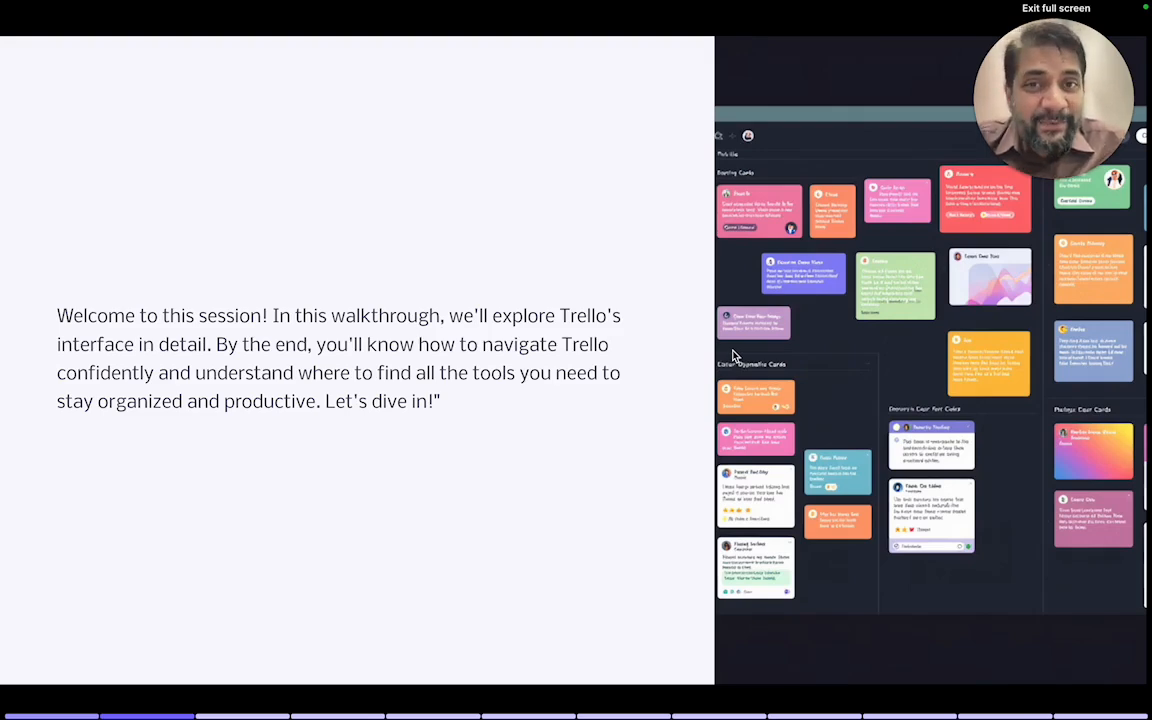
# Advance the presentation to the Overview of Trello's Interface slide and switch to the Trello board in Safari.
pyautogui.press('Right')
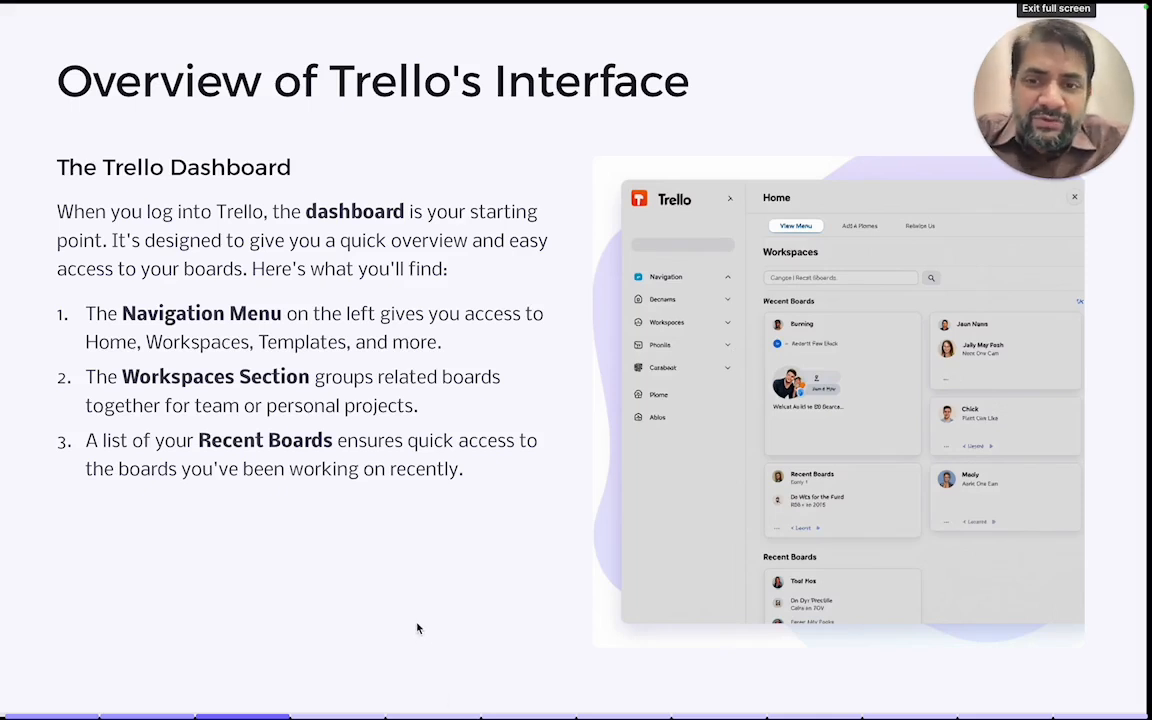
pyautogui.hotkey('ctrl', 'Left')
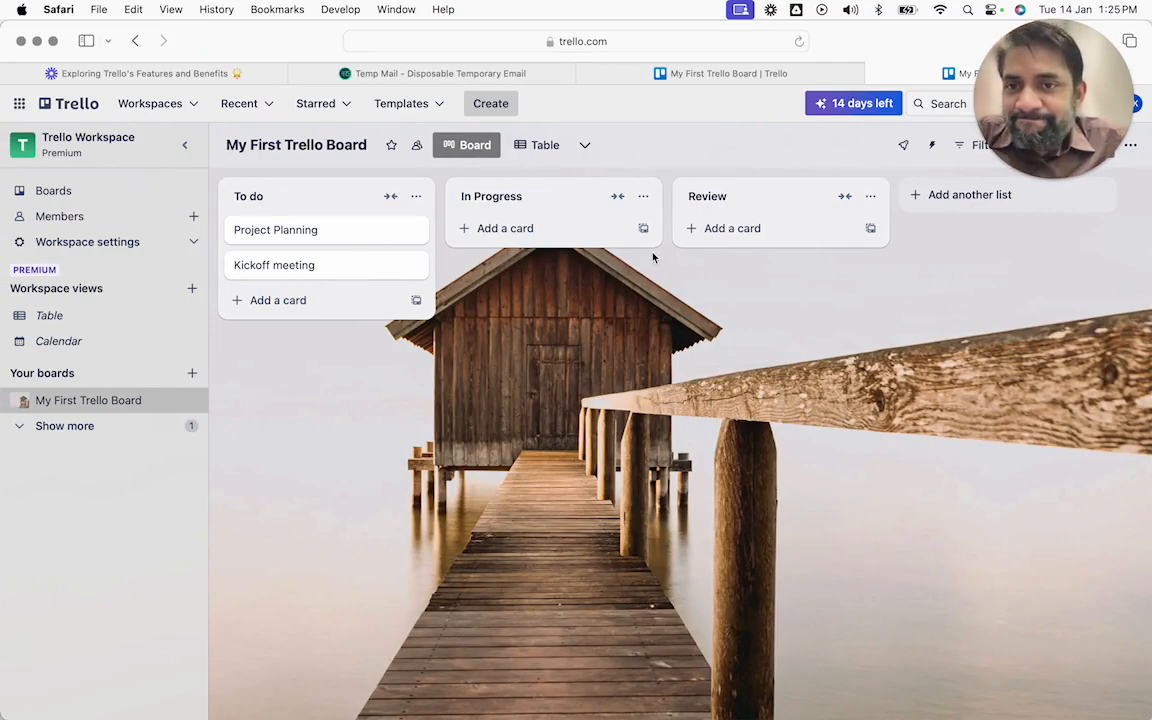
pyautogui.hotkey('ctrl', 'Right')
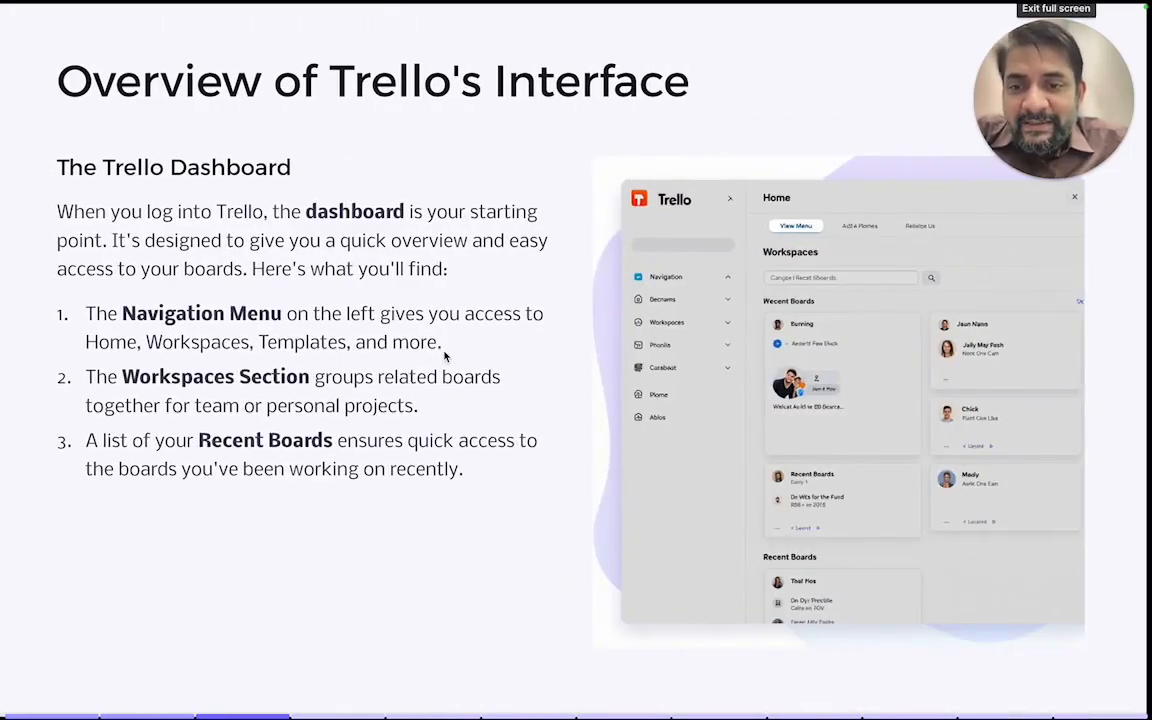
pyautogui.hotkey('ctrl', 'Left')
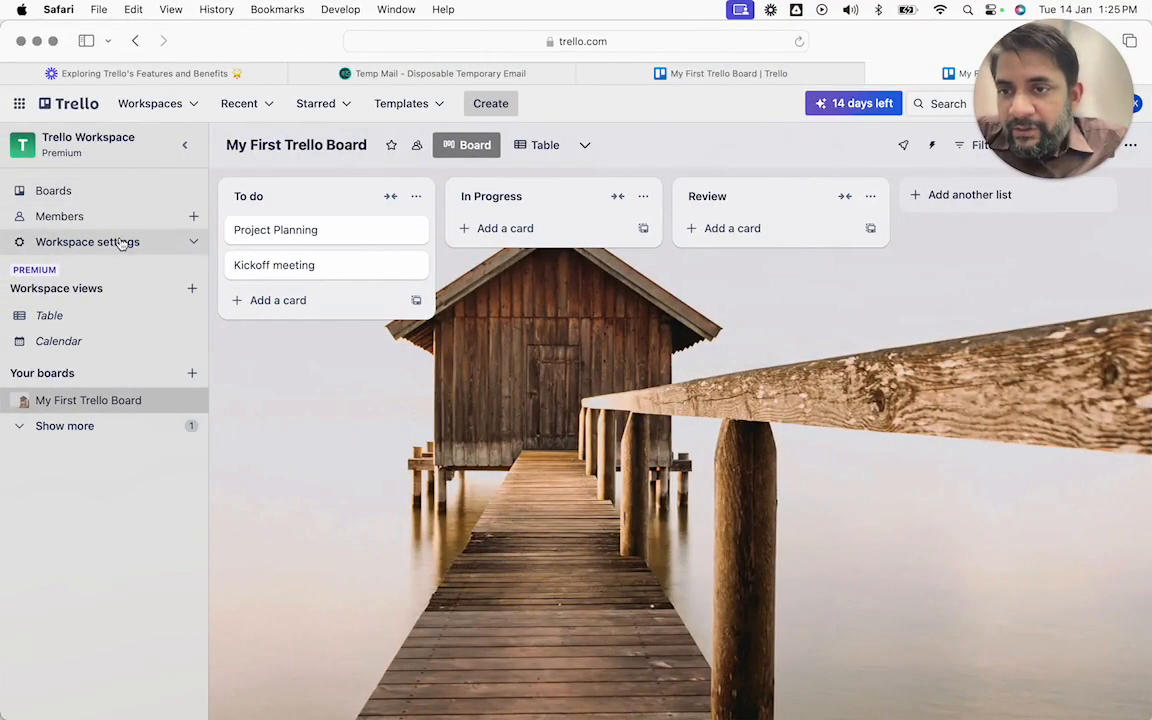
# Expand the list of boards in the sidebar and view the Boards page of Trello Workspace.
pyautogui.click(72, 428)
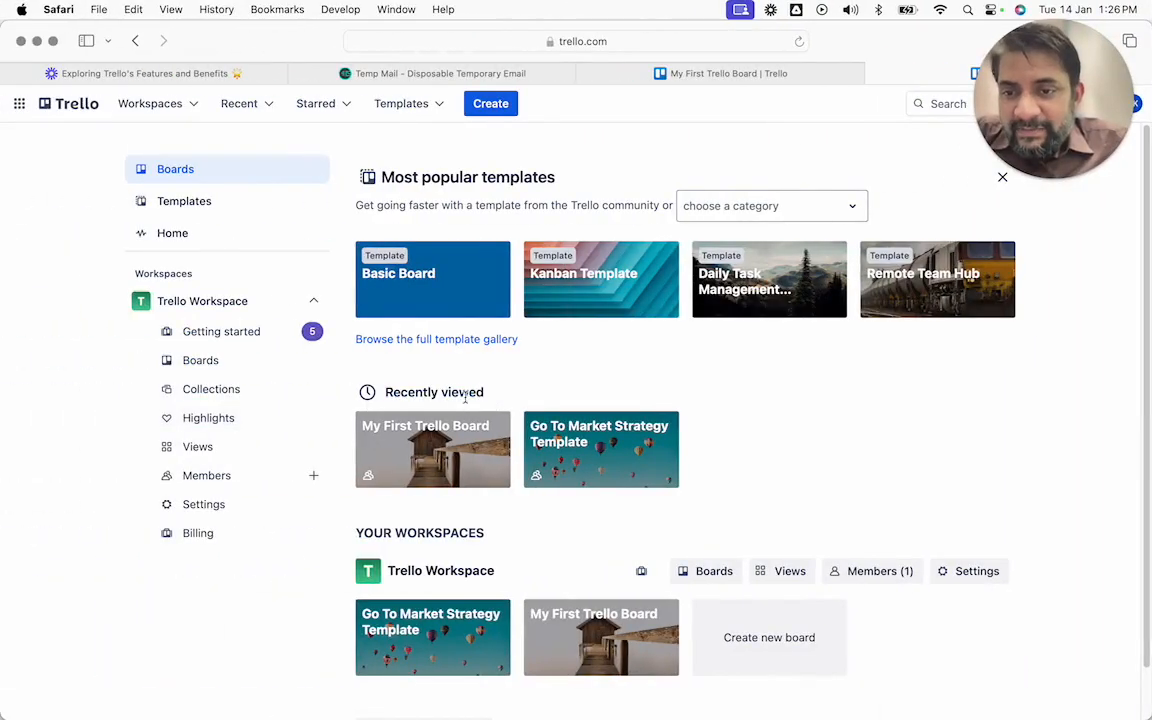
pyautogui.click(222, 366)
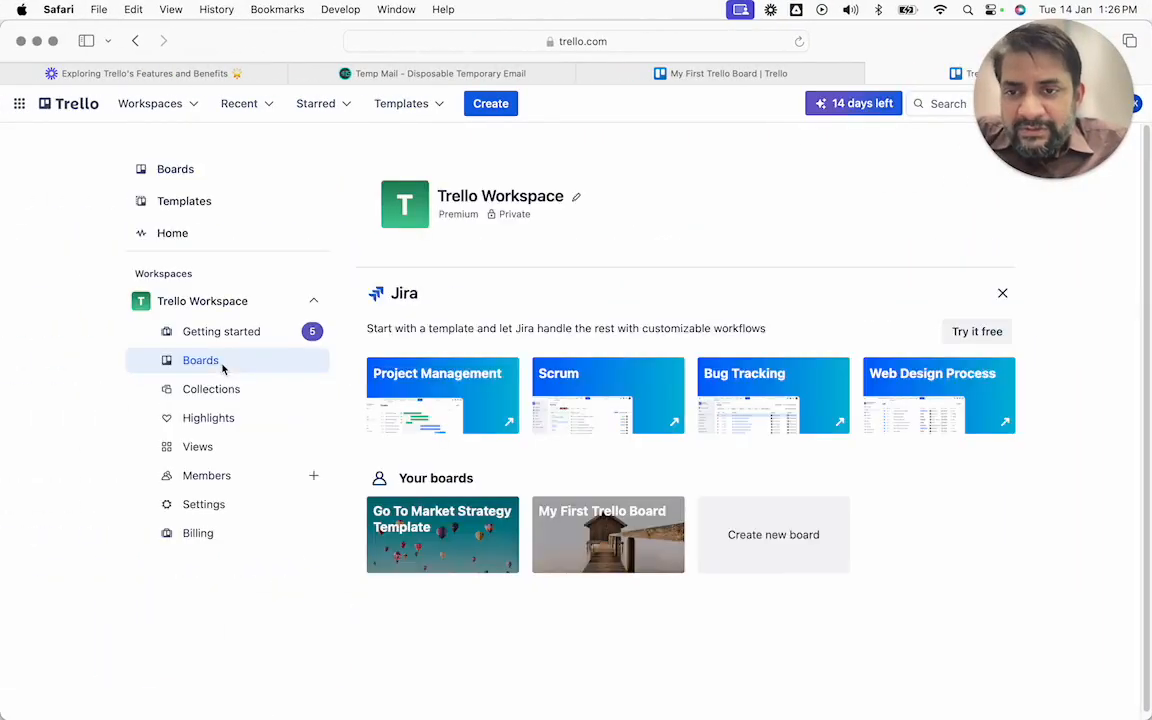
pyautogui.scroll(-3, 205, 335)
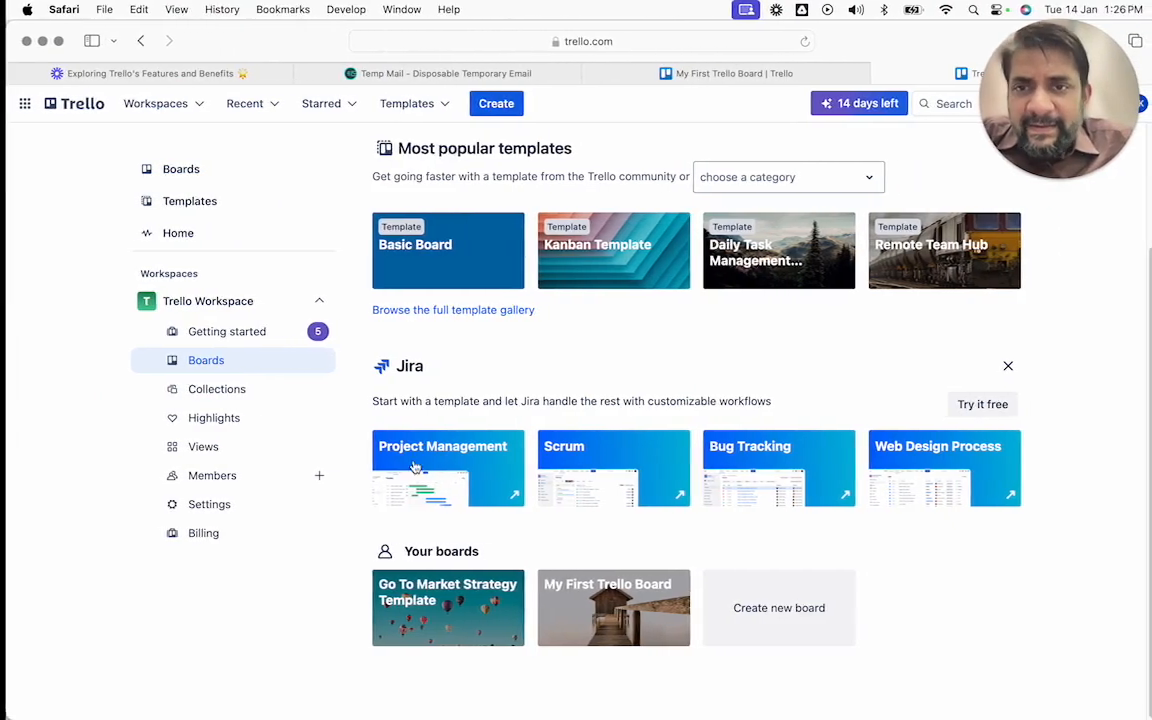
# Return to the main boards page and highlight the Your Workspaces and Recently viewed headings.
pyautogui.click(135, 41)
pyautogui.scroll(-5, 450, 420)
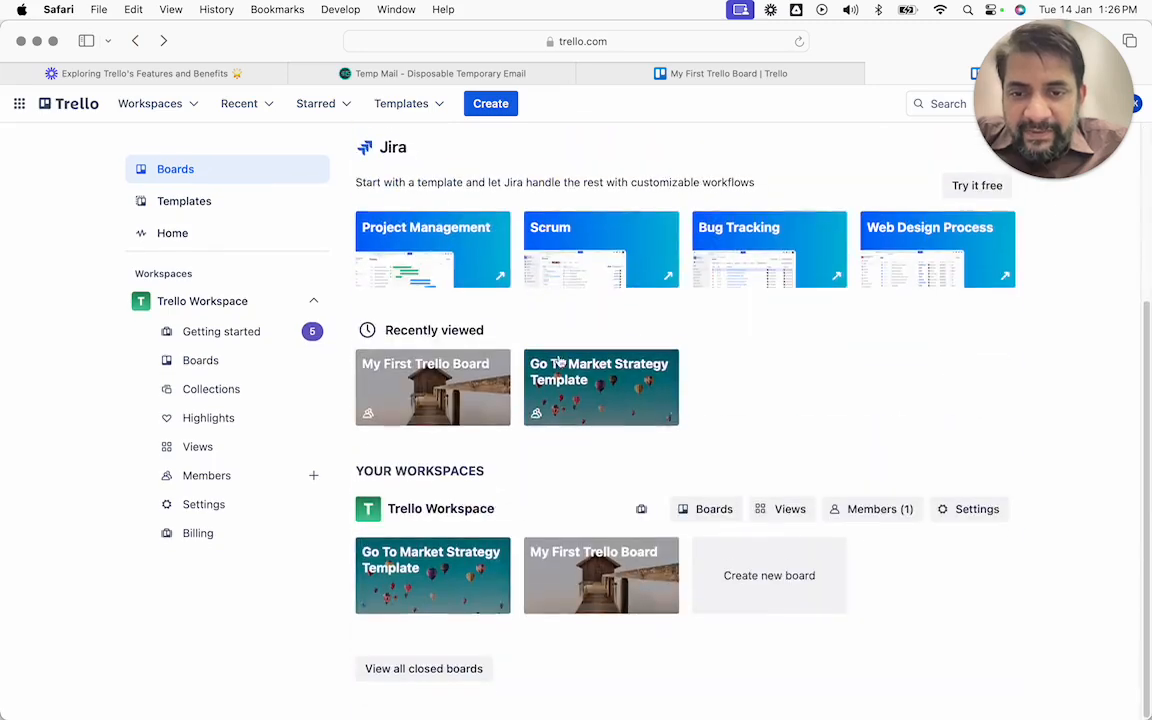
pyautogui.moveTo(378, 476); pyautogui.dragTo(544, 475)
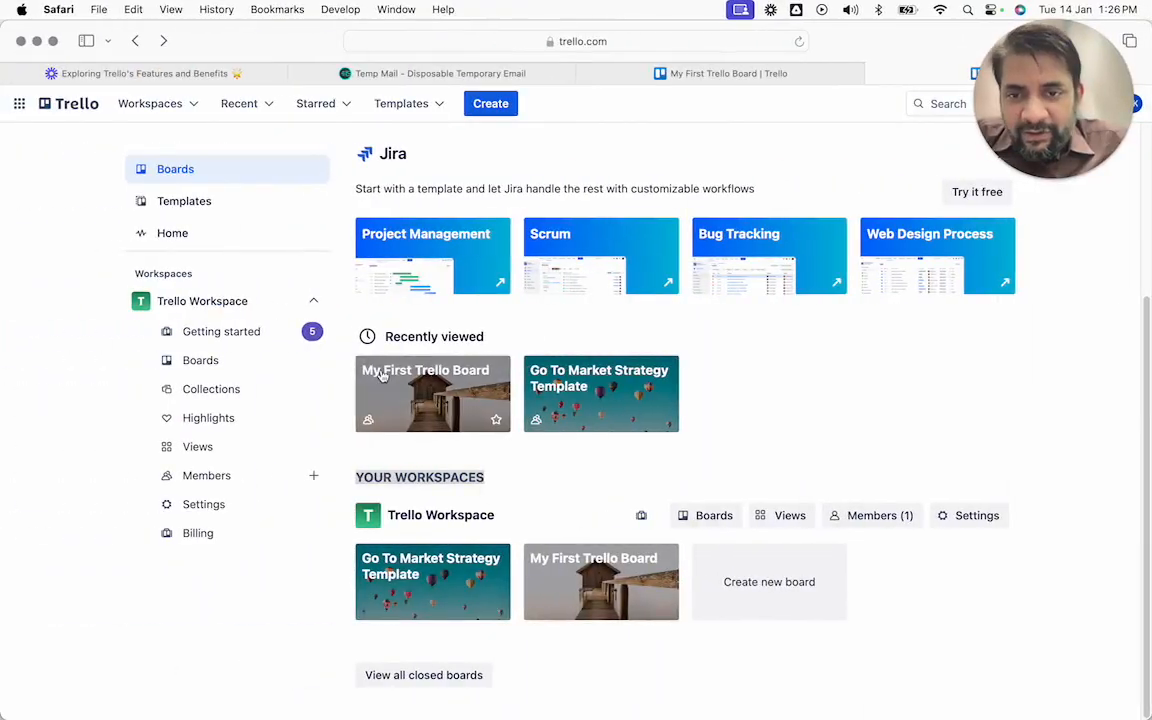
pyautogui.moveTo(384, 338); pyautogui.dragTo(528, 337)
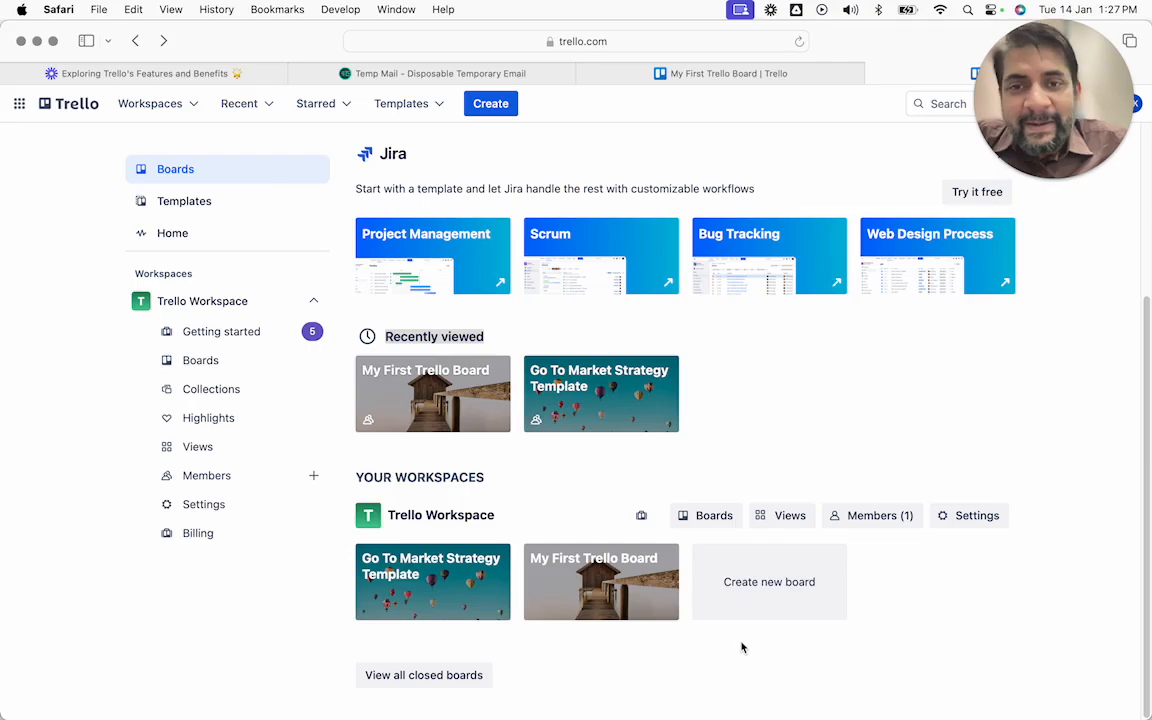
# Check the interface overview slide, return to Trello in Safari and dismiss the audio notification.
pyautogui.hotkey('ctrl', 'Right')
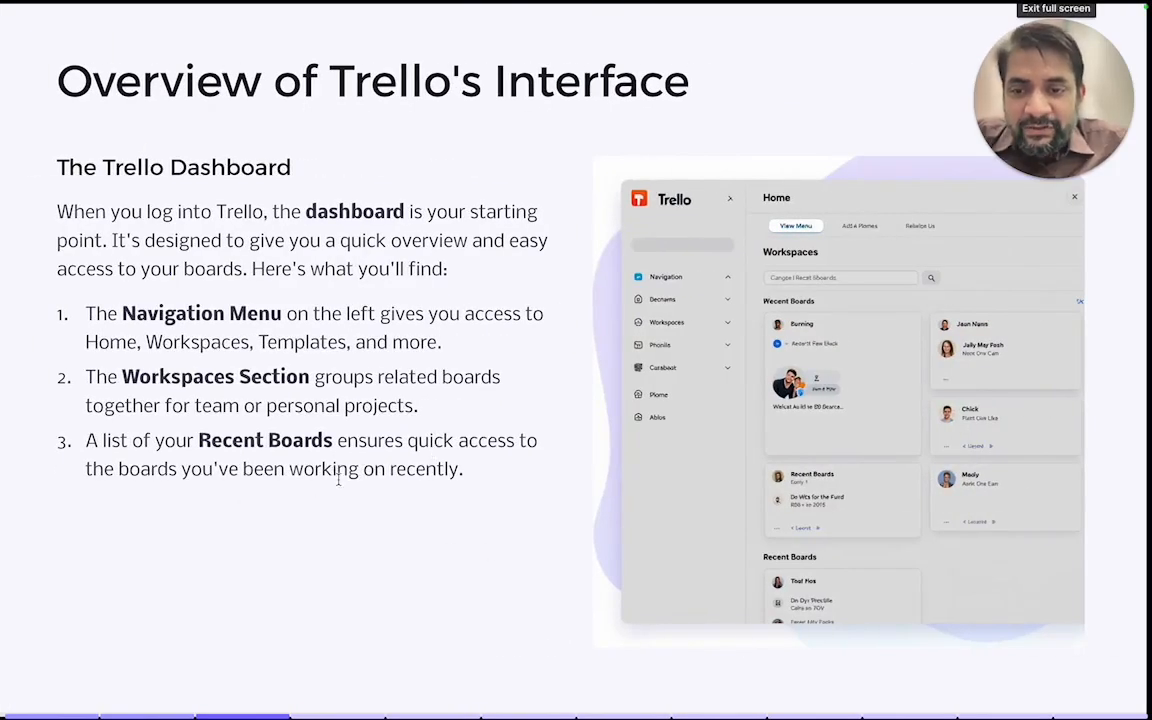
pyautogui.hotkey('ctrl', 'Left')
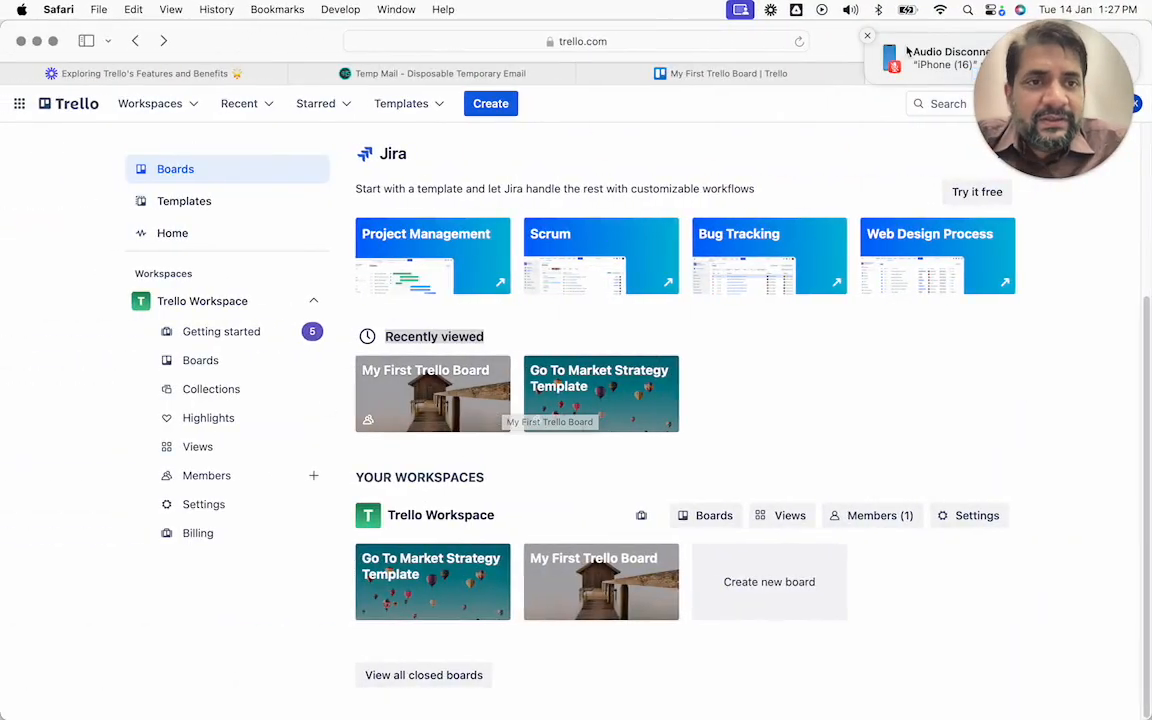
pyautogui.click(869, 38)
pyautogui.moveTo(931, 55); pyautogui.dragTo(722, 50)
pyautogui.click(950, 75)
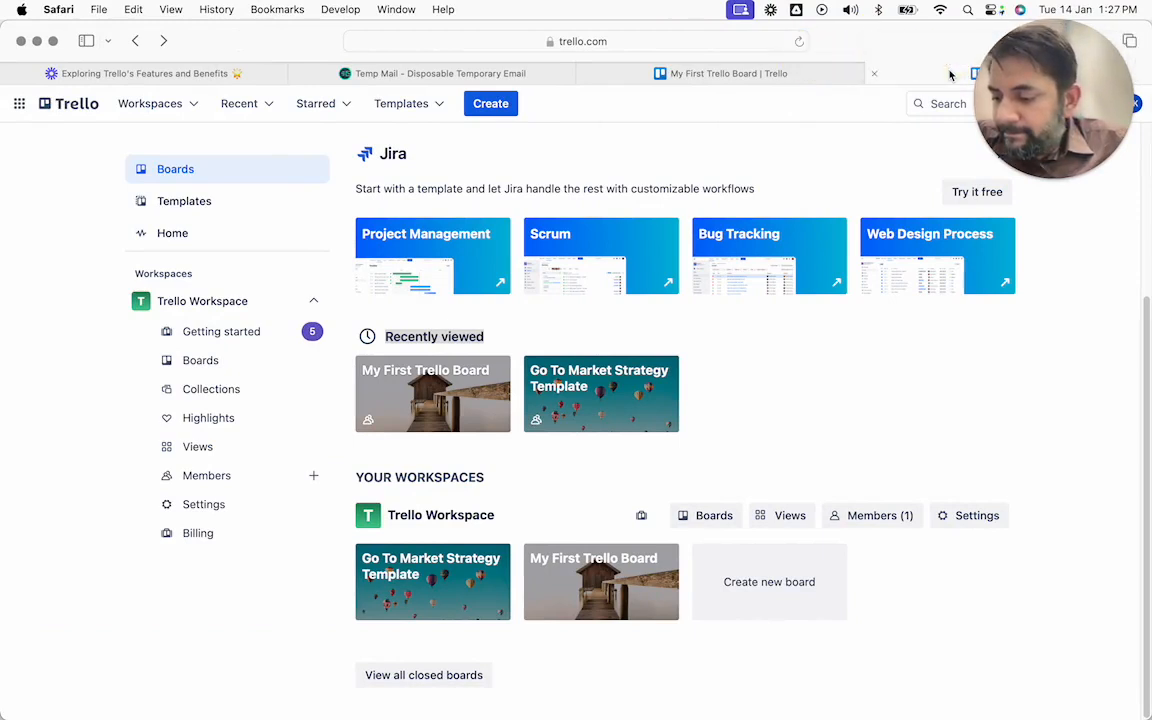
# Advance the presentation to the Creating Your First Board slide and switch back to Trello in Safari.
pyautogui.hotkey('ctrl', 'Right')
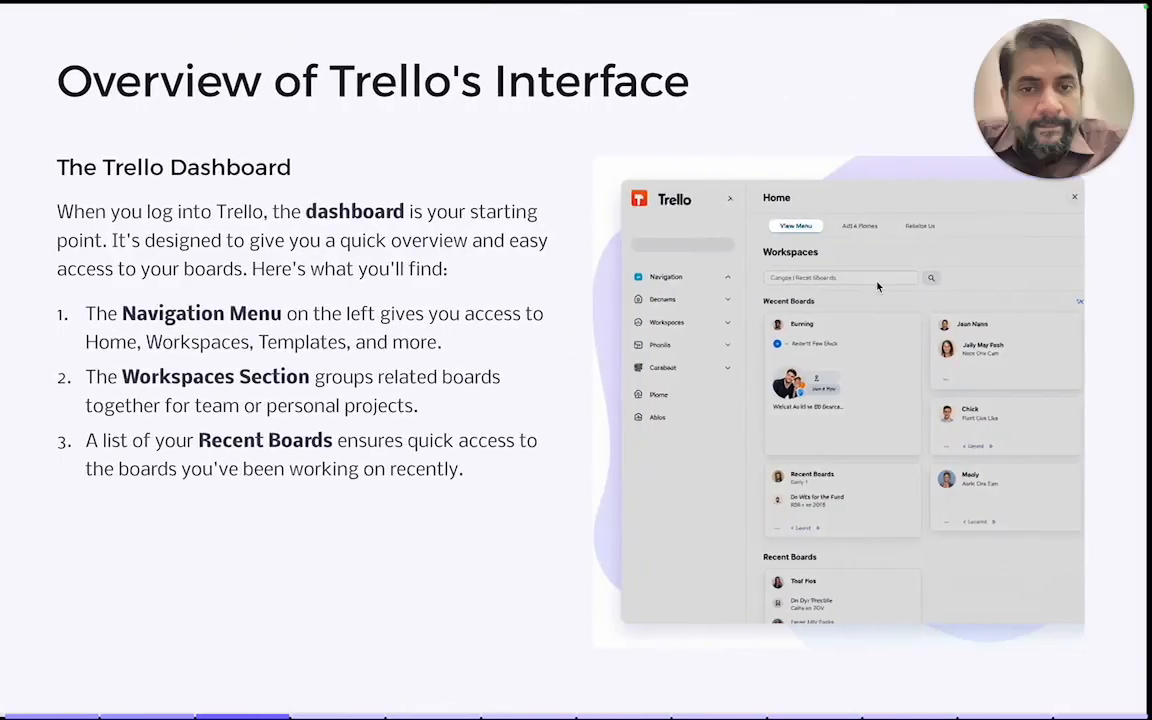
pyautogui.press('Right')
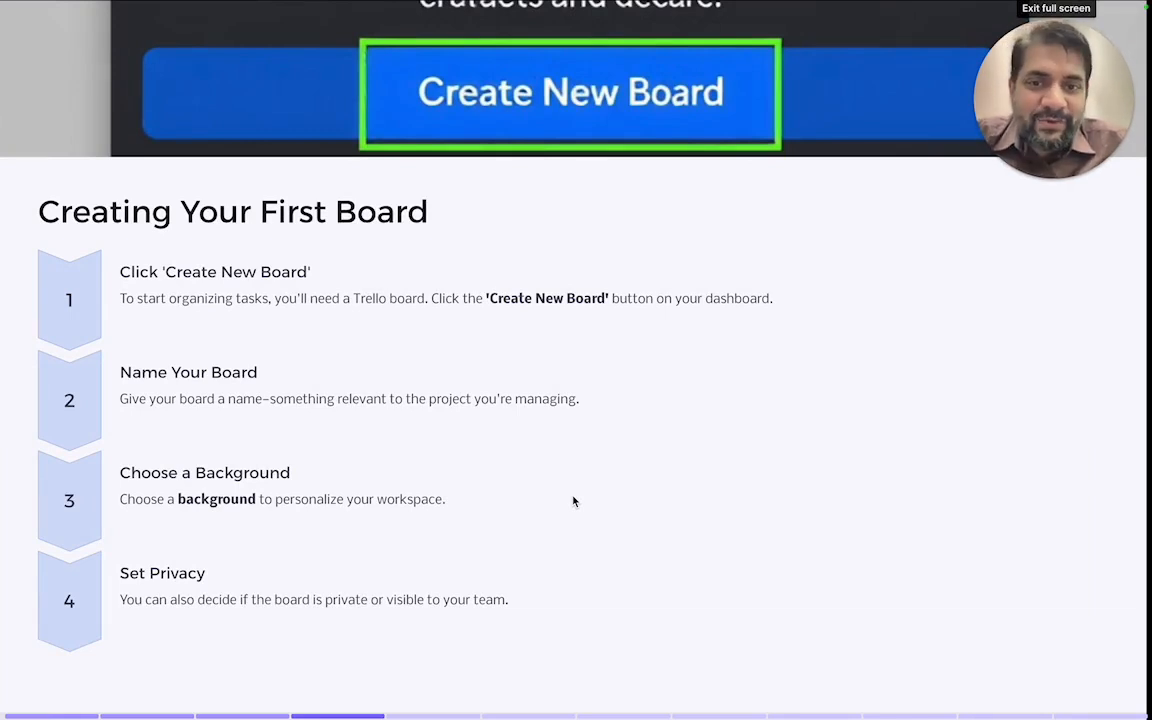
pyautogui.hotkey('ctrl', 'Left')
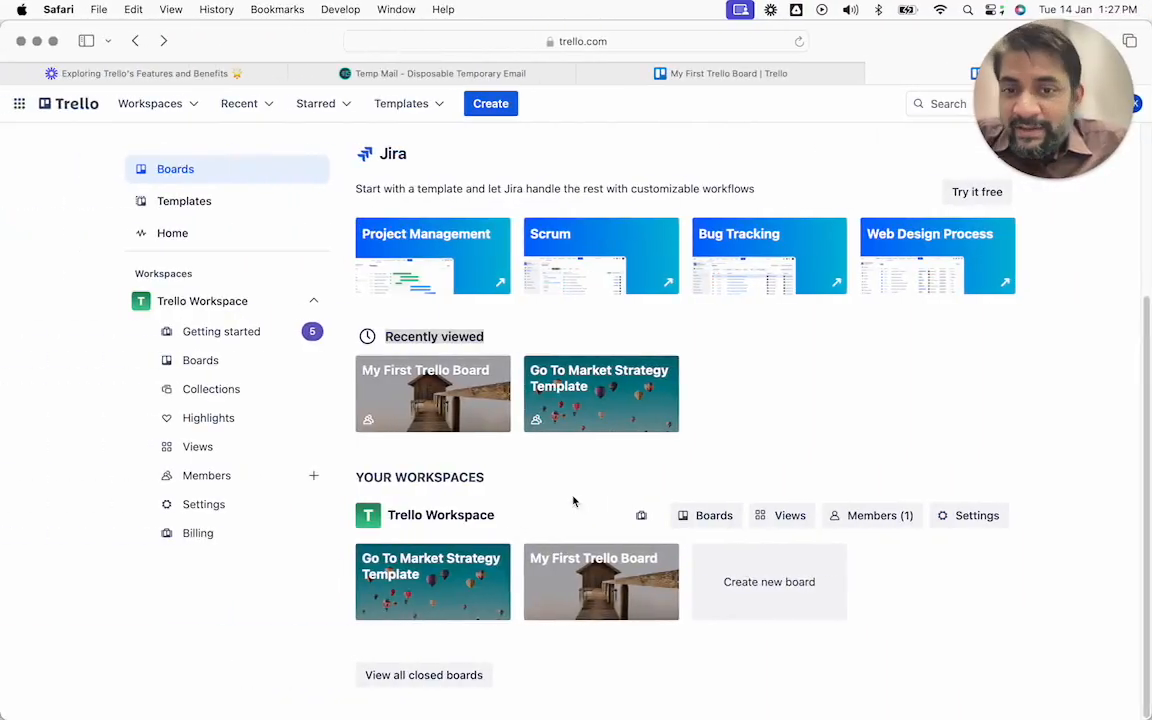
# Open the form for creating a new board and view its visibility options.
pyautogui.click(490, 104)
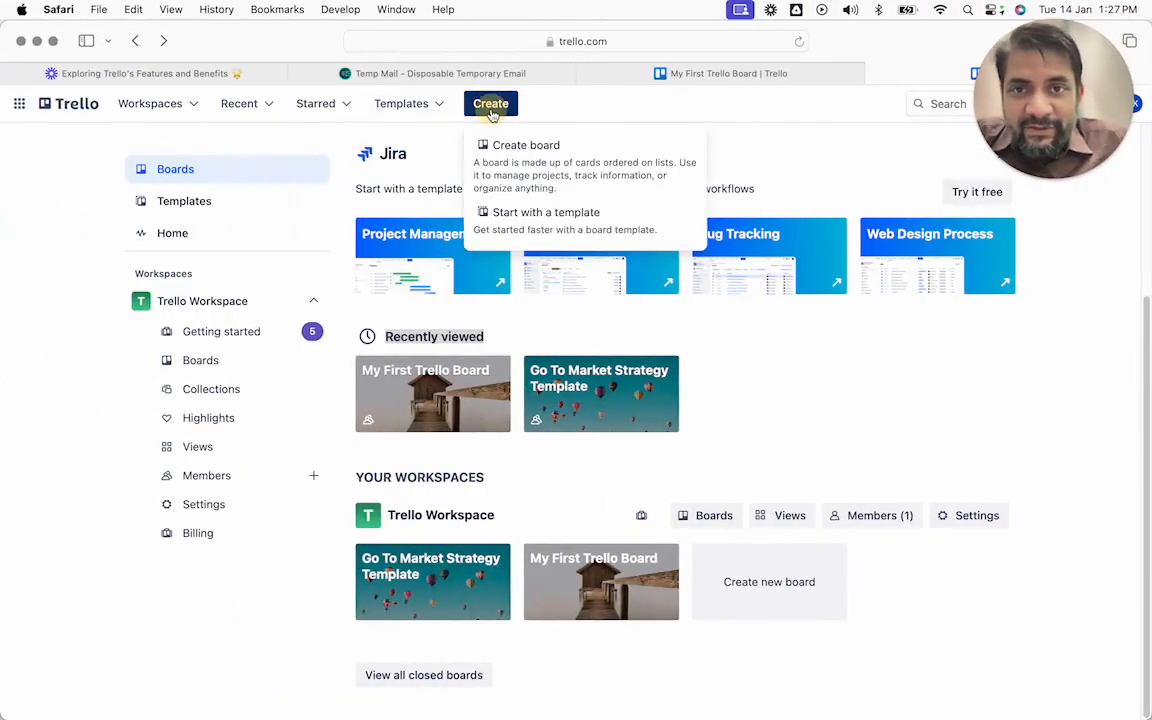
pyautogui.click(516, 163)
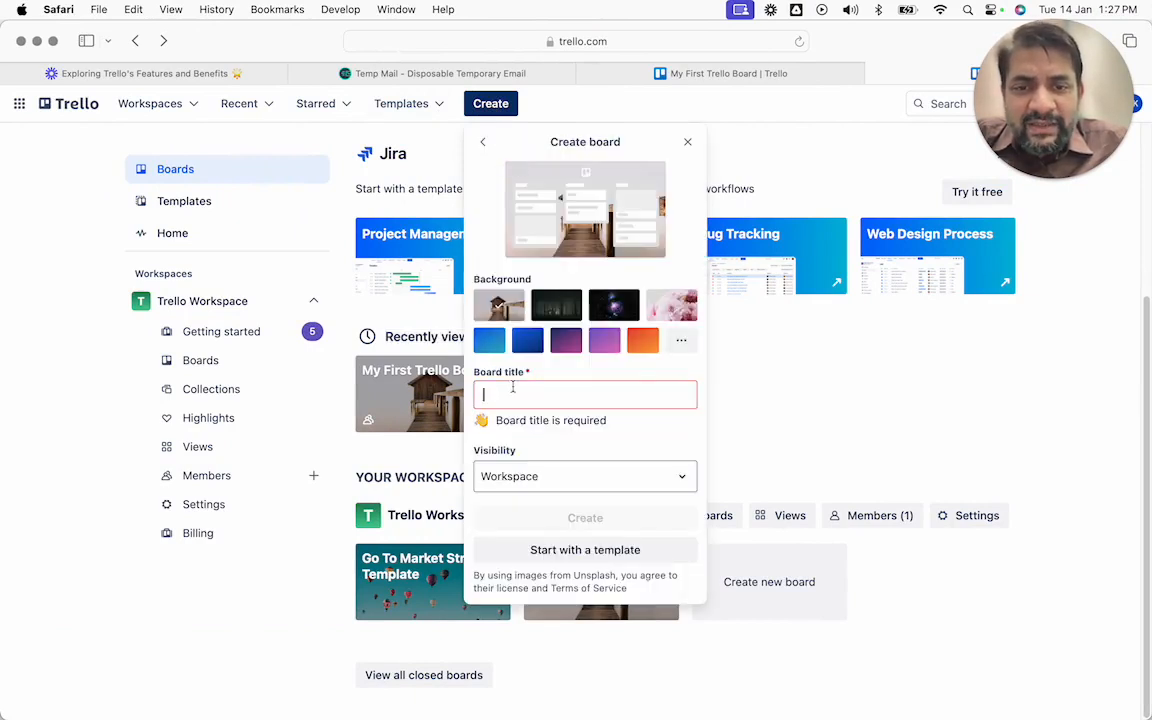
pyautogui.click(517, 484)
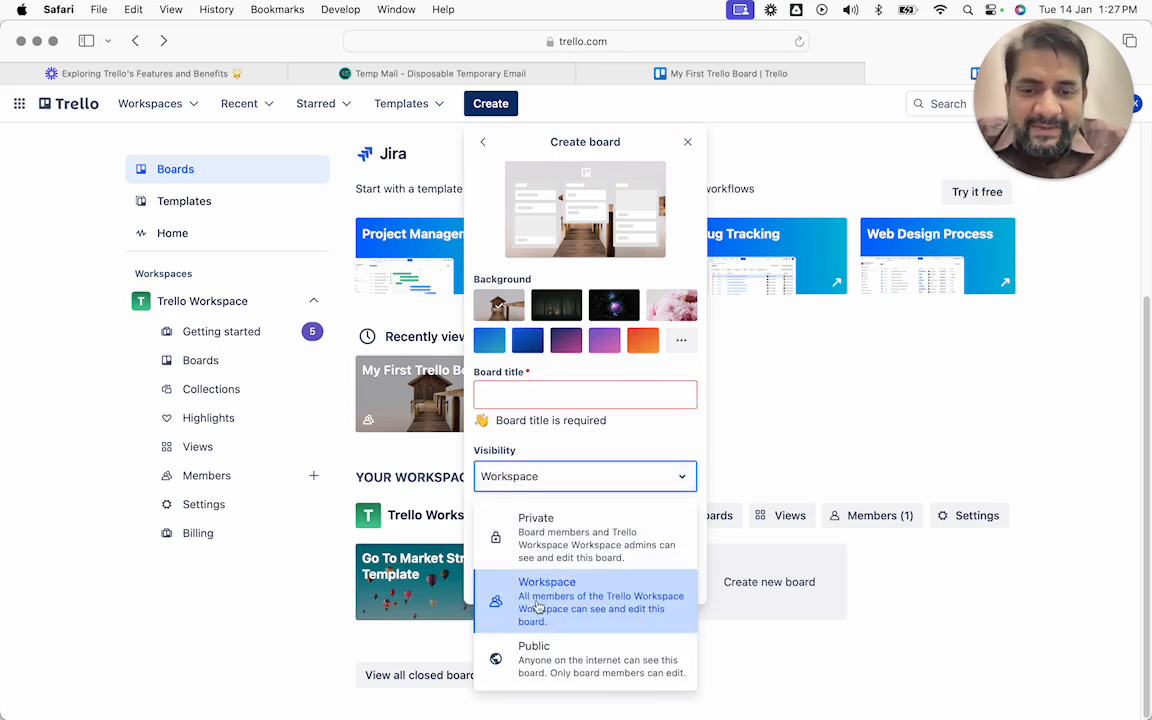
# Advance the presentation to The Anatomy of a Trello Board slide, and close the new board form in Trello.
pyautogui.hotkey('ctrl', 'Right')
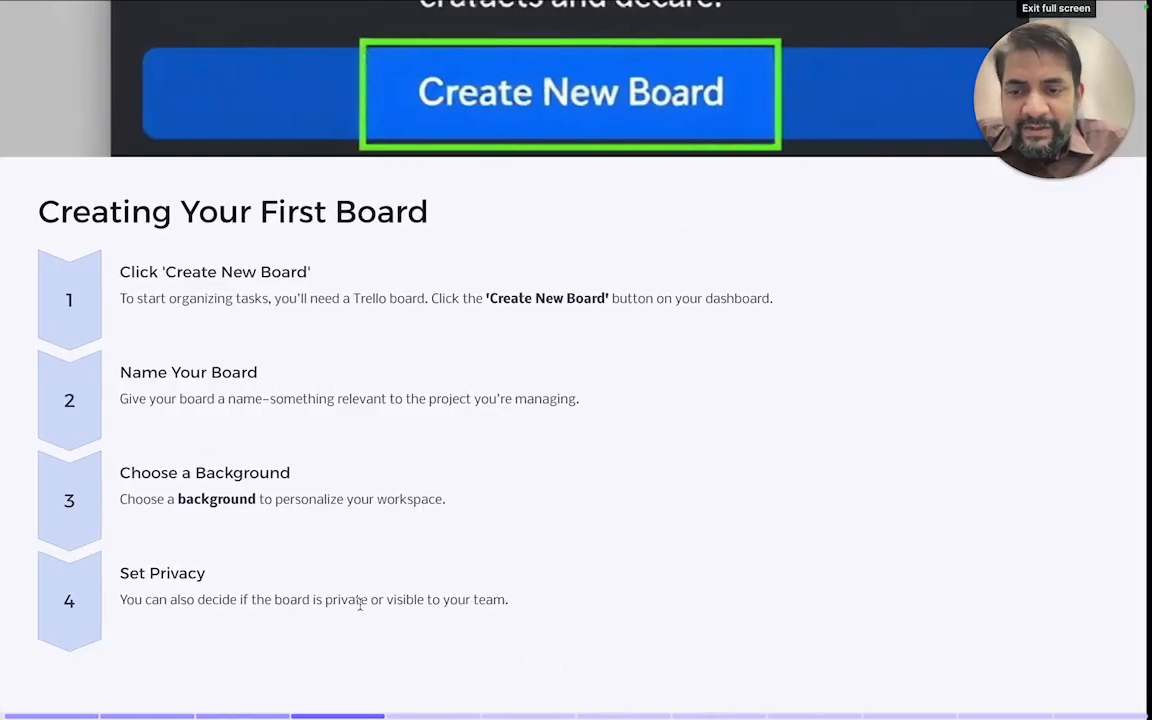
pyautogui.press('Right')
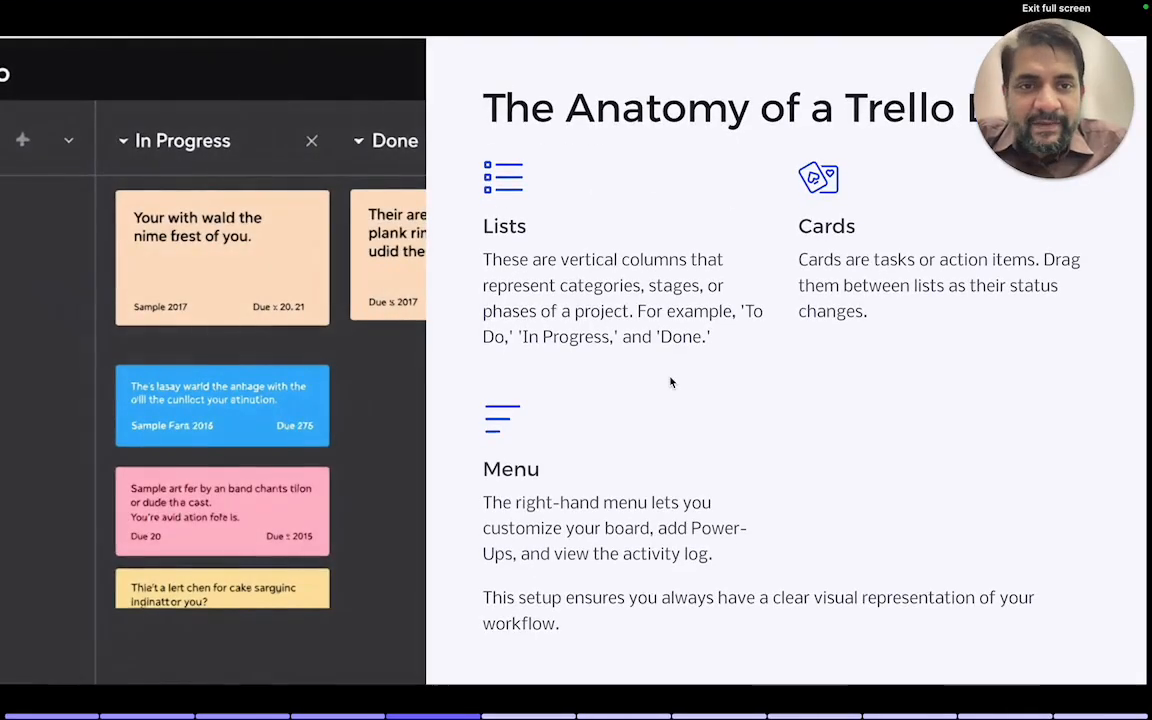
pyautogui.moveTo(1100, 95); pyautogui.dragTo(1120, 432)
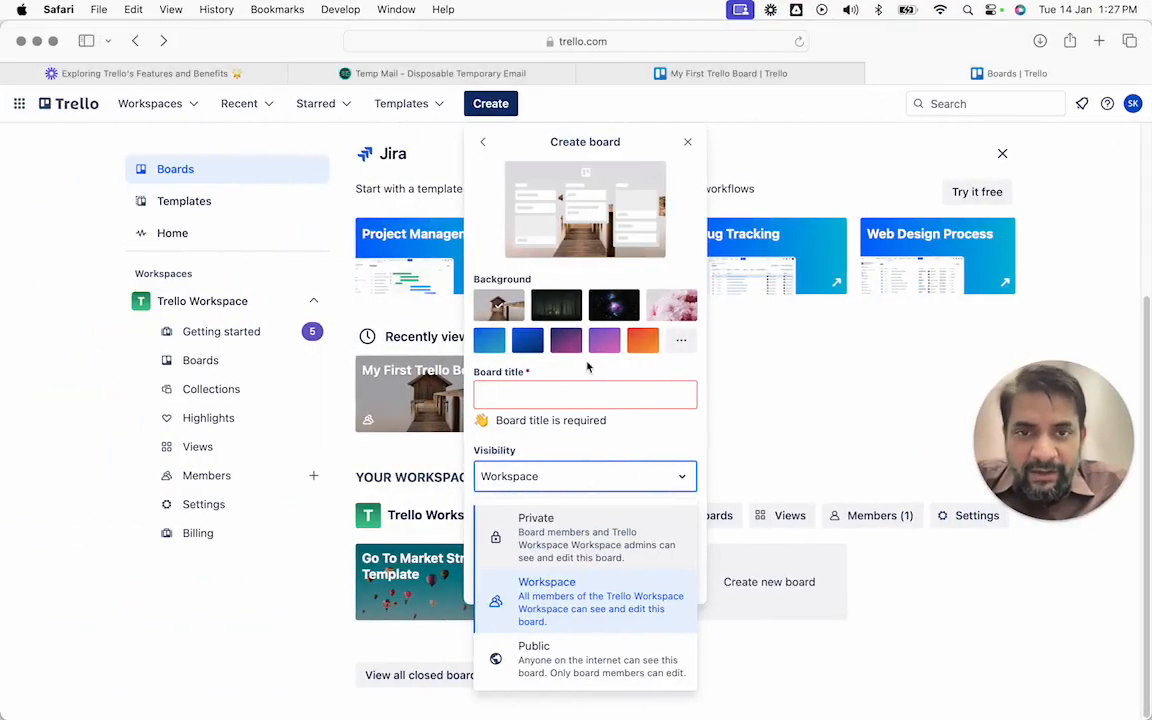
pyautogui.click(687, 142)
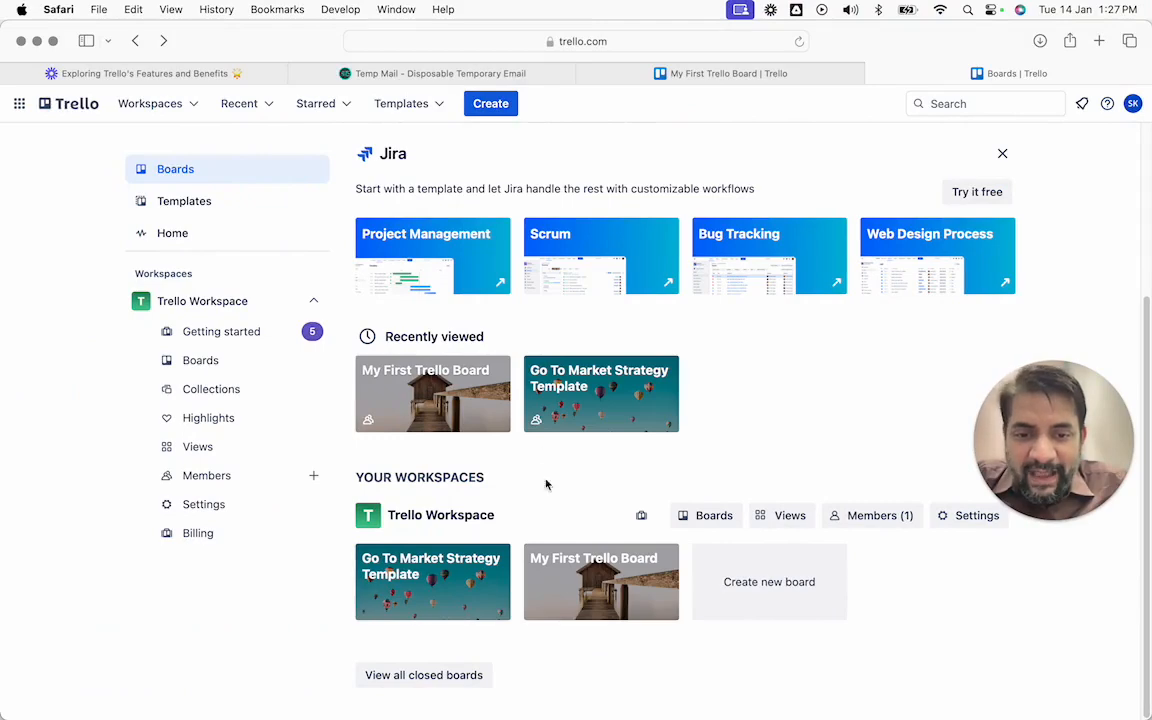
# Open My First Trello Board from the workspace's boards and dismiss the Jira advertisement together with its notice.
pyautogui.click(547, 577)
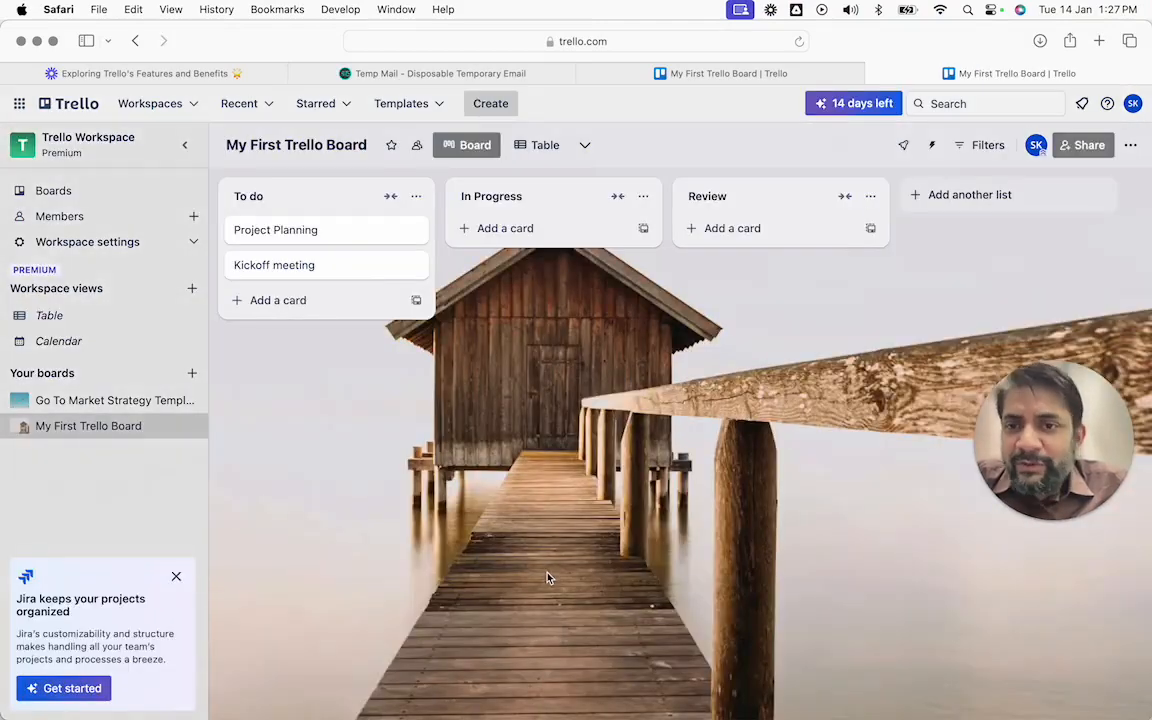
pyautogui.click(176, 578)
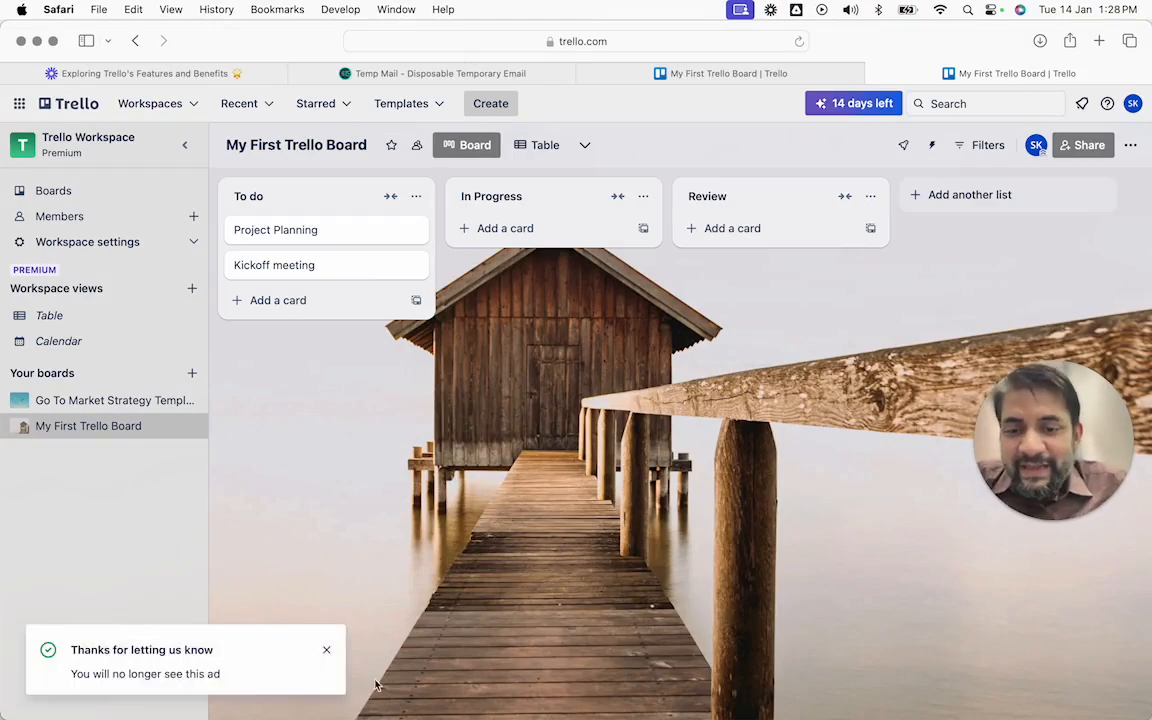
pyautogui.click(327, 650)
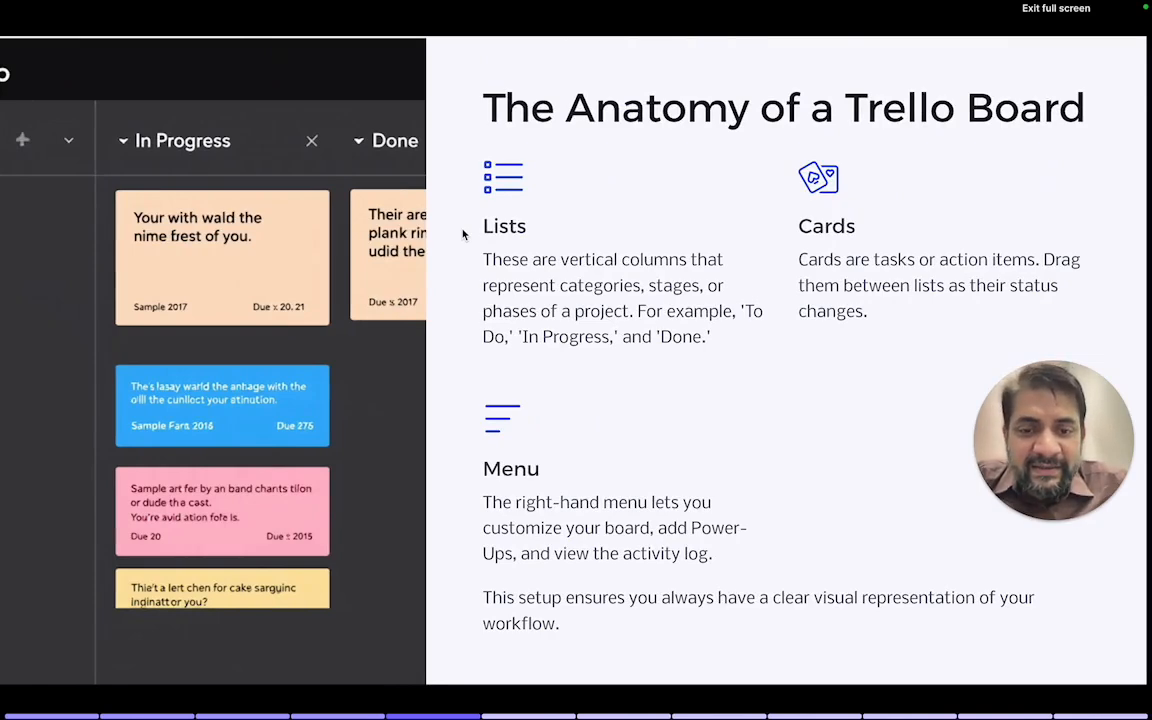
# Collapse the workspace sidebar, and view the details of the Project Planning card in the To do list.
pyautogui.hotkey('ctrl', 'Left')
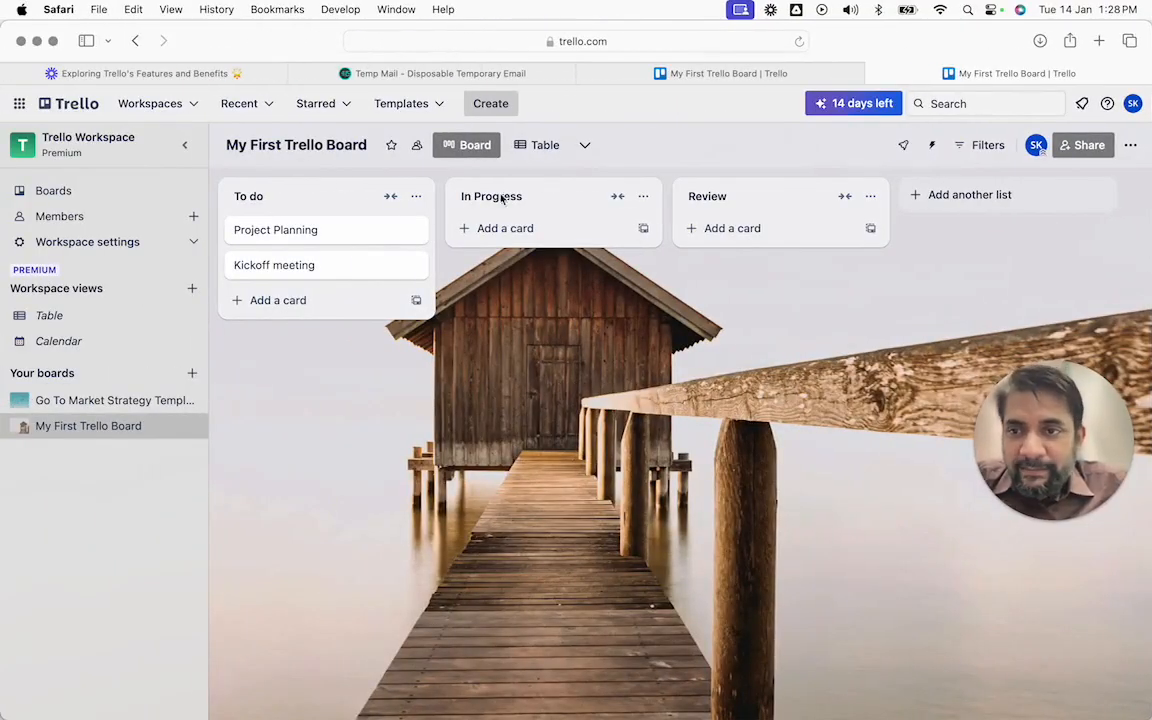
pyautogui.click(185, 147)
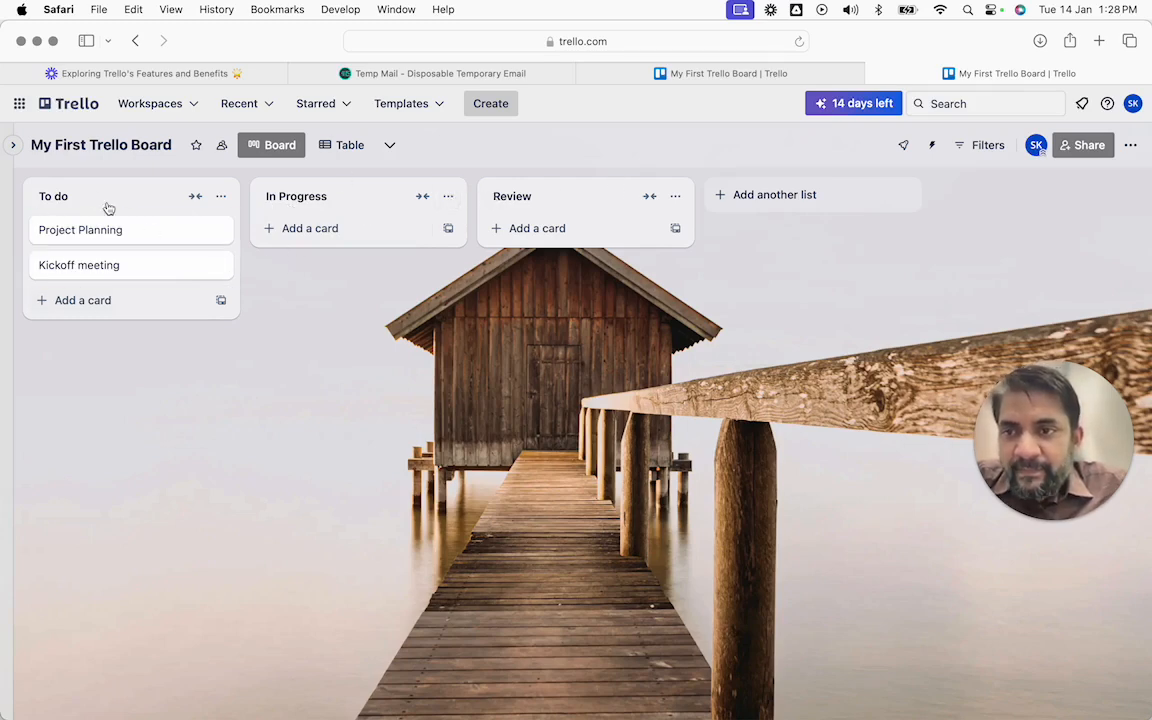
pyautogui.click(106, 236)
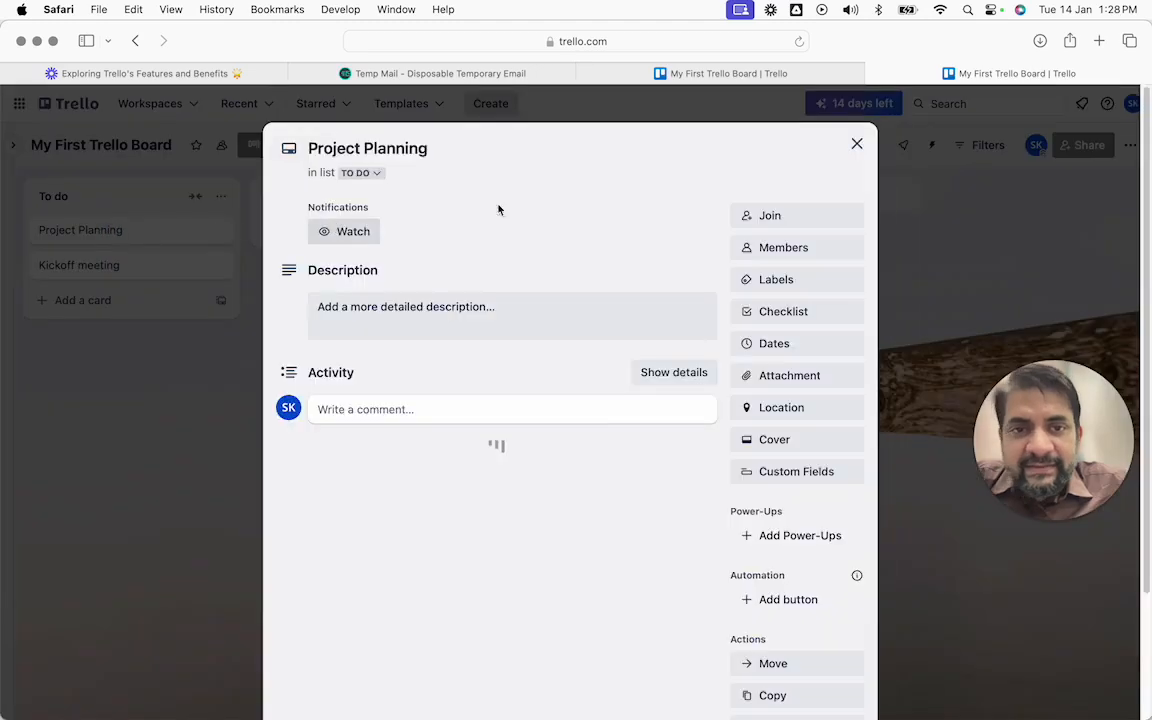
pyautogui.click(857, 144)
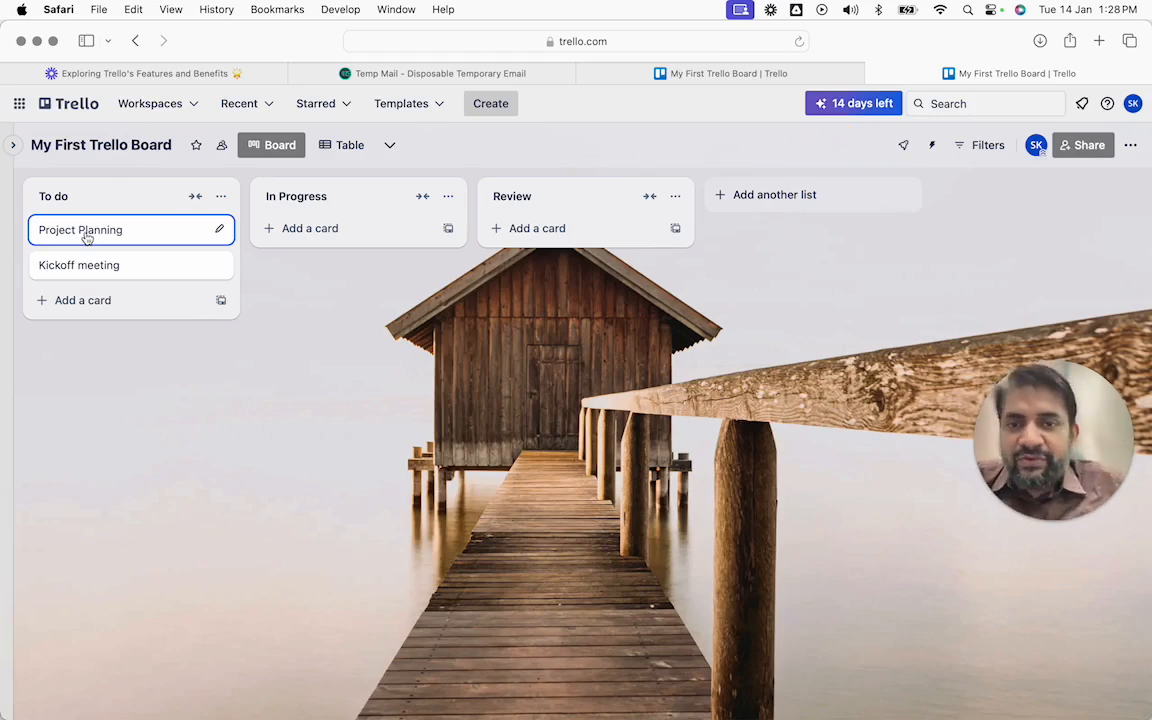
# View the options in My First Trello Board's menu and the recent boards offered by Trello's search.
pyautogui.click(1131, 146)
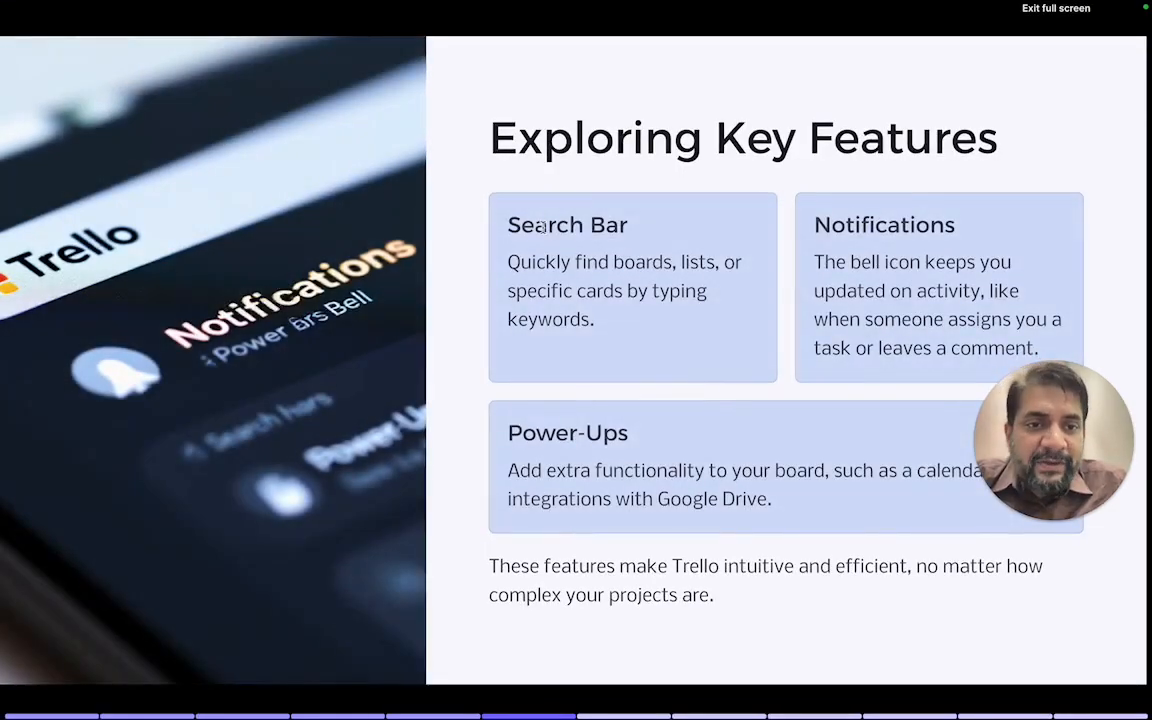
pyautogui.hotkey('ctrl', 'Left')
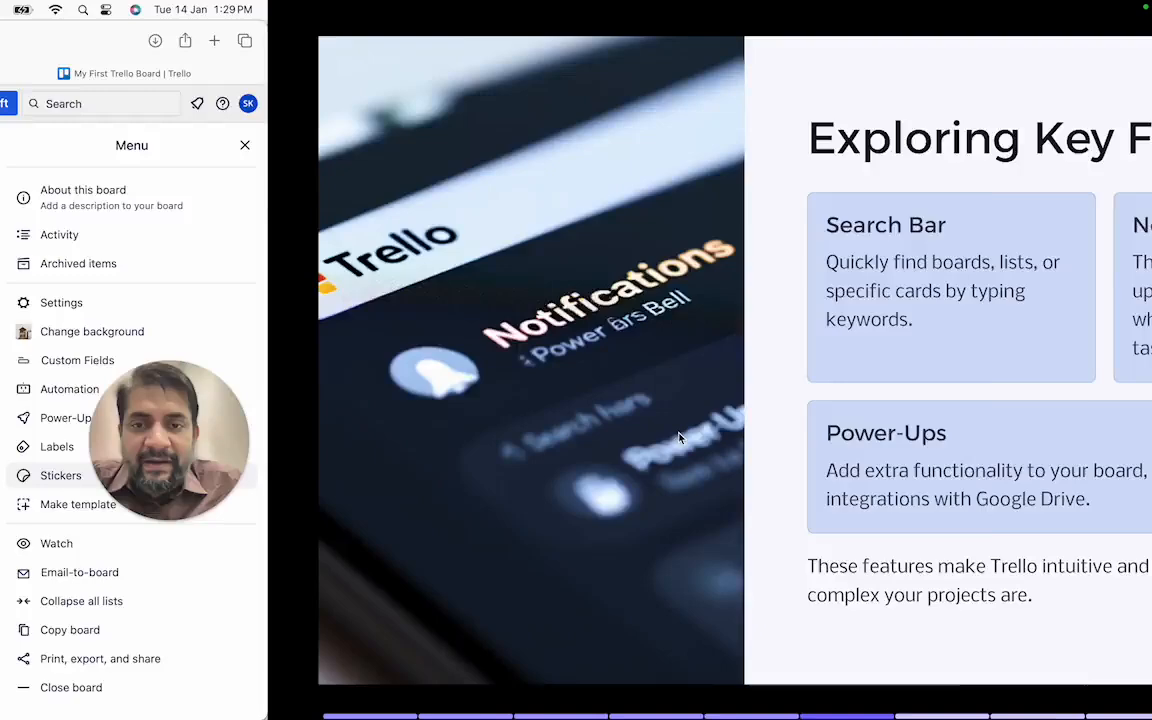
pyautogui.click(951, 103)
pyautogui.click(808, 164)
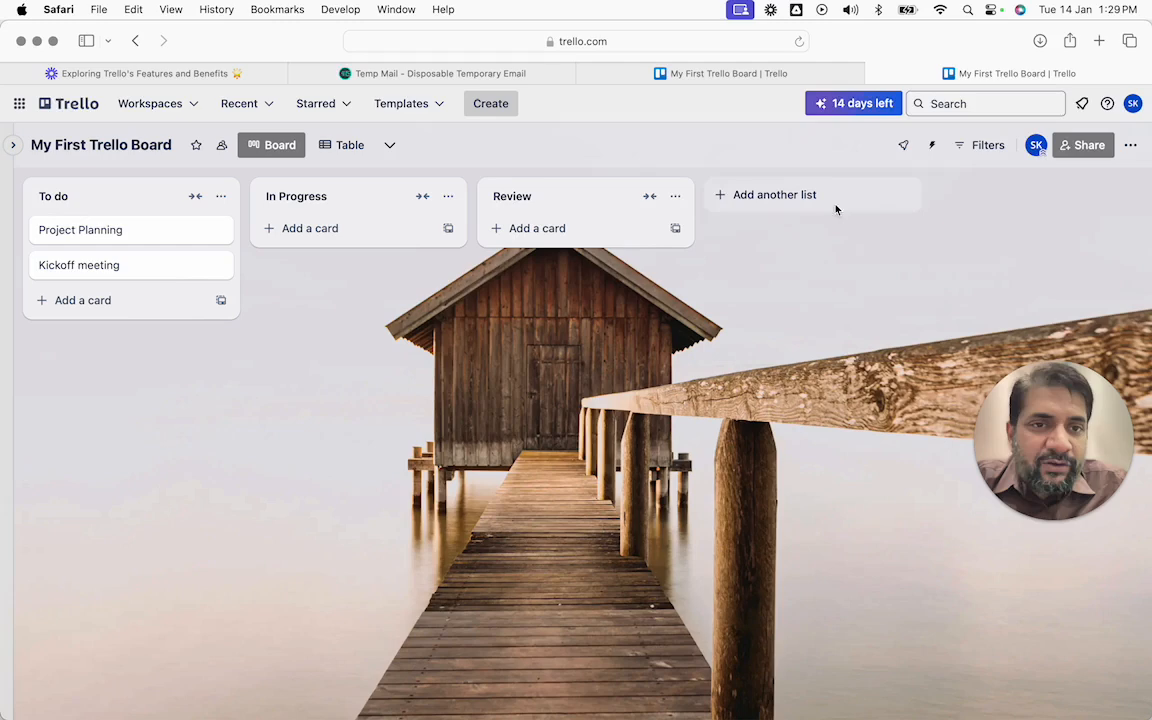
pyautogui.click(944, 103)
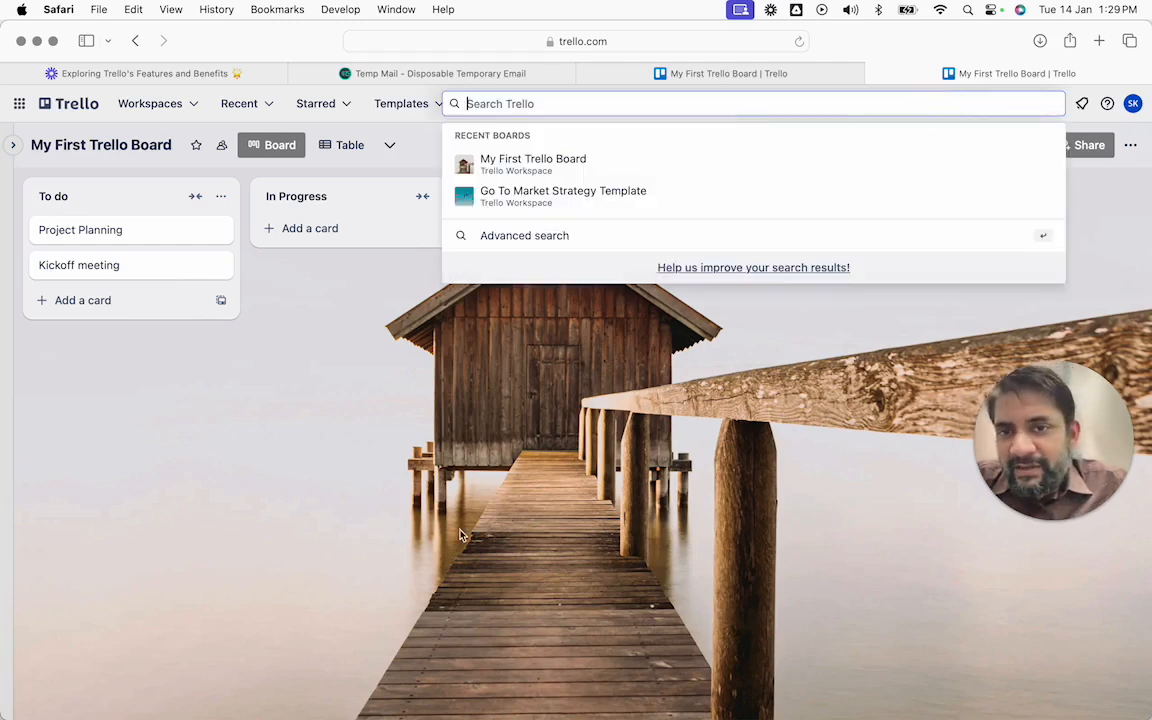
pyautogui.click(274, 430)
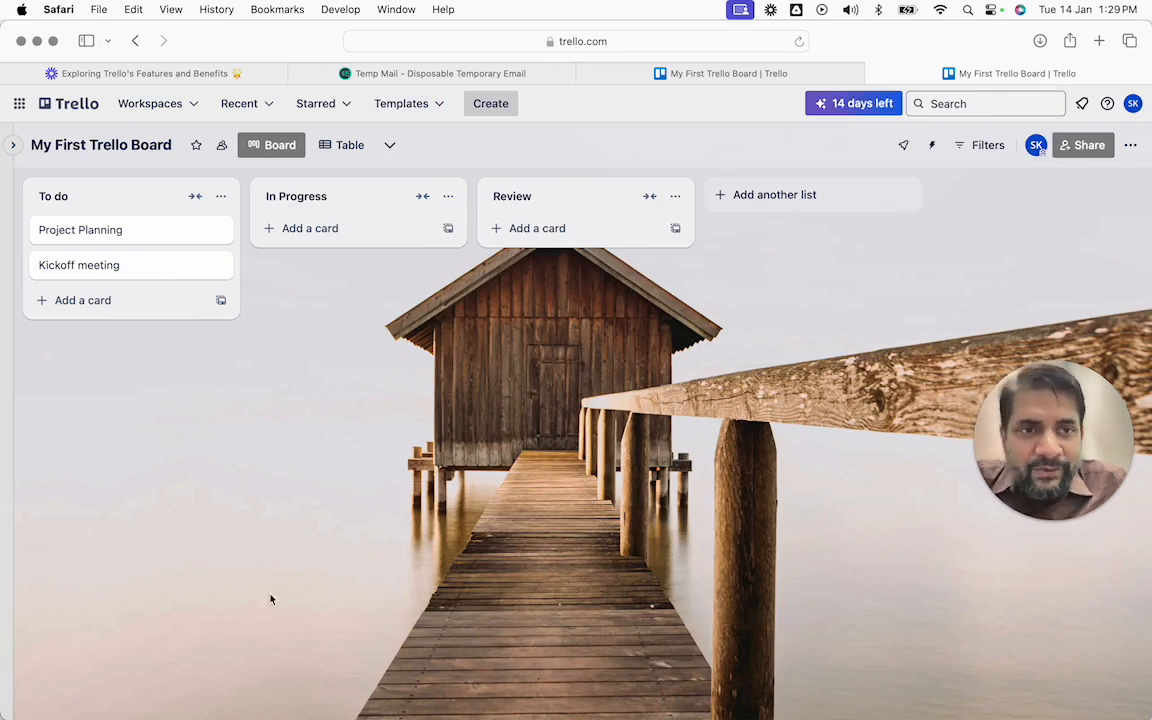
# View Trello's advanced search page, return to My First Trello Board from its recent boards, and check the search suggestions again.
pyautogui.click(951, 103)
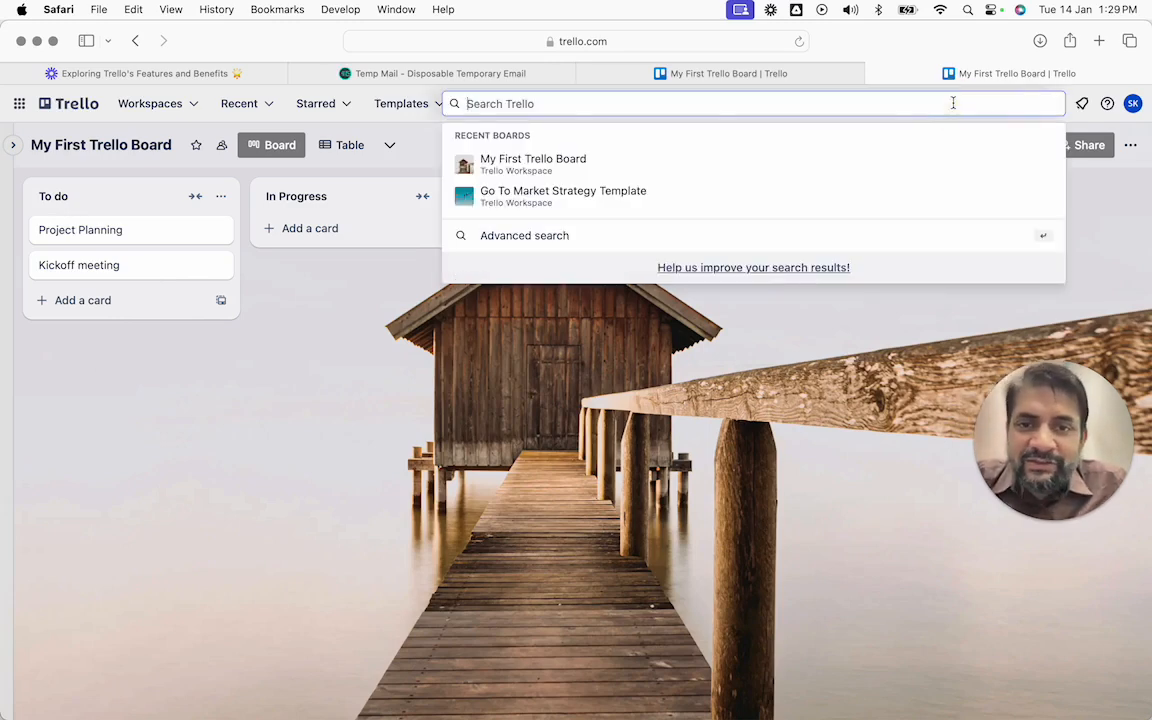
pyautogui.click(578, 246)
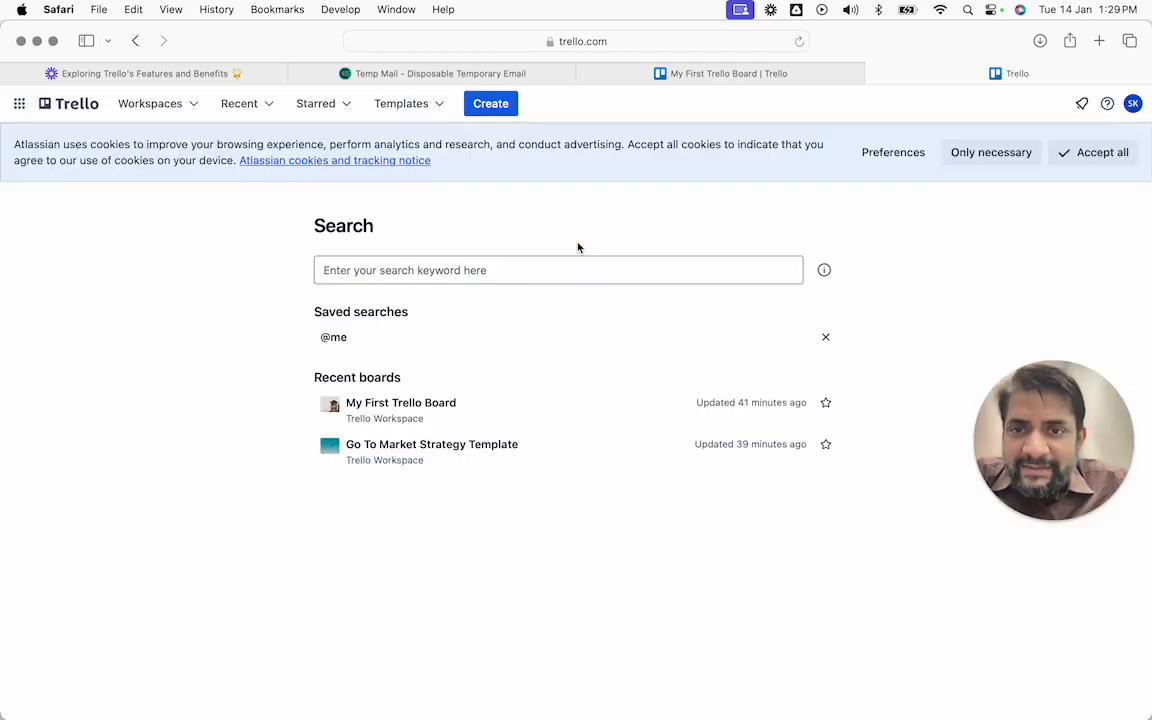
pyautogui.click(517, 406)
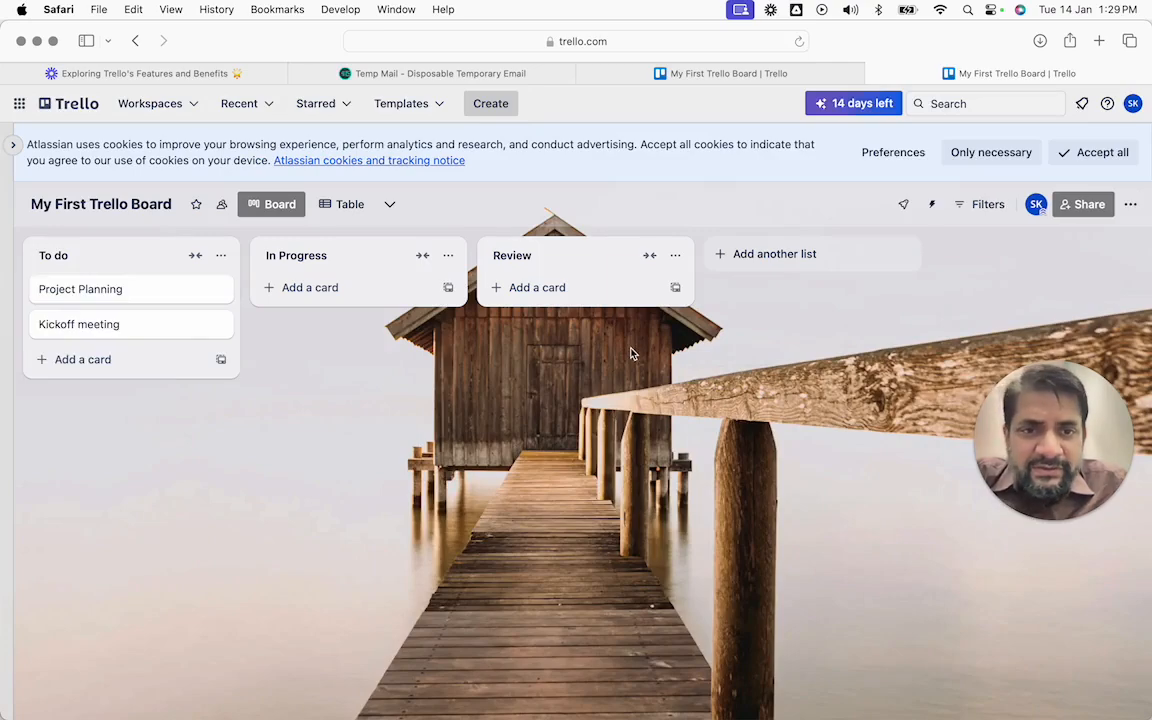
pyautogui.click(925, 103)
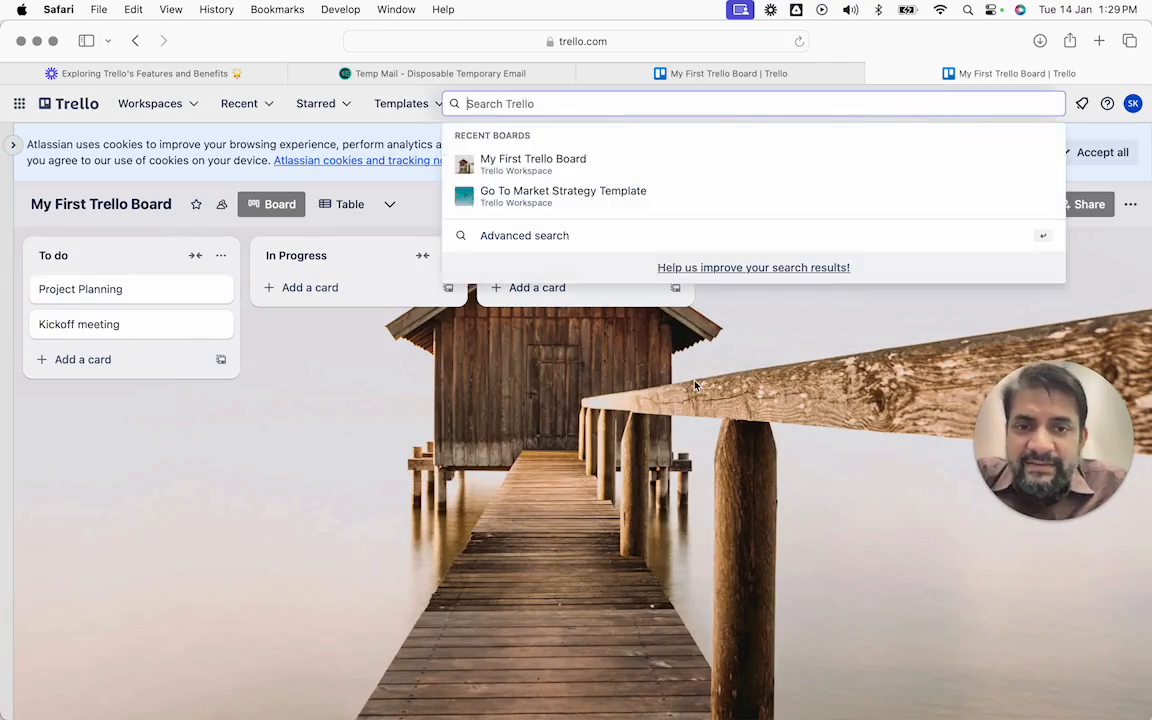
pyautogui.press('Escape')
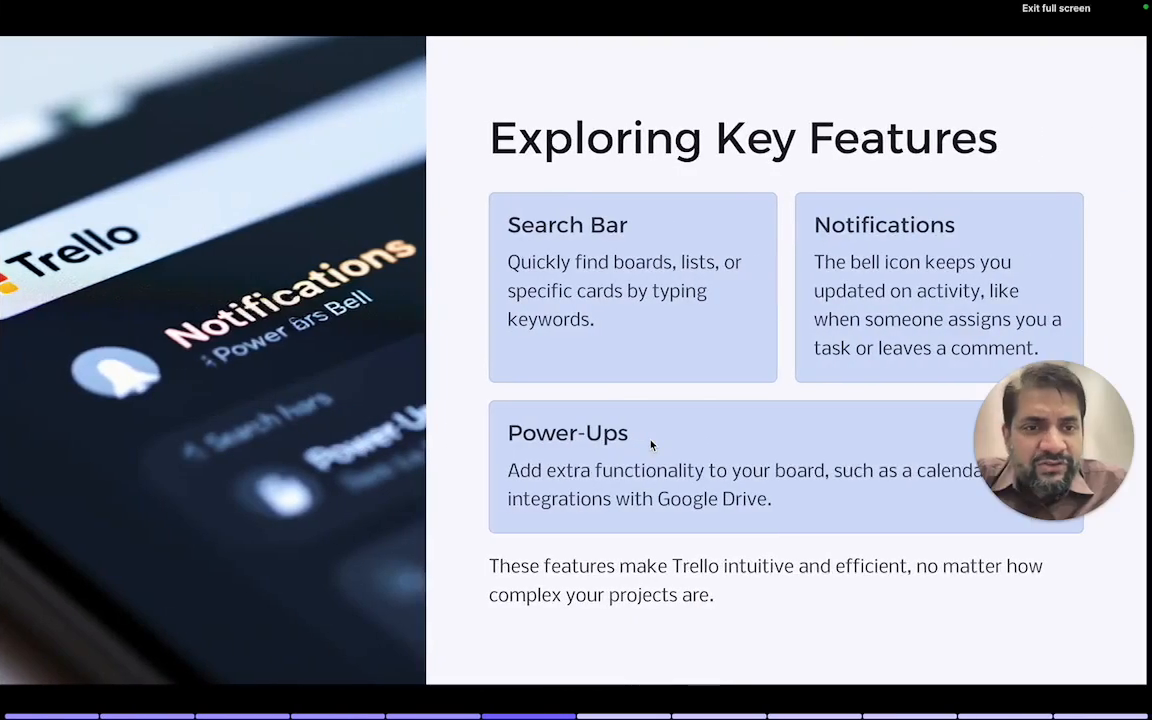
# Check the presentation's Exploring Key Features slide against Trello's unread notifications, and close the notifications list.
pyautogui.hotkey('ctrl', 'Left')
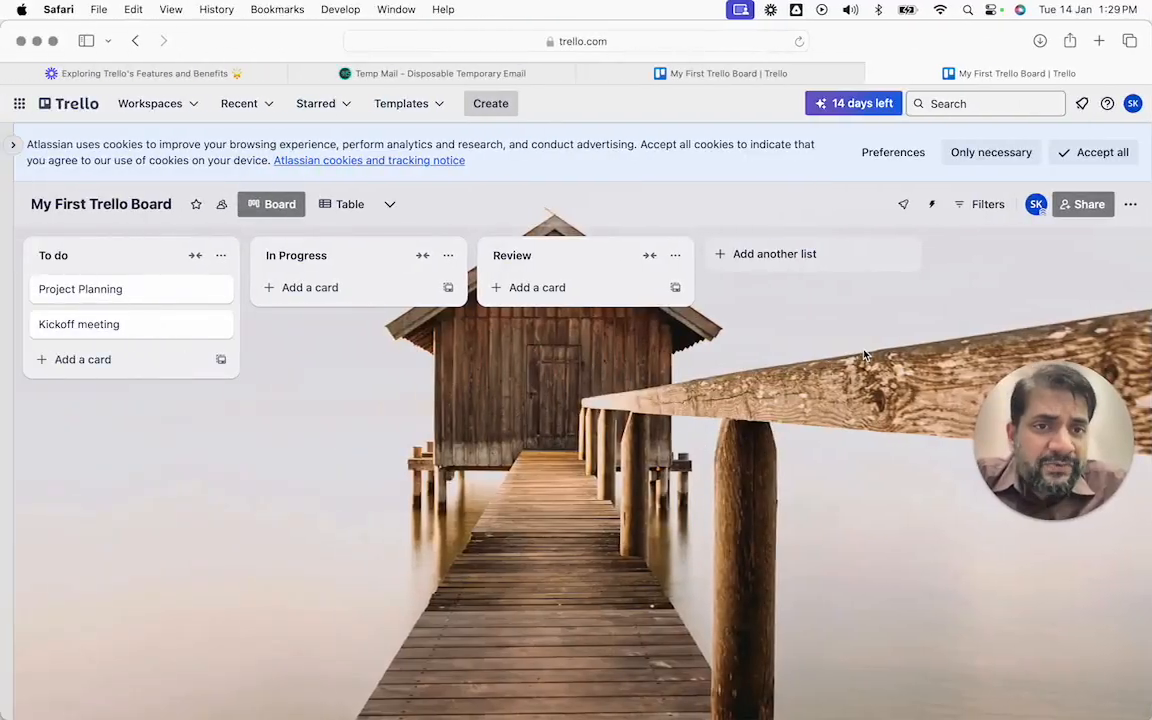
pyautogui.click(1084, 105)
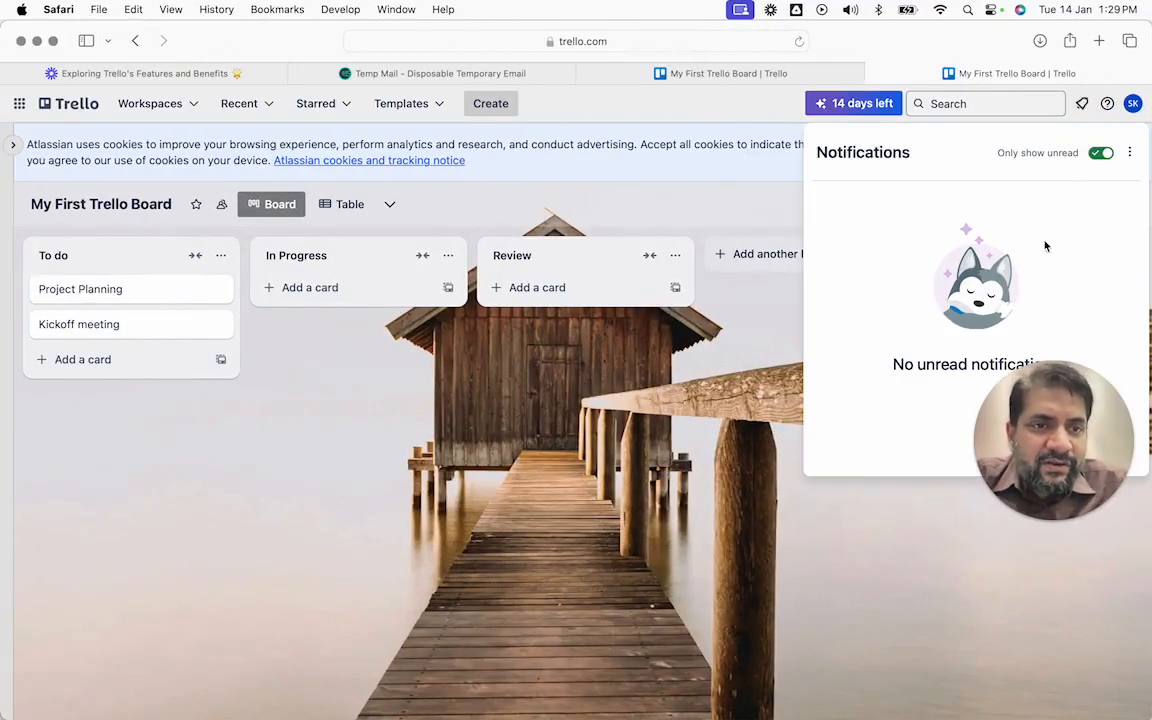
pyautogui.click(1100, 153)
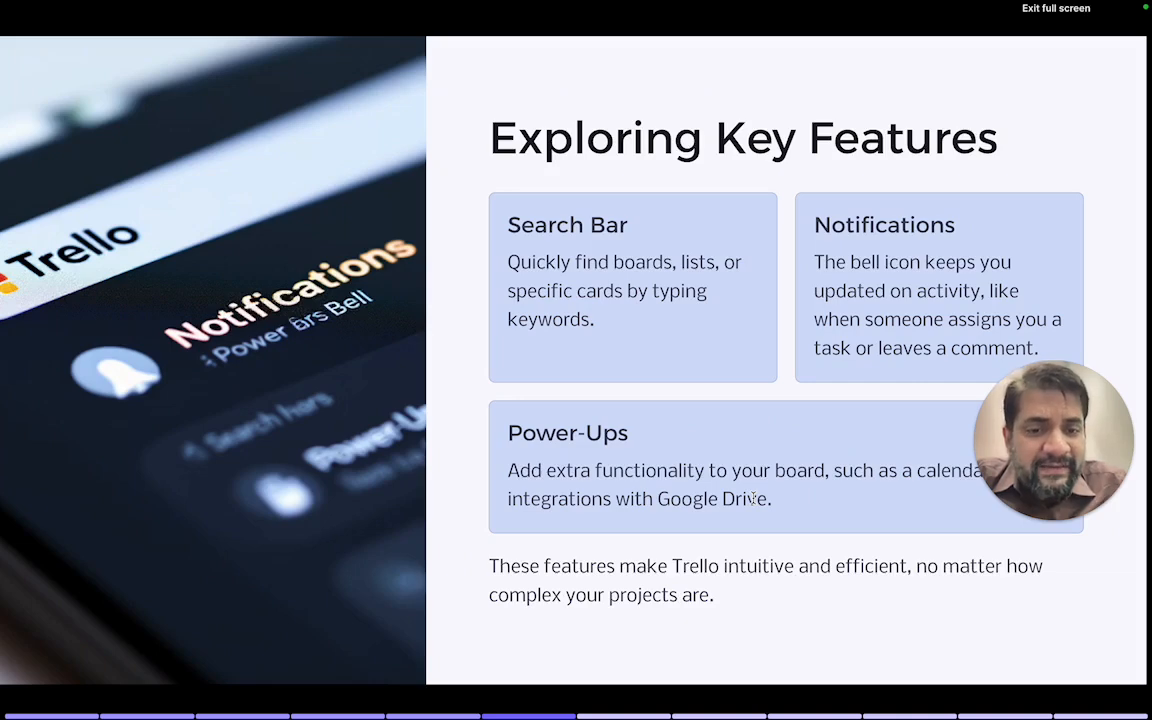
pyautogui.moveTo(1129, 430); pyautogui.dragTo(1150, 323)
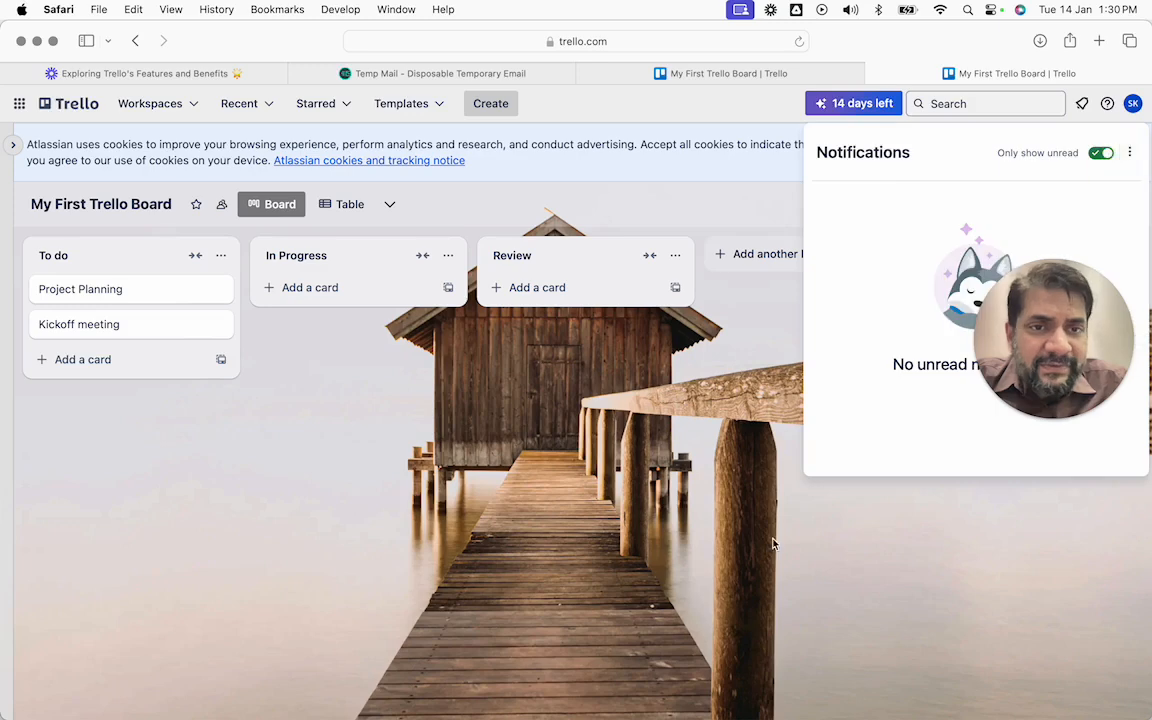
pyautogui.click(1082, 103)
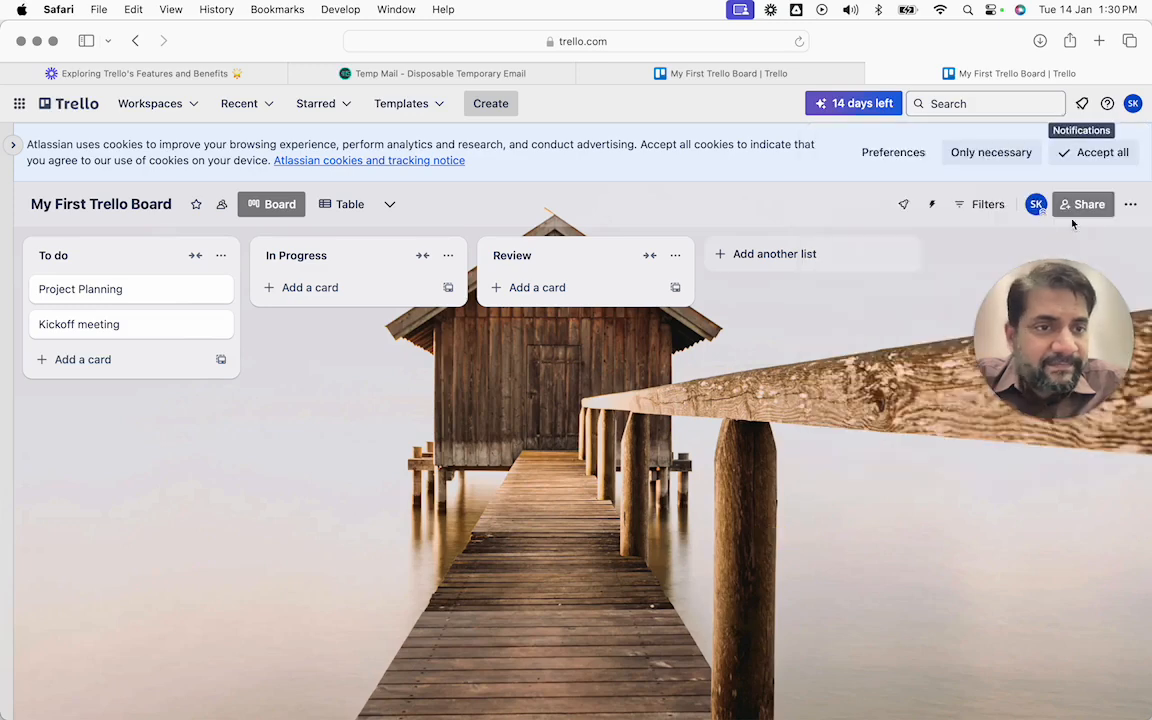
# Open the Power-Ups directory for My First Trello Board and show the ones made by Trello.
pyautogui.click(1131, 204)
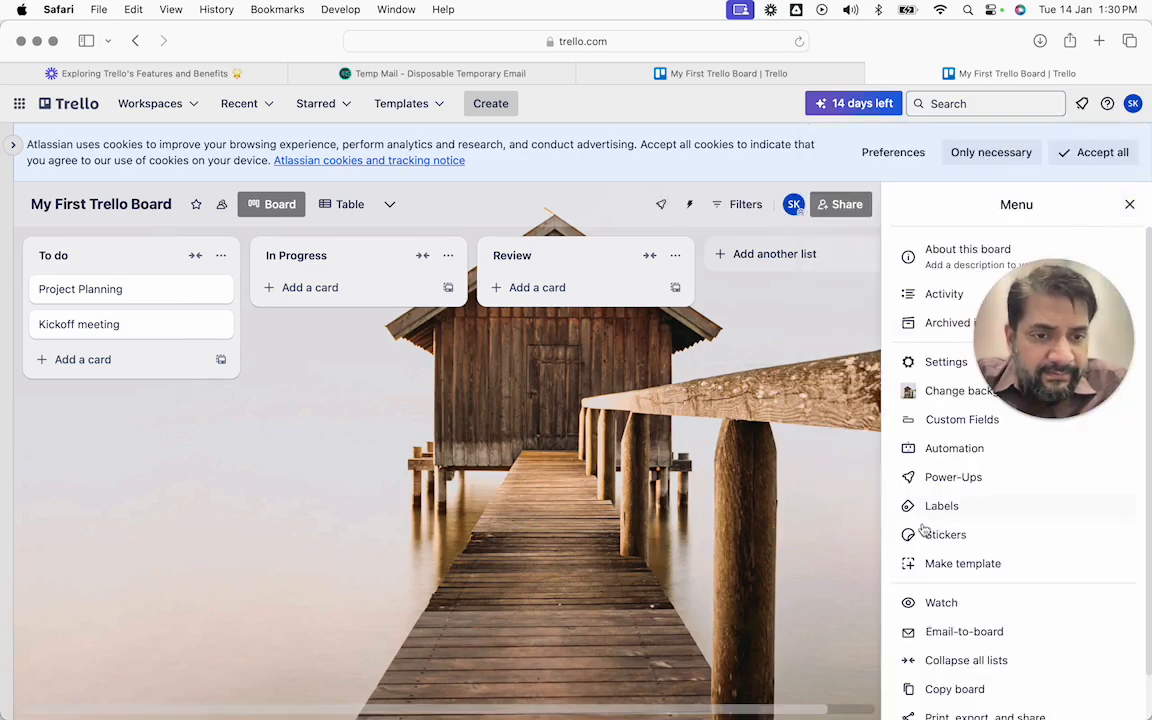
pyautogui.click(943, 478)
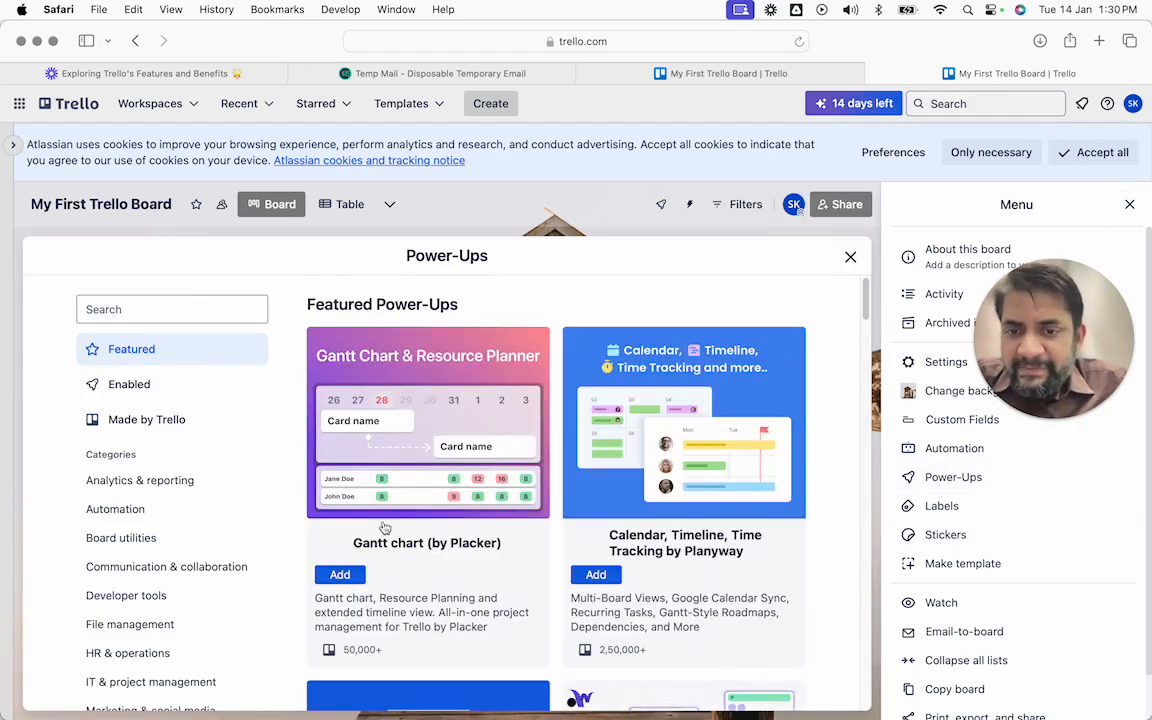
pyautogui.scroll(-1, 385, 528)
pyautogui.click(150, 376)
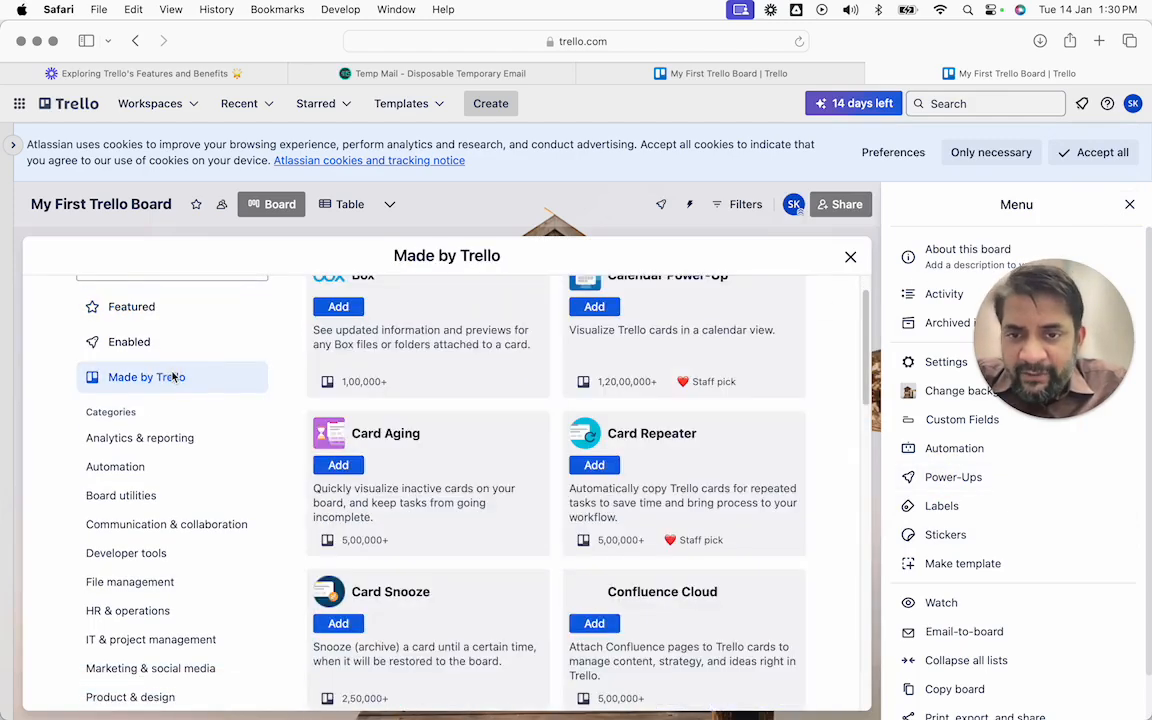
pyautogui.scroll(1, 400, 438)
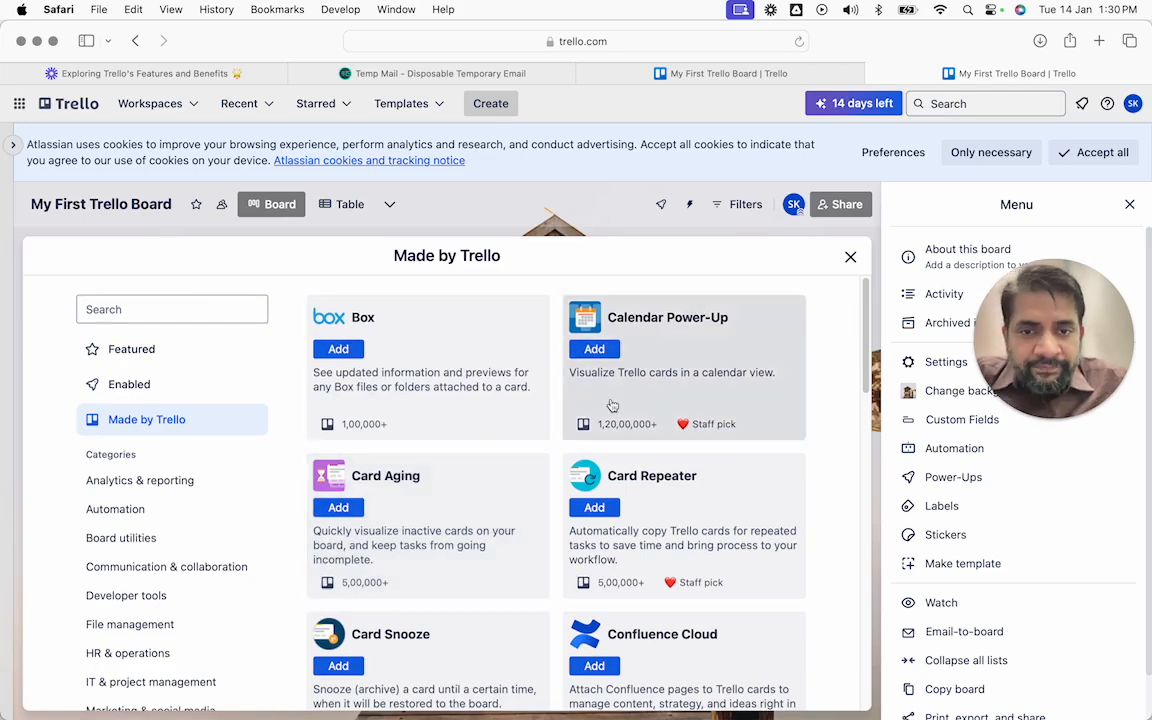
# Look through the whole list of Power-Ups made by Trello, and return to the featured Power-Ups.
pyautogui.scroll(-5, 610, 400)
pyautogui.scroll(2, 643, 418)
pyautogui.scroll(-2, 650, 460)
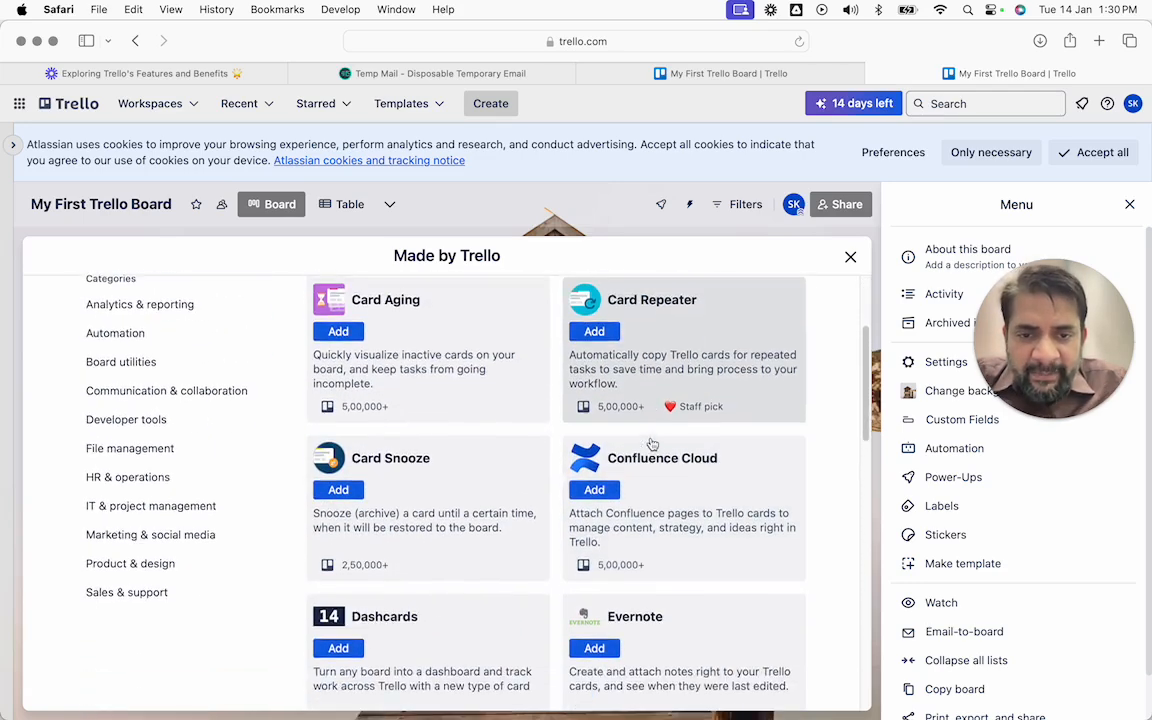
pyautogui.scroll(-8, 655, 505)
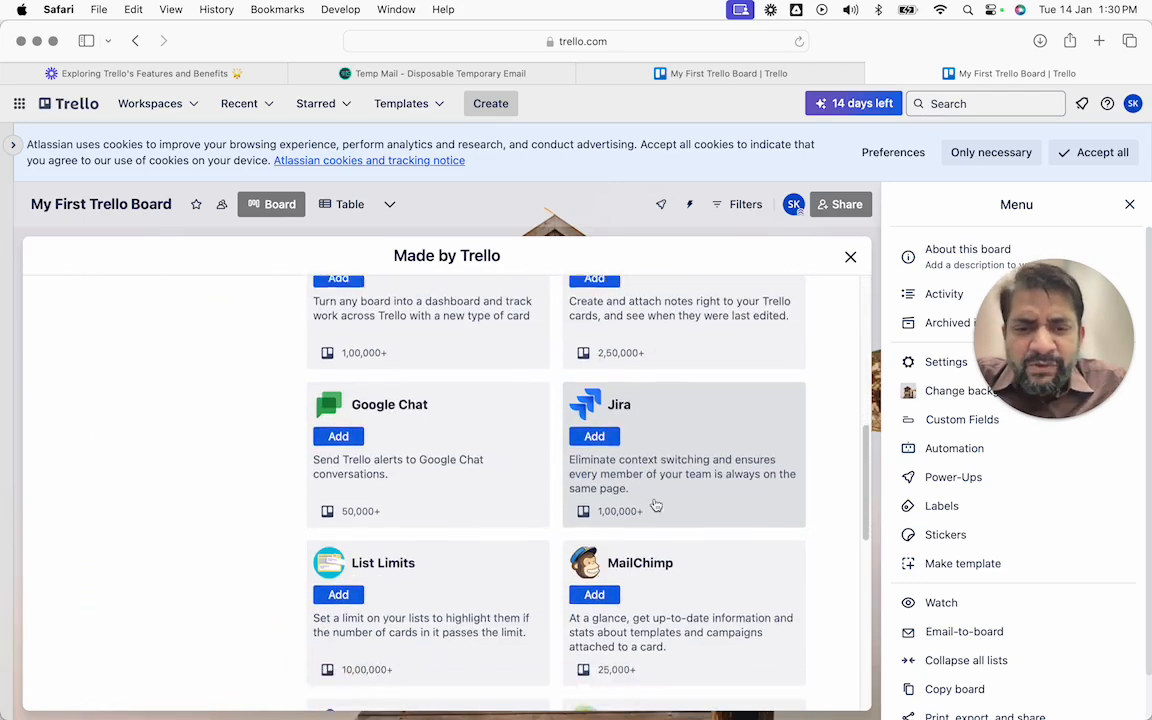
pyautogui.scroll(-3, 655, 505)
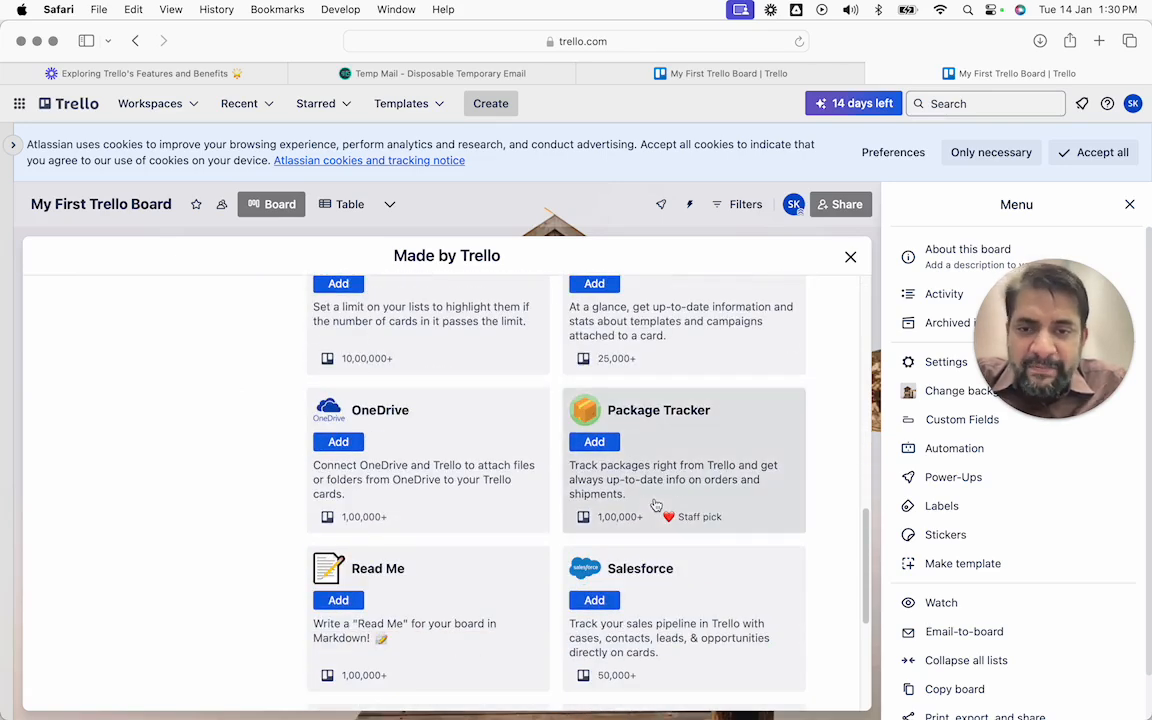
pyautogui.scroll(-4, 655, 505)
pyautogui.scroll(-3, 655, 505)
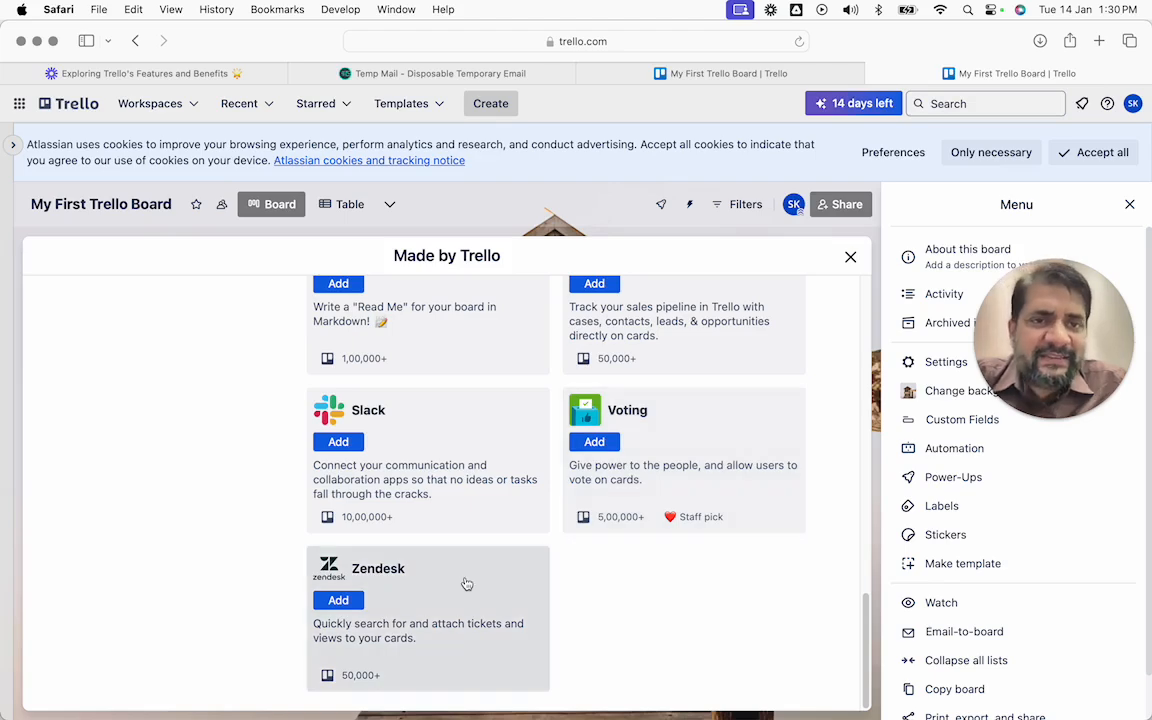
pyautogui.scroll(10, 466, 584)
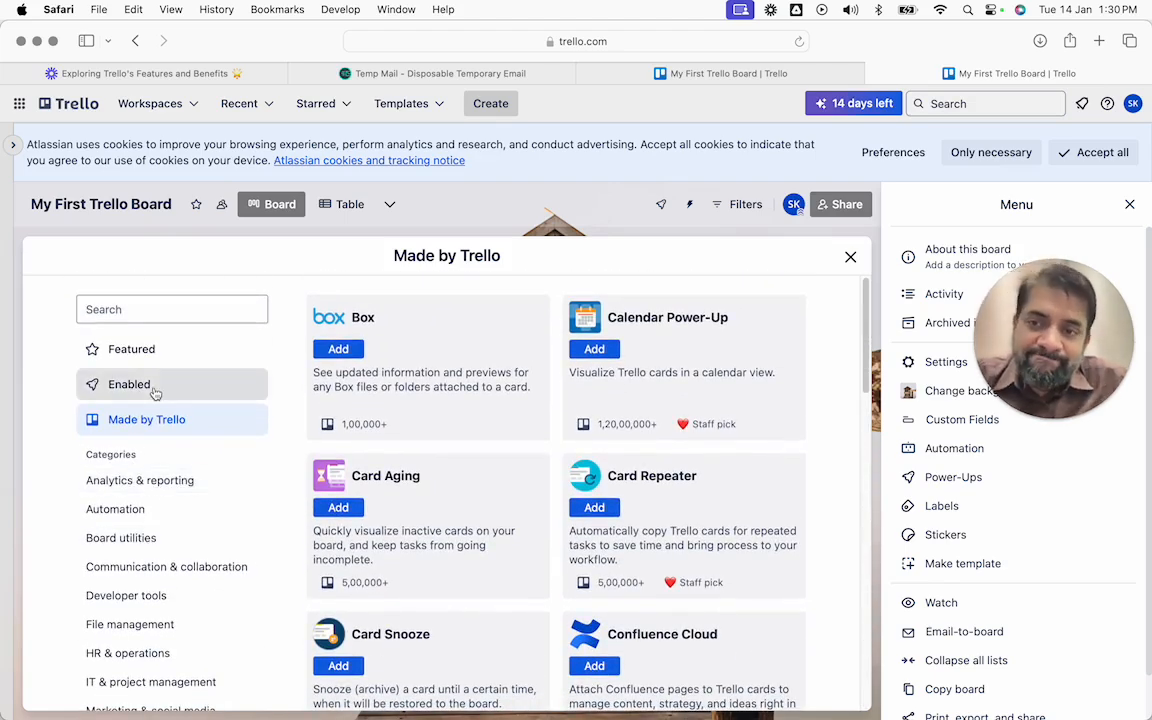
pyautogui.click(146, 356)
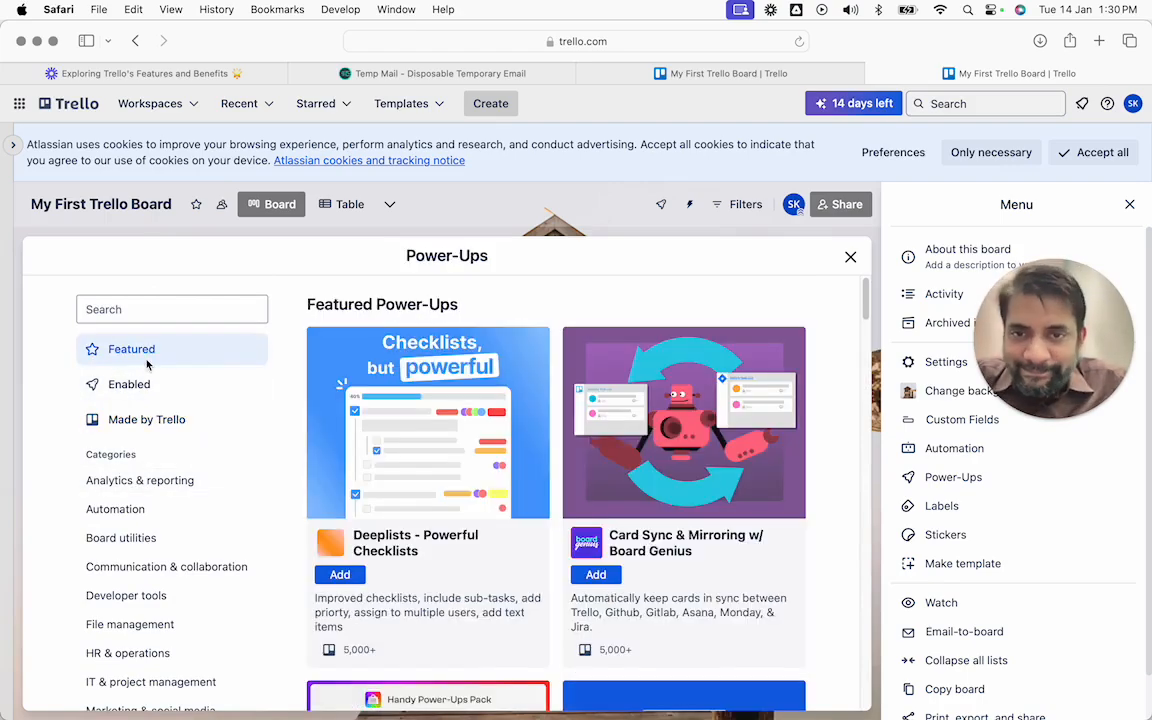
# Advance the presentation to the Adding and Managing Cards slide, and close the Power-Ups directory and board menu in Trello.
pyautogui.hotkey('ctrl', 'Right')
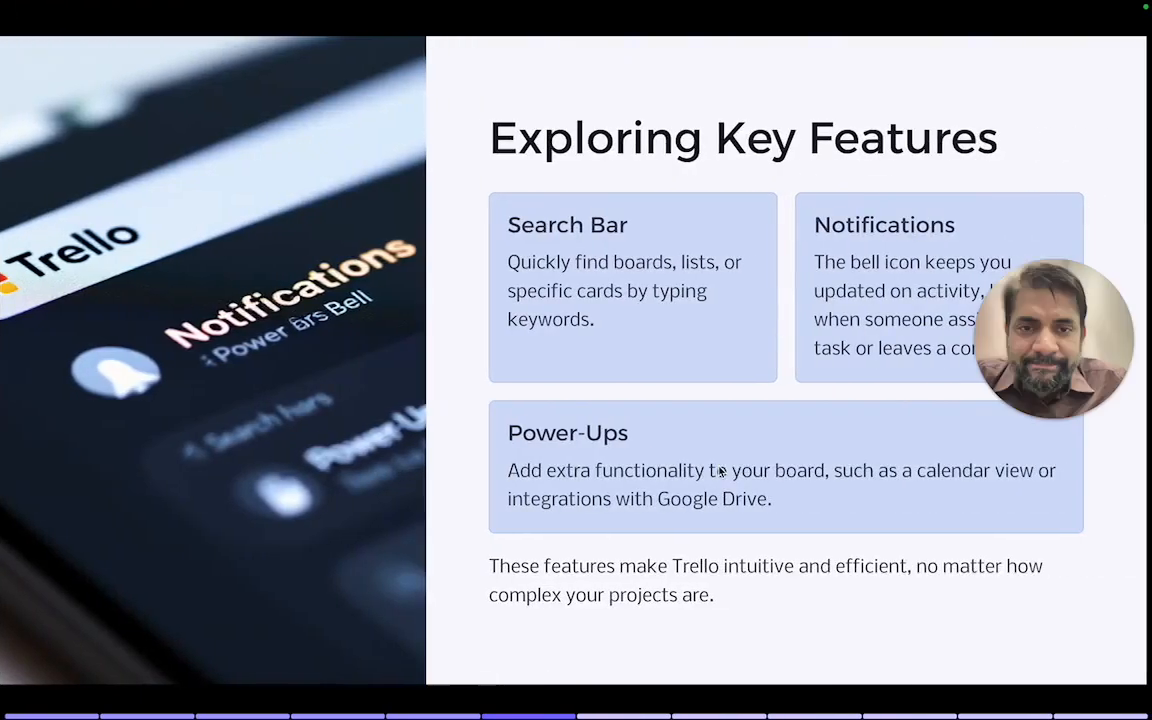
pyautogui.press('Right')
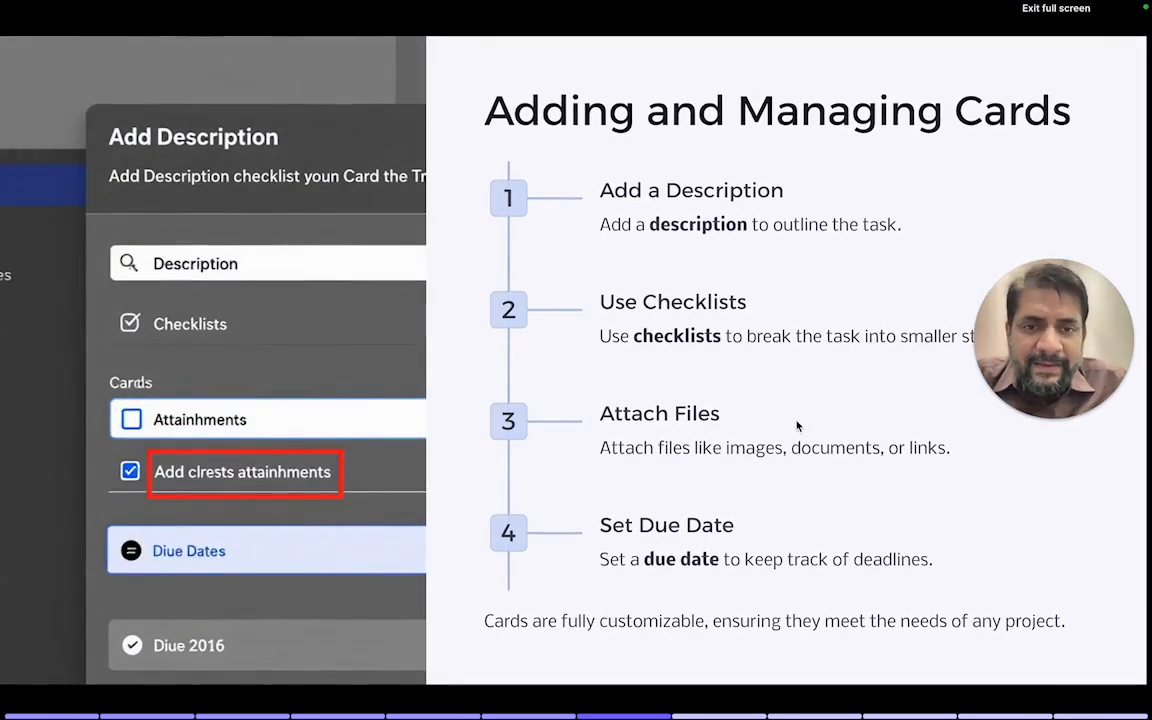
pyautogui.hotkey('ctrl', 'Left')
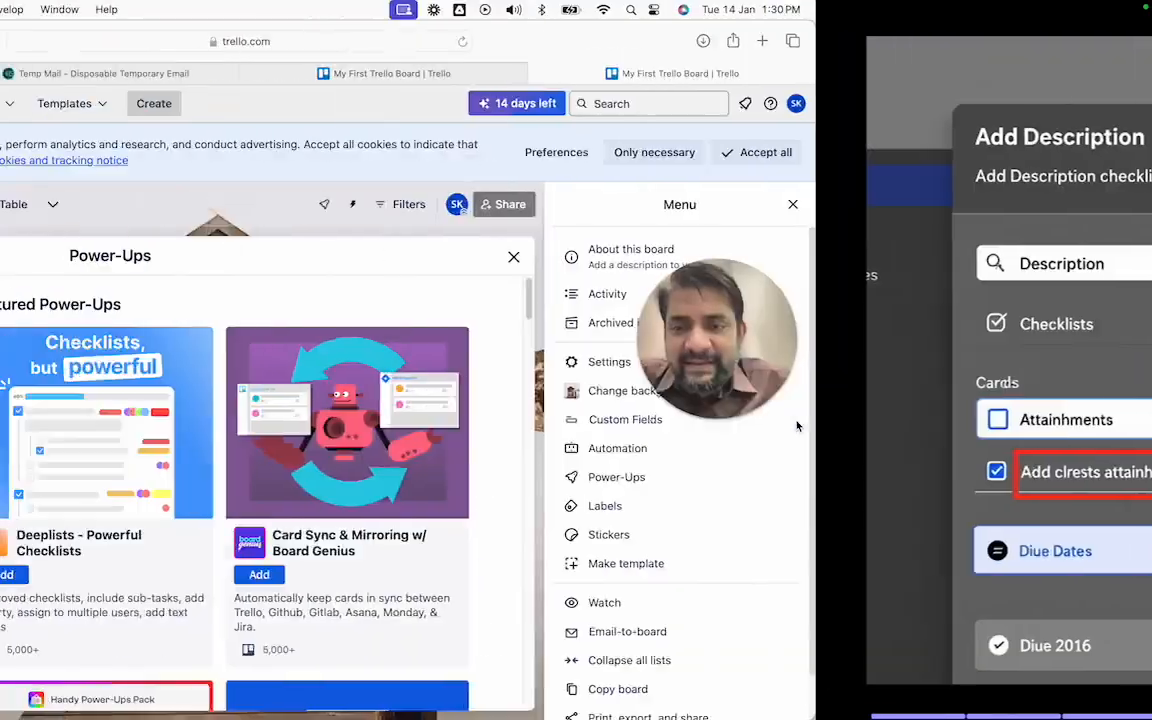
pyautogui.click(848, 256)
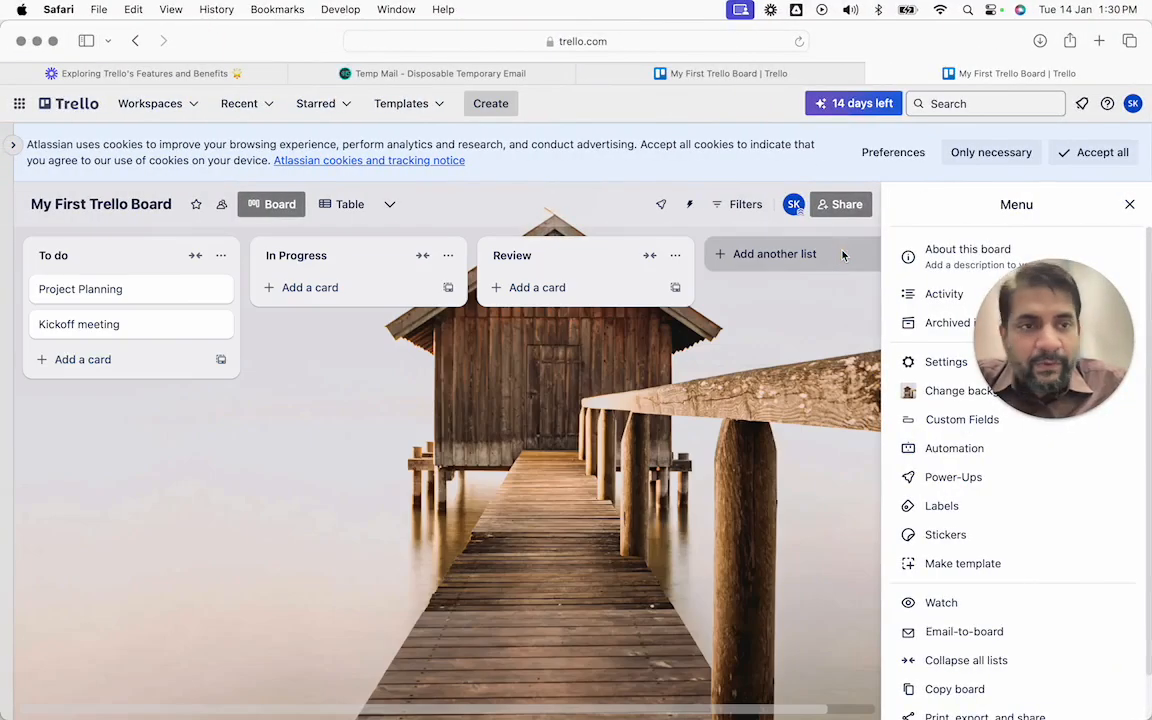
pyautogui.click(1129, 204)
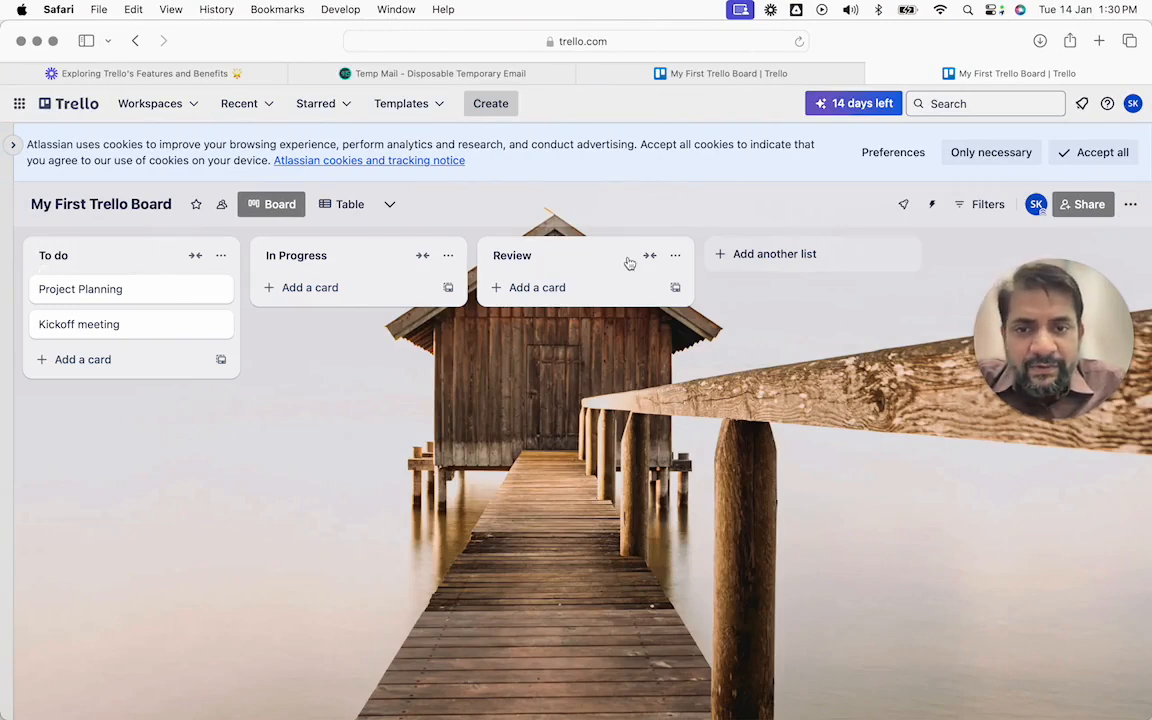
# Add a card titled "Implementation" to the In Progress list.
pyautogui.click(310, 290)
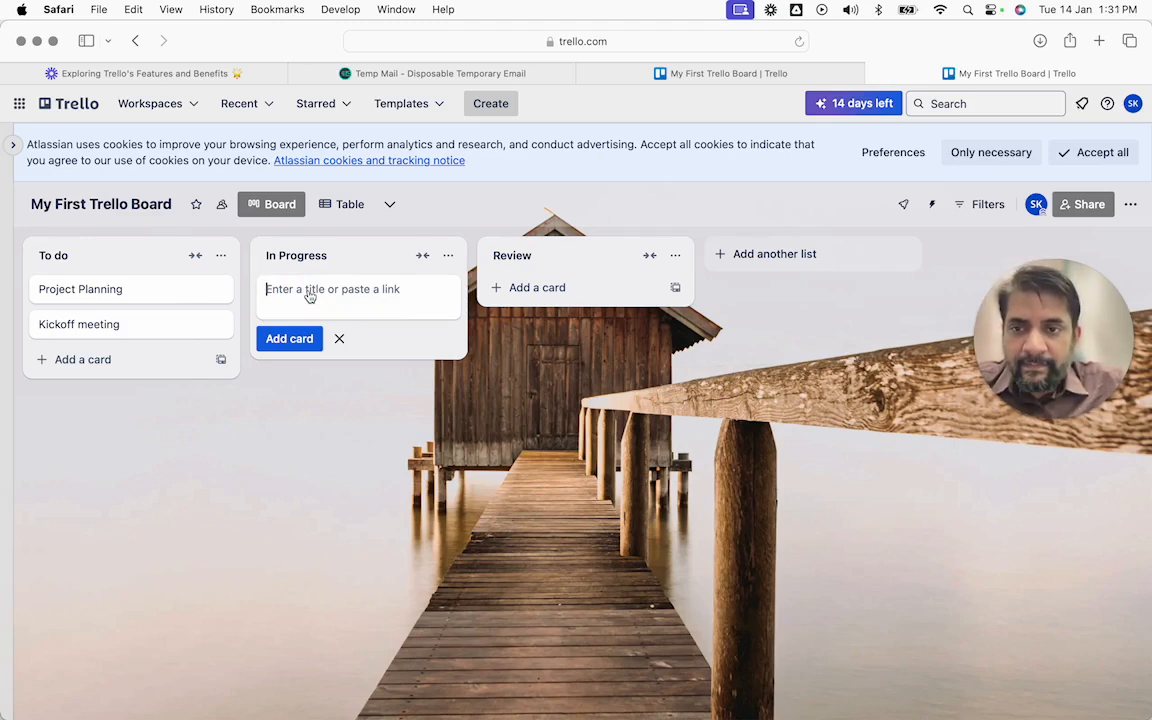
pyautogui.write('R')
pyautogui.press('BackSpace')
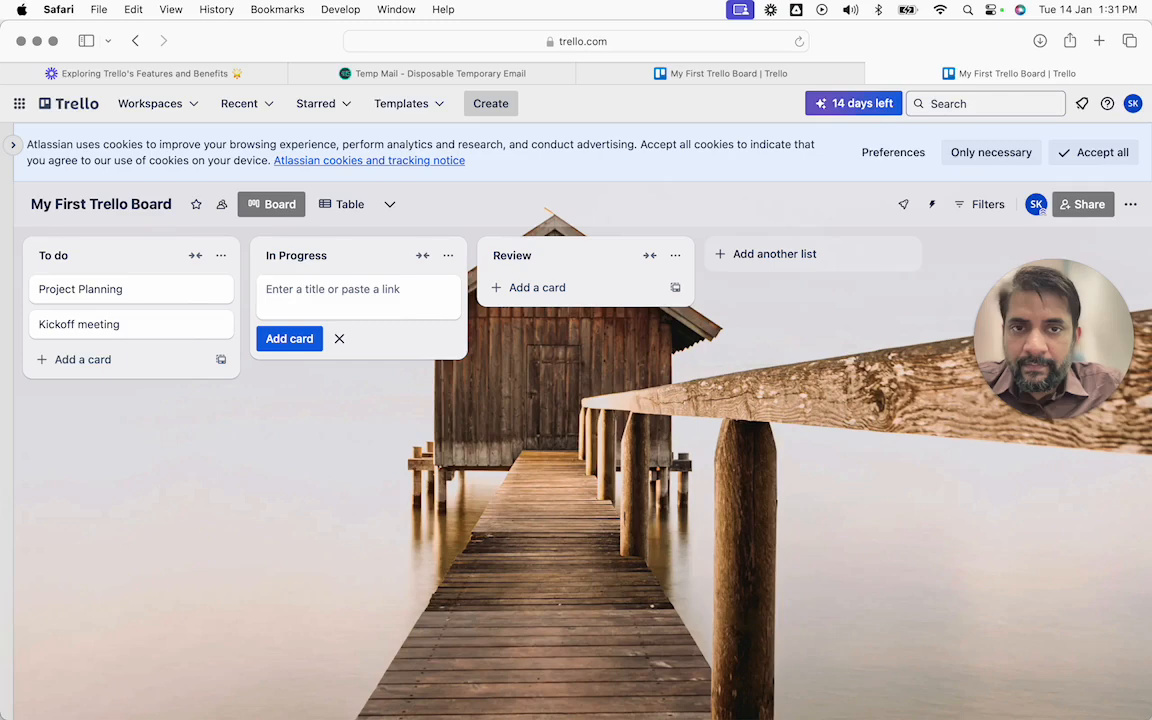
pyautogui.write('Implementation')
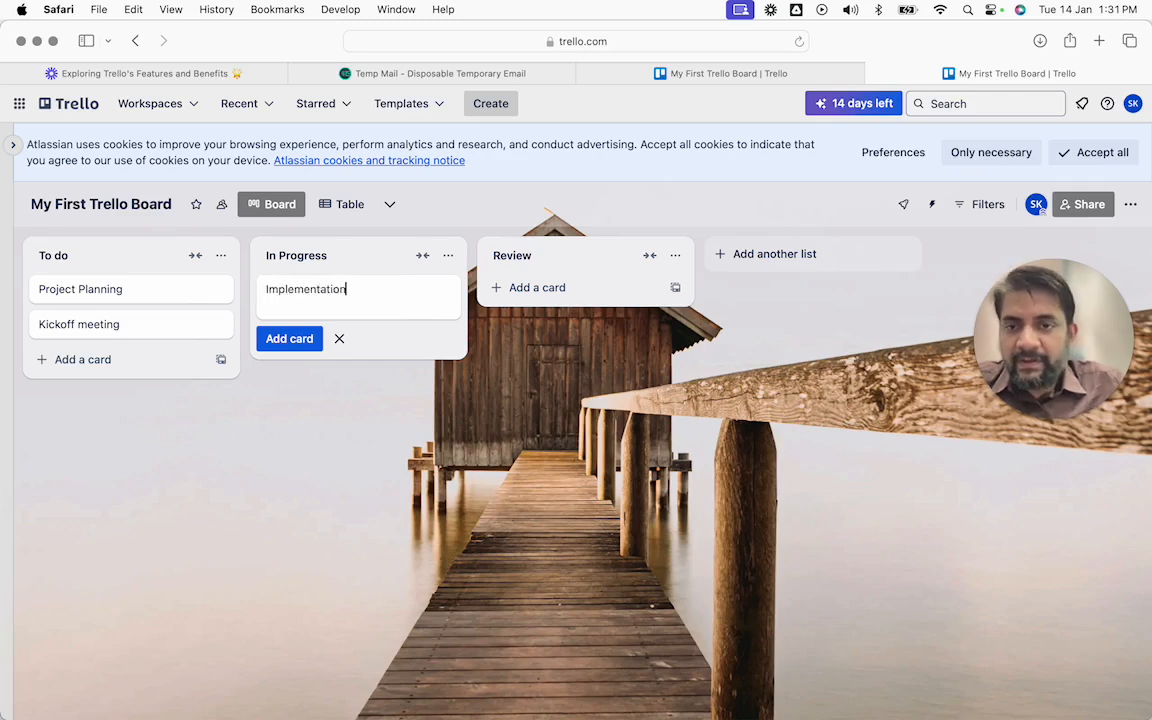
pyautogui.press('Return')
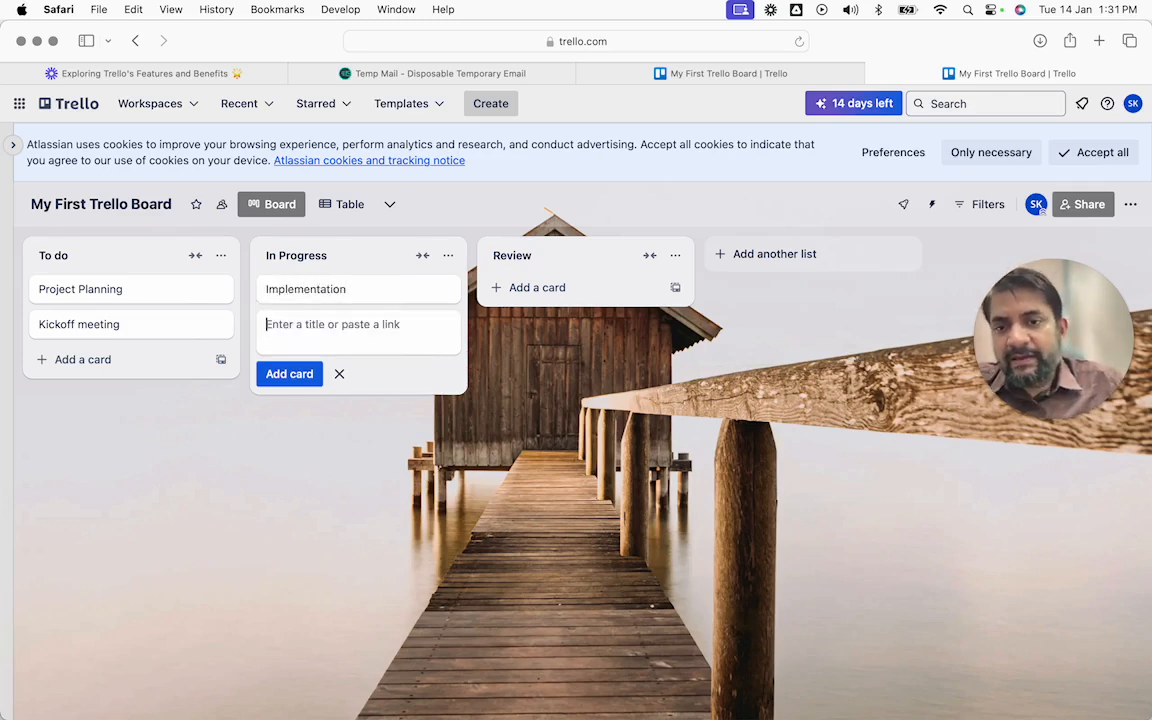
# Open the Implementation card and rename it "Implementation post review".
pyautogui.click(315, 292)
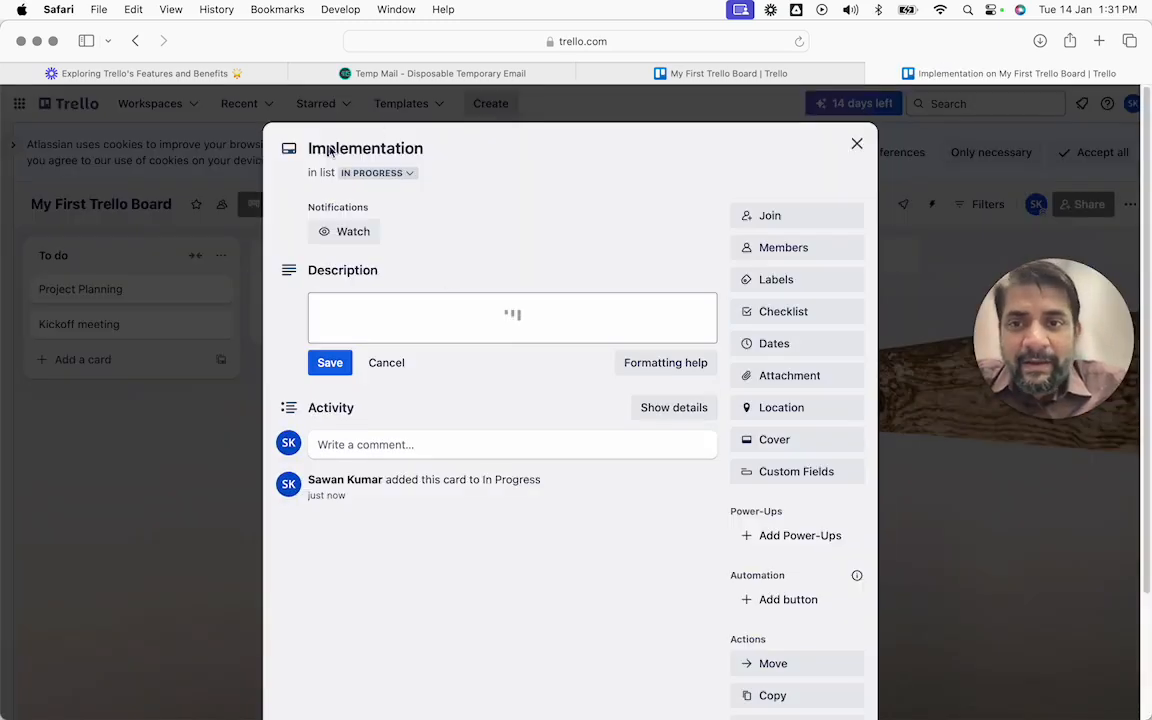
pyautogui.moveTo(312, 147); pyautogui.dragTo(428, 147)
pyautogui.click(459, 147)
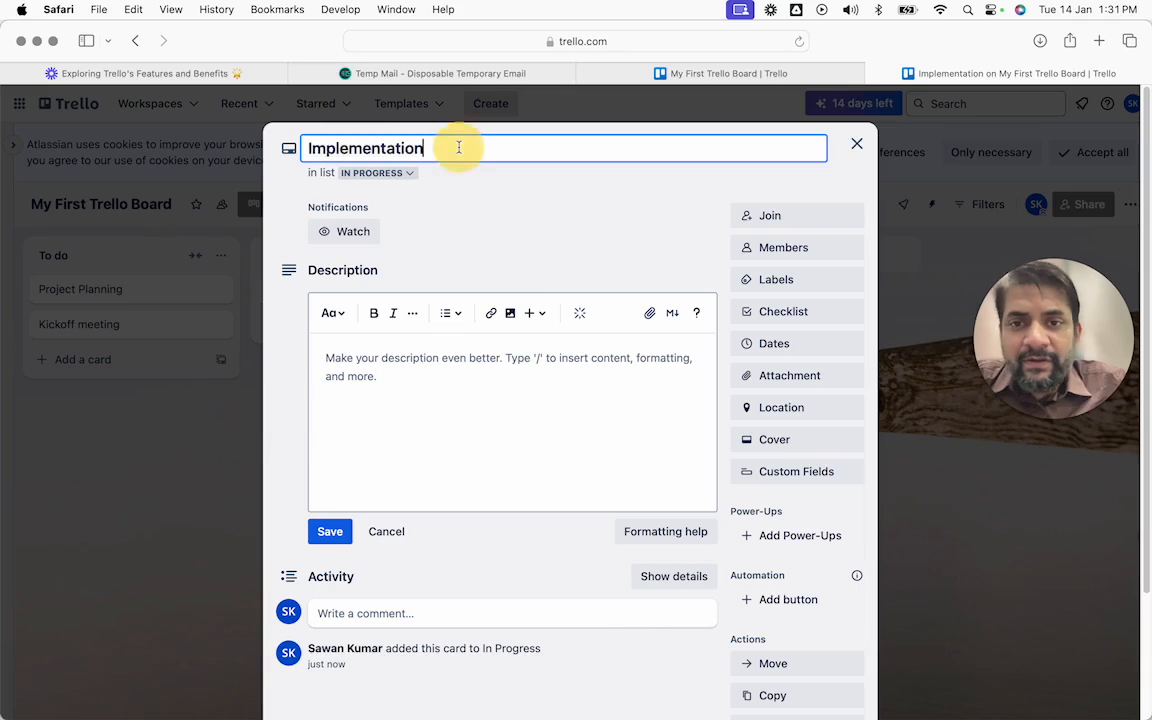
pyautogui.write('post review')
pyautogui.press('Return')
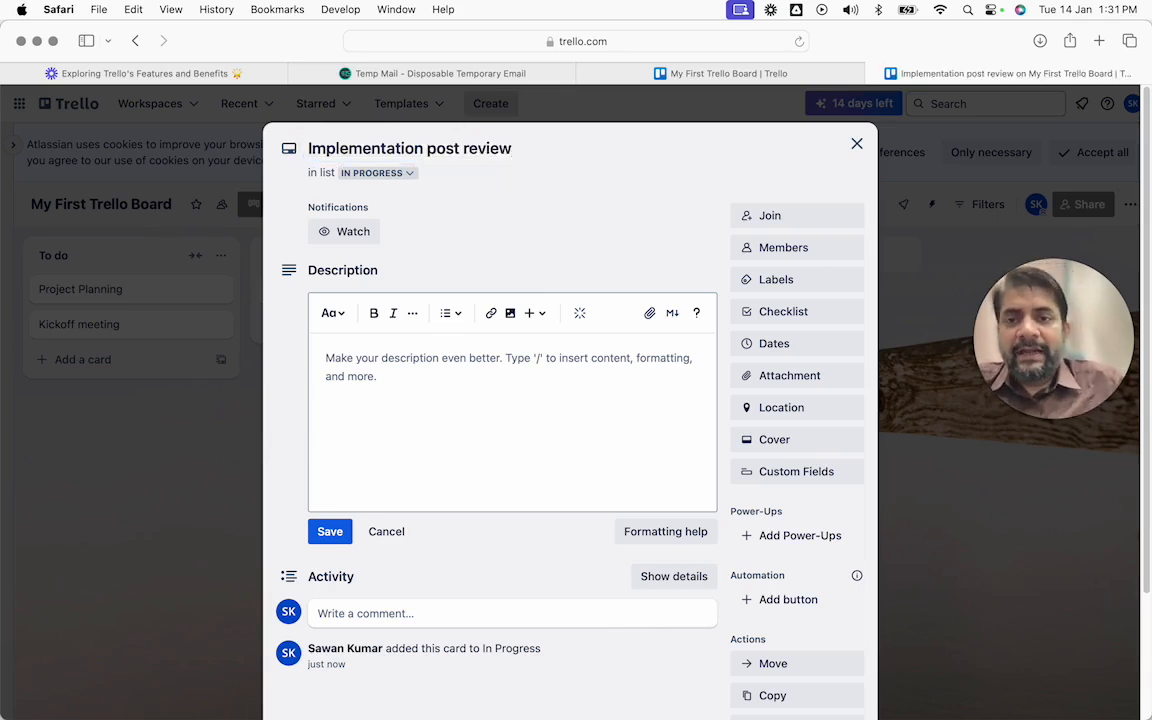
# In the card's description, ask Atlassian Intelligence "What steps should be followed before implementing anything".
pyautogui.click(413, 394)
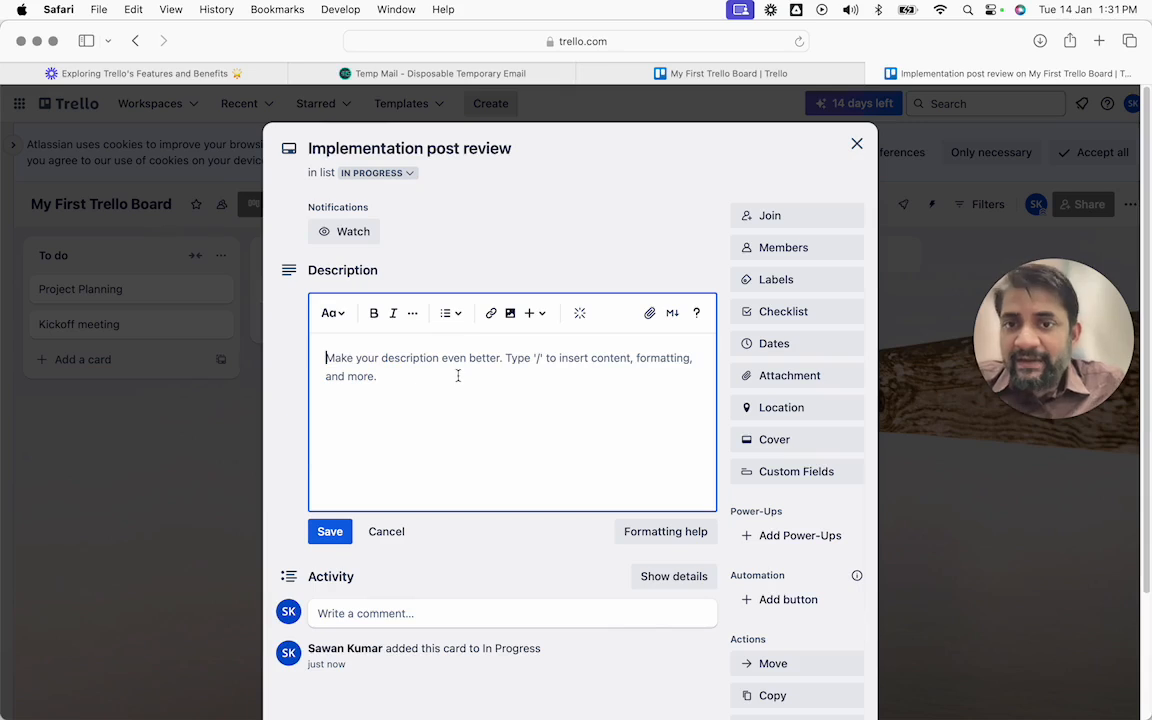
pyautogui.click(580, 316)
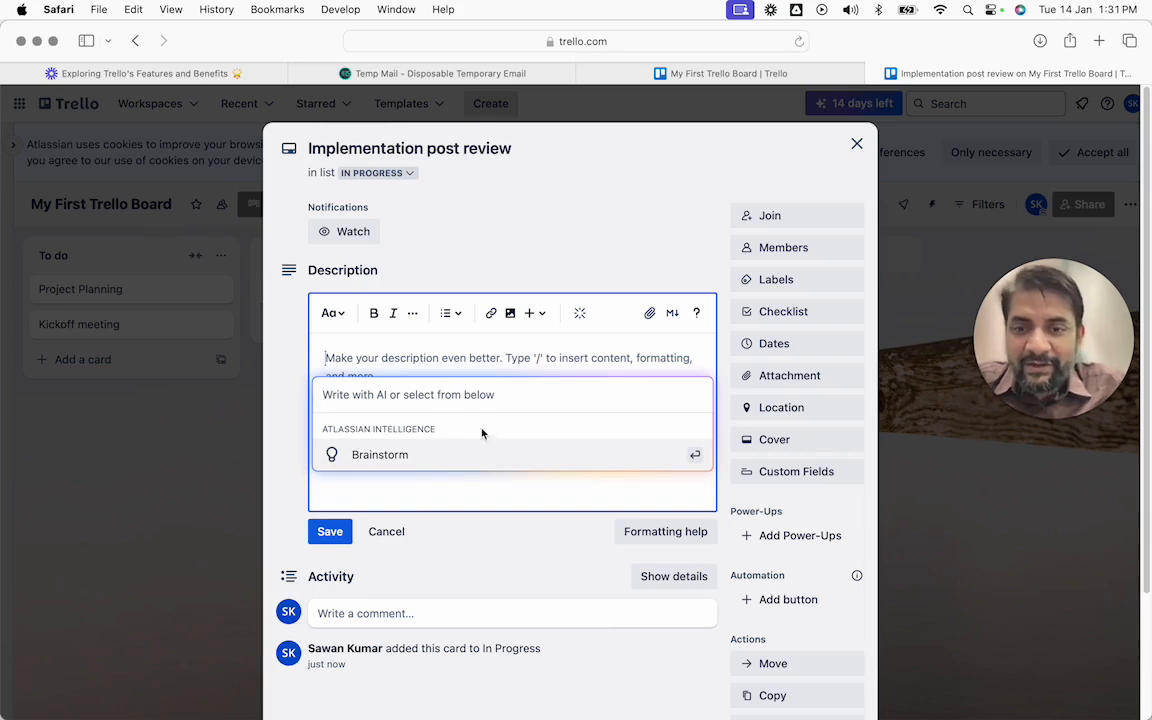
pyautogui.write('What')
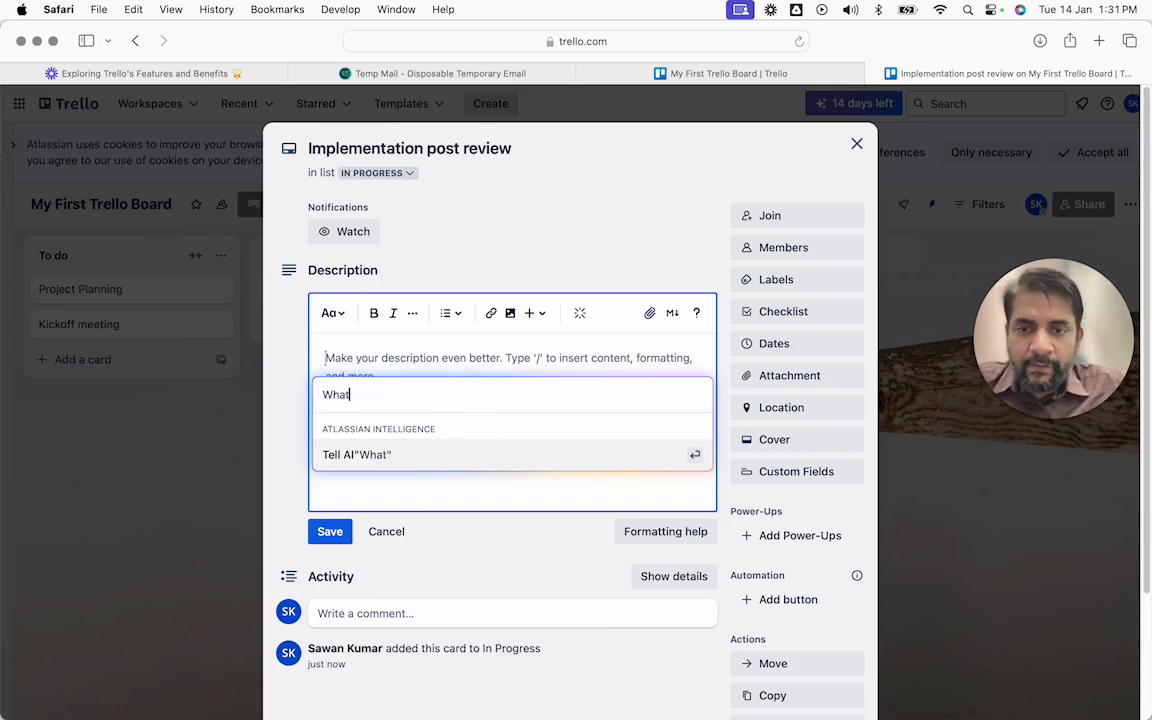
pyautogui.write(' steps should')
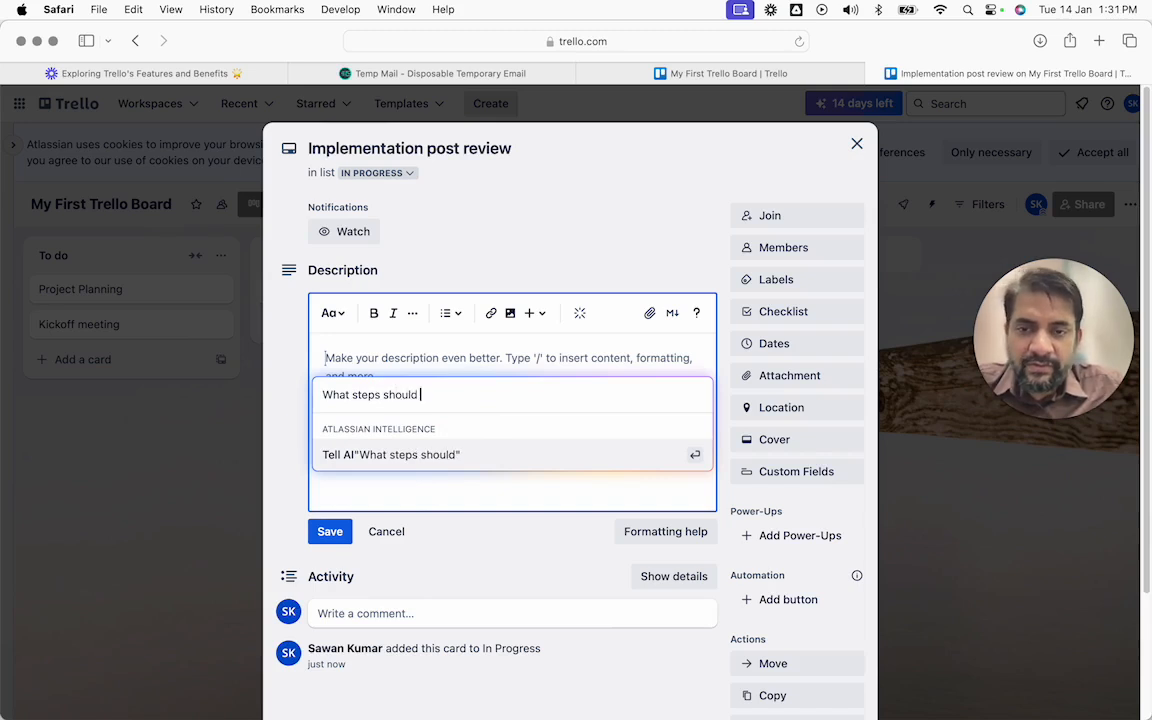
pyautogui.write(' be followe')
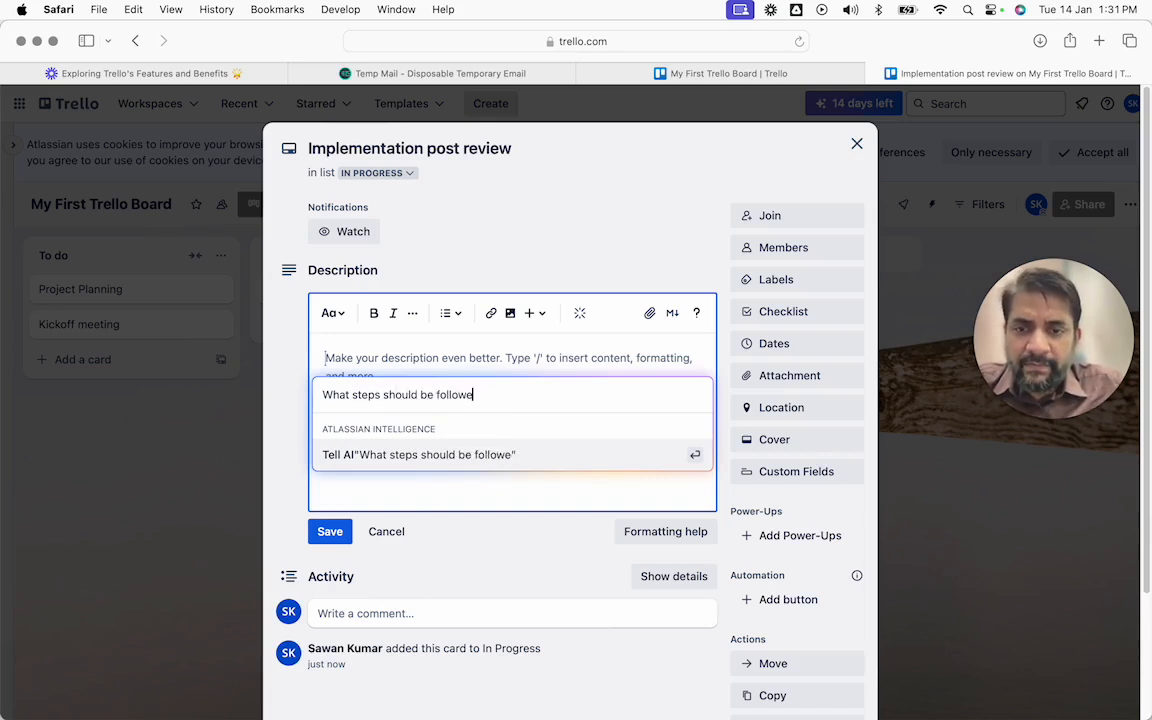
pyautogui.write('d before implem')
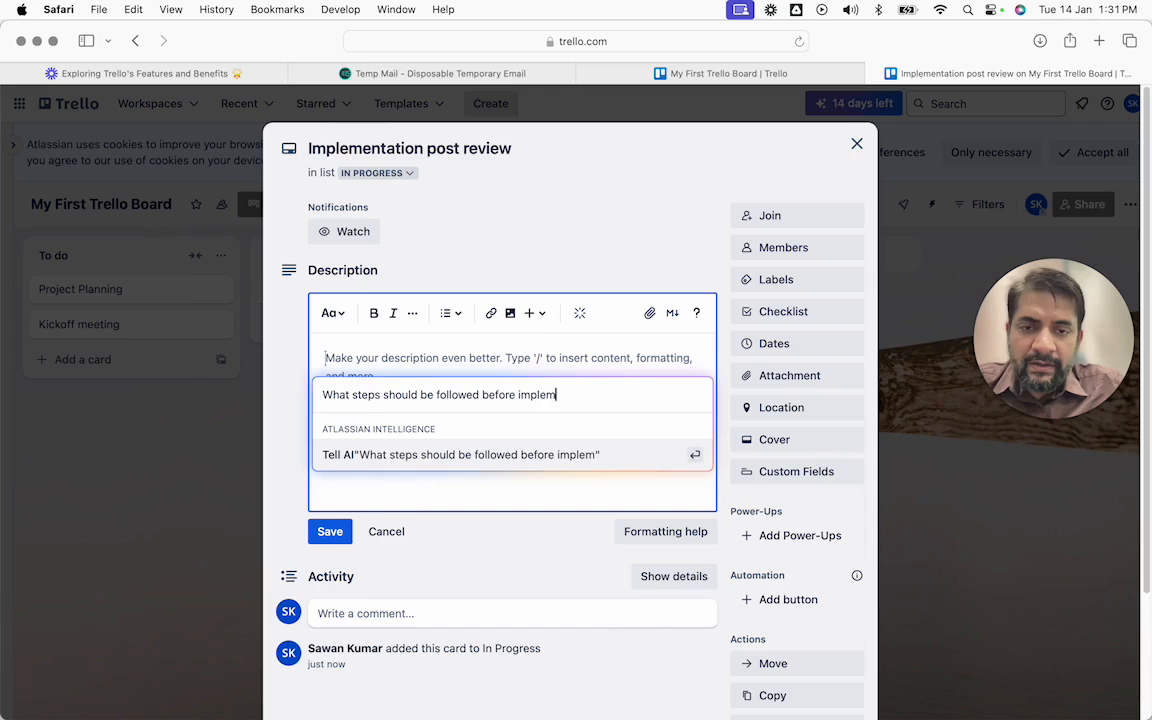
pyautogui.write('enting anything')
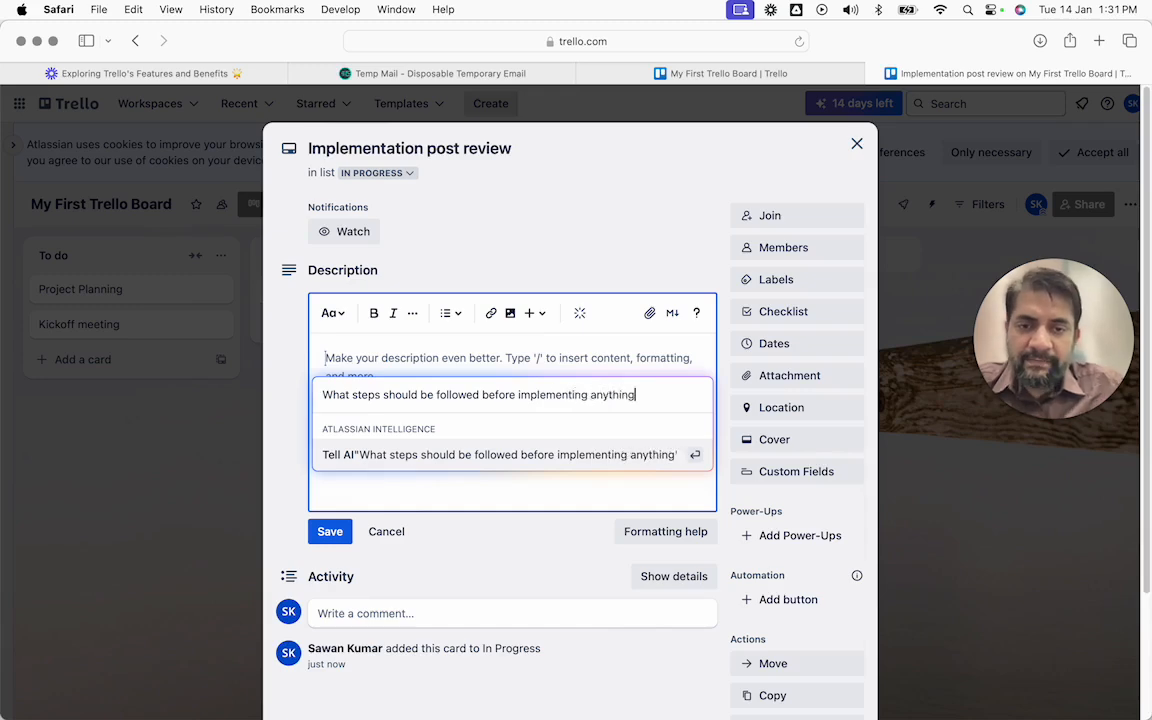
pyautogui.press('Return')
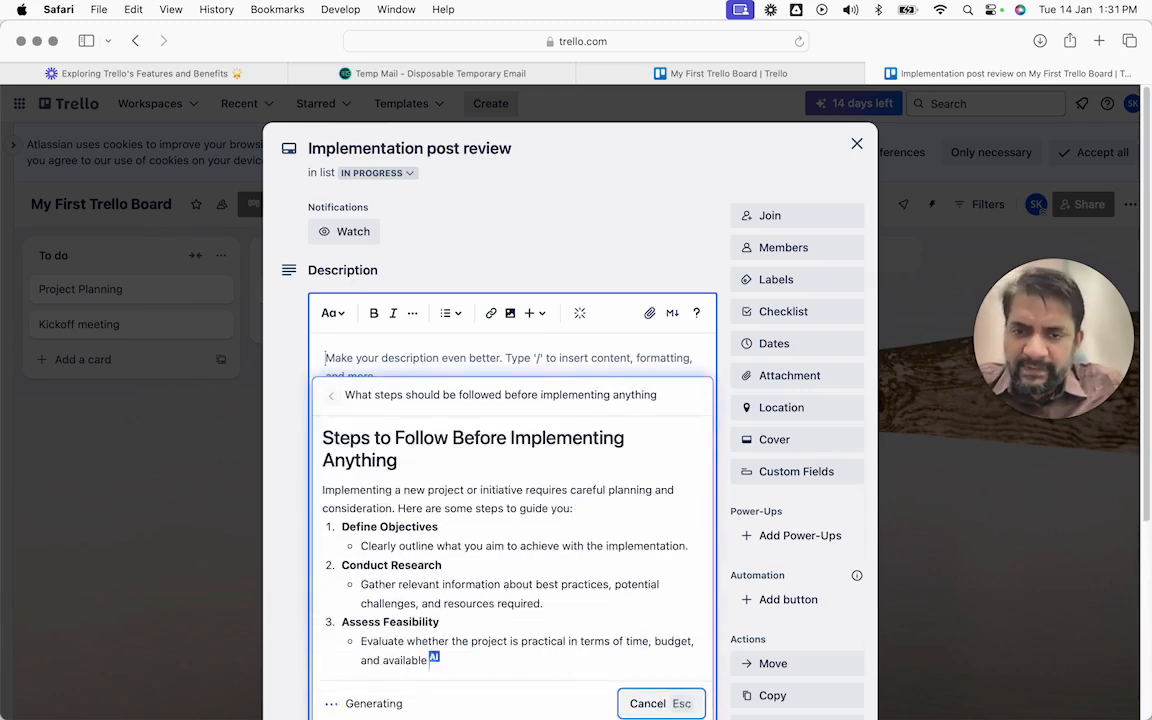
# Review the AI-generated answer and insert it into the card's description.
pyautogui.scroll(-3, 453, 484)
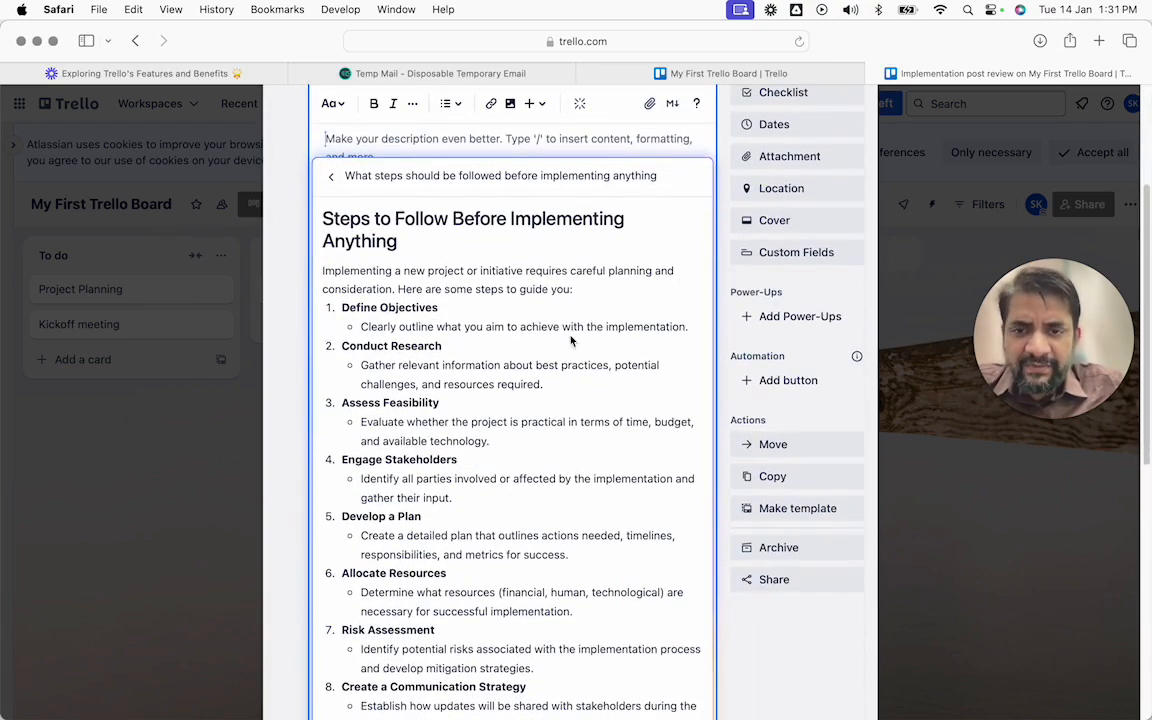
pyautogui.scroll(-1, 453, 483)
pyautogui.scroll(-6, 470, 378)
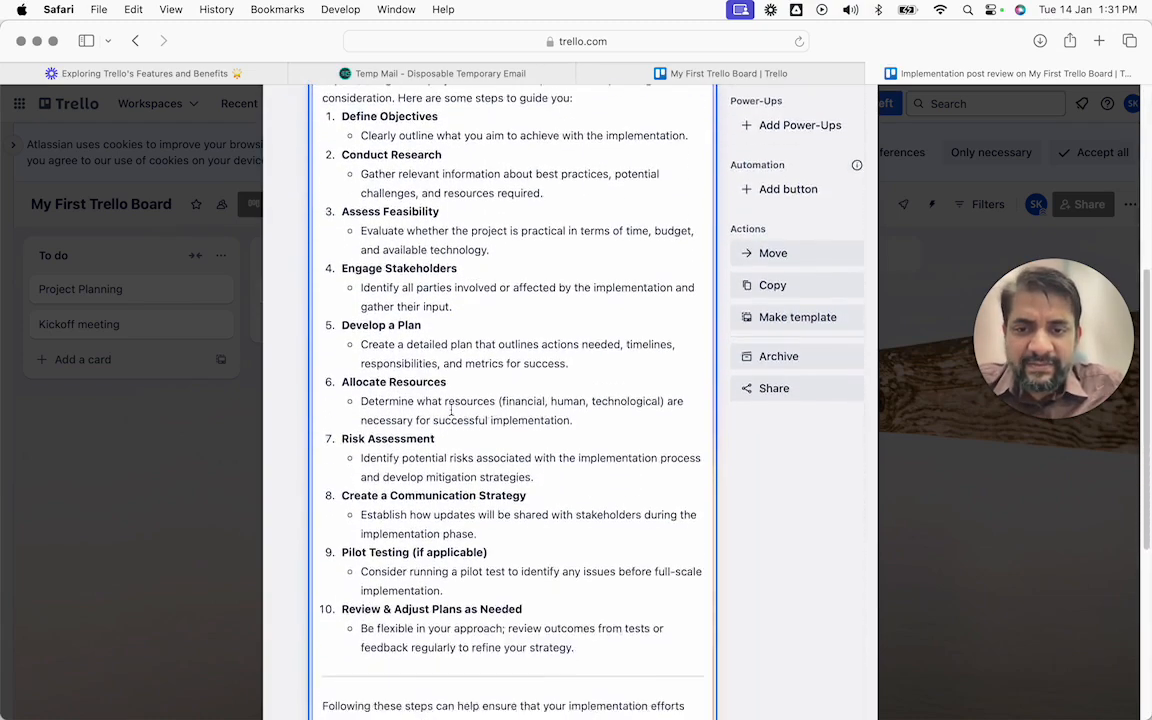
pyautogui.click(666, 449)
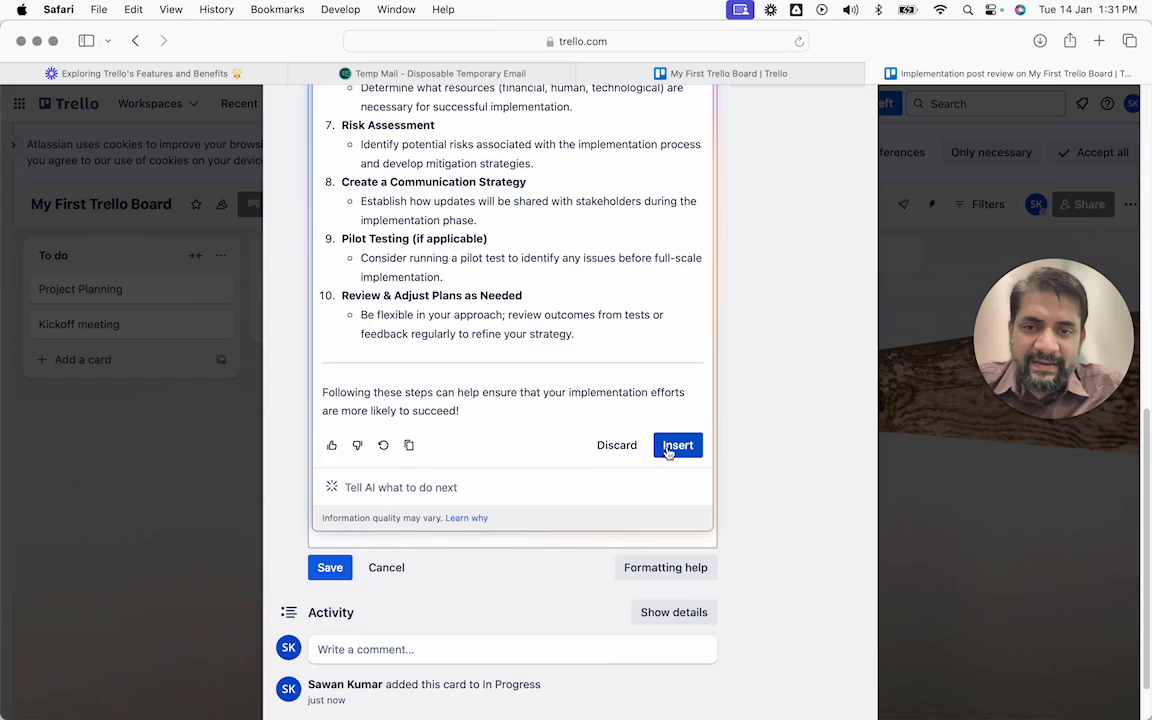
pyautogui.scroll(3, 668, 445)
pyautogui.scroll(5, 413, 449)
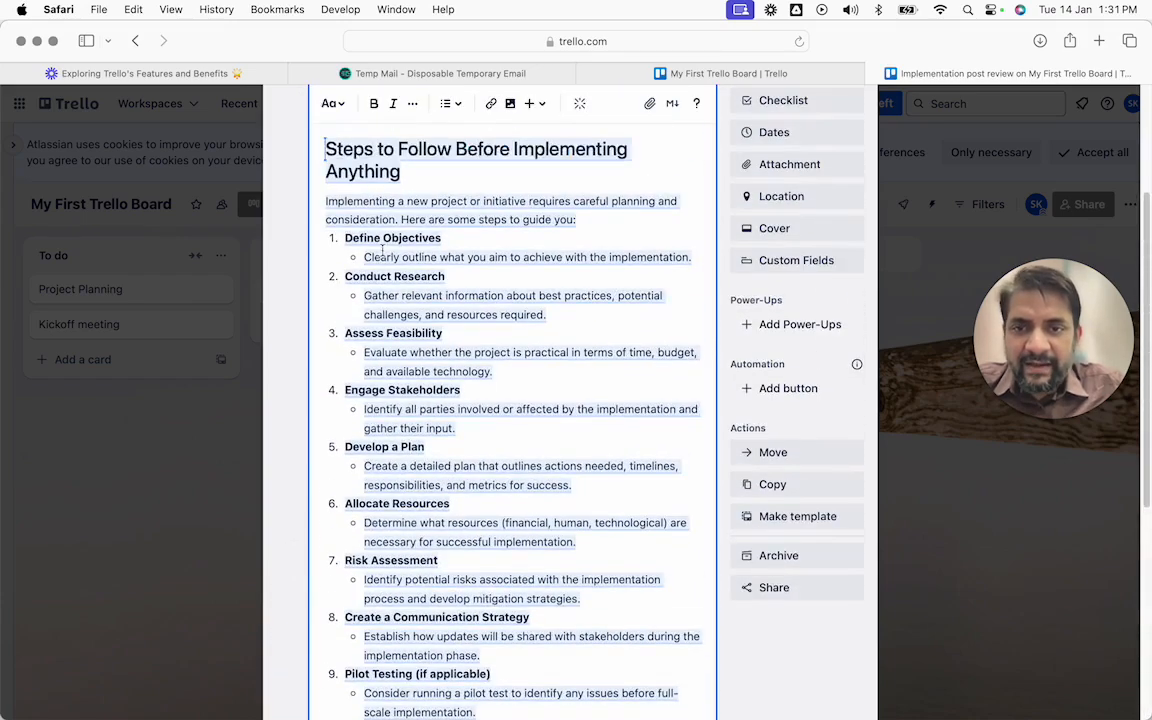
# Read through the inserted implementation steps in the description, and check the Adding and Managing Cards slide.
pyautogui.scroll(-2, 409, 342)
pyautogui.scroll(-2, 409, 343)
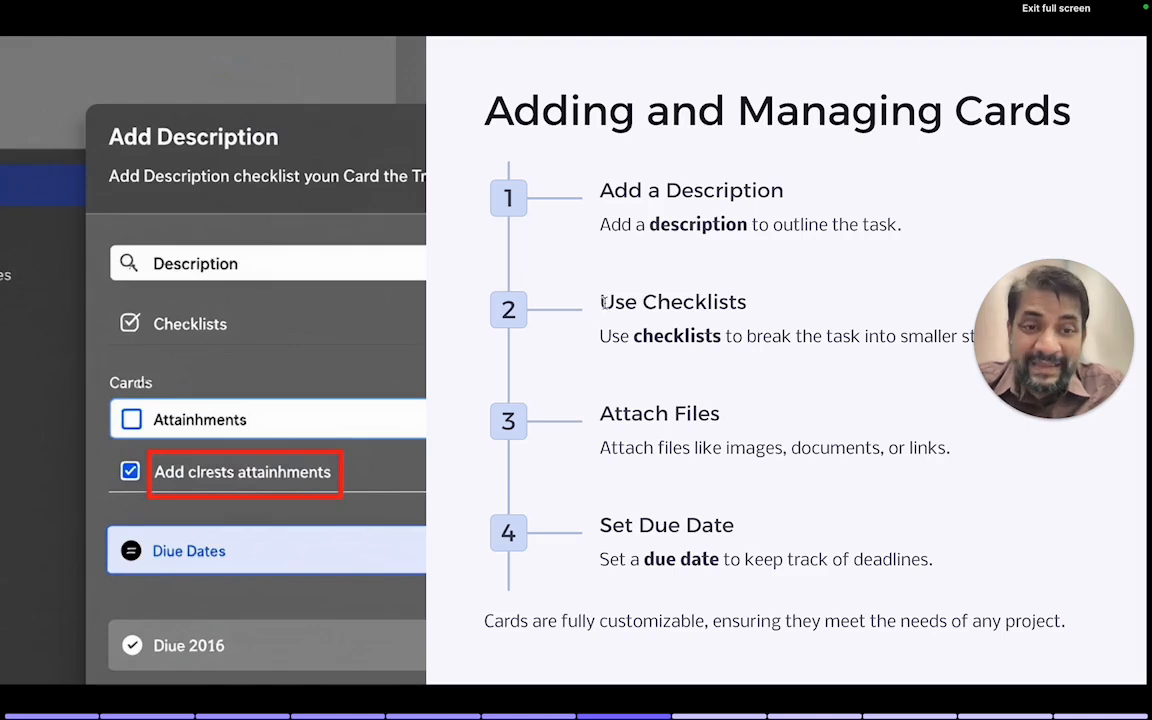
pyautogui.moveTo(1045, 350); pyautogui.dragTo(1059, 272)
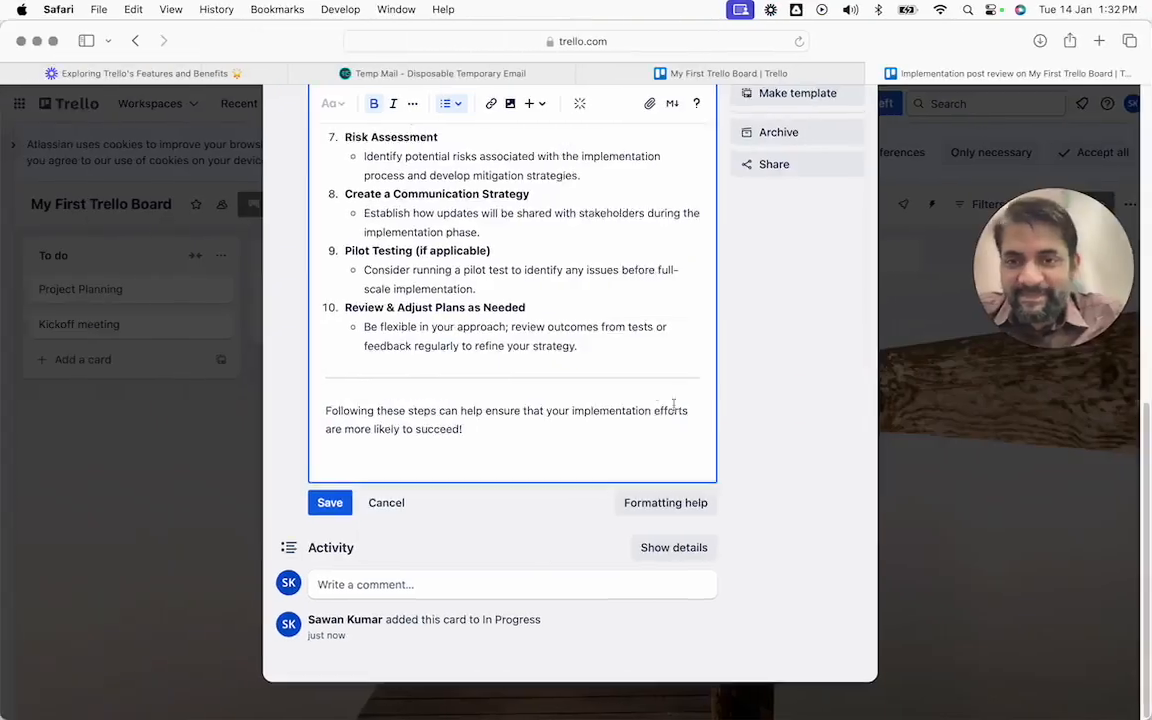
pyautogui.scroll(8, 589, 341)
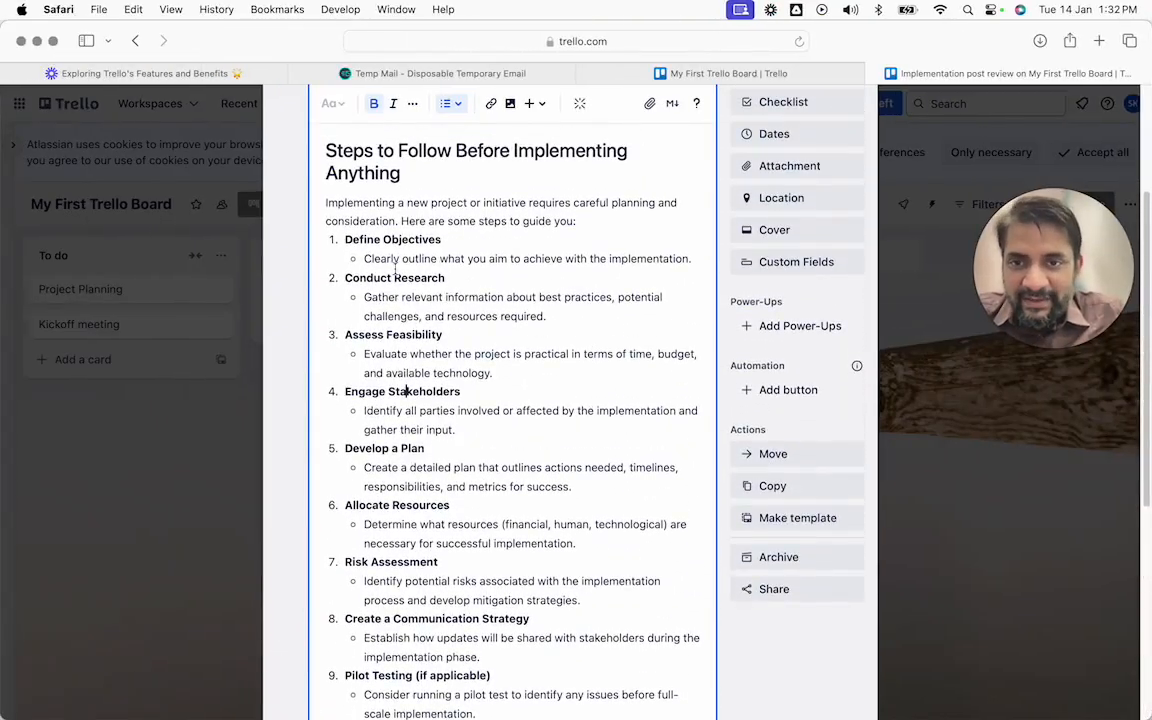
pyautogui.moveTo(345, 282); pyautogui.dragTo(433, 282)
pyautogui.moveTo(346, 339); pyautogui.dragTo(426, 340)
pyautogui.scroll(-3, 426, 340)
pyautogui.scroll(-1, 432, 413)
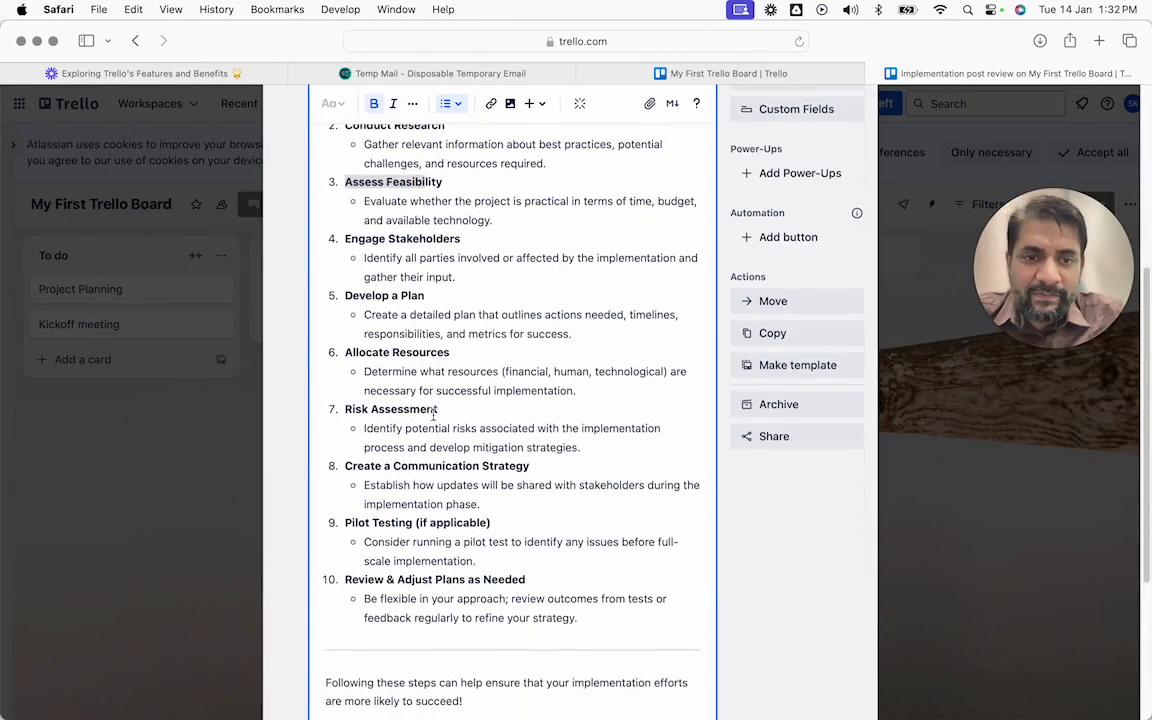
pyautogui.scroll(-3, 609, 524)
pyautogui.click(617, 528)
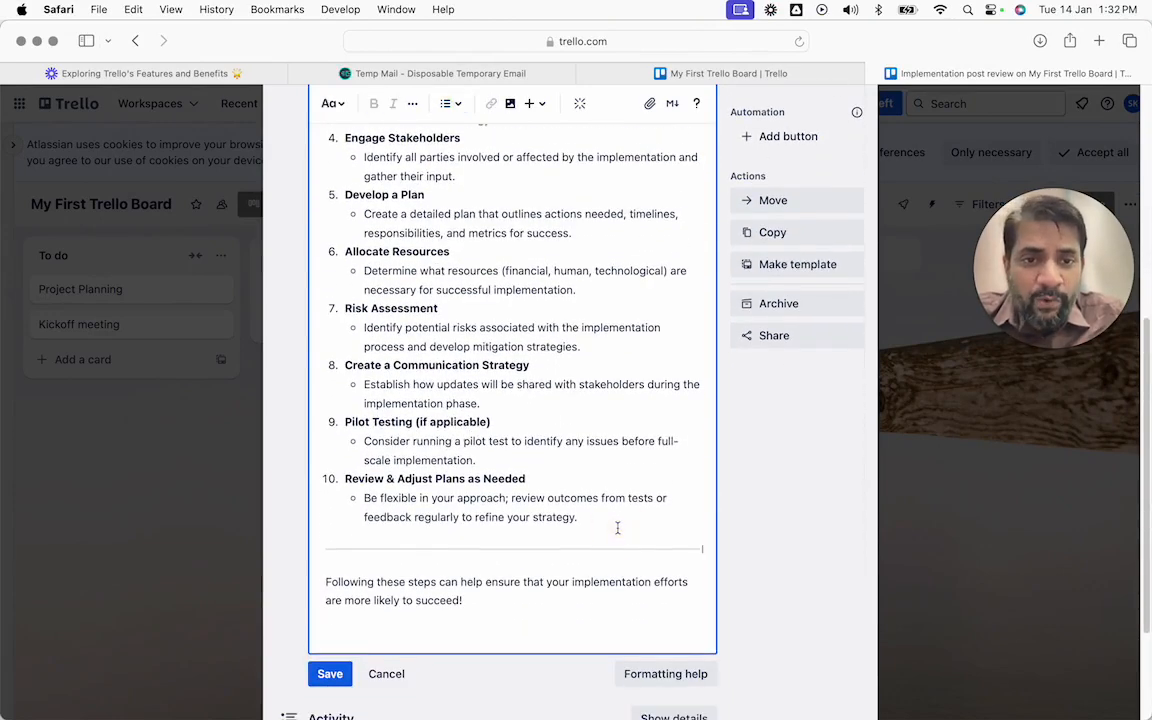
pyautogui.scroll(5, 476, 291)
pyautogui.scroll(-1, 465, 256)
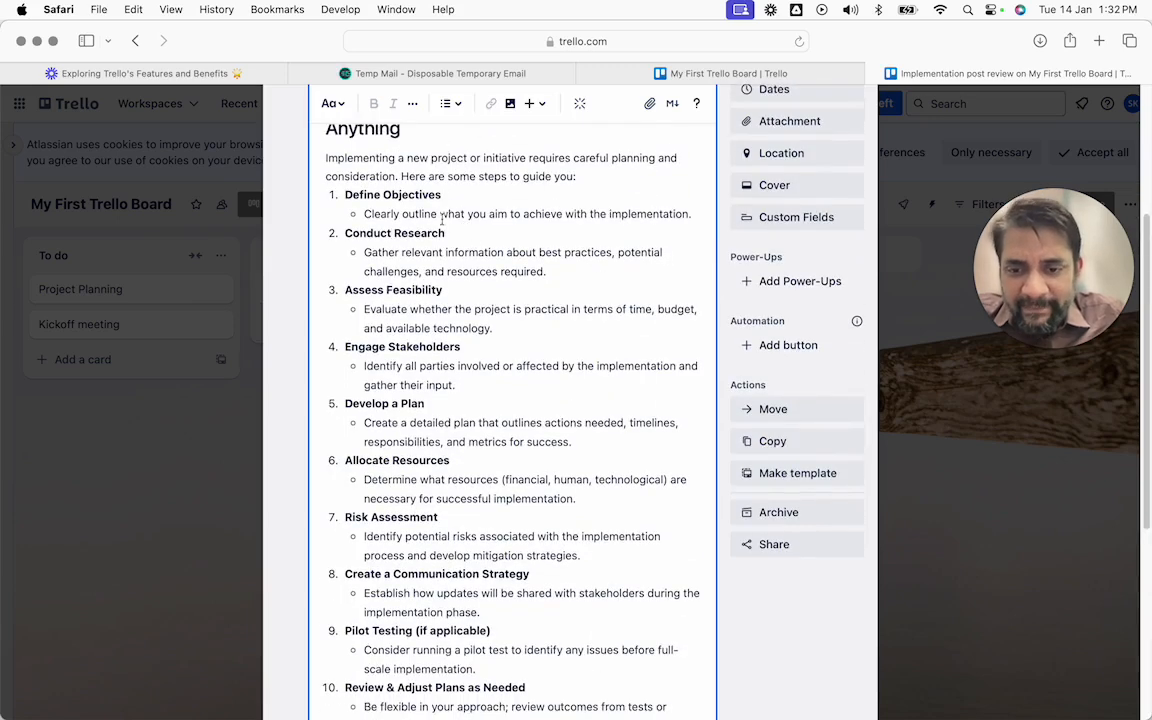
pyautogui.scroll(-5, 474, 418)
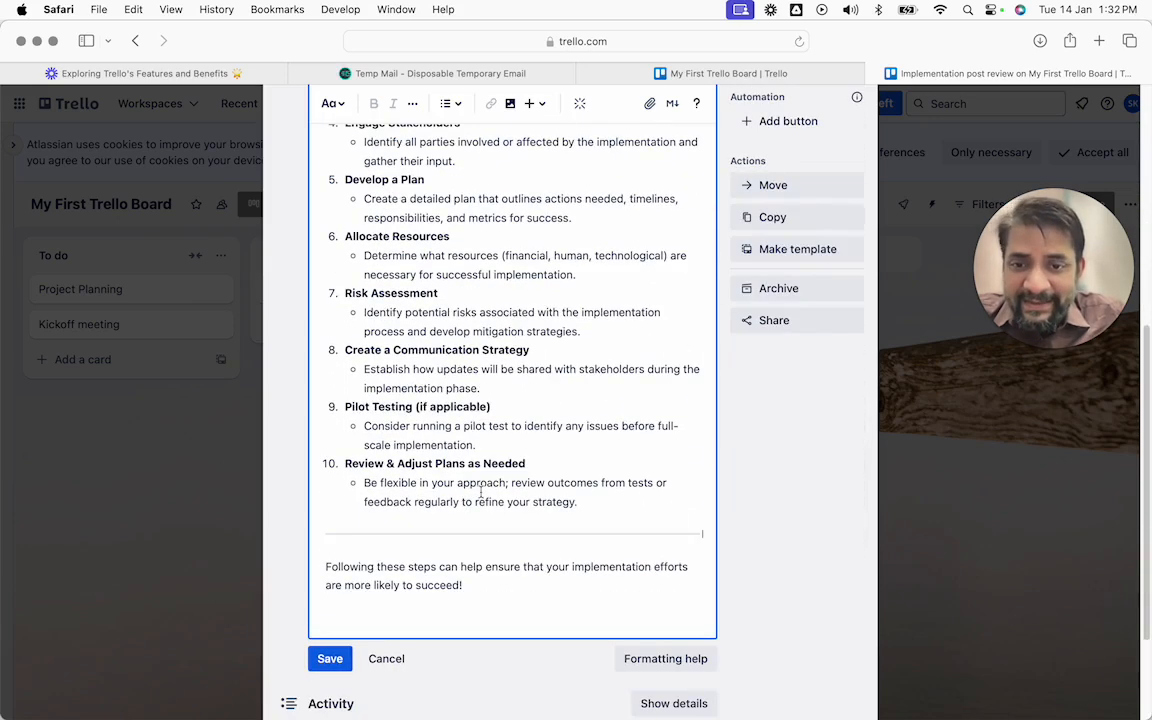
# Add an empty line after the last item of the description's numbered list, above the divider.
pyautogui.click(585, 504)
pyautogui.scroll(-4, 586, 506)
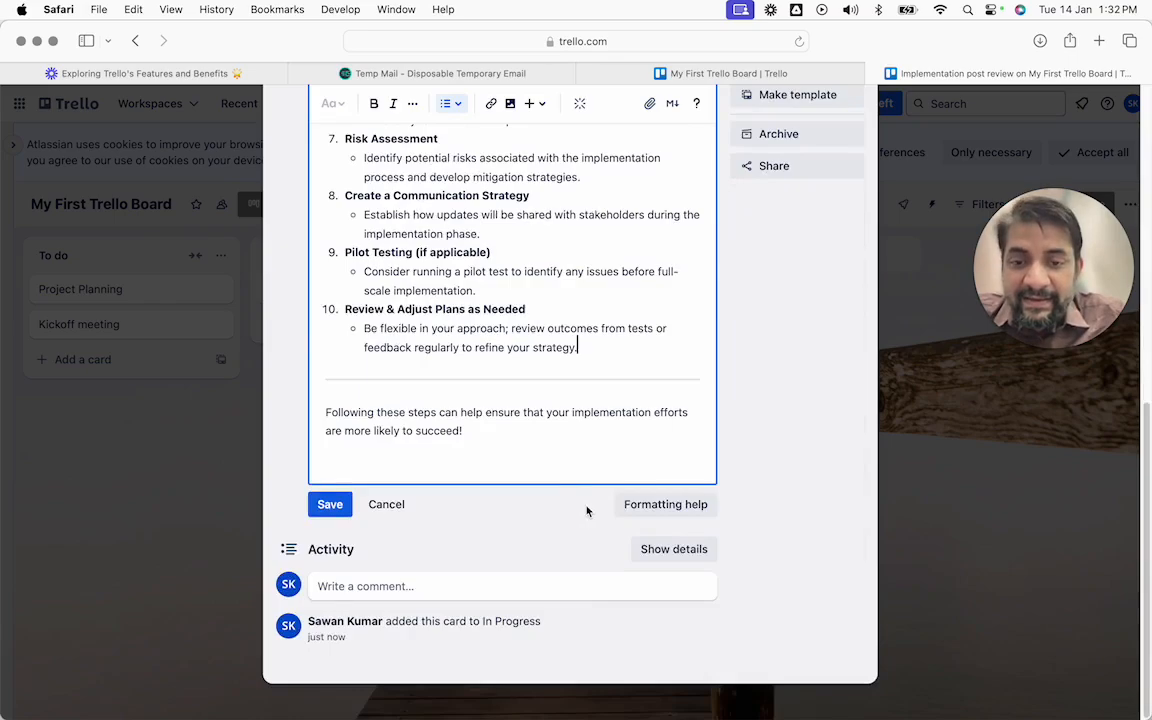
pyautogui.scroll(7, 588, 511)
pyautogui.scroll(6, 586, 508)
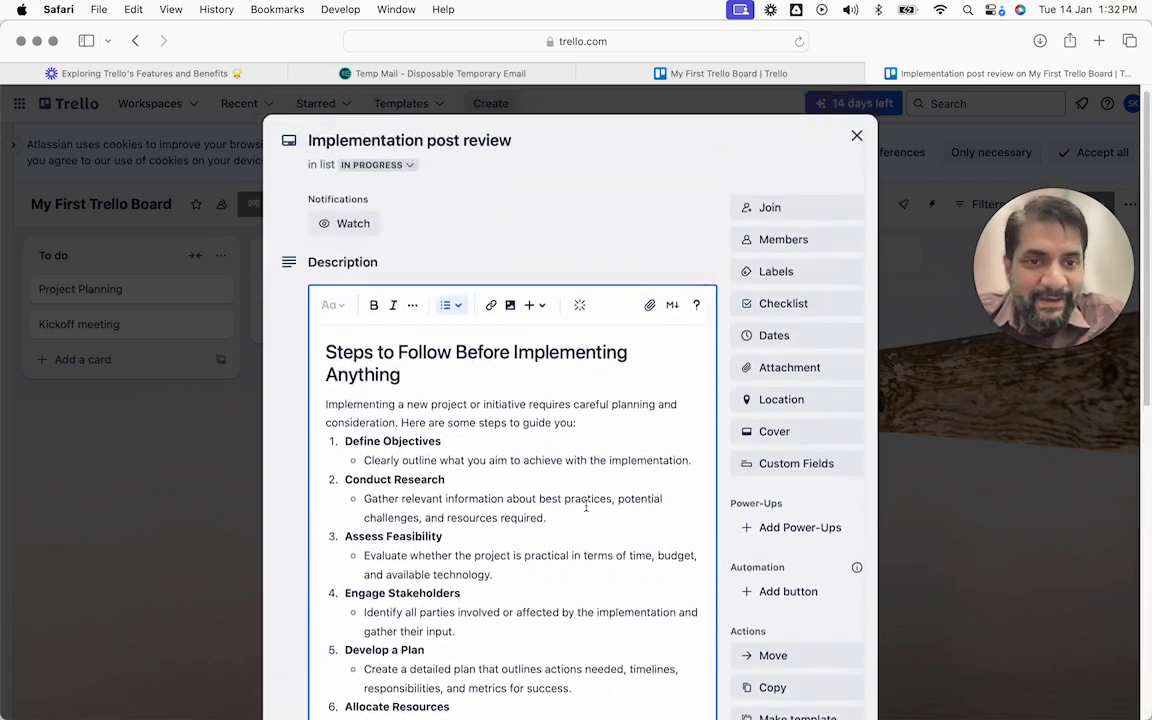
pyautogui.scroll(-5, 586, 506)
pyautogui.scroll(-4, 586, 505)
pyautogui.scroll(4, 592, 492)
pyautogui.scroll(-7, 592, 492)
pyautogui.press('Return')
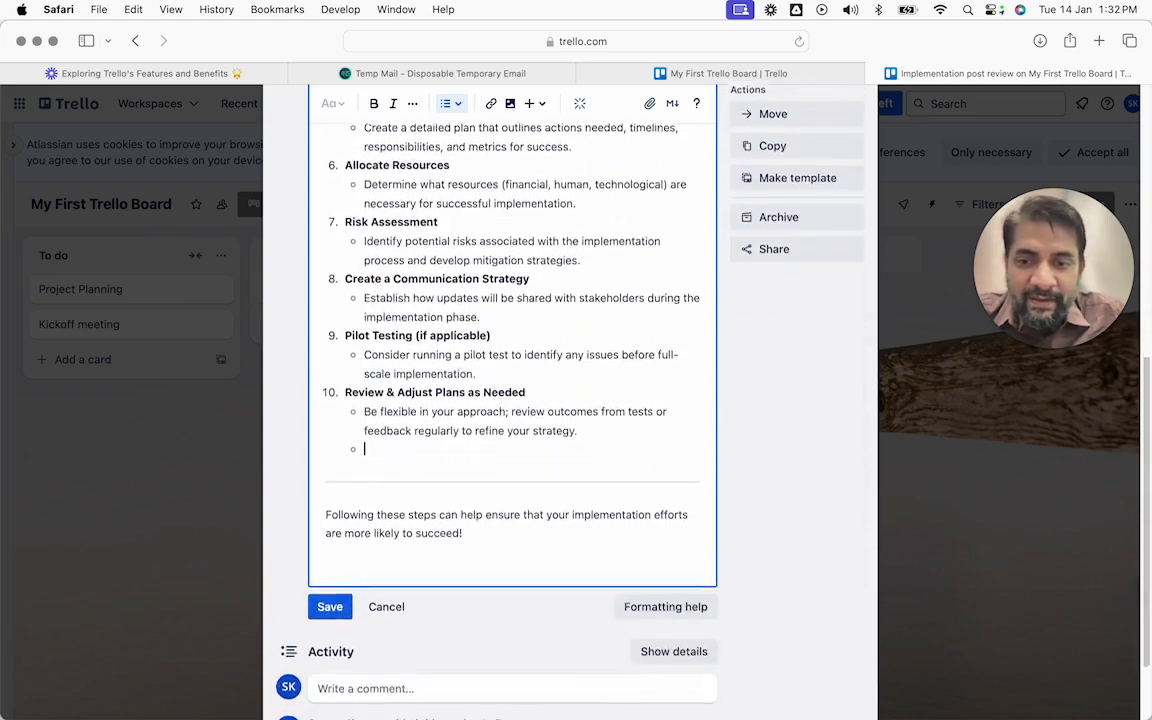
pyautogui.press('BackSpace')
pyautogui.press('BackSpace')
# Add a checklist titled "Implemenation Checklist" to the card.
pyautogui.scroll(8, 652, 356)
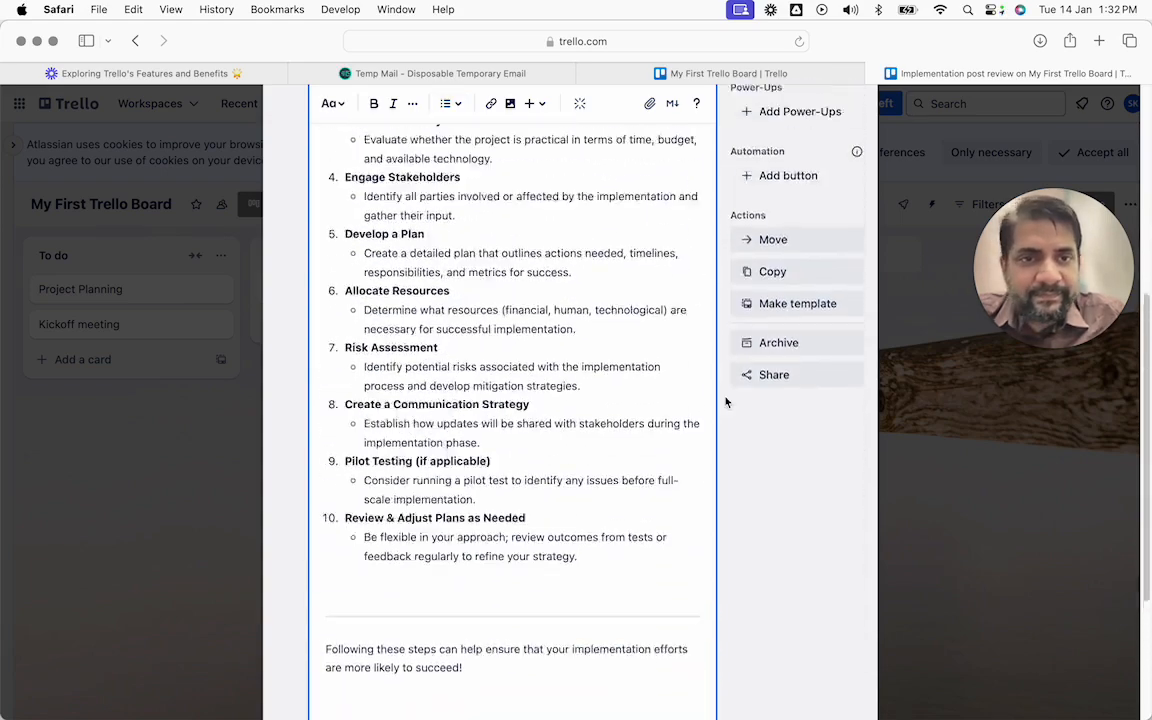
pyautogui.scroll(5, 789, 199)
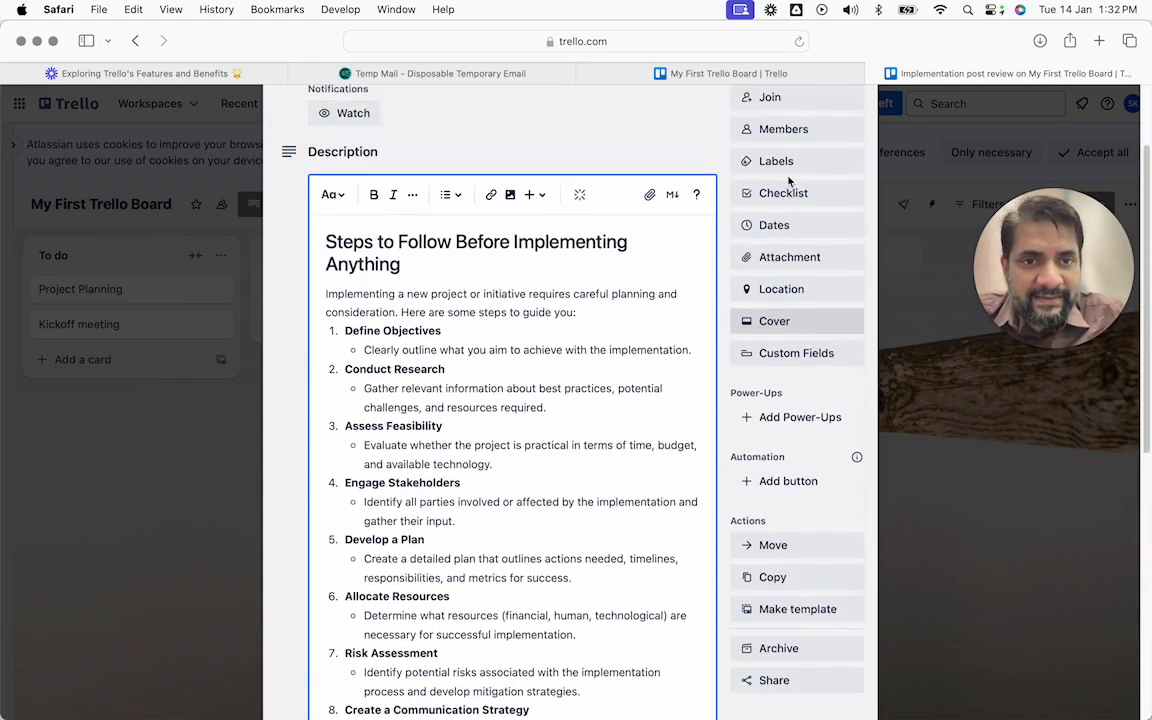
pyautogui.click(785, 195)
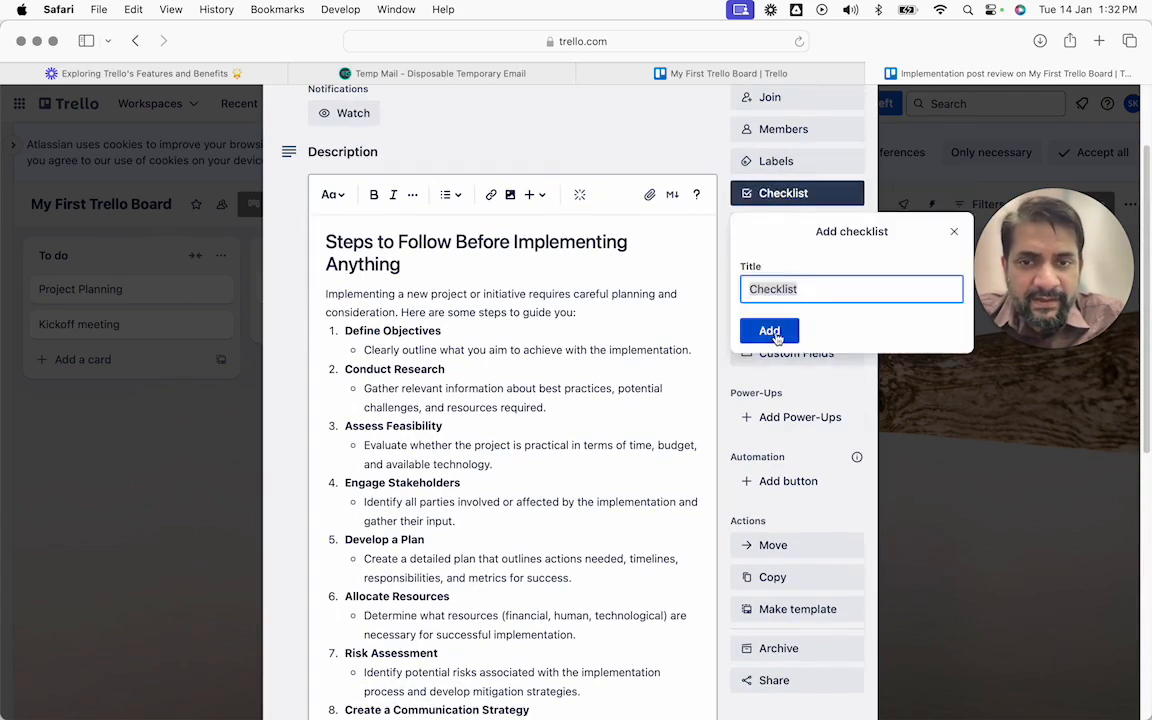
pyautogui.write('Imp')
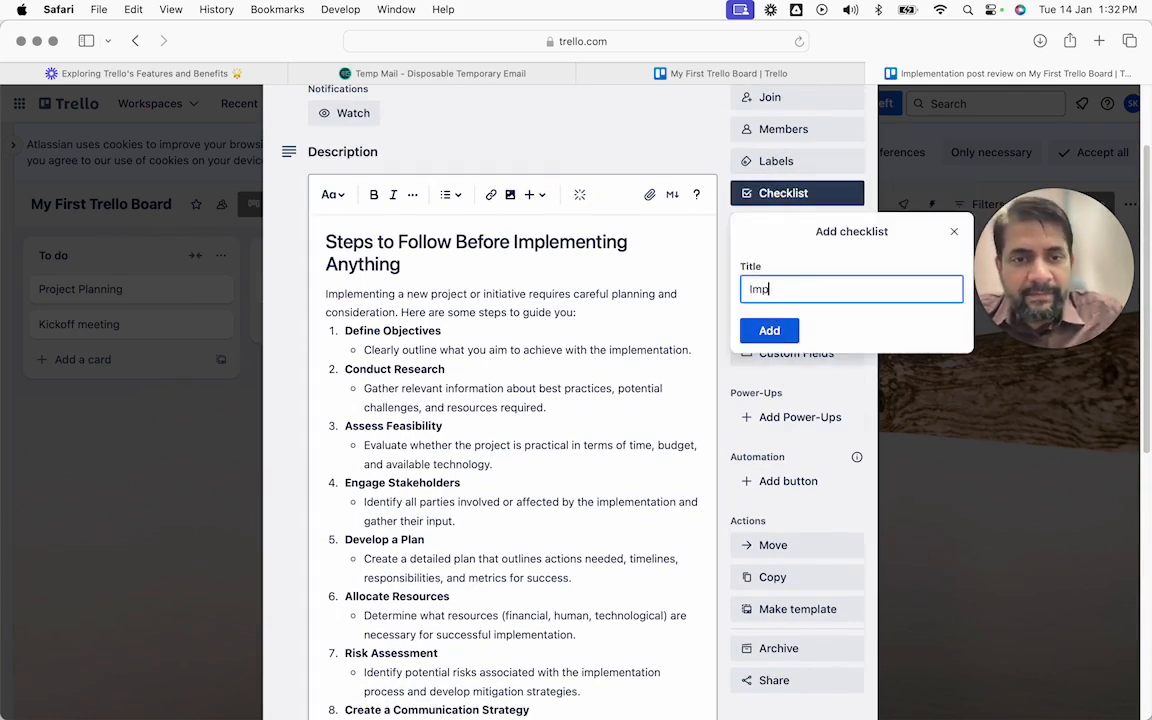
pyautogui.write('lemenation Checklist')
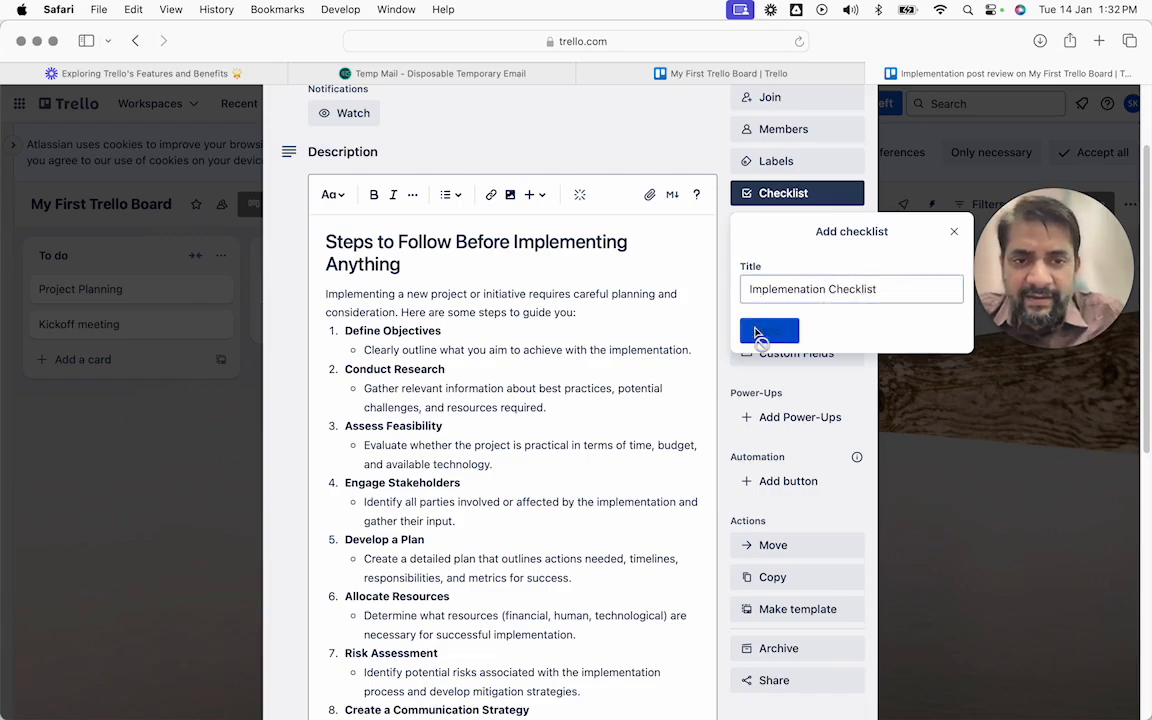
pyautogui.click(761, 331)
pyautogui.scroll(-8, 525, 478)
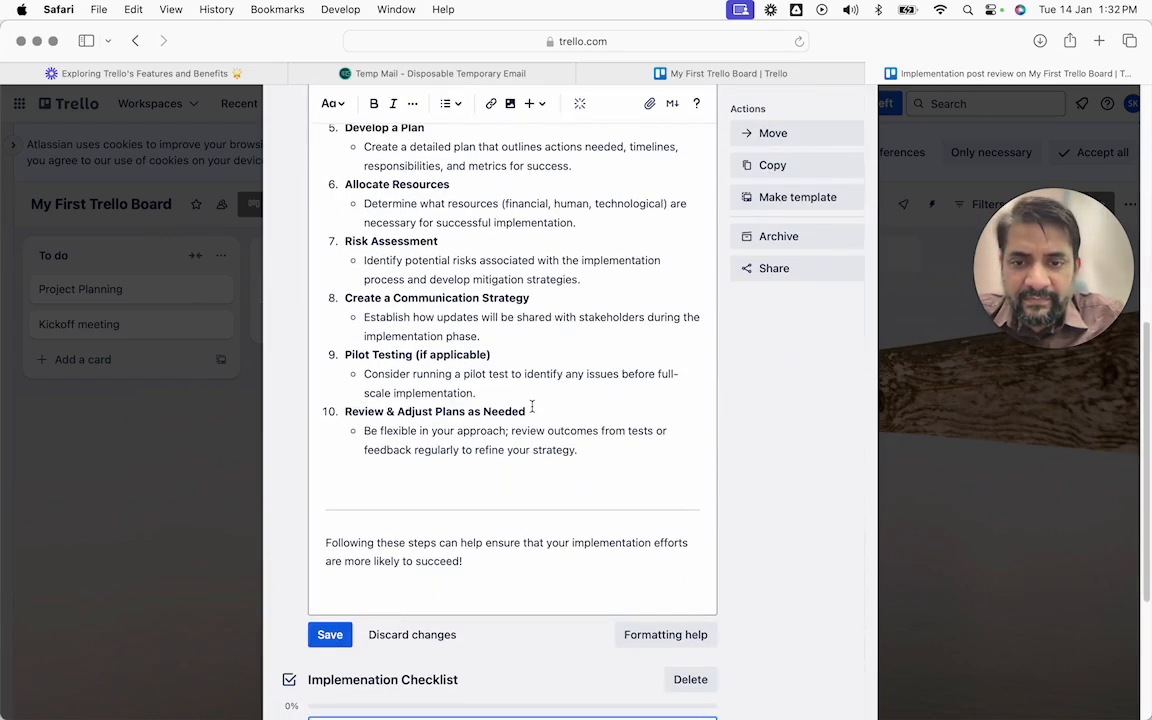
# Try to copy a step heading from the description into a new item of the Implemenation Checklist, and clear the item field.
pyautogui.scroll(7, 531, 406)
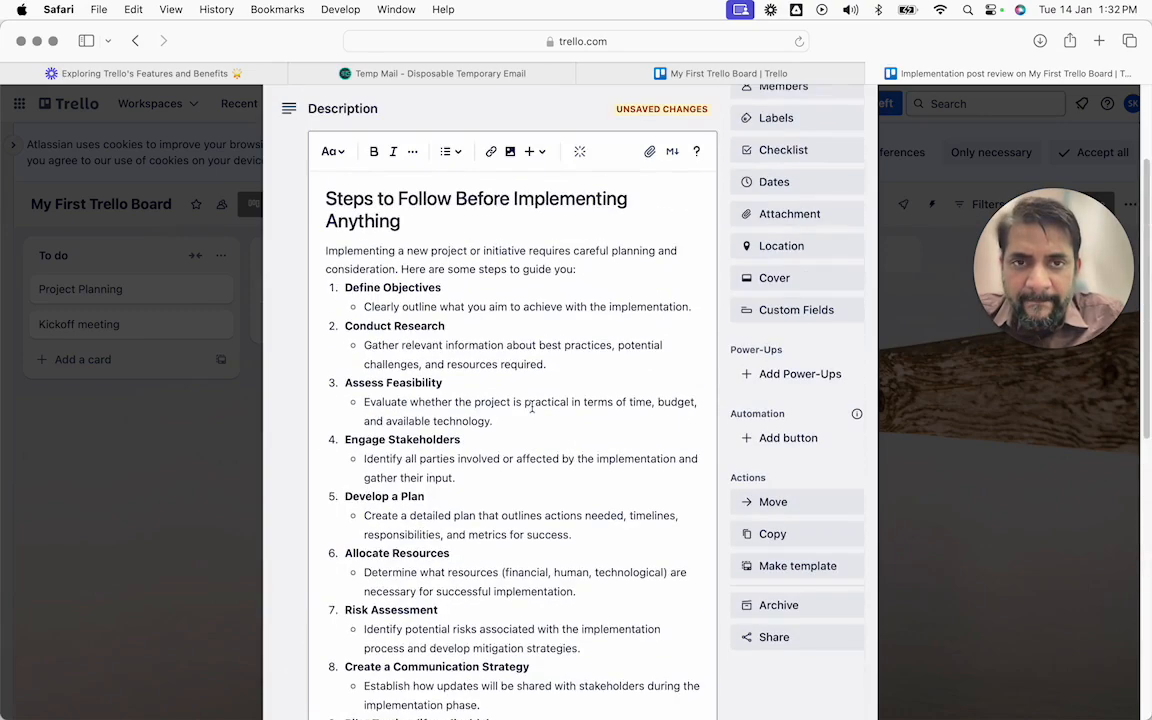
pyautogui.scroll(3, 531, 406)
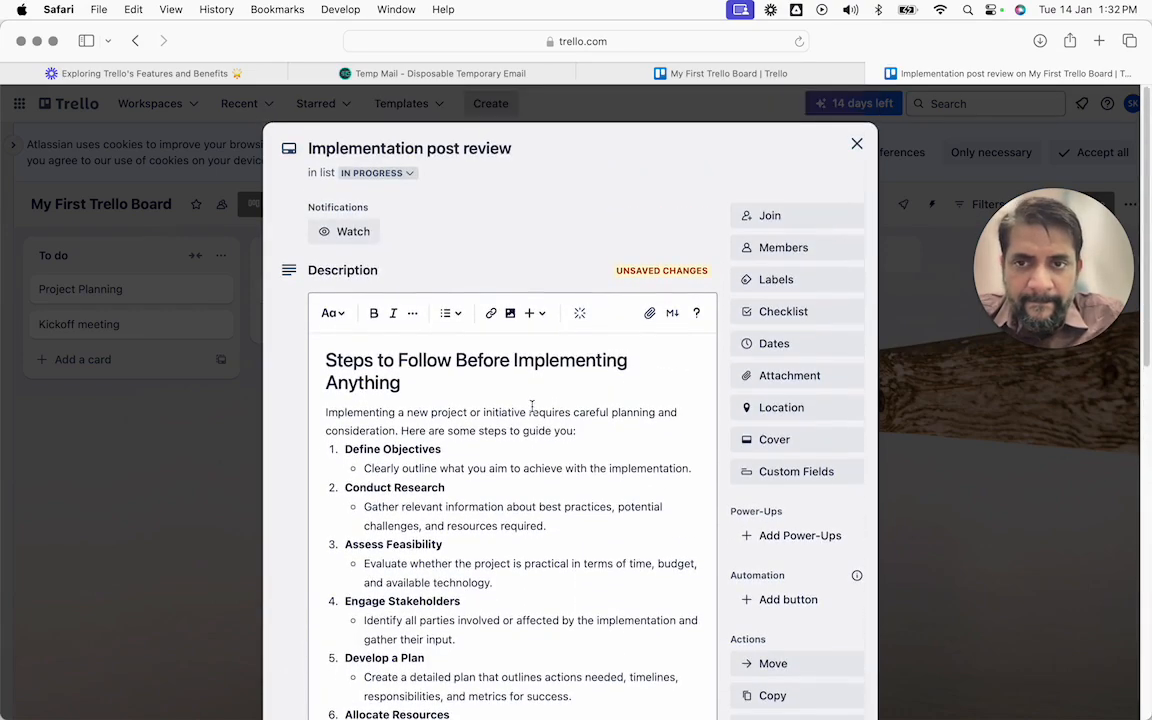
pyautogui.scroll(-12, 531, 406)
pyautogui.scroll(-2, 446, 396)
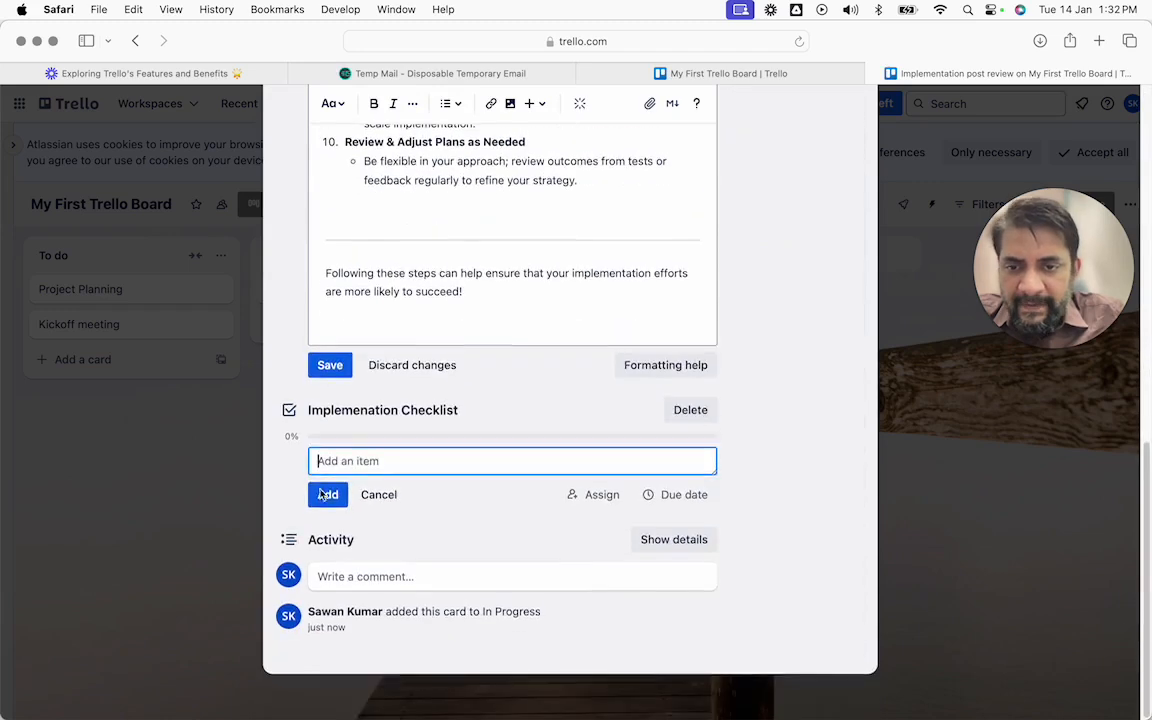
pyautogui.scroll(1, 321, 465)
pyautogui.scroll(3, 345, 465)
pyautogui.scroll(6, 491, 232)
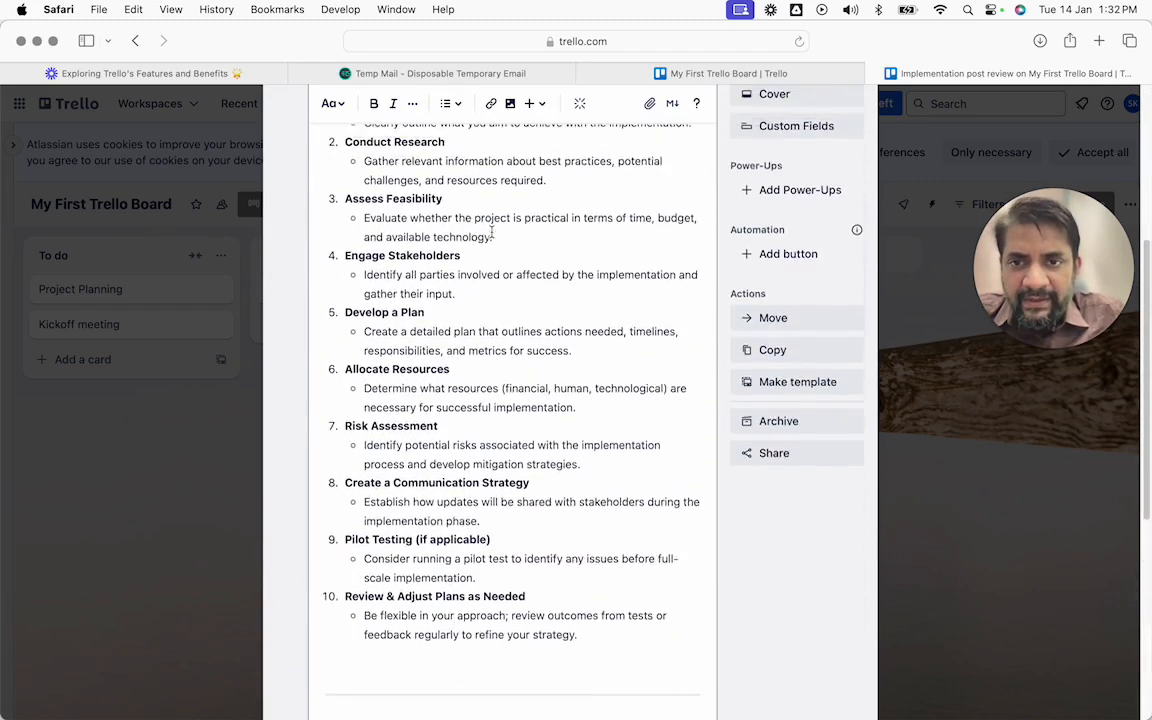
pyautogui.moveTo(347, 235); pyautogui.dragTo(457, 232)
pyautogui.press('super+c')
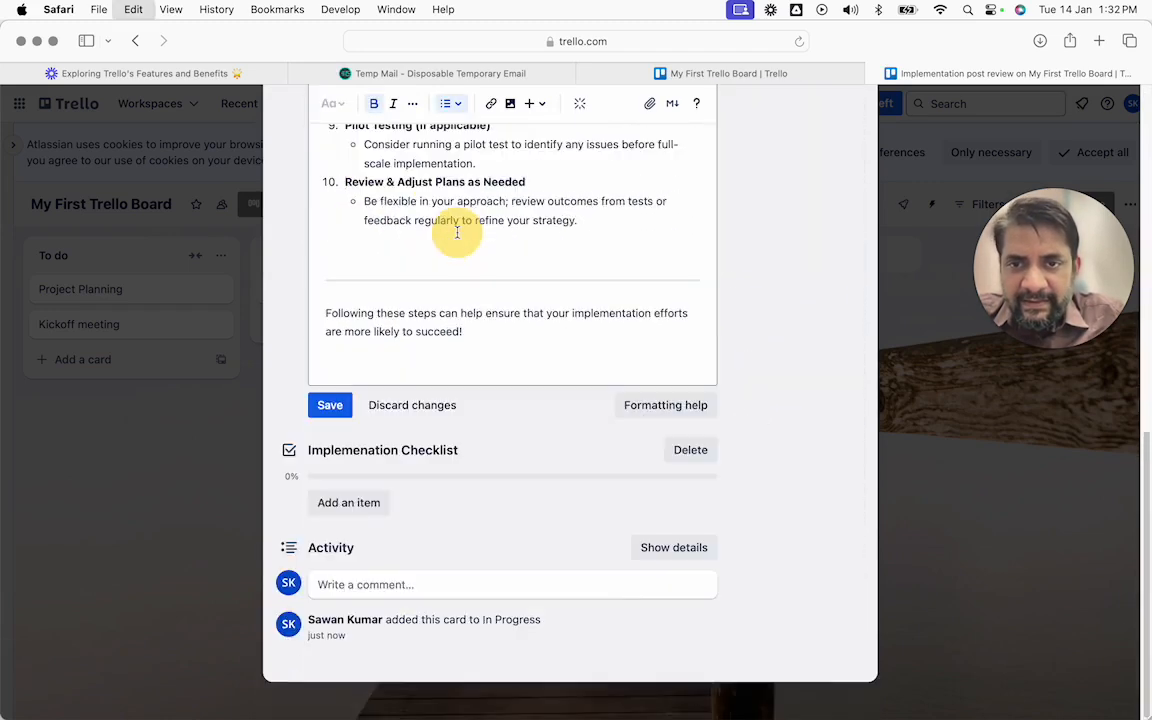
pyautogui.click(457, 238)
pyautogui.click(356, 505)
pyautogui.press('super+v')
pyautogui.press('super+a')
pyautogui.press('BackSpace')
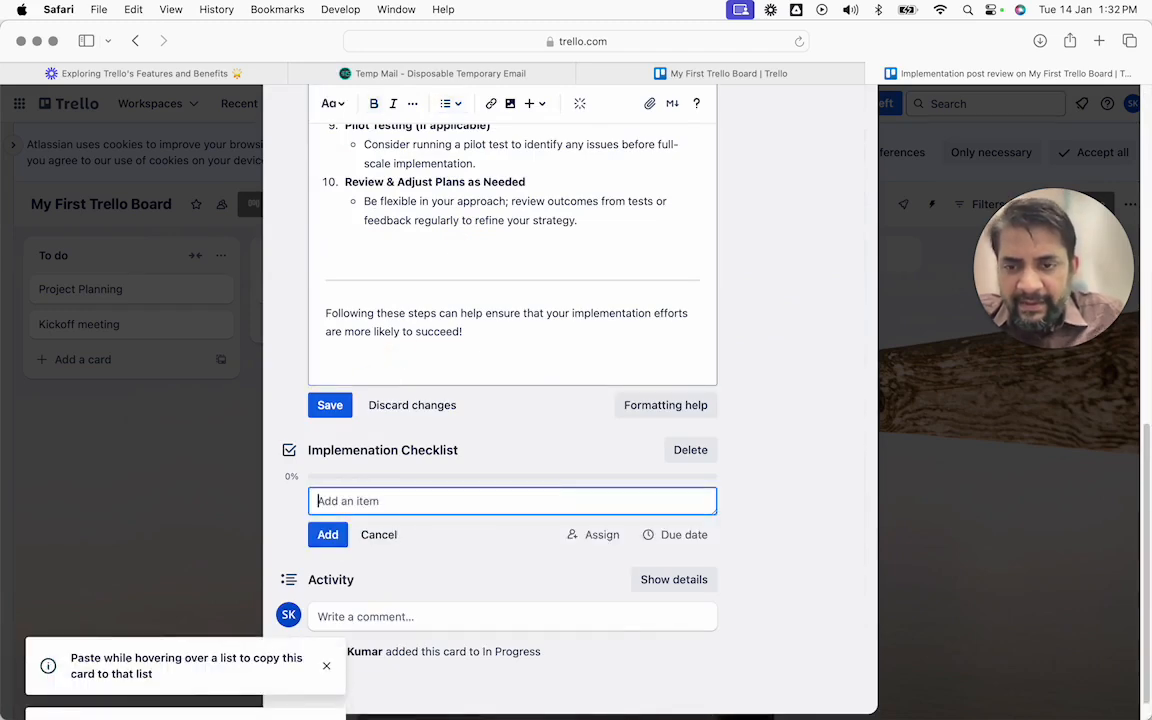
# Add "Define Objectives" as the first item of the Implemenation Checklist, taken from the description's first step.
pyautogui.scroll(7, 473, 378)
pyautogui.click(356, 268)
pyautogui.scroll(2, 354, 264)
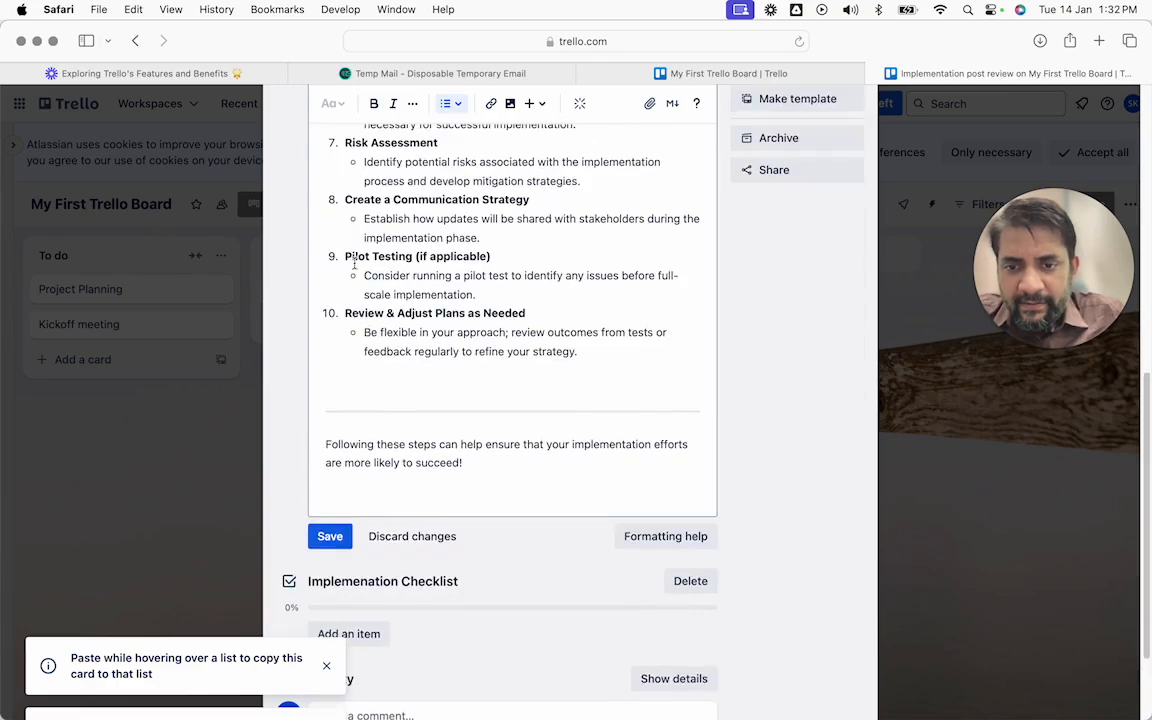
pyautogui.scroll(6, 354, 262)
pyautogui.press('super+c')
pyautogui.scroll(2, 362, 240)
pyautogui.click(457, 218)
pyautogui.scroll(-5, 426, 385)
pyautogui.scroll(-5, 426, 385)
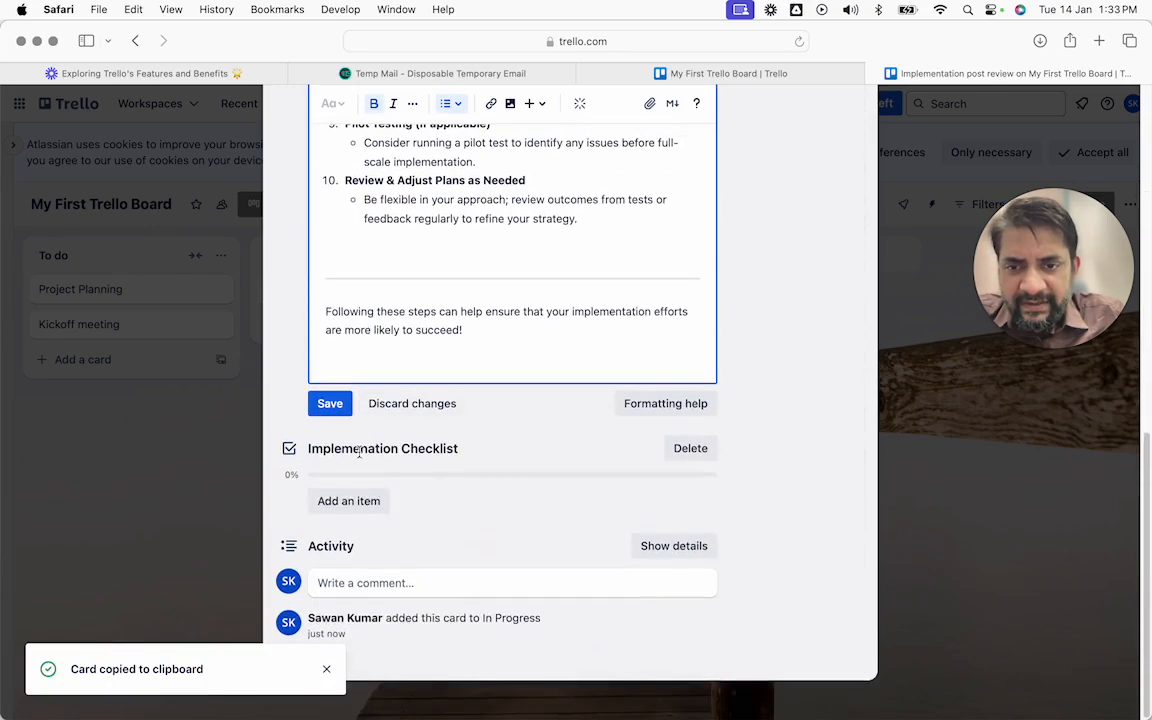
pyautogui.click(334, 501)
# Add the description's second step, "Conduct Research", as an item in the Implemenation Checklist.
pyautogui.scroll(12, 352, 278)
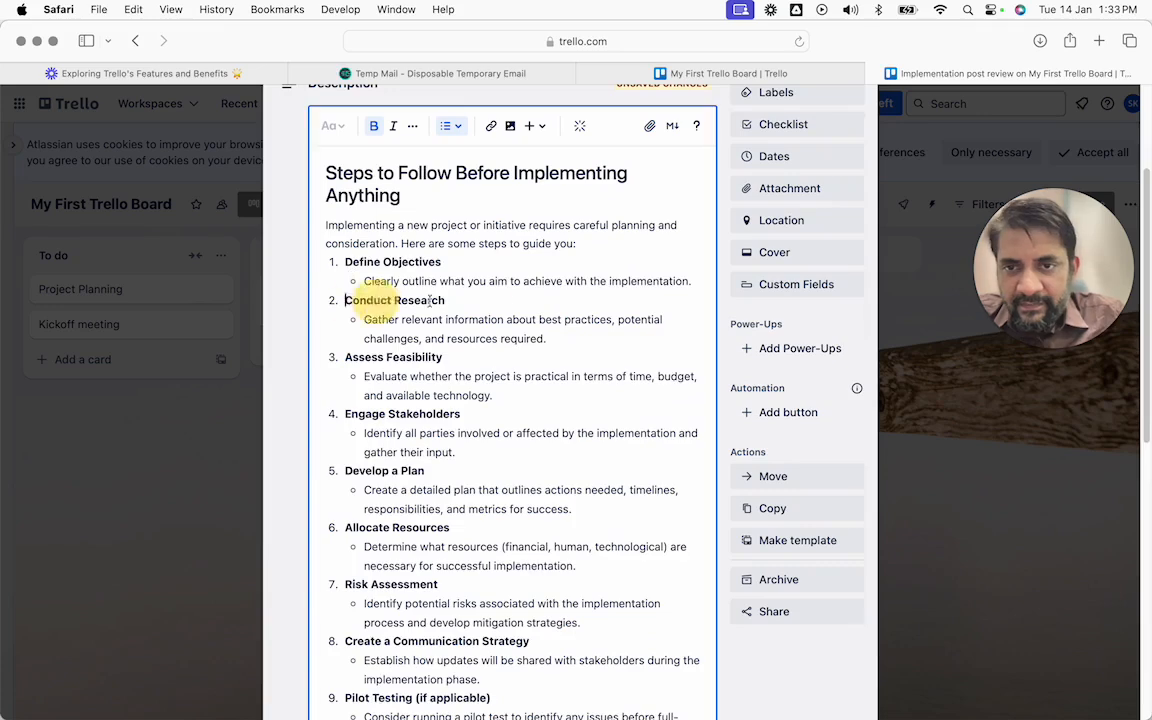
pyautogui.scroll(-5, 478, 298)
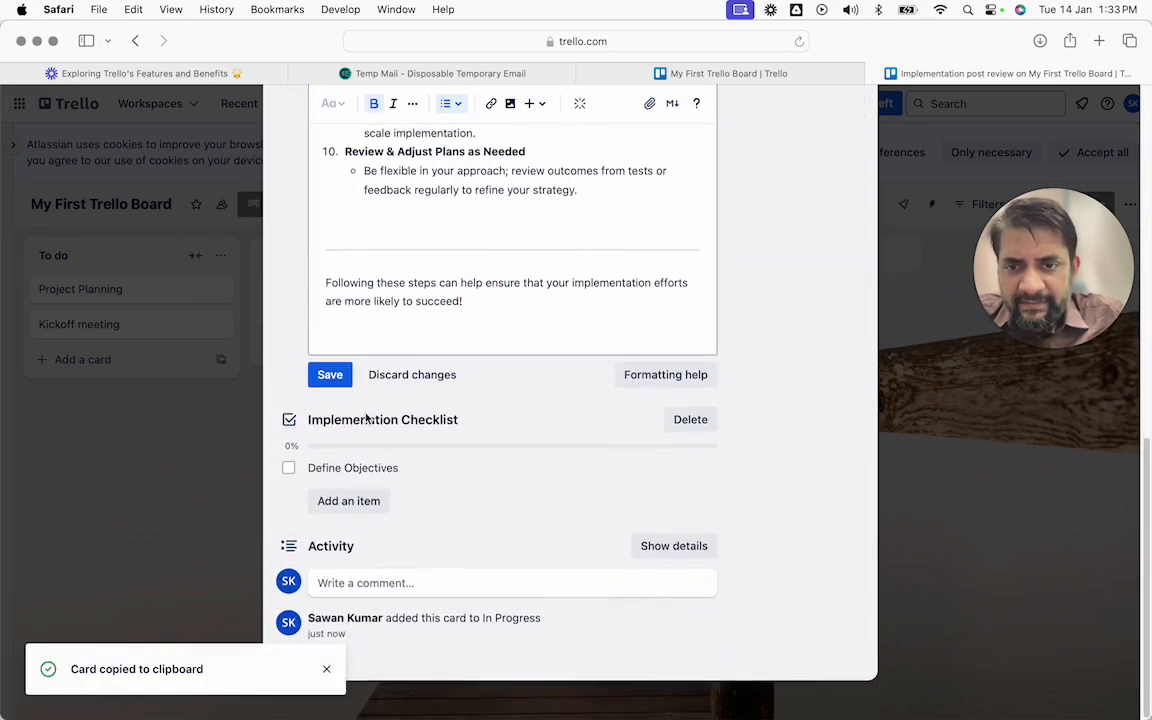
pyautogui.click(340, 501)
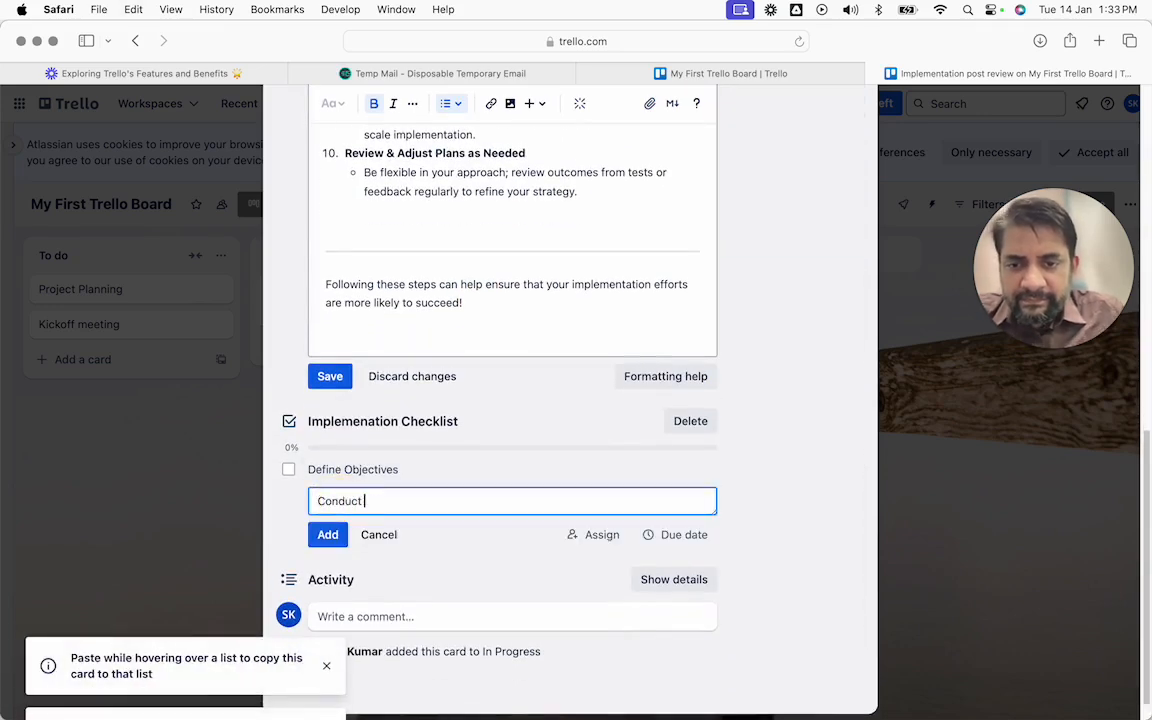
pyautogui.click(314, 528)
# Add the description's third step, "Assess Feasibility", as an item in the Implemenation Checklist.
pyautogui.scroll(10, 367, 510)
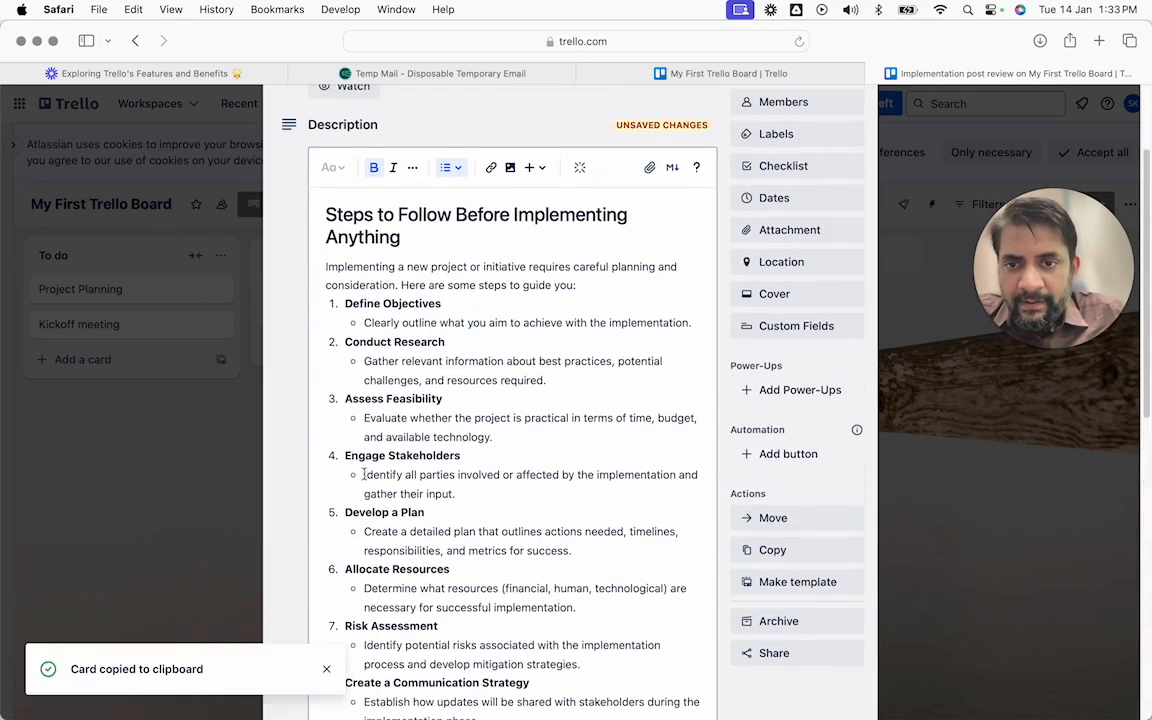
pyautogui.scroll(-10, 373, 456)
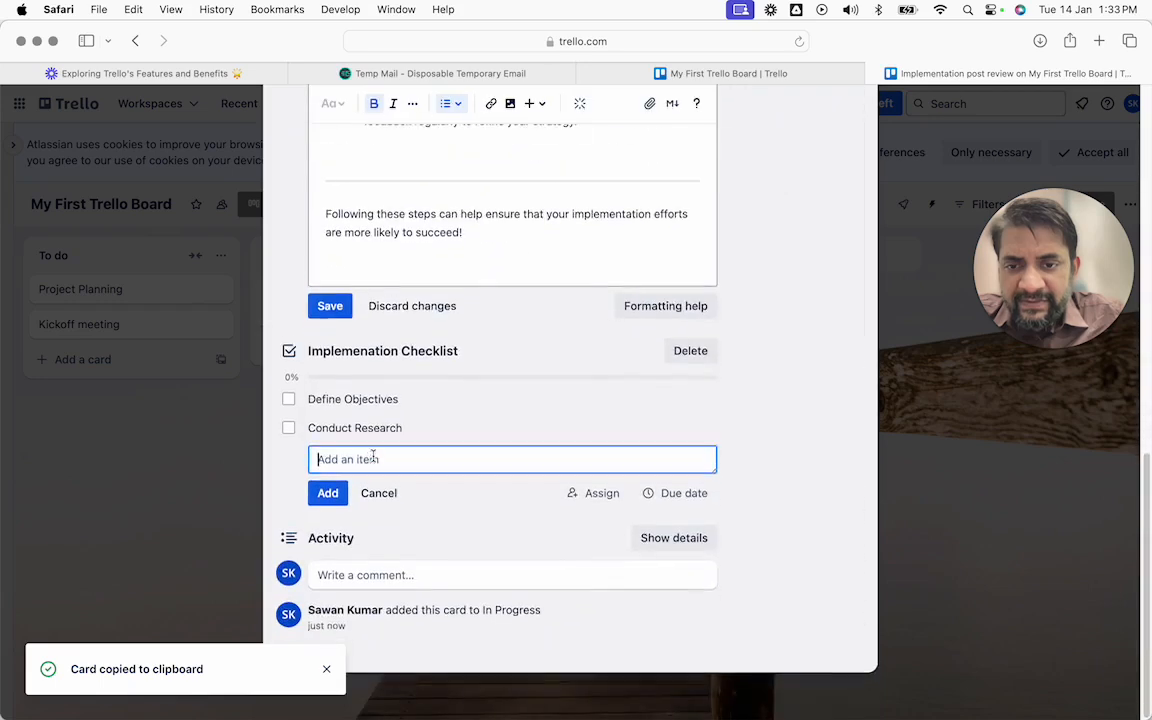
pyautogui.write('Assess Feasi')
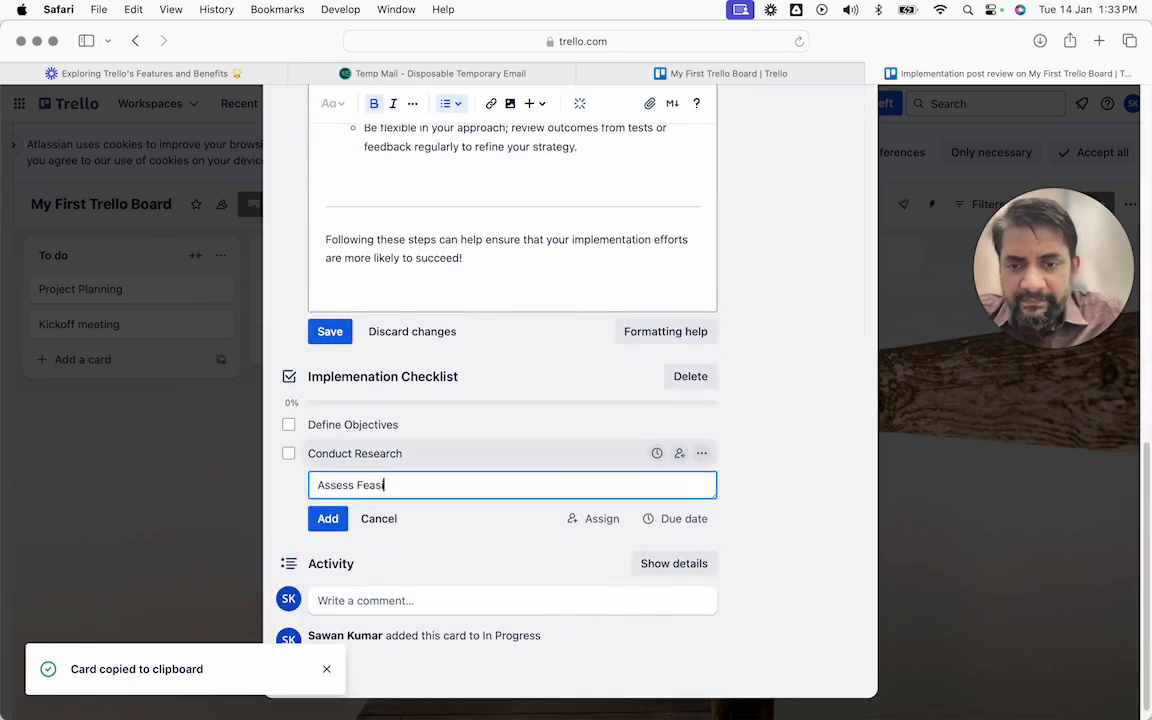
pyautogui.write('bility')
pyautogui.click(322, 520)
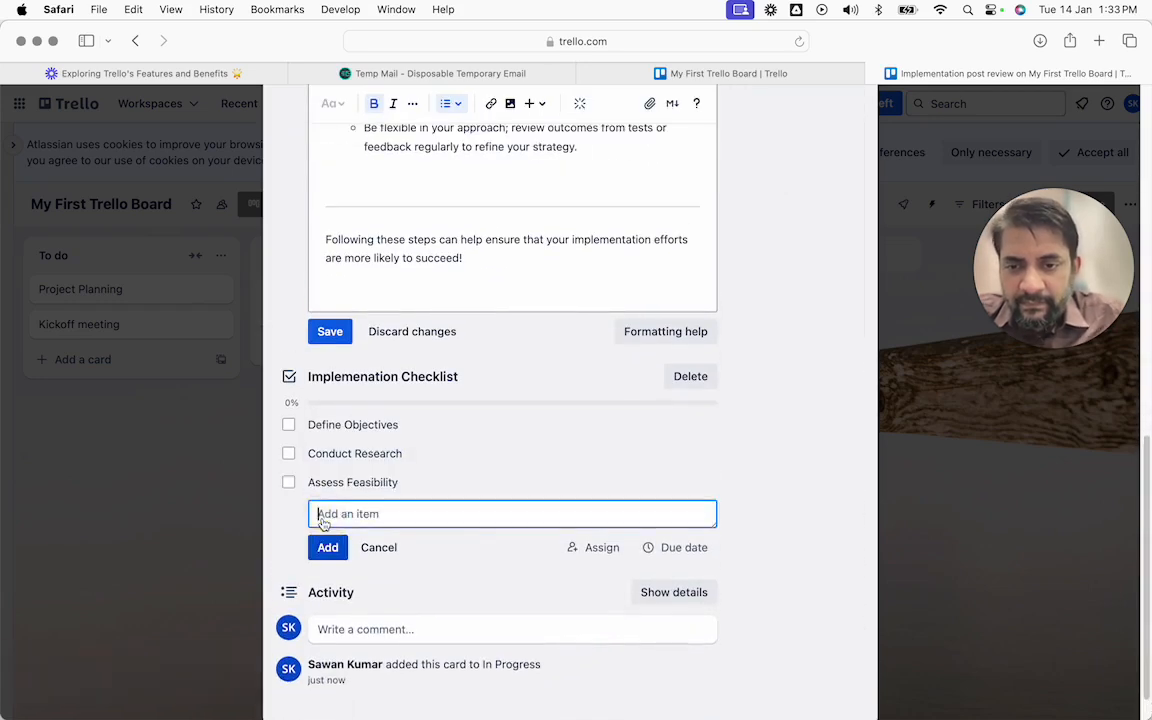
# Add the description's fourth step, "Engage Stakeholders", as an item in the Implemenation Checklist.
pyautogui.scroll(10, 322, 520)
pyautogui.scroll(-2, 333, 518)
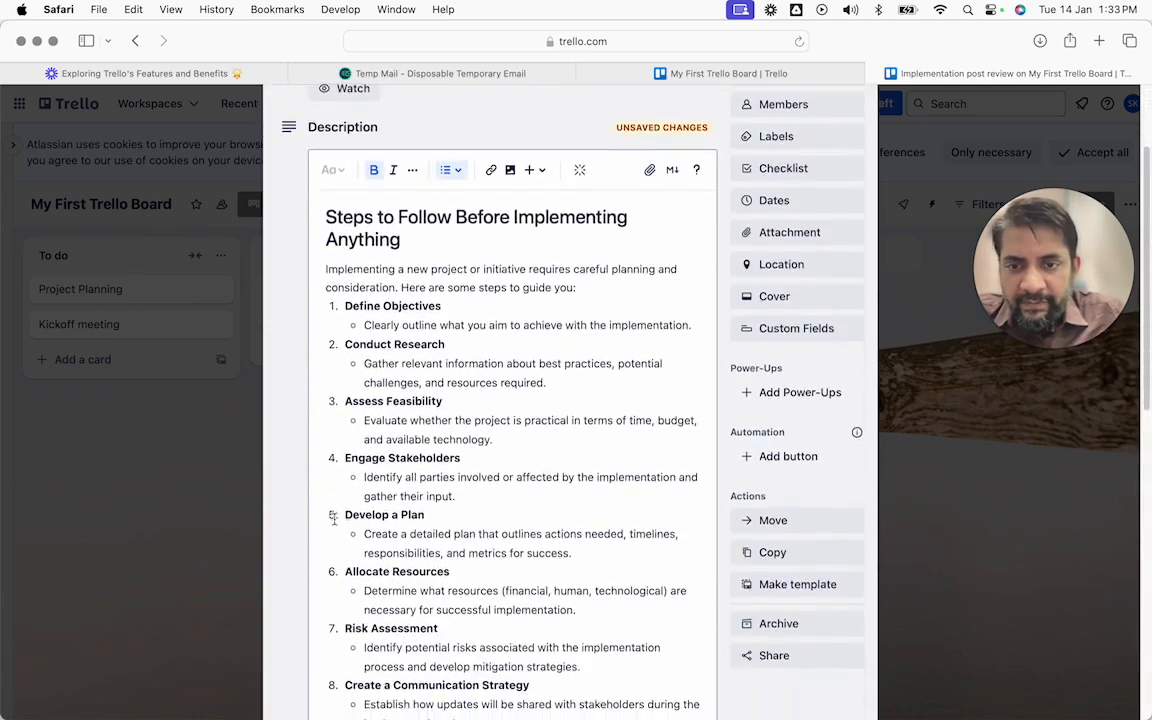
pyautogui.write('Engage Stakeho')
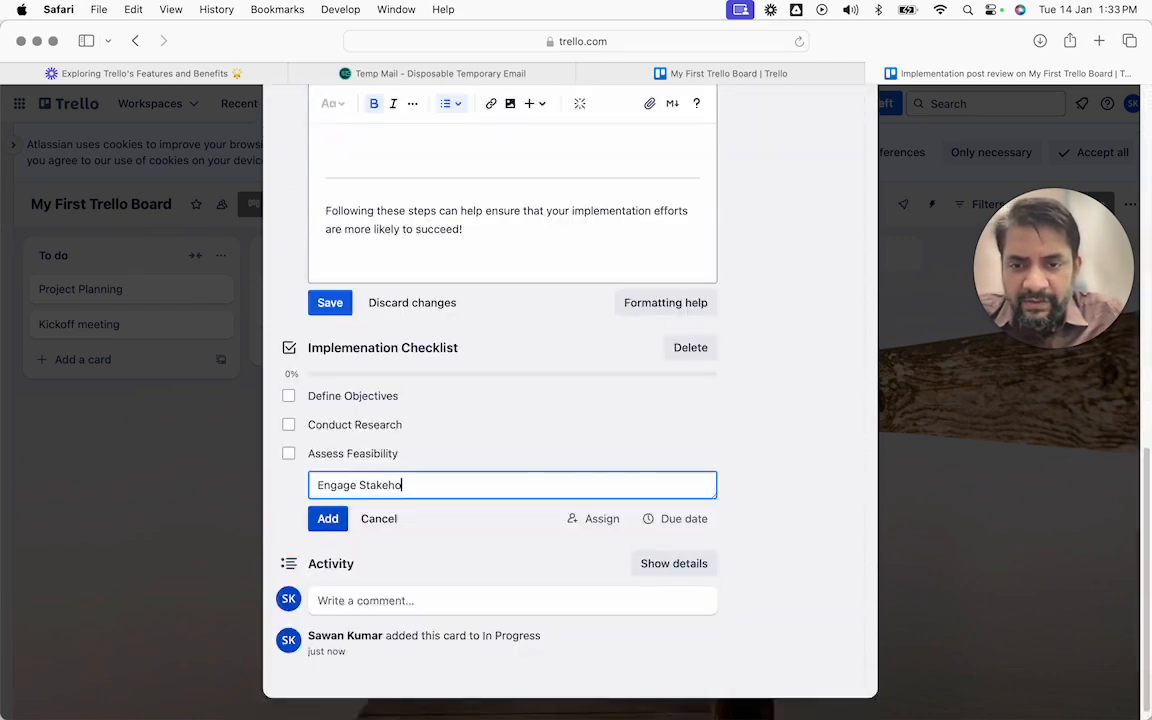
pyautogui.write('lders')
pyautogui.press('Return')
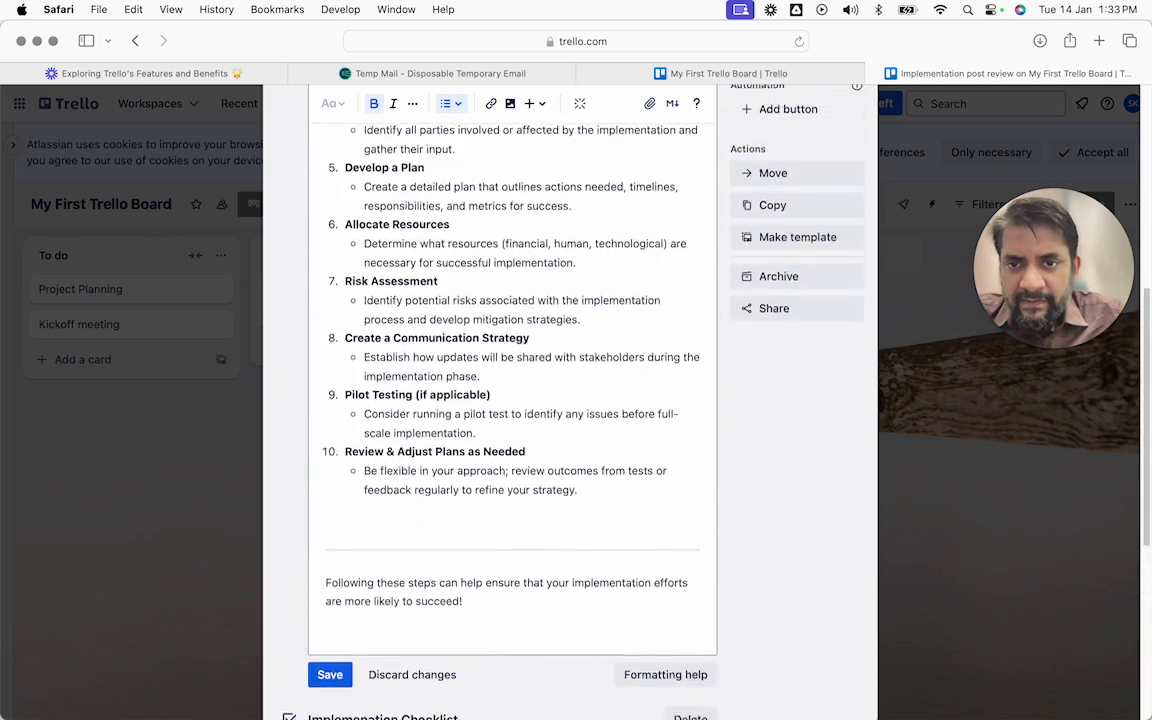
# Add the items "Develop a plan" and "Allocate Resources" to the Implemenation Checklist.
pyautogui.write('Develop')
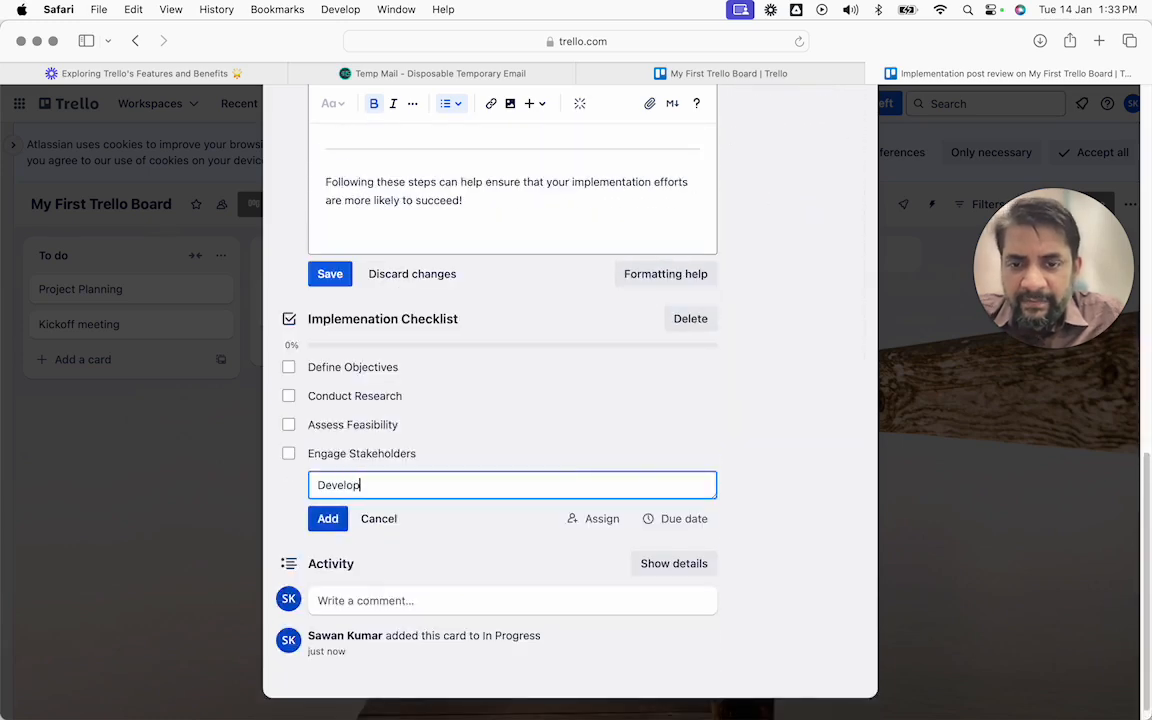
pyautogui.write(' a plan')
pyautogui.press('Return')
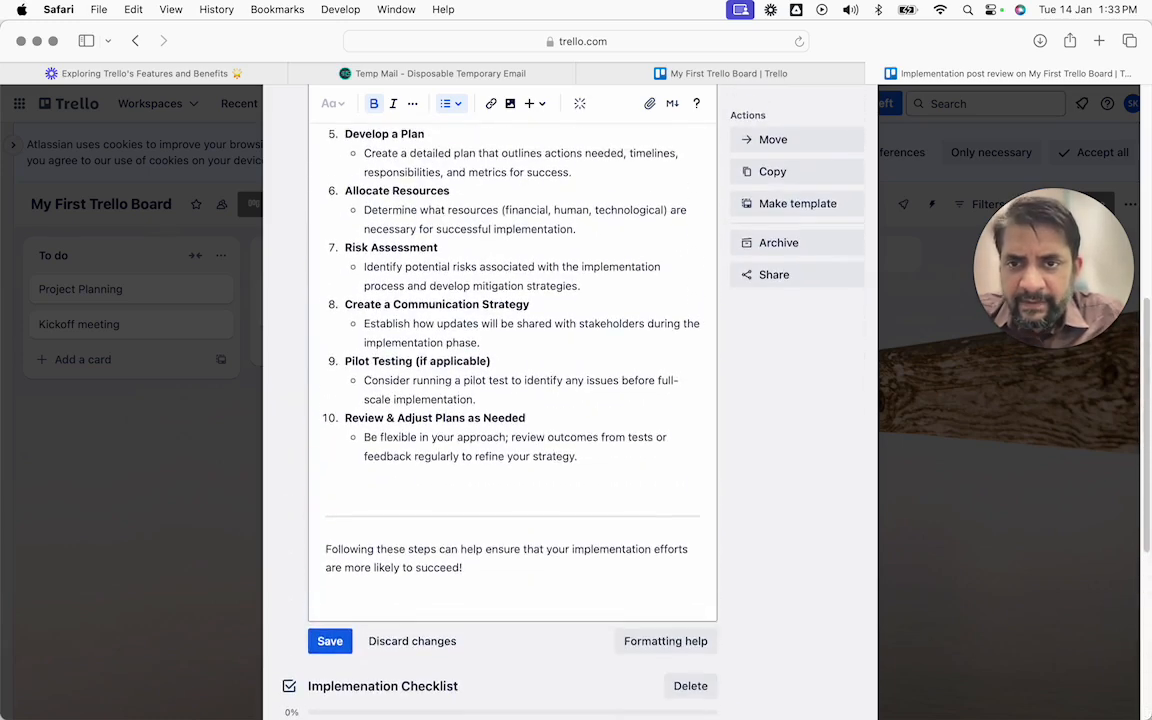
pyautogui.write('Allocate Resources')
pyautogui.press('Return')
# Add the description's seventh step, "Risk Assessment", as an item in the Implemenation Checklist.
pyautogui.scroll(5, 335, 530)
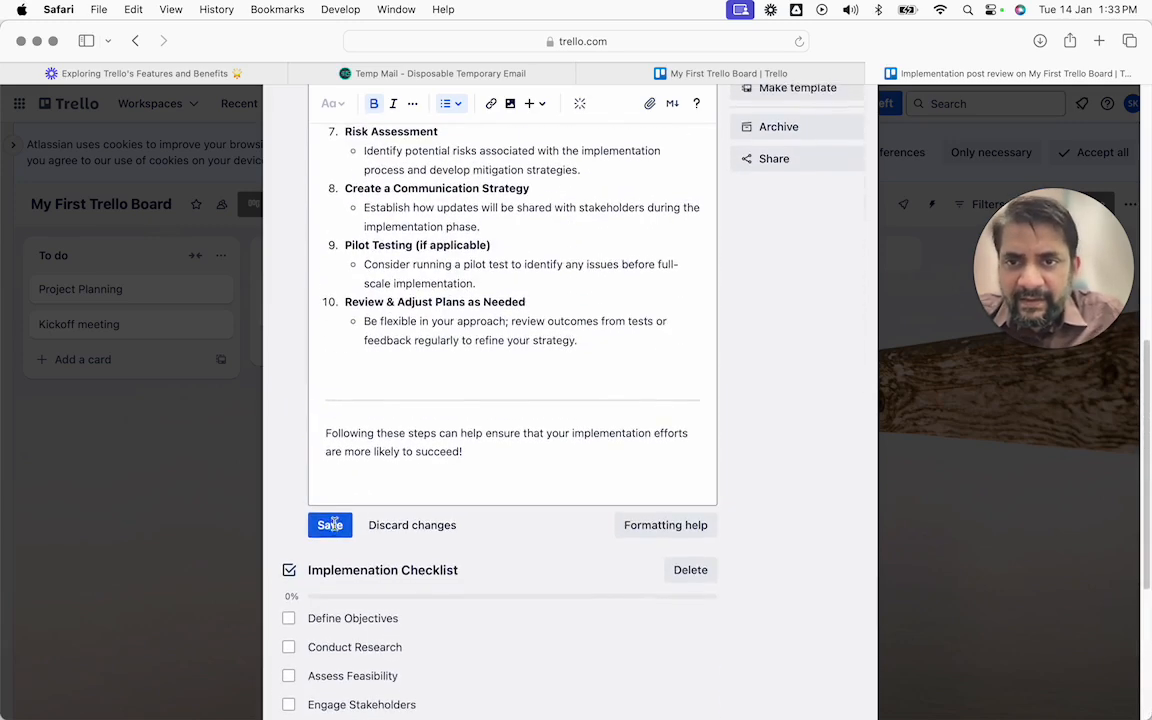
pyautogui.write('Risk Asses')
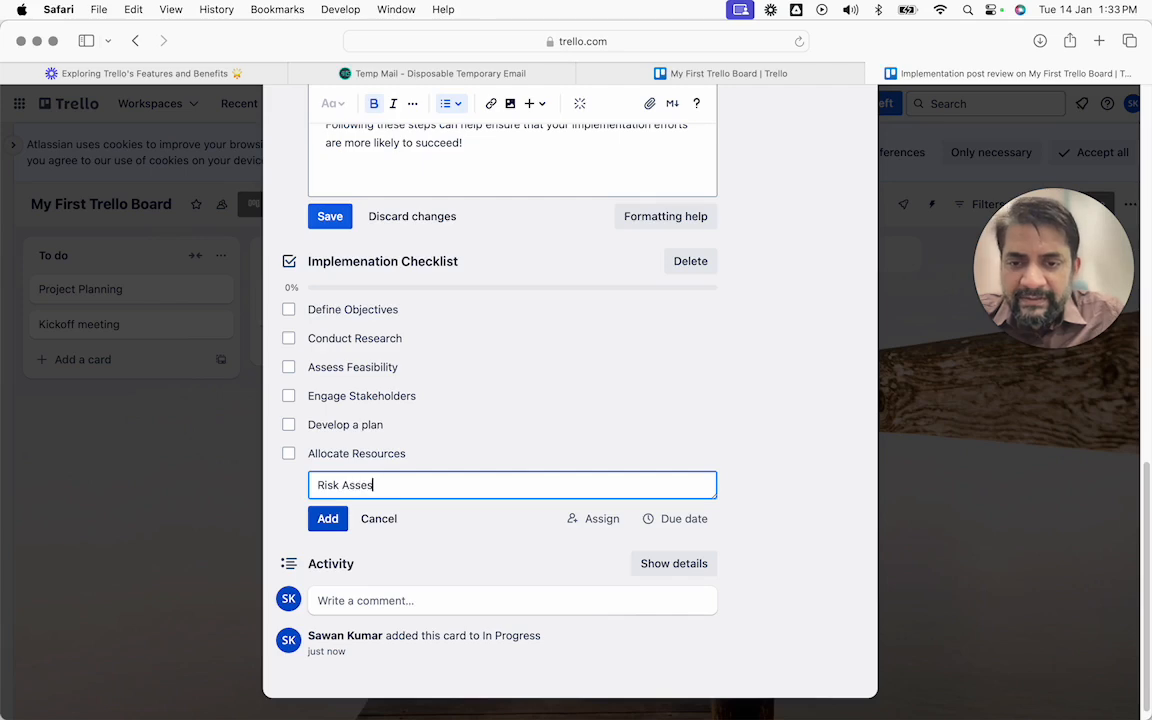
pyautogui.write('sment')
pyautogui.press('Return')
# Add the description's eighth step to the Implemenation Checklist as "Create a communication strategy".
pyautogui.scroll(5, 512, 400)
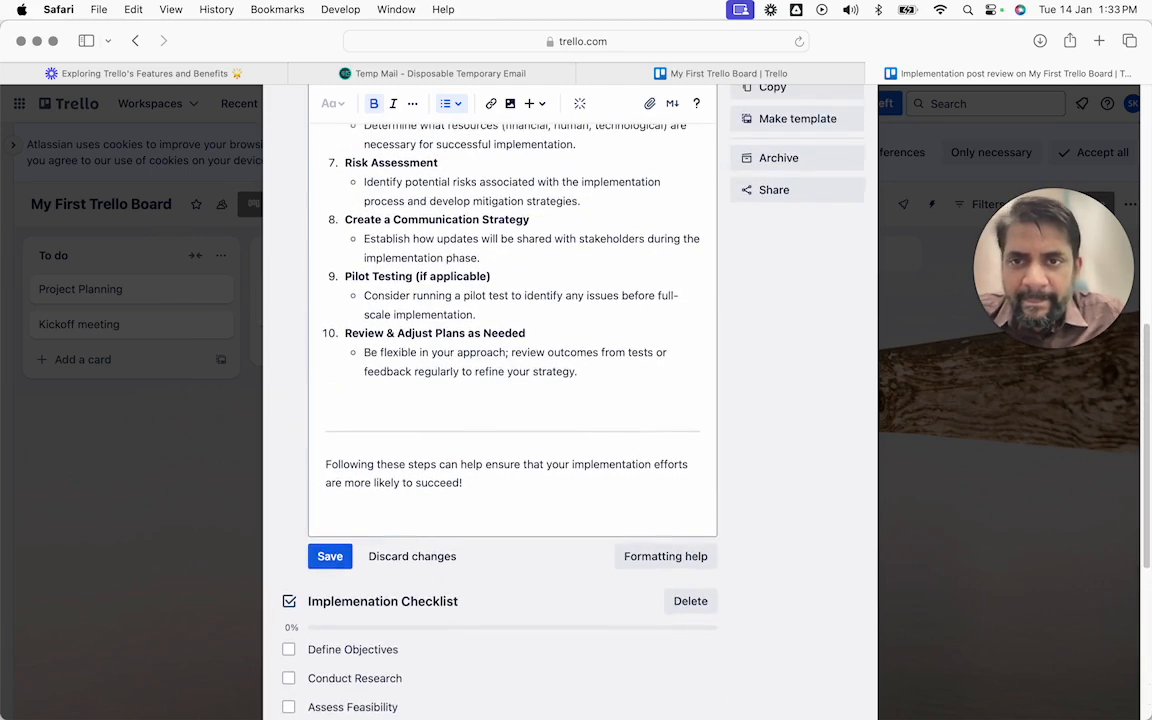
pyautogui.write('Create a communication strat')
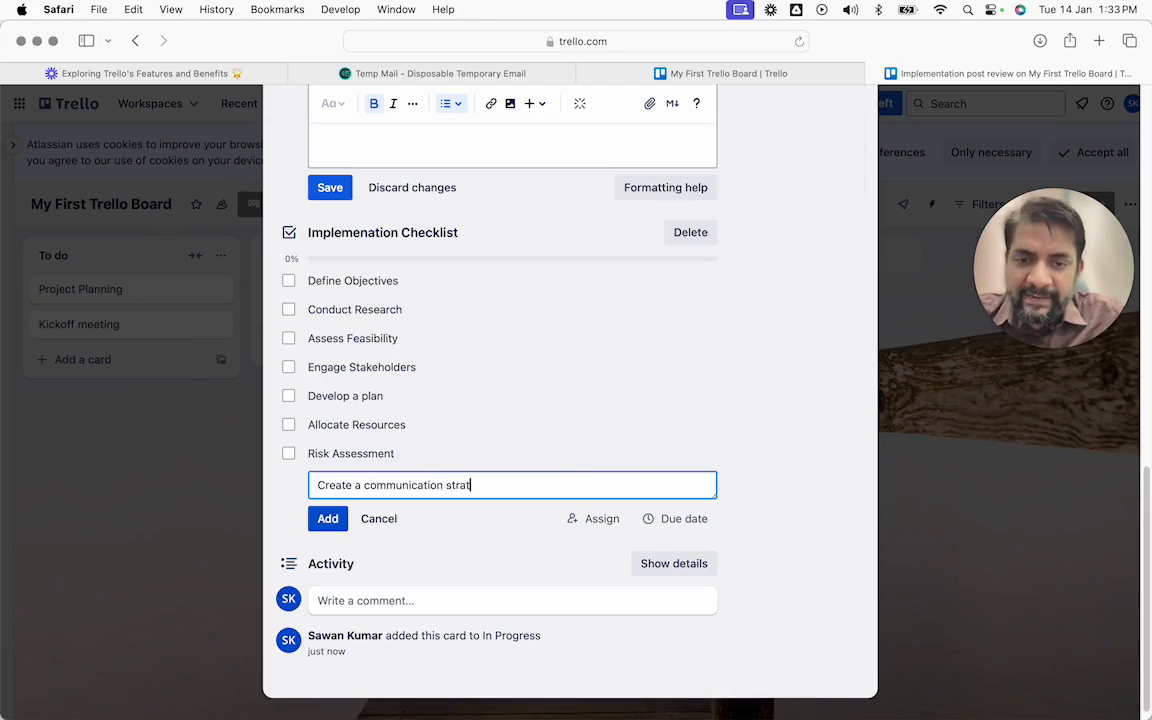
pyautogui.write('egy')
pyautogui.scroll(5, 335, 531)
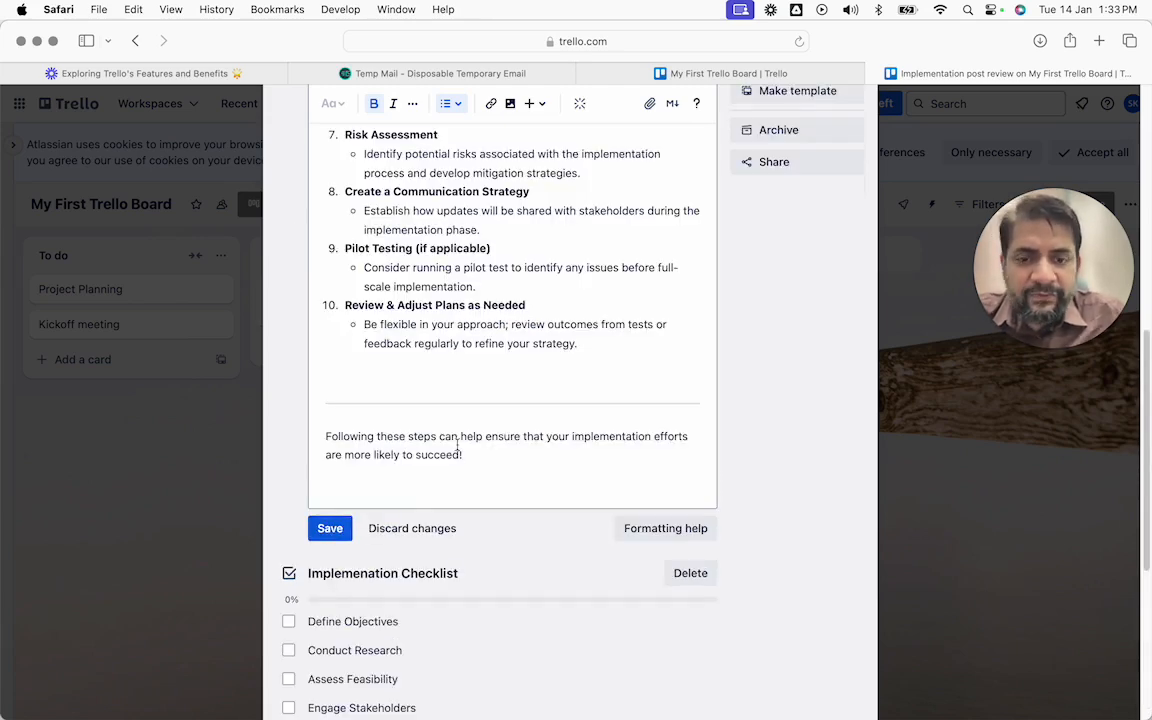
pyautogui.press('Return')
# Add the last two items, "Pilot testing" and "Review & Adjust Plans", to the Implemenation Checklist.
pyautogui.write('Pilot testing')
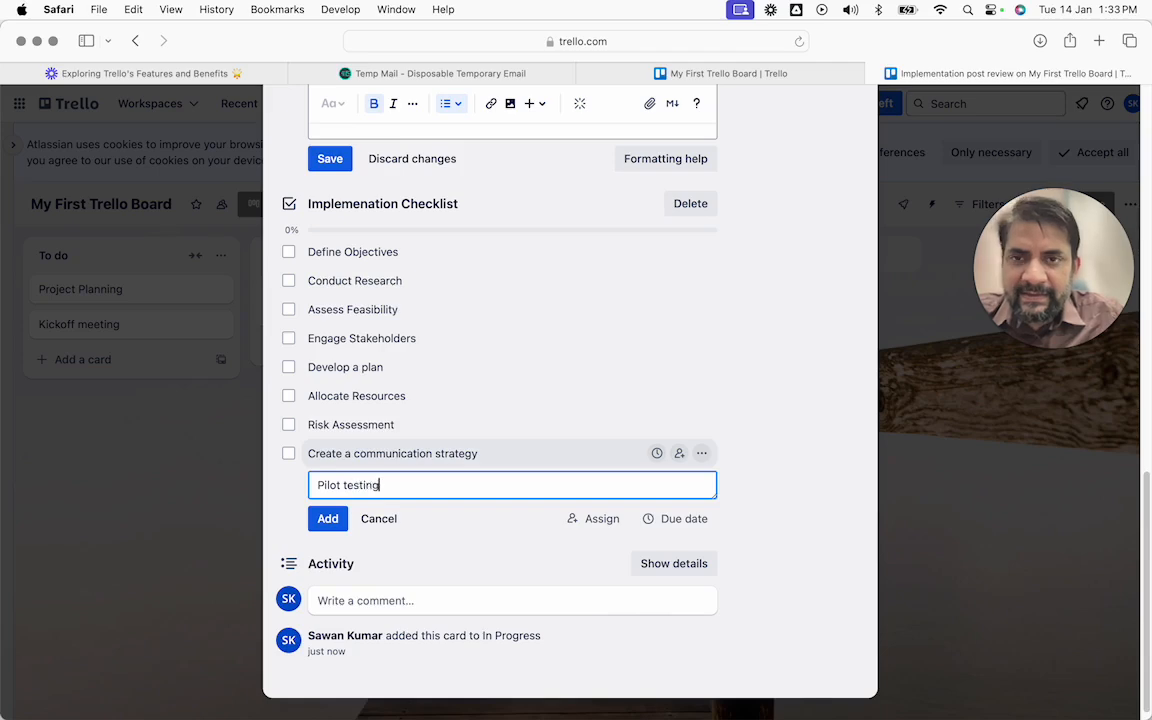
pyautogui.press('Return')
pyautogui.scroll(5, 512, 400)
pyautogui.write('review &')
pyautogui.press('BackSpace')
pyautogui.press('BackSpace')
pyautogui.press('BackSpace')
pyautogui.press('BackSpace')
pyautogui.press('BackSpace')
pyautogui.press('BackSpace')
pyautogui.press('BackSpace')
pyautogui.press('BackSpace')
pyautogui.press('BackSpace')
pyautogui.write('Review & Ad')
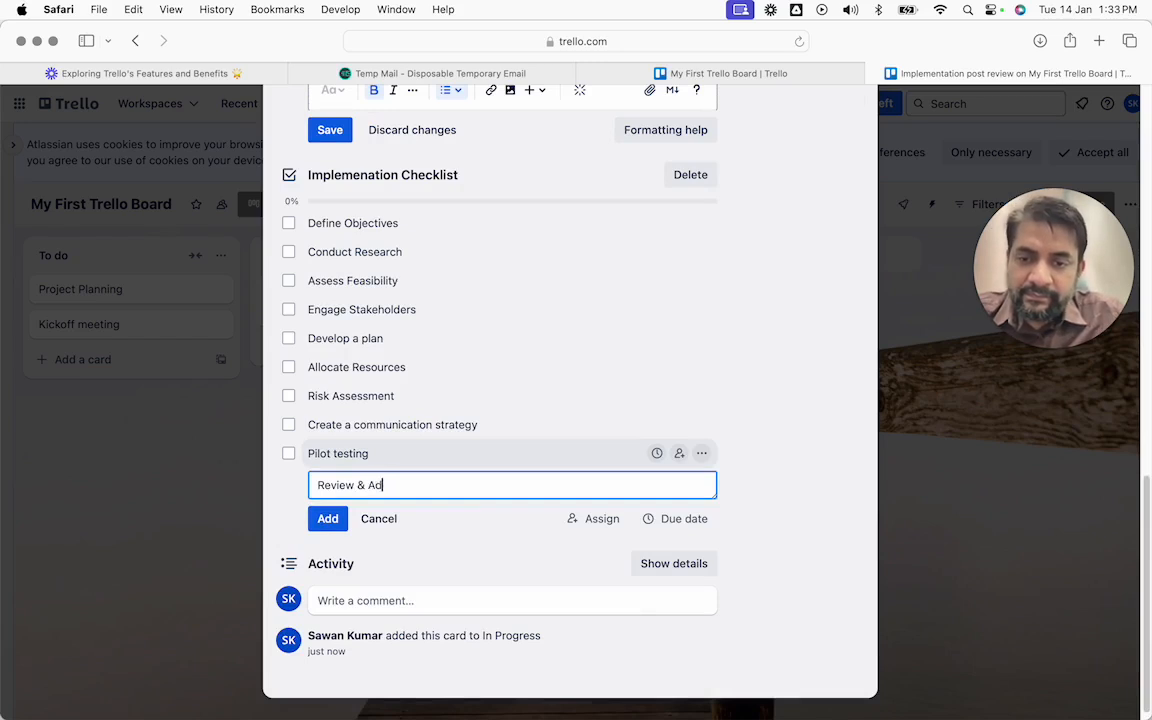
pyautogui.write('just Plans')
pyautogui.press('Return')
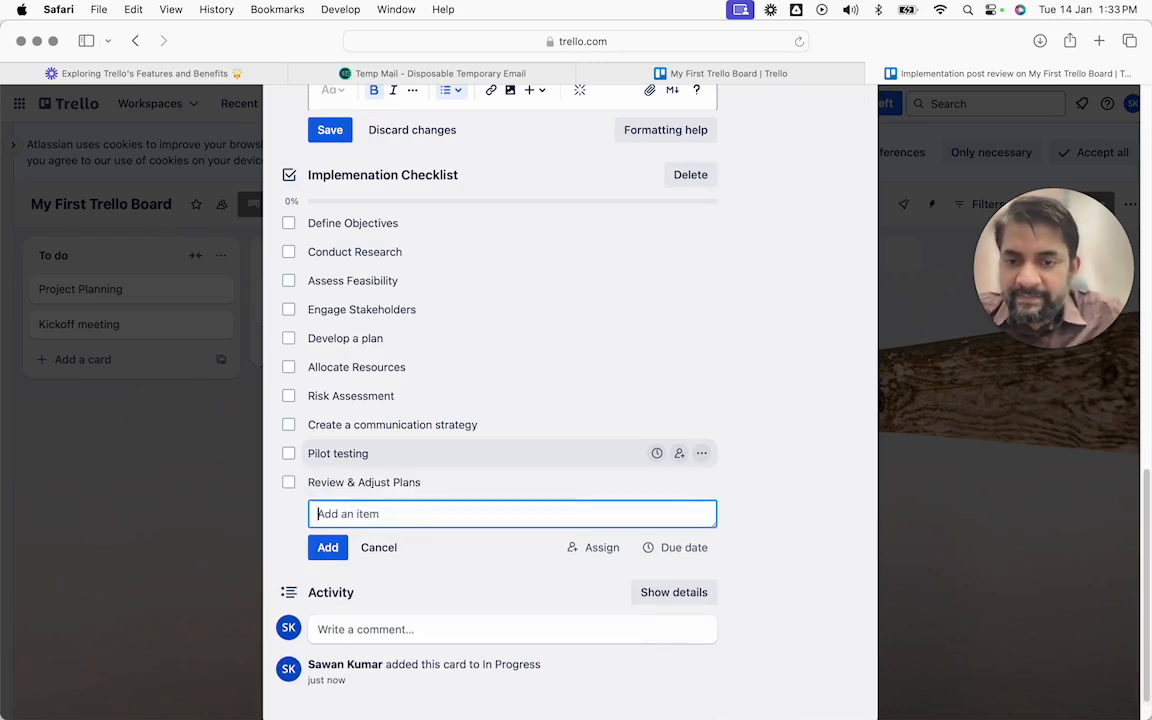
# Mark all ten items of the Implemenation Checklist as complete, from Define Objectives through Review & Adjust Plans.
pyautogui.scroll(3, 460, 440)
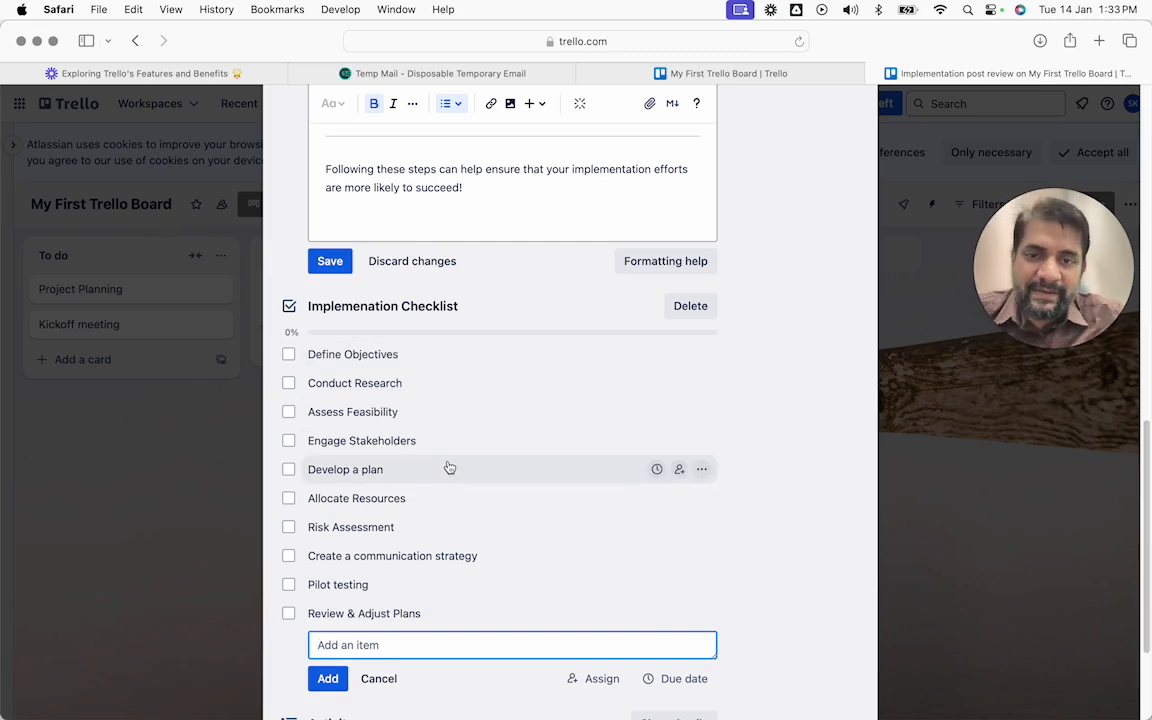
pyautogui.click(288, 354)
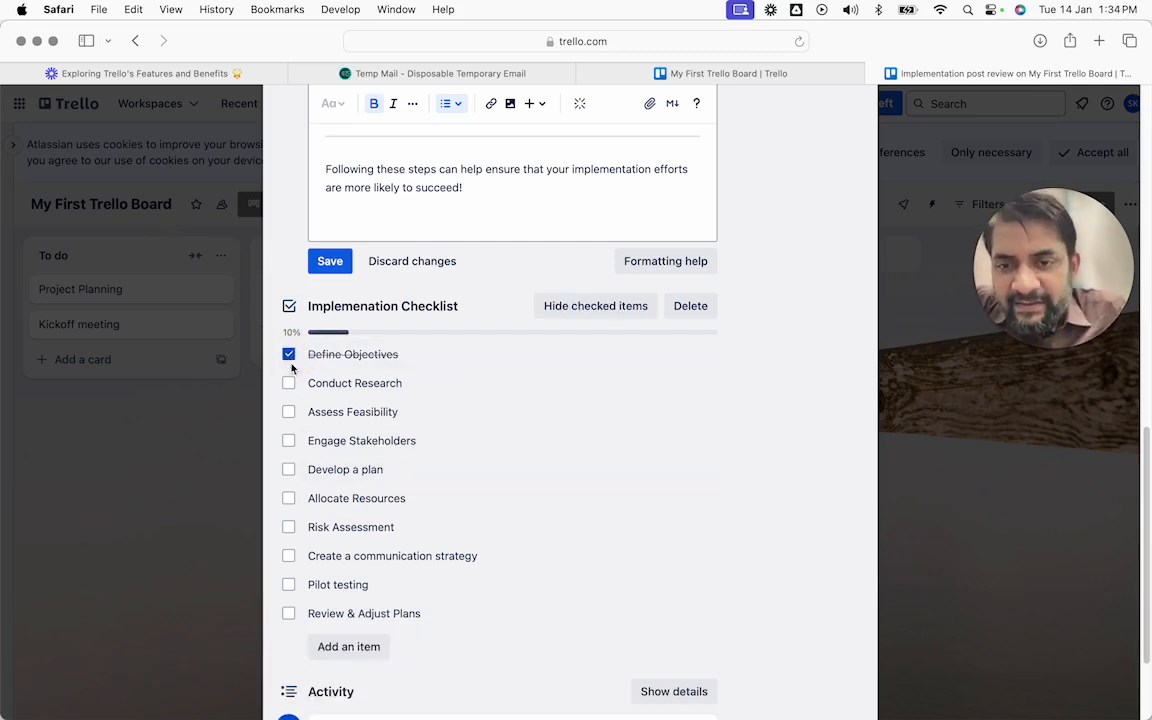
pyautogui.click(288, 412)
pyautogui.click(288, 441)
pyautogui.click(288, 469)
pyautogui.click(288, 498)
pyautogui.click(288, 527)
pyautogui.scroll(-1, 288, 505)
pyautogui.click(289, 496)
pyautogui.click(288, 524)
pyautogui.click(288, 553)
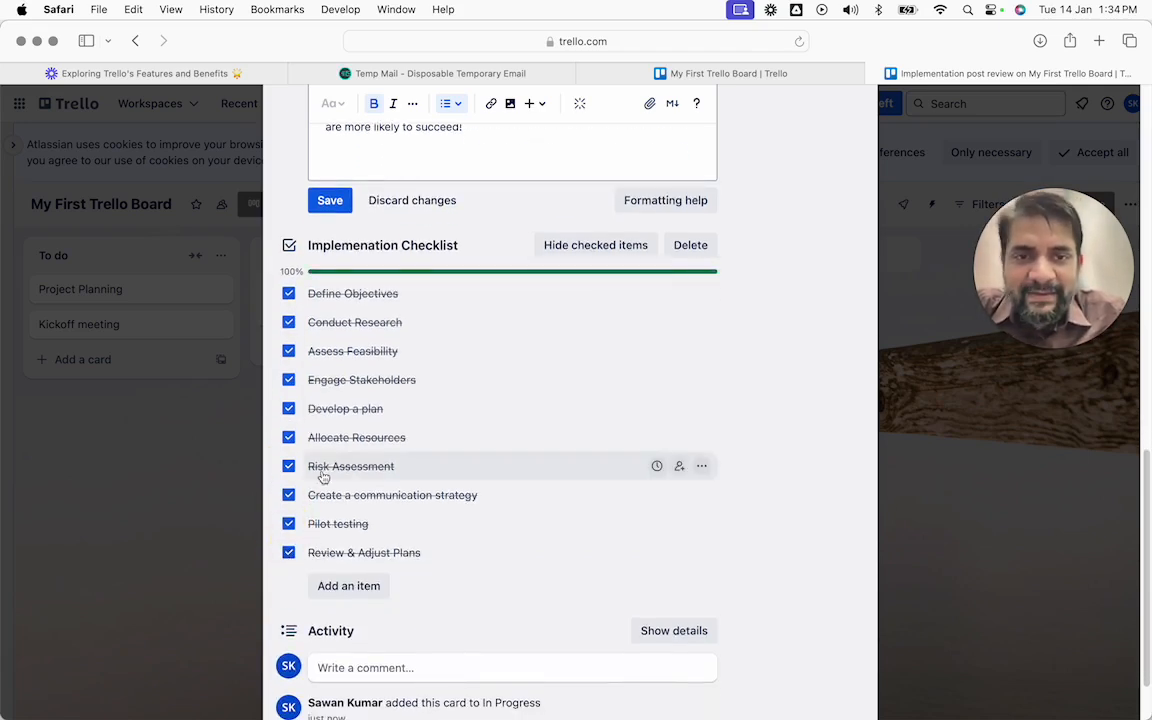
# Uncheck the first four checklist items: Define Objectives, Conduct Research, Assess Feasibility and Engage Stakeholders.
pyautogui.scroll(3, 322, 478)
pyautogui.click(283, 487)
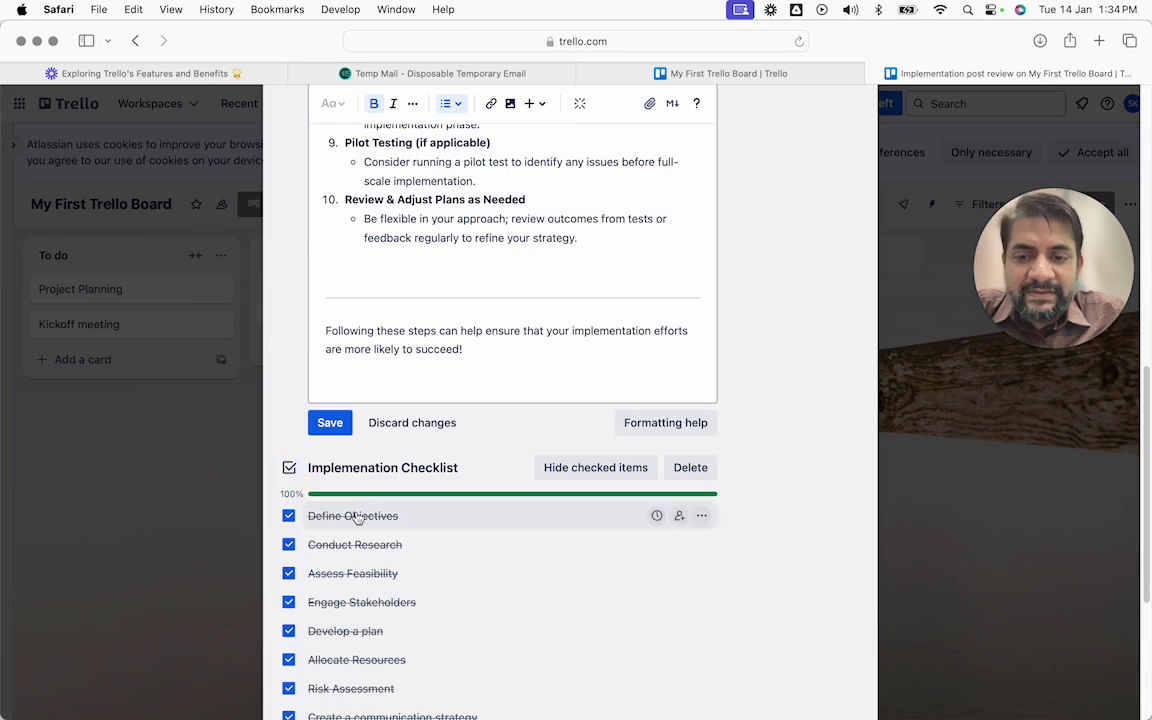
pyautogui.click(288, 516)
pyautogui.click(288, 545)
pyautogui.click(288, 574)
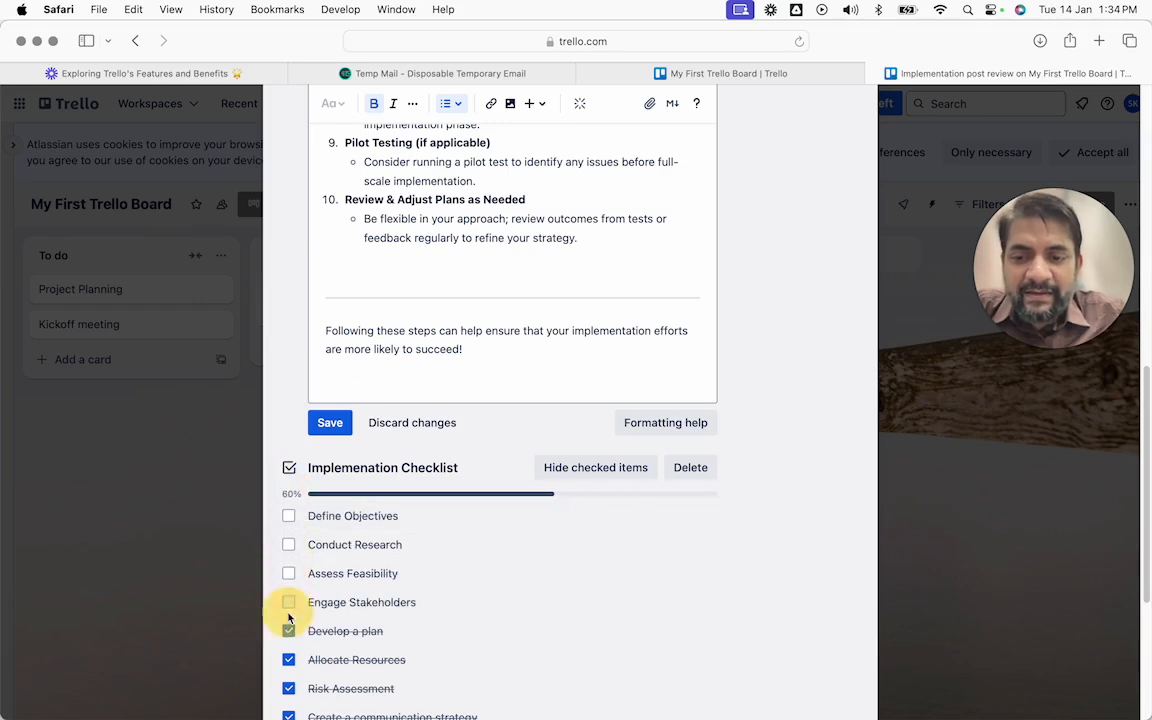
pyautogui.click(288, 602)
# Save the card's edited description and review it together with the Implemenation Checklist.
pyautogui.scroll(-2, 289, 610)
pyautogui.scroll(-4, 571, 496)
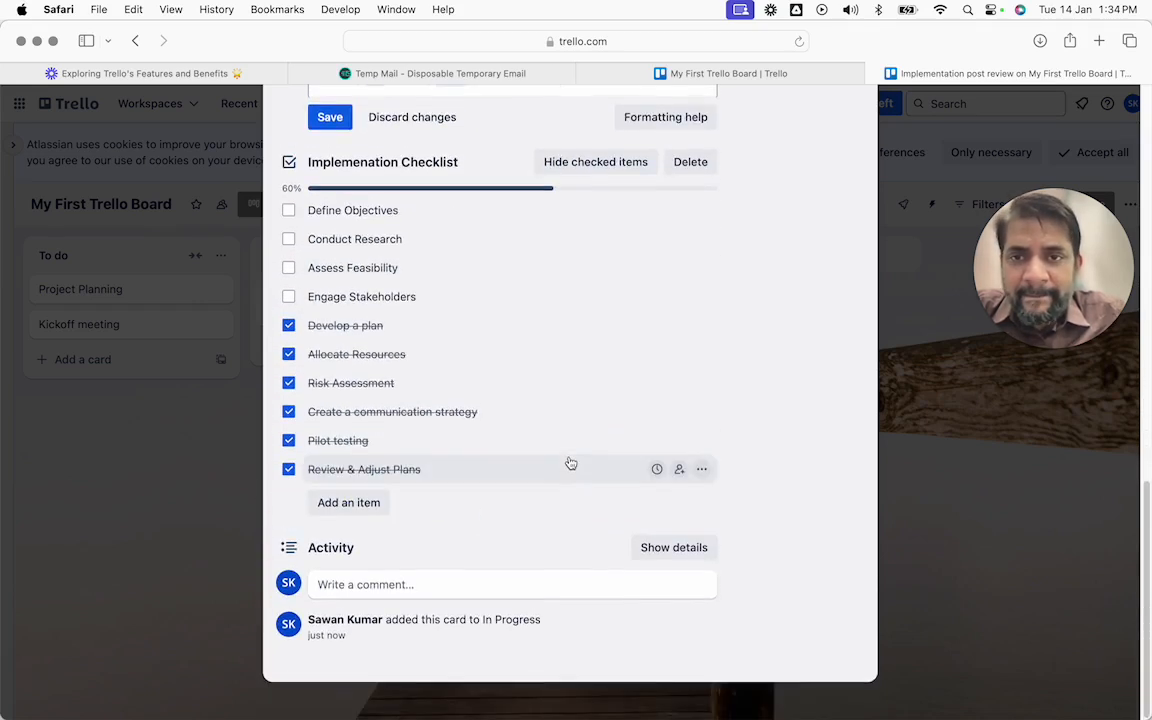
pyautogui.scroll(3, 571, 463)
pyautogui.click(318, 244)
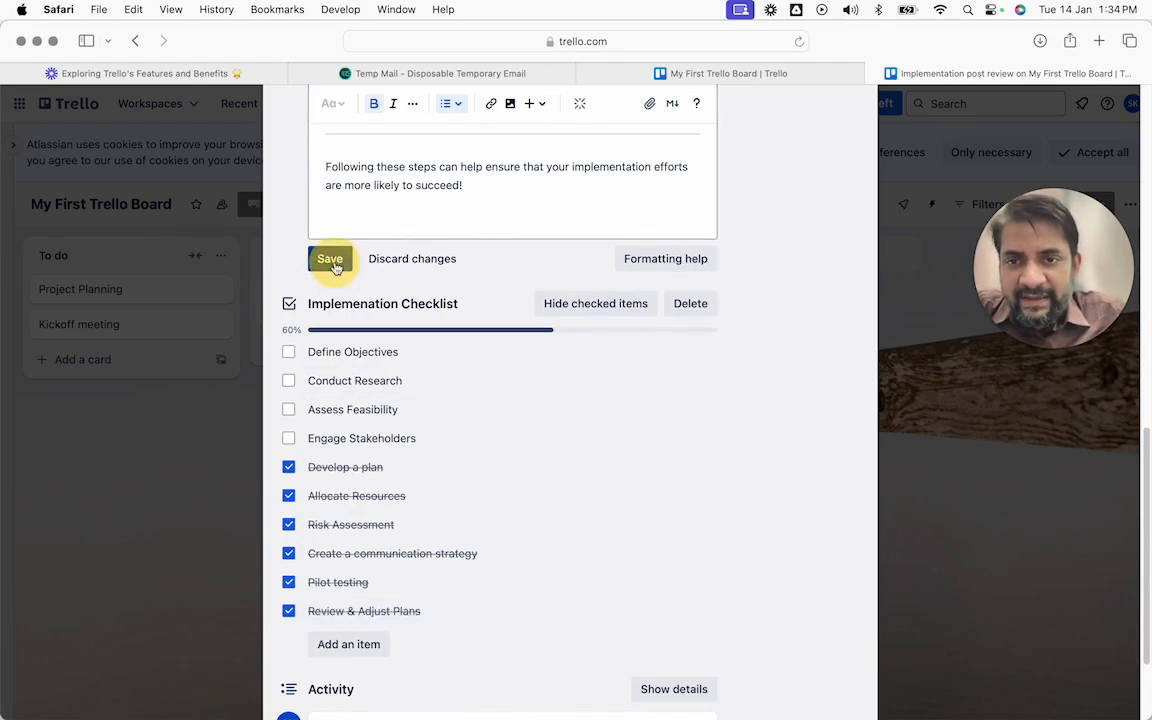
pyautogui.scroll(6, 566, 482)
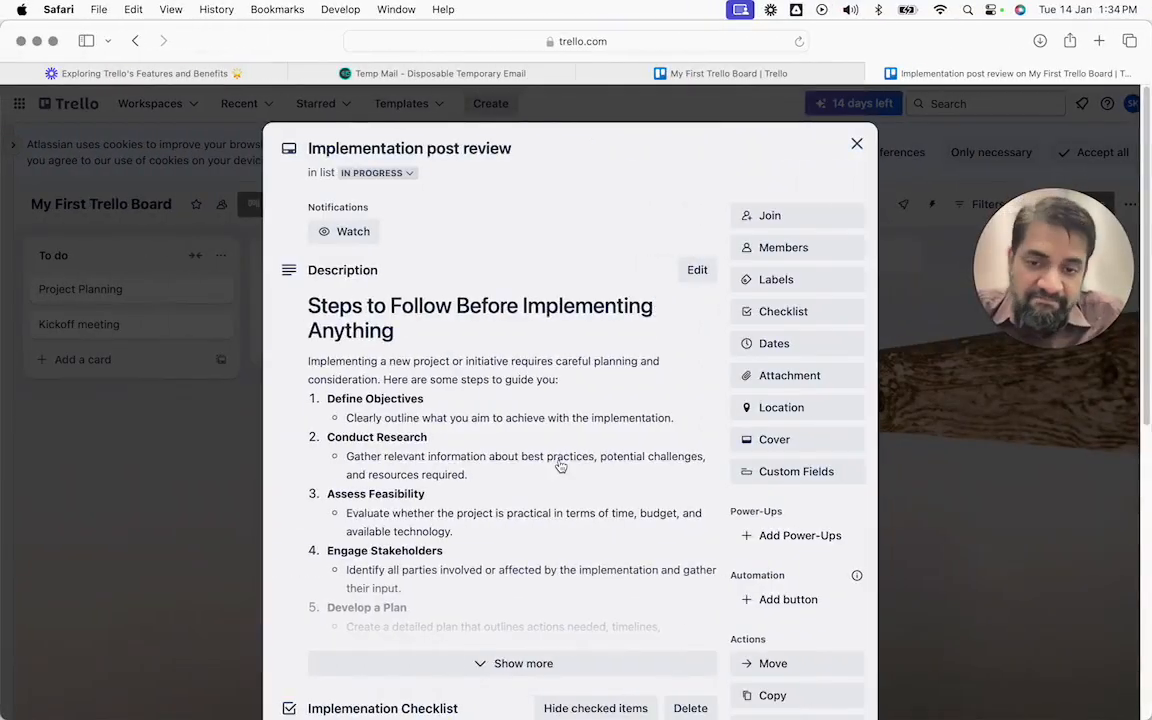
pyautogui.scroll(-5, 558, 465)
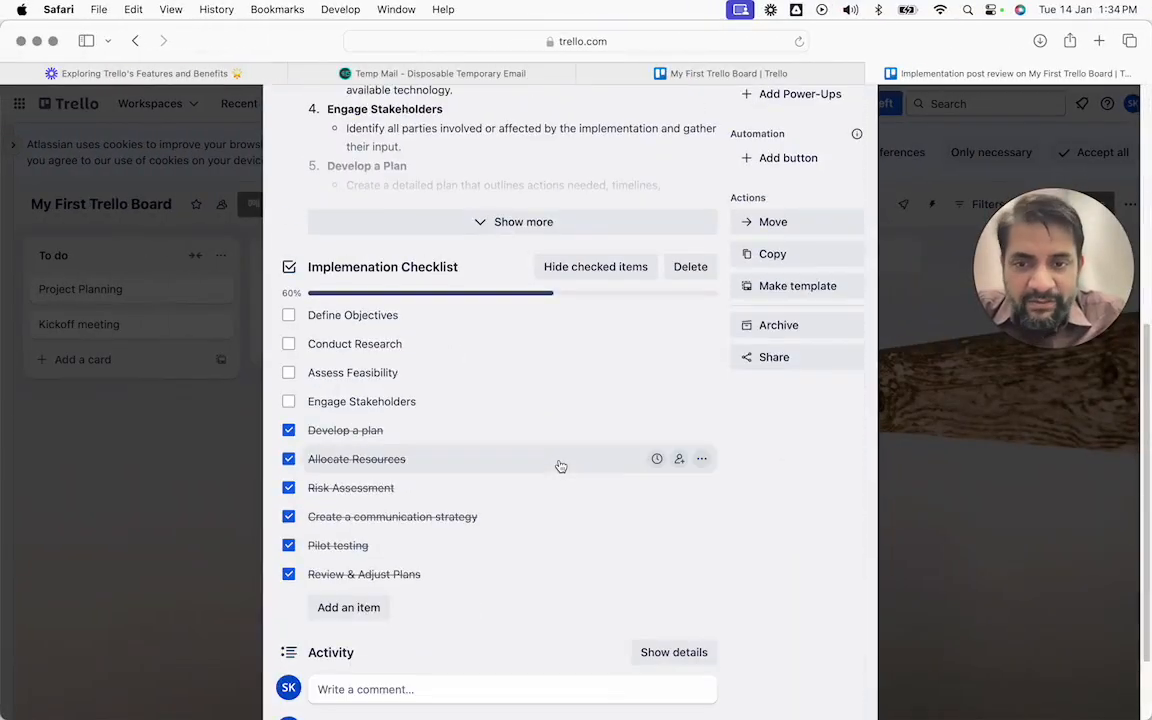
# Examine the card's attachment options for choosing a file, link and display text, and close them without attaching anything.
pyautogui.scroll(5, 560, 466)
pyautogui.click(777, 380)
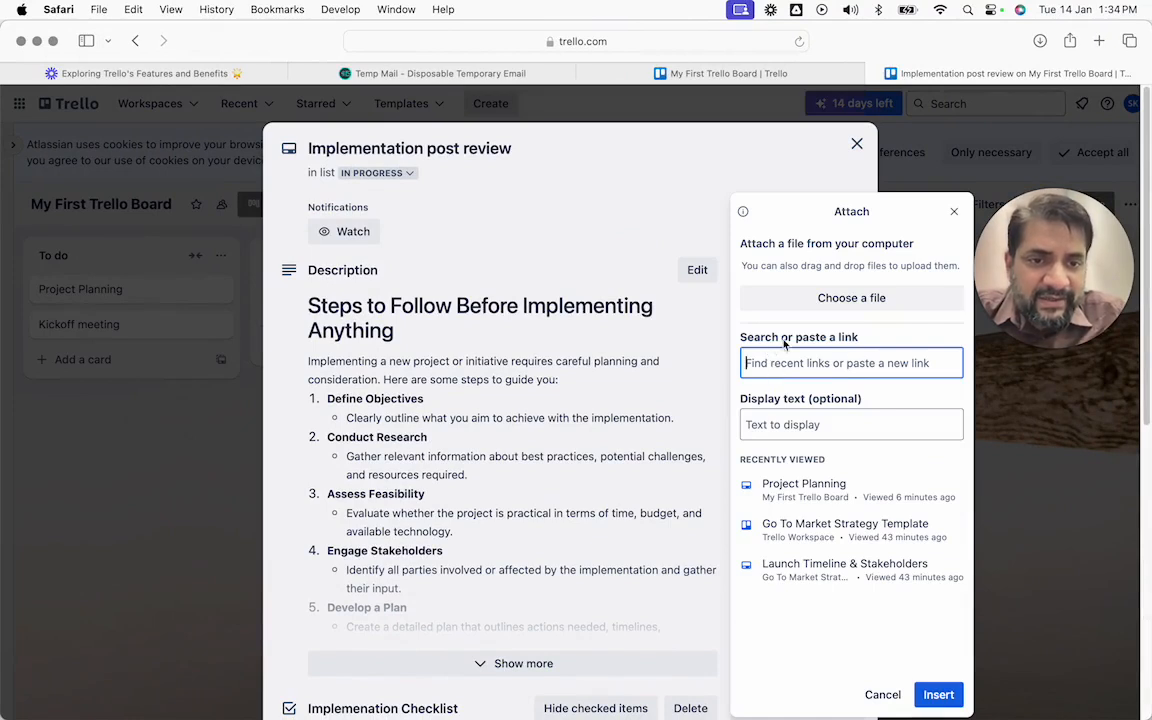
pyautogui.click(849, 296)
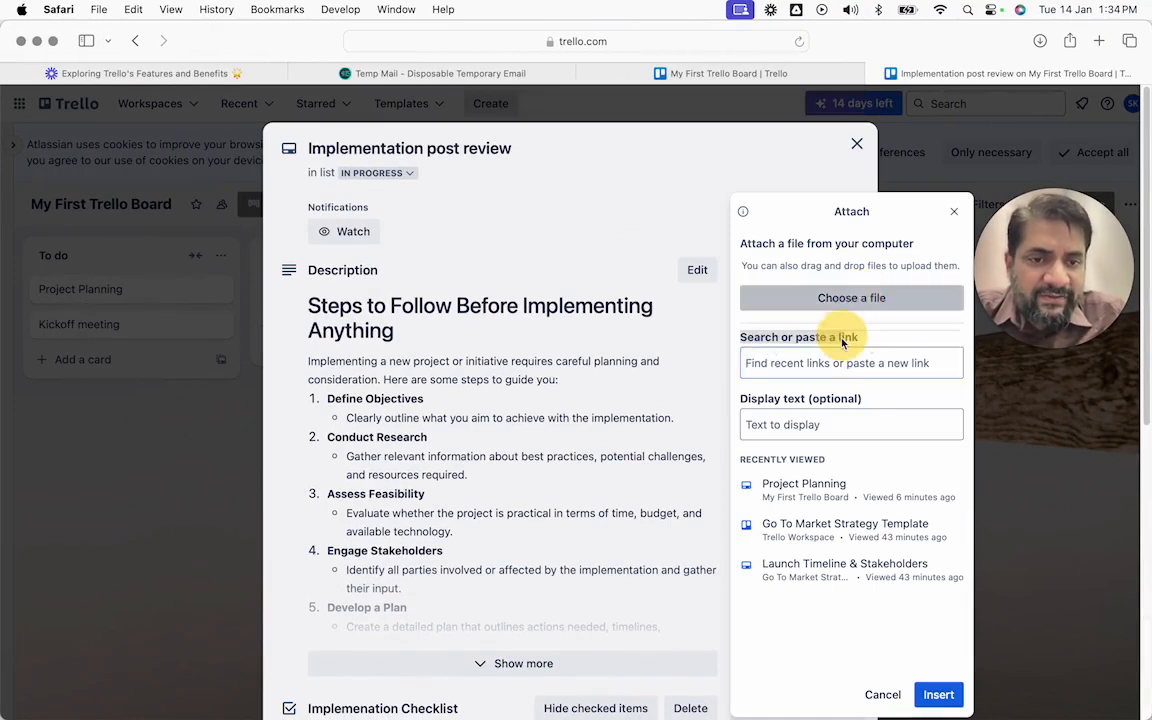
pyautogui.click(786, 425)
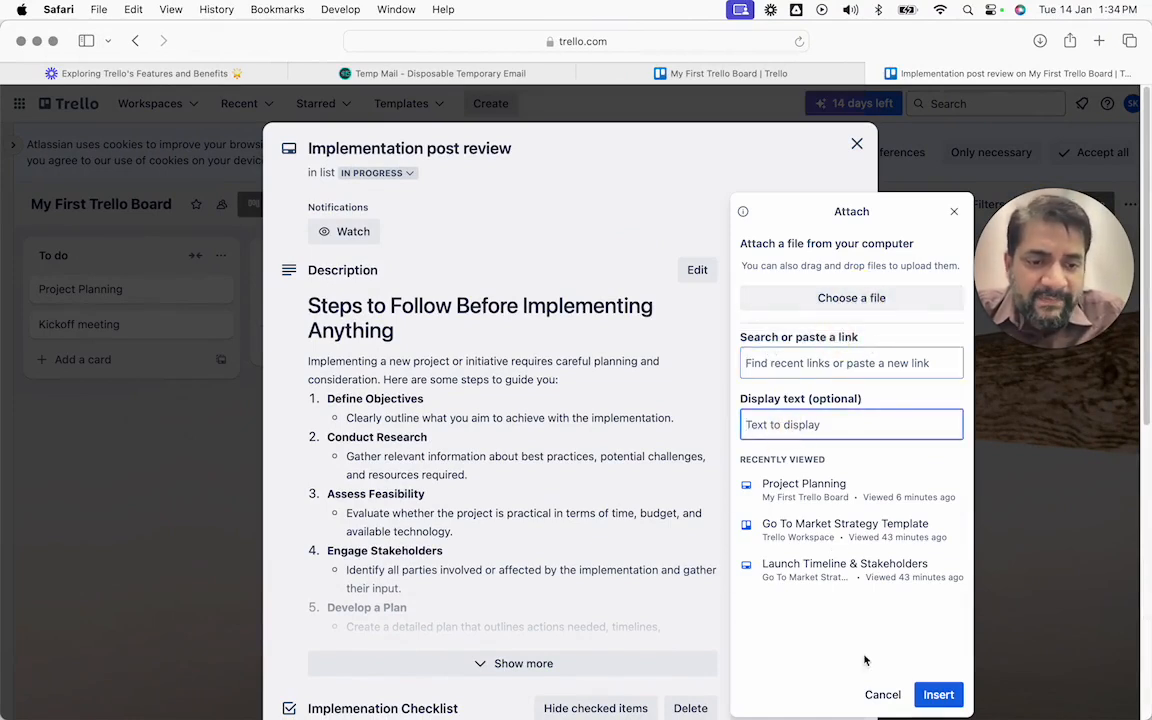
pyautogui.click(880, 695)
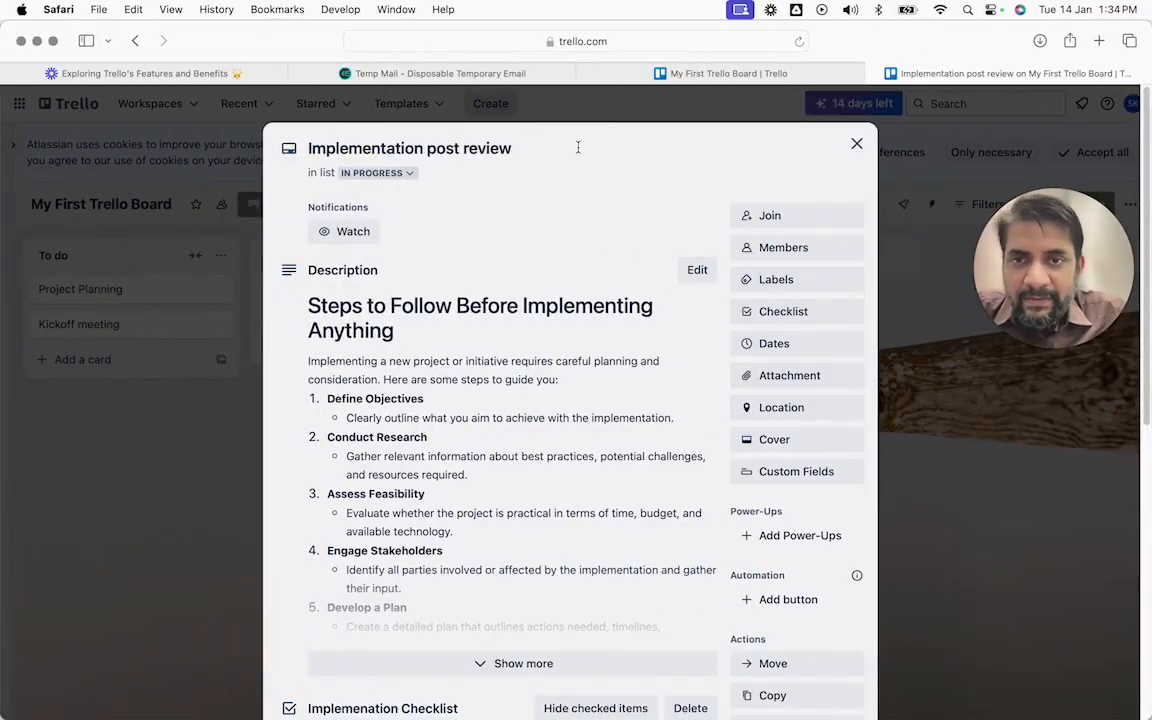
# Set the Implementation post review card's due date to 22 January 2025, save it and close the card.
pyautogui.click(776, 342)
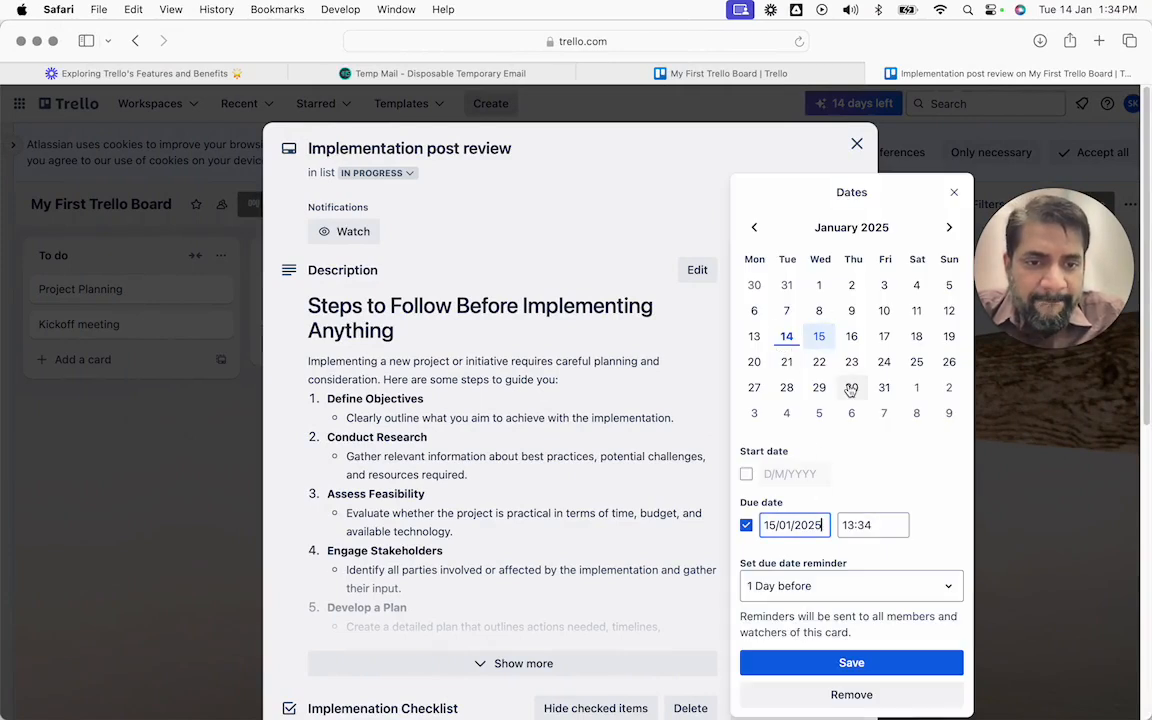
pyautogui.click(819, 361)
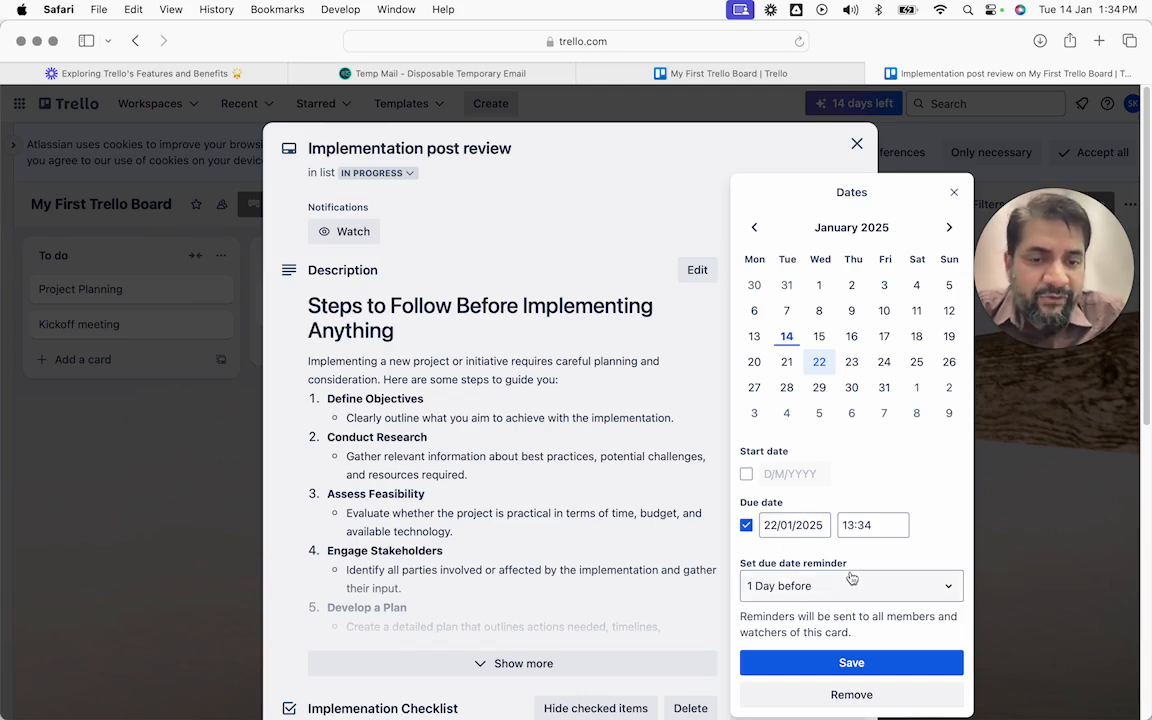
pyautogui.click(798, 660)
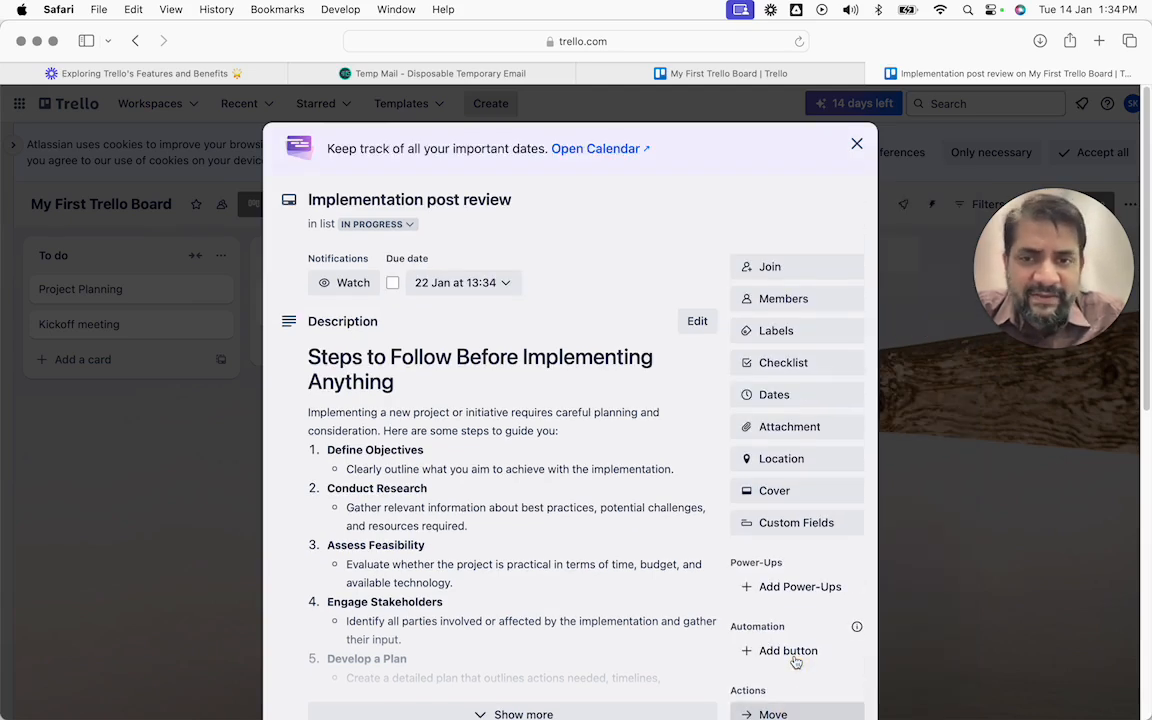
pyautogui.click(859, 152)
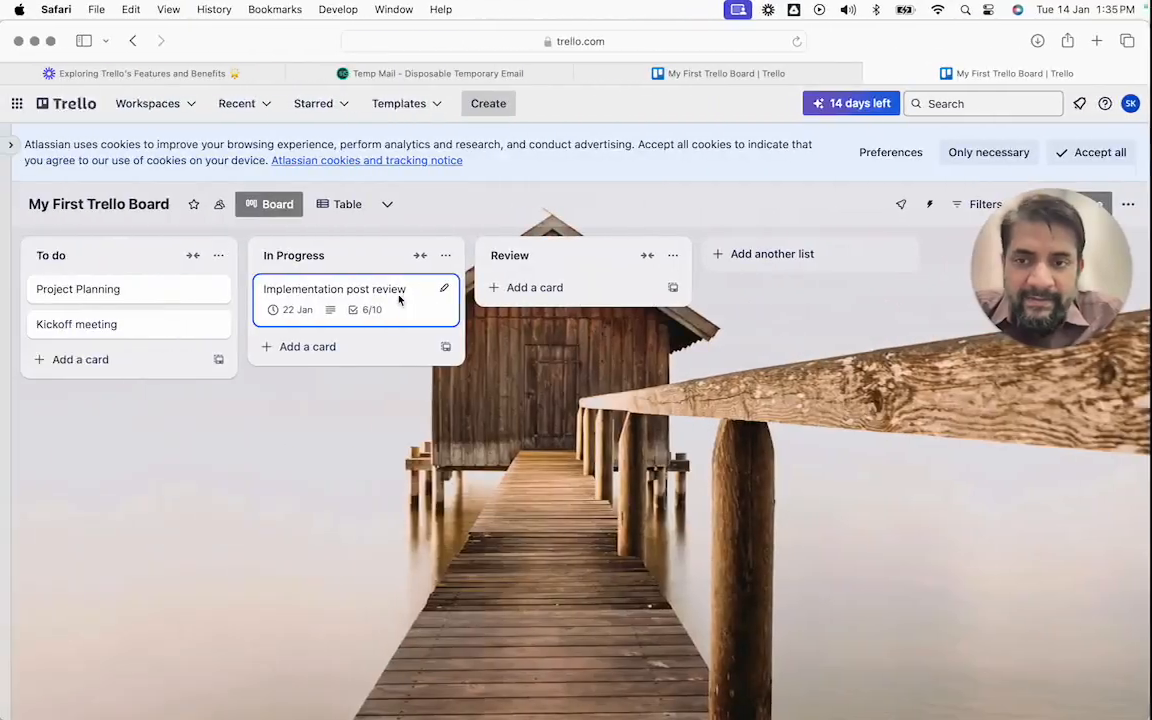
# Reopen the Implementation post review card and join it as a member.
pyautogui.click(370, 290)
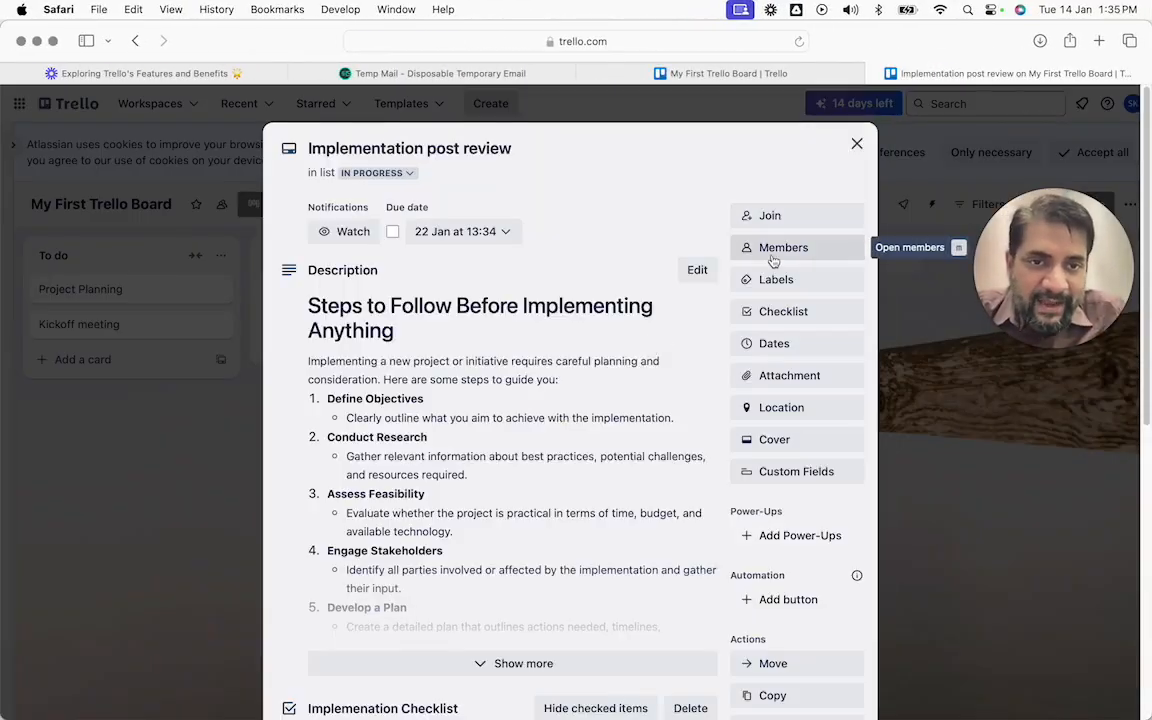
pyautogui.click(780, 218)
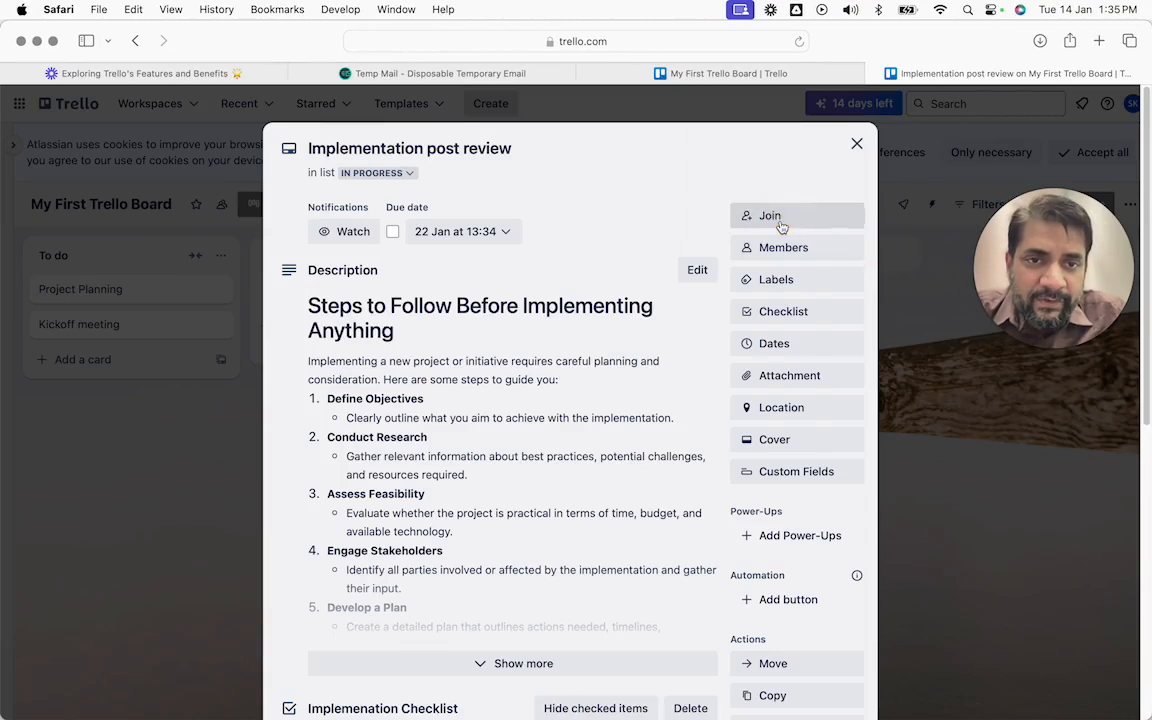
pyautogui.scroll(-1, 782, 228)
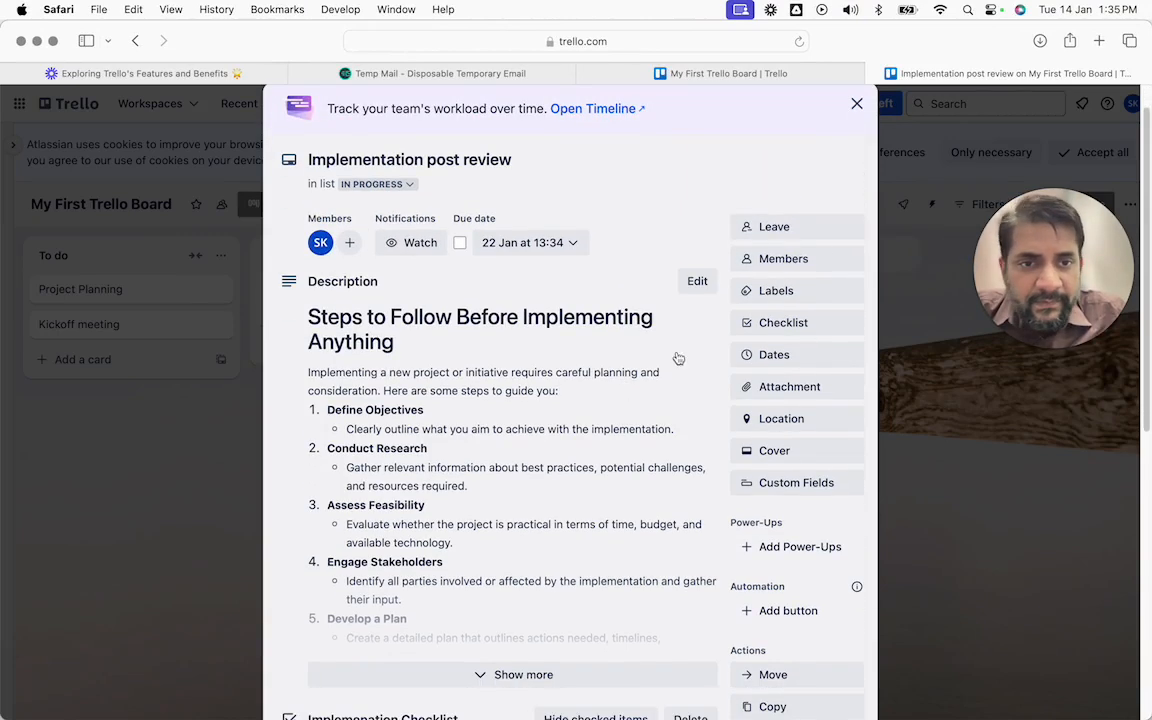
# Apply the green and yellow labels to the card.
pyautogui.click(782, 291)
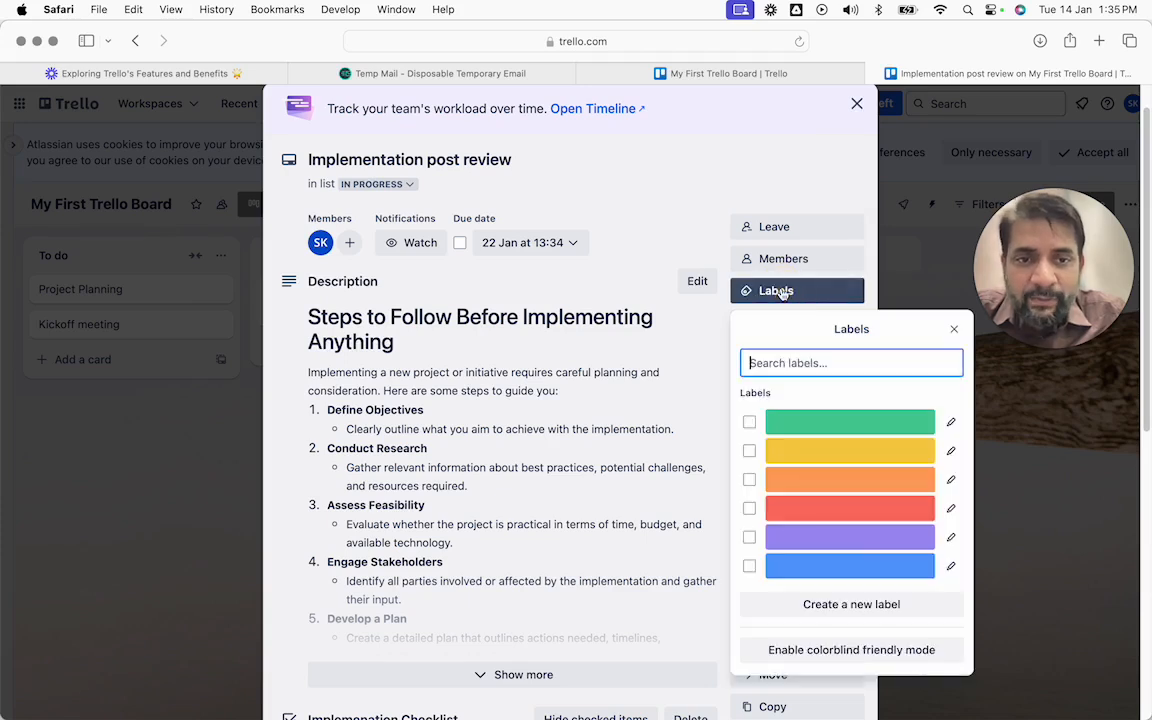
pyautogui.click(806, 432)
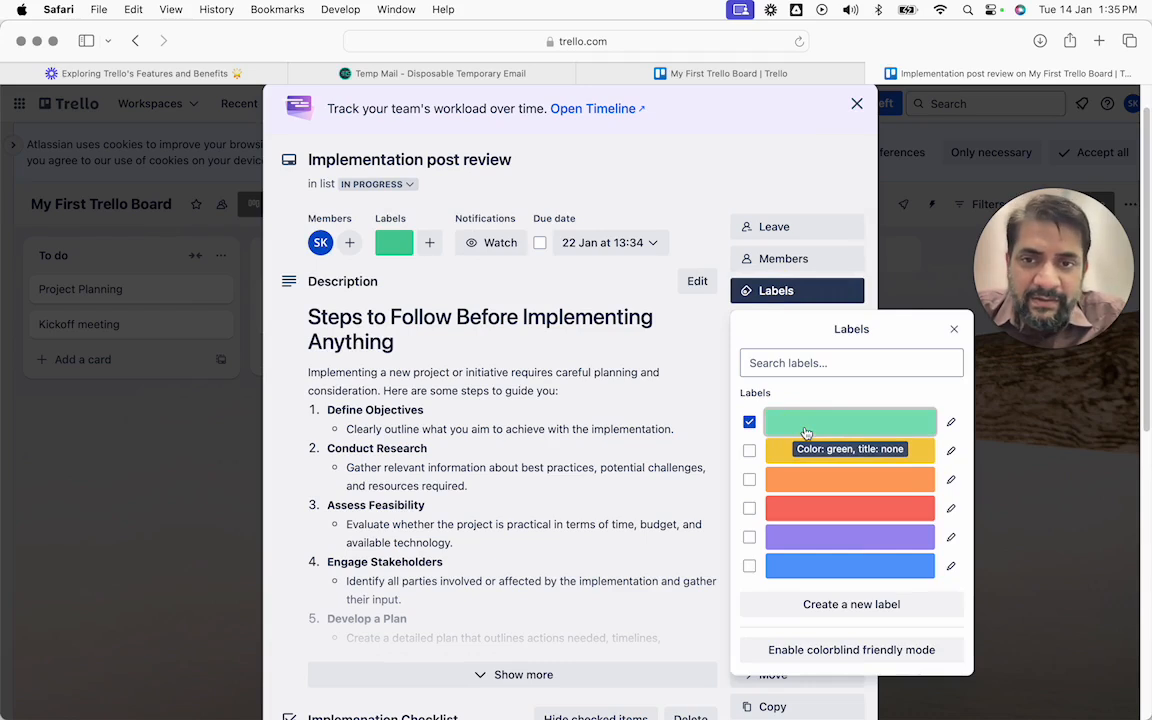
pyautogui.click(388, 243)
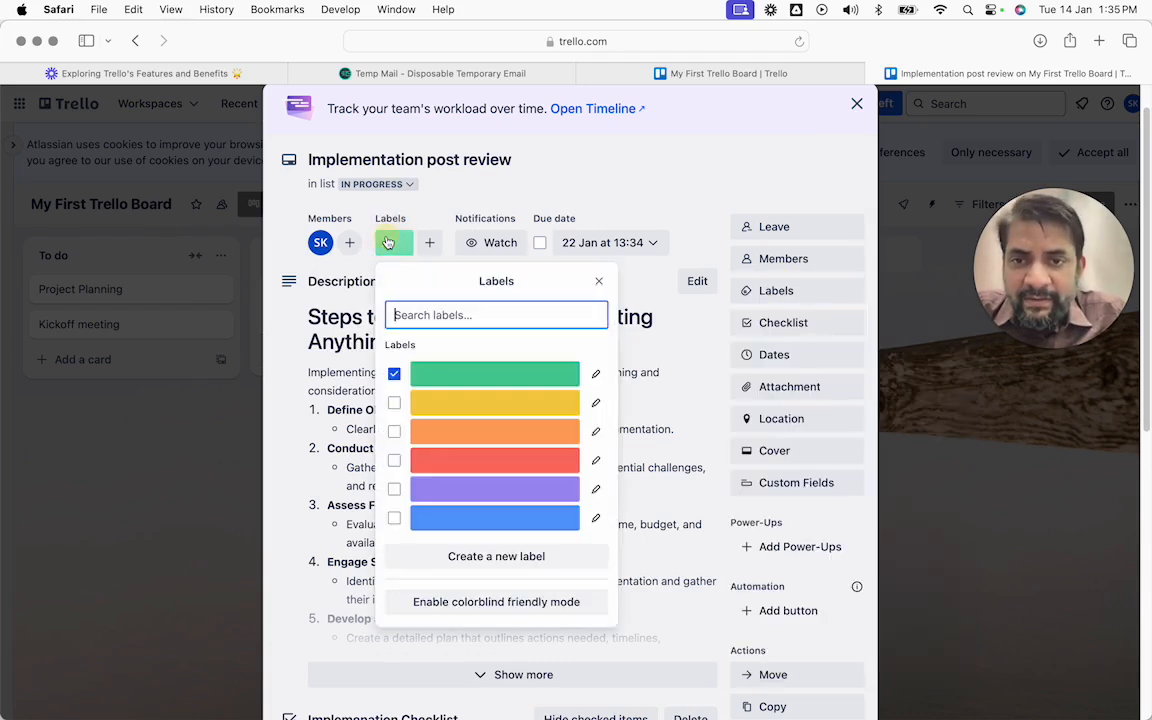
pyautogui.click(455, 408)
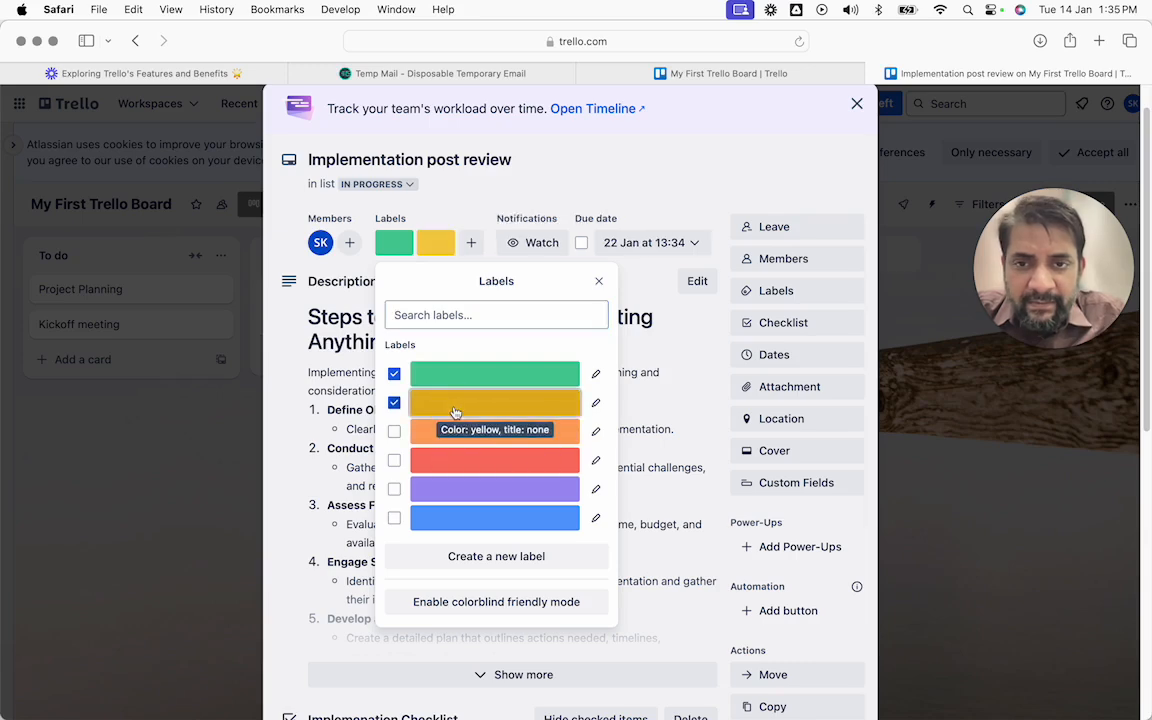
pyautogui.click(650, 392)
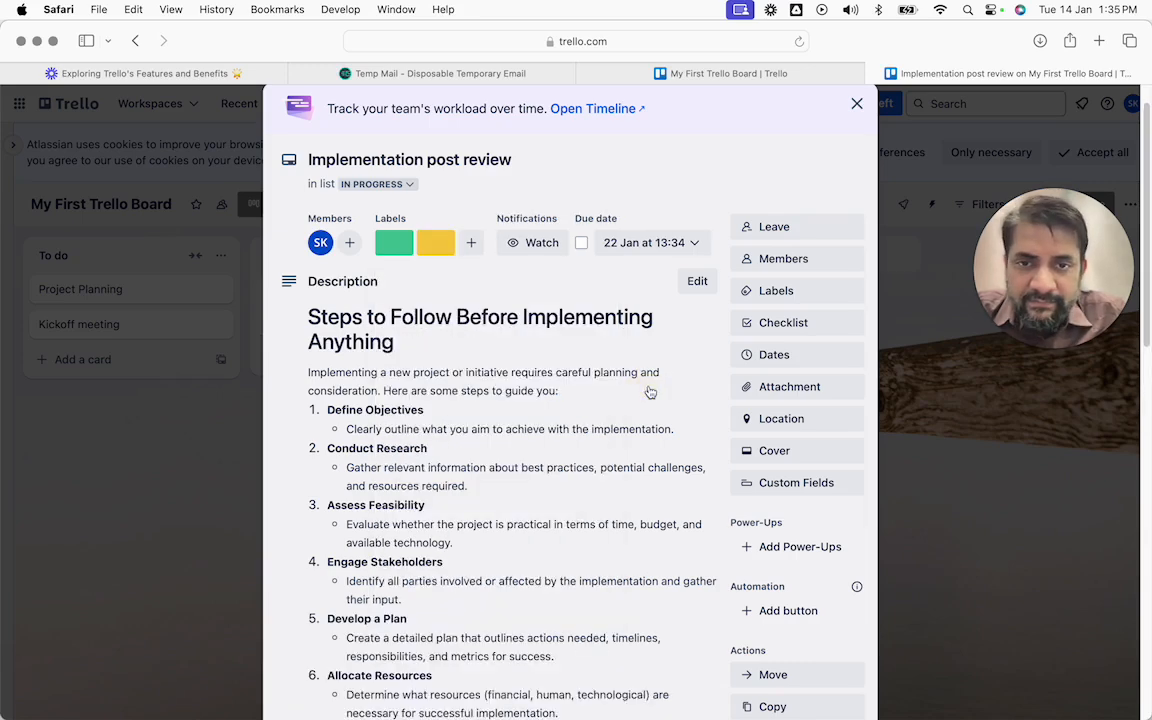
# Examine the card's remaining options, including Custom Fields, Power-Ups, Automation and Actions, along with its full description and checklist.
pyautogui.scroll(-1, 756, 406)
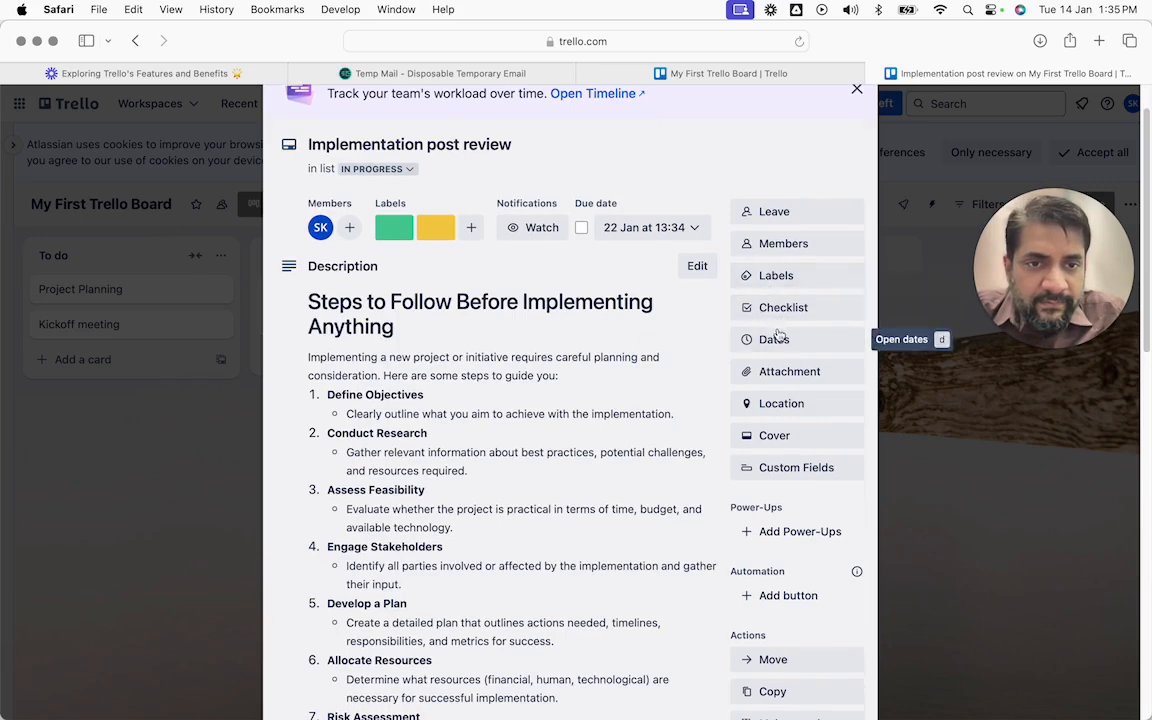
pyautogui.scroll(-2, 785, 428)
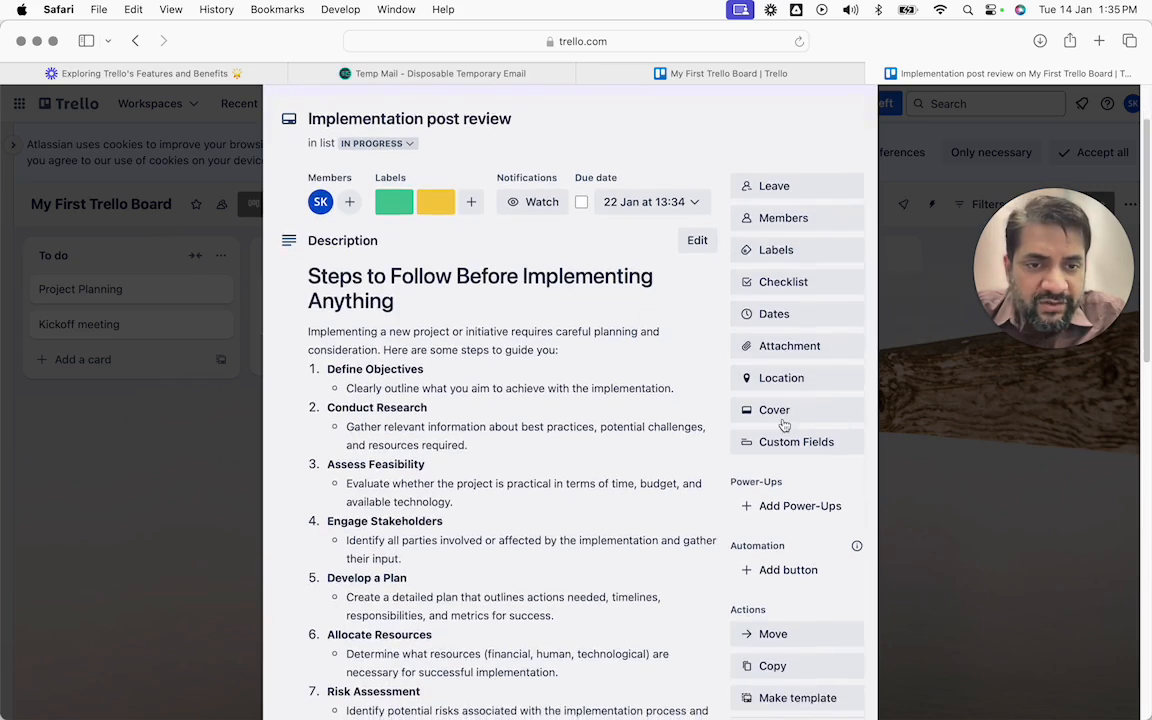
pyautogui.scroll(5, 783, 418)
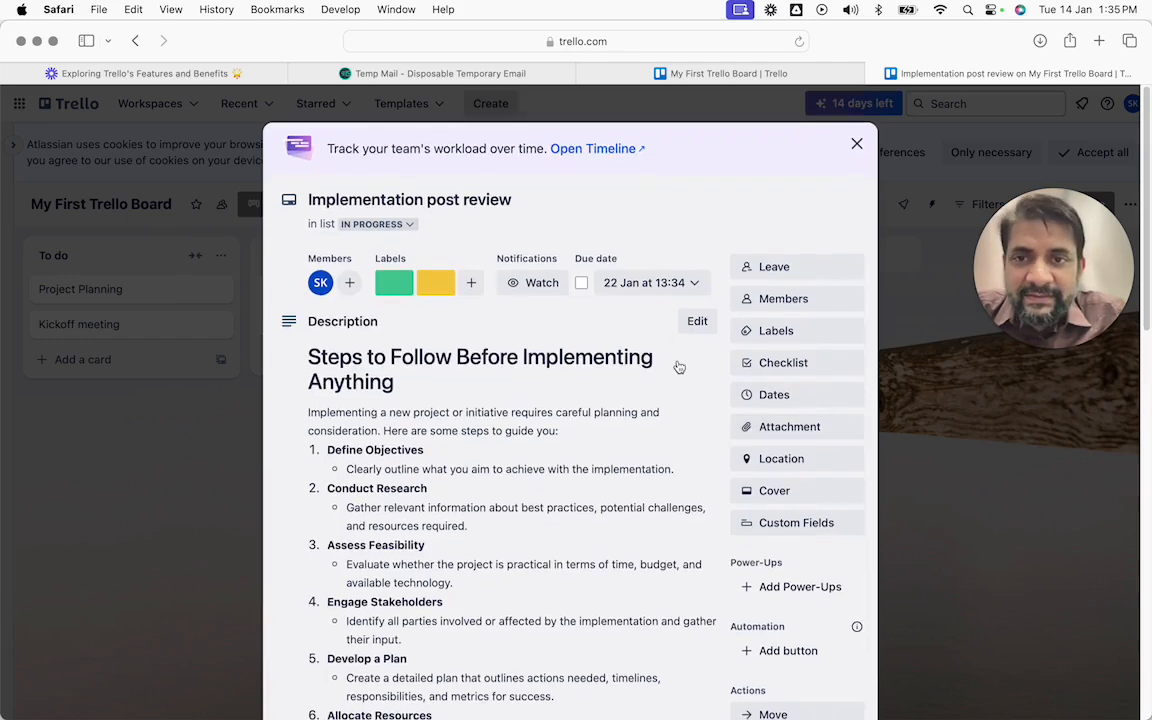
pyautogui.scroll(-8, 724, 386)
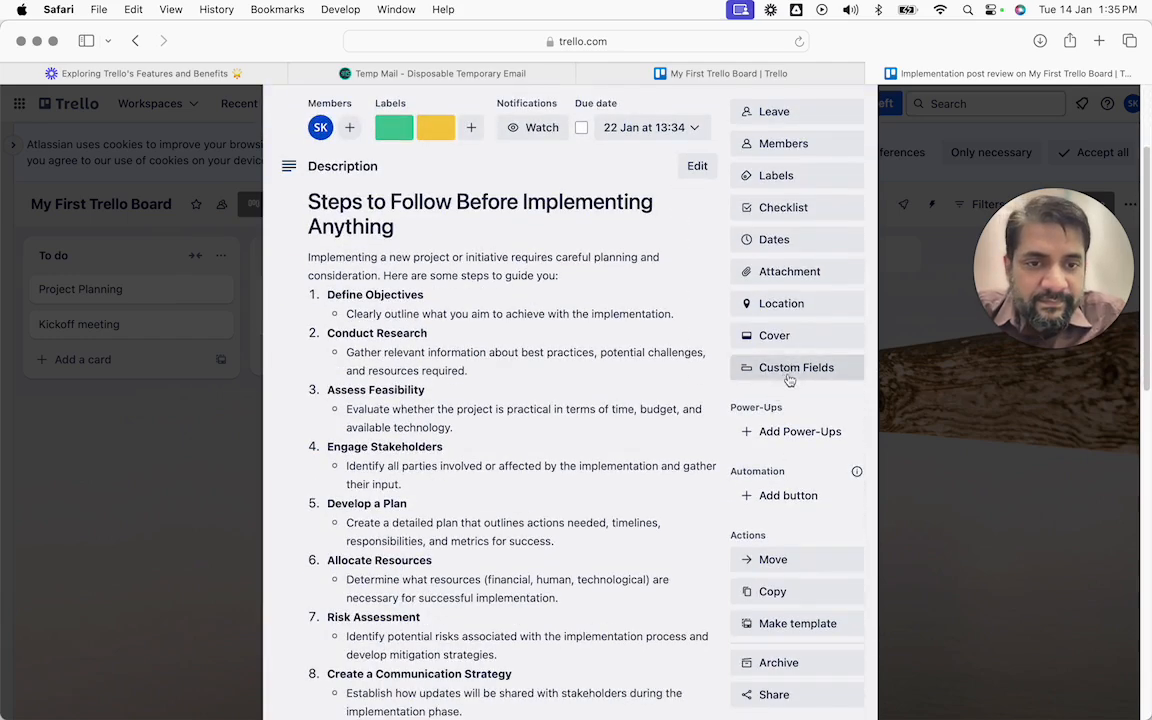
pyautogui.scroll(-1, 778, 374)
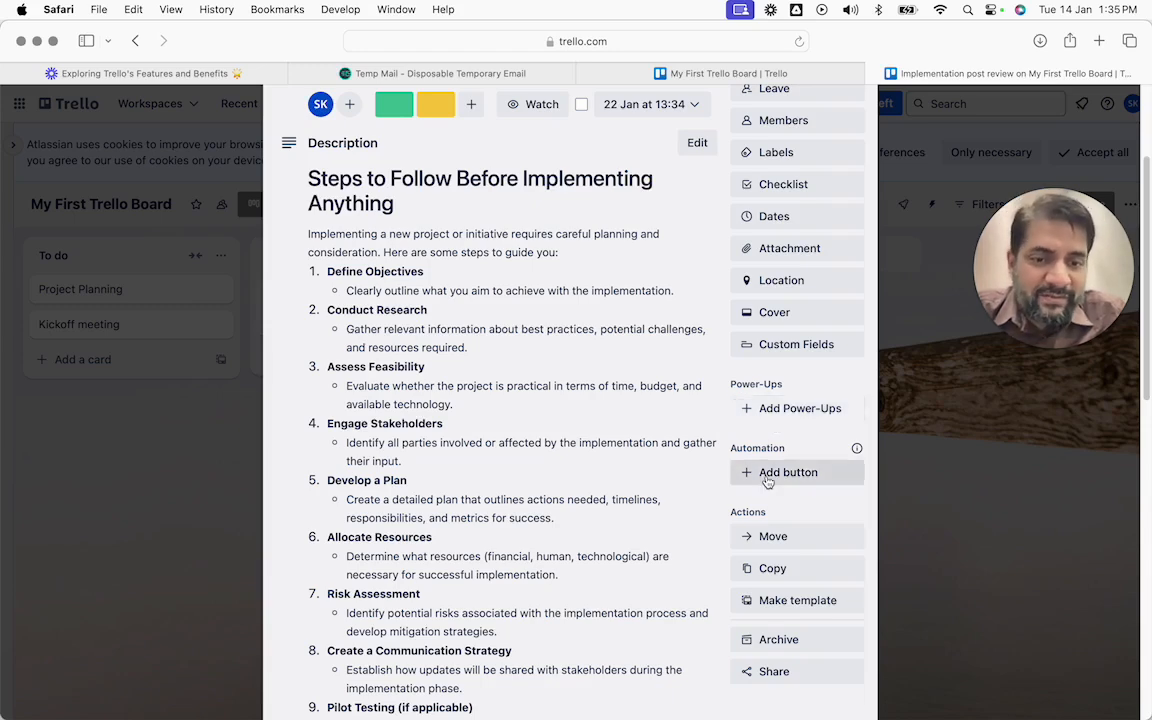
pyautogui.scroll(-2, 767, 481)
pyautogui.scroll(-2, 768, 468)
pyautogui.scroll(-5, 777, 448)
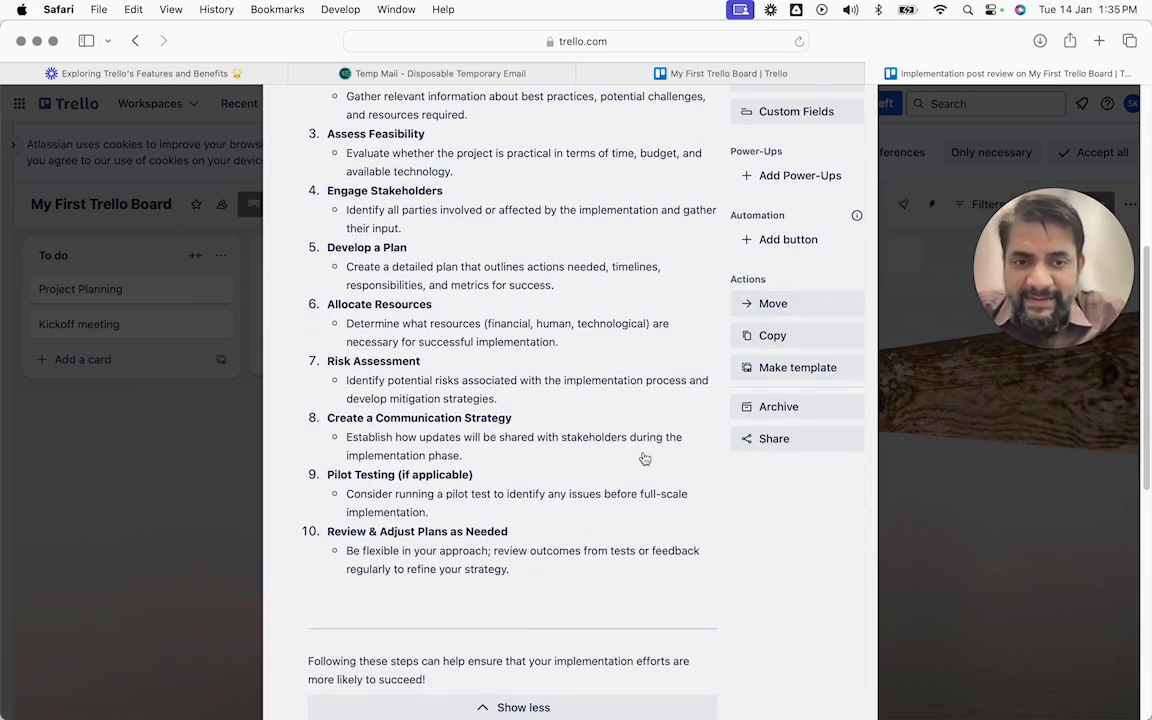
pyautogui.scroll(-8, 643, 458)
pyautogui.scroll(7, 790, 260)
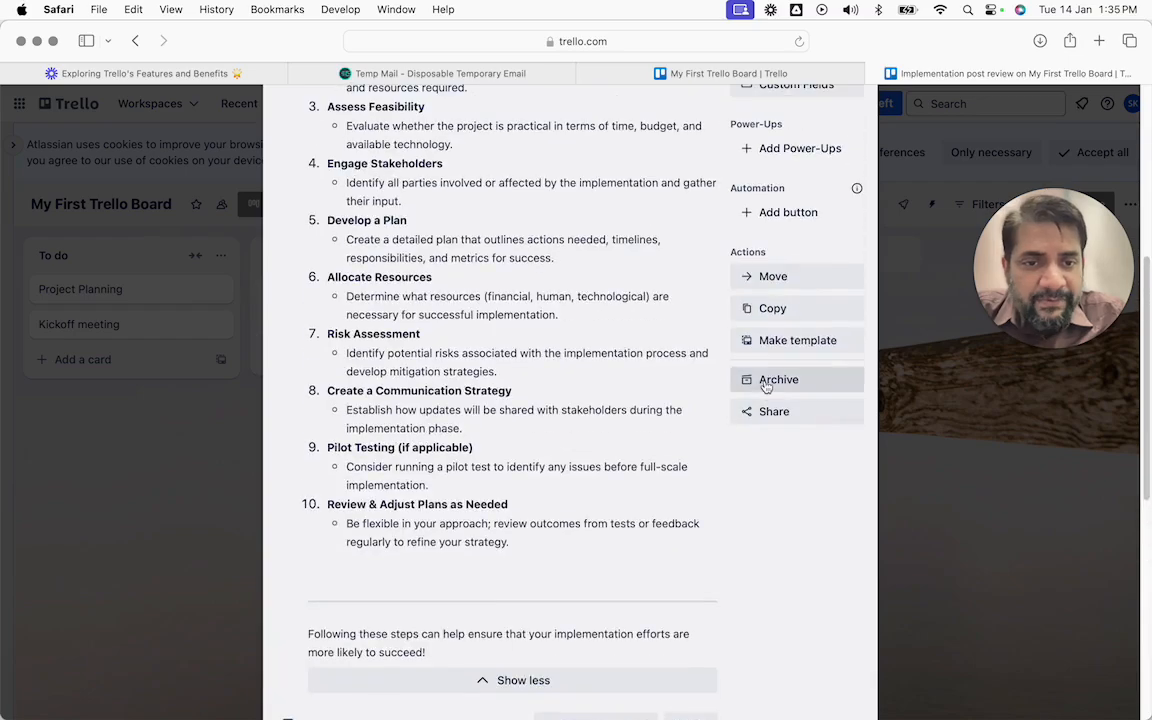
pyautogui.scroll(-8, 766, 385)
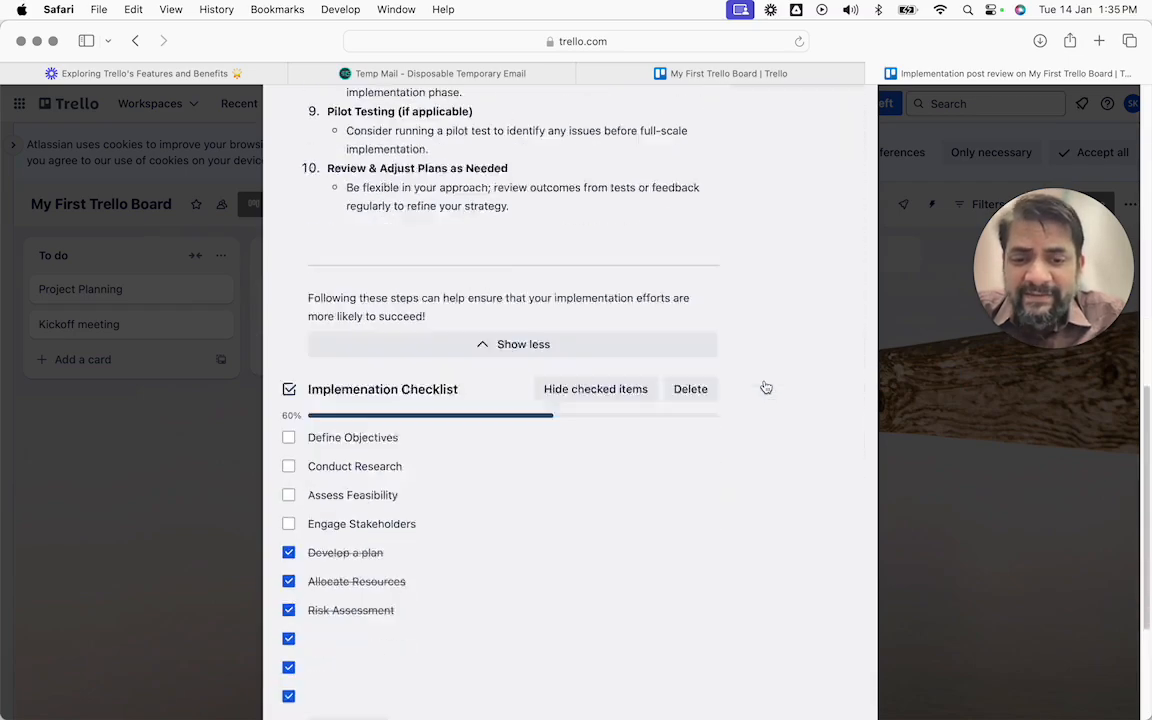
pyautogui.scroll(10, 663, 382)
pyautogui.scroll(8, 663, 382)
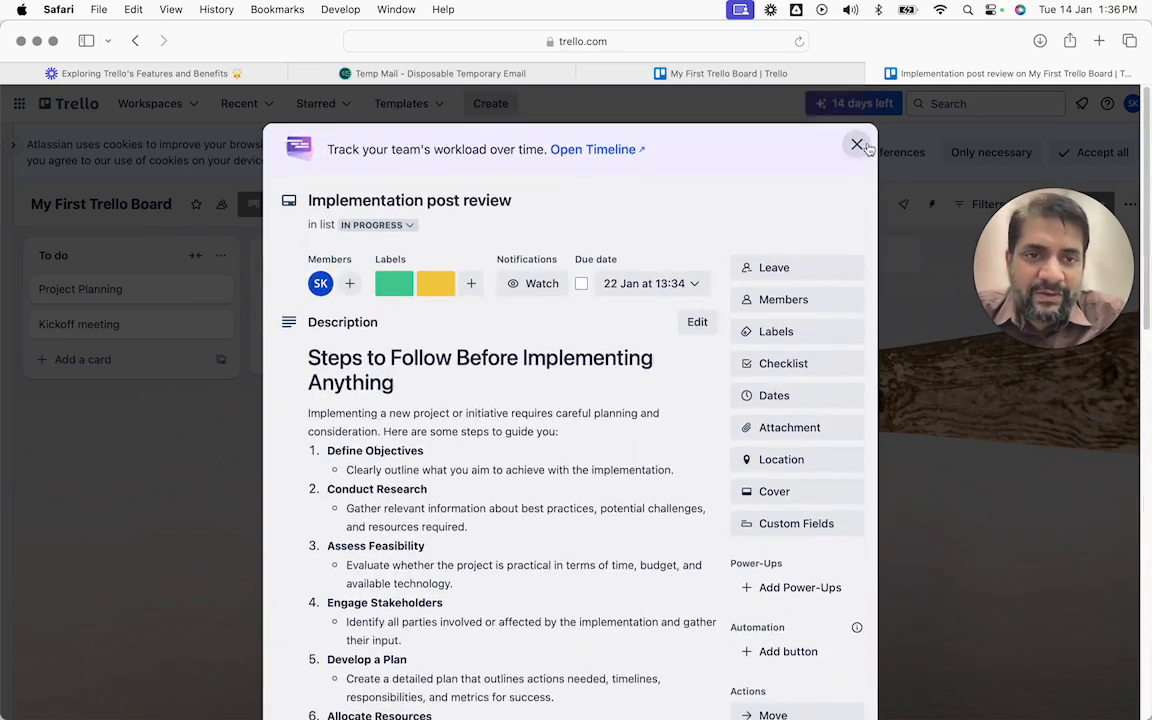
# Close and reopen the Implementation post review card, and start a comment mentioning all members on the card.
pyautogui.click(858, 145)
pyautogui.click(368, 311)
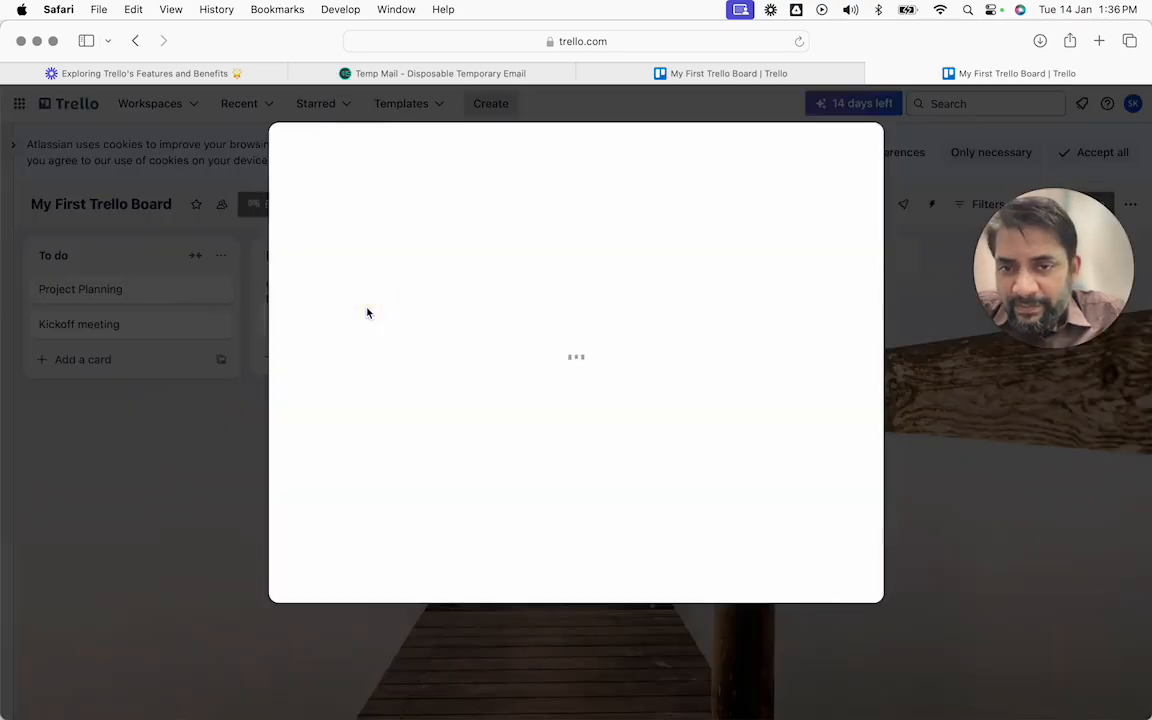
pyautogui.scroll(-10, 458, 379)
pyautogui.scroll(10, 458, 379)
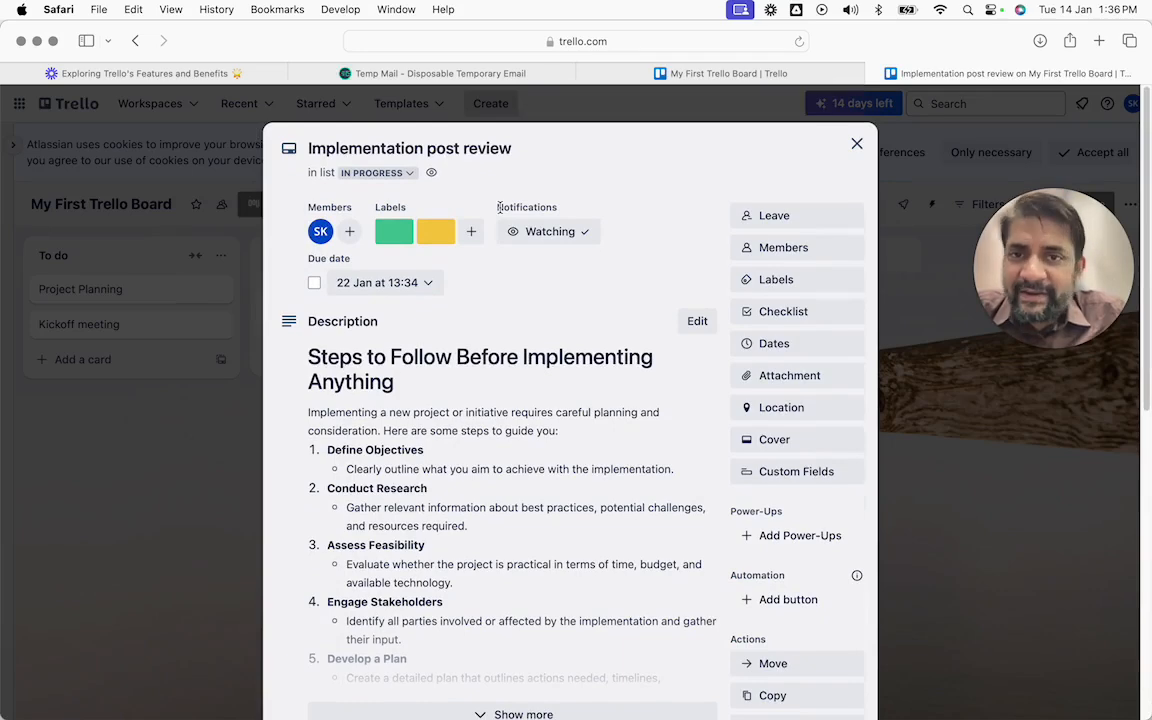
pyautogui.scroll(-10, 499, 230)
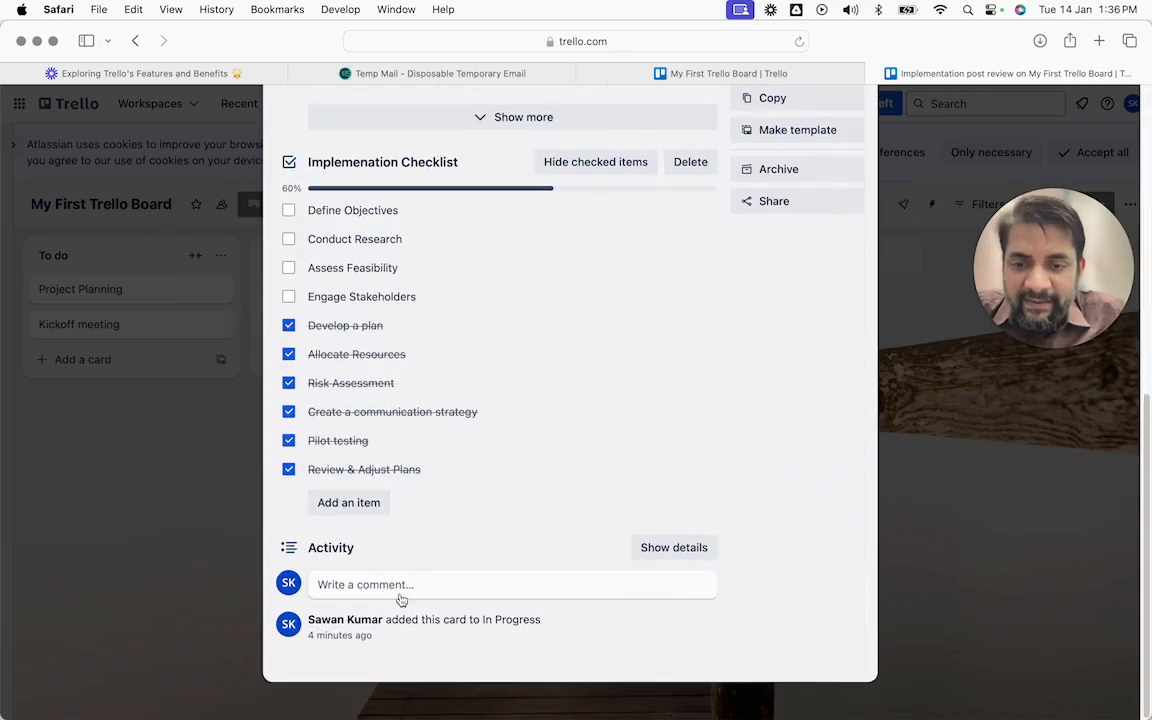
pyautogui.click(404, 585)
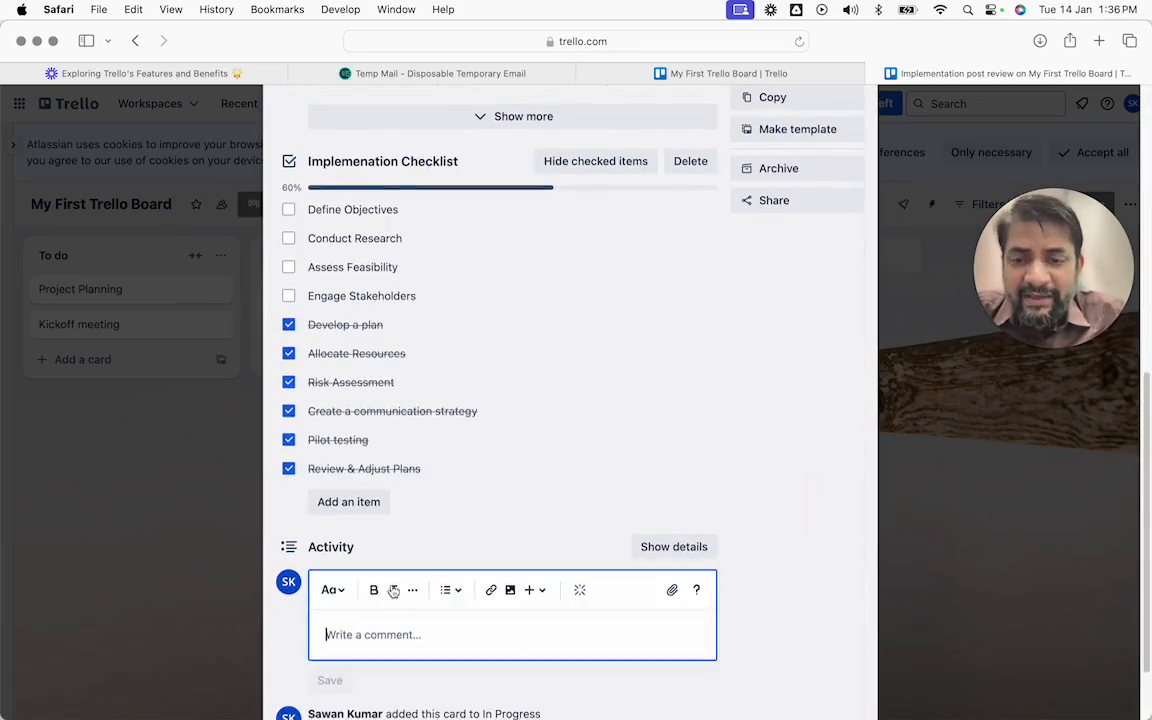
pyautogui.scroll(-2, 391, 589)
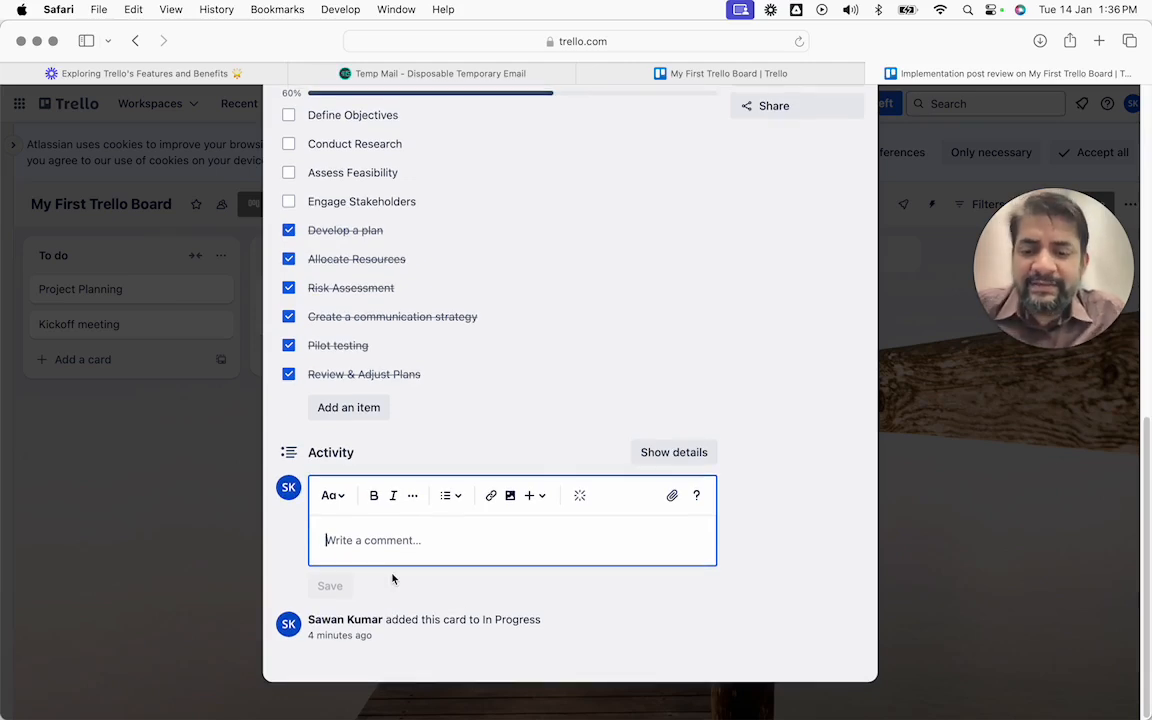
pyautogui.write('@')
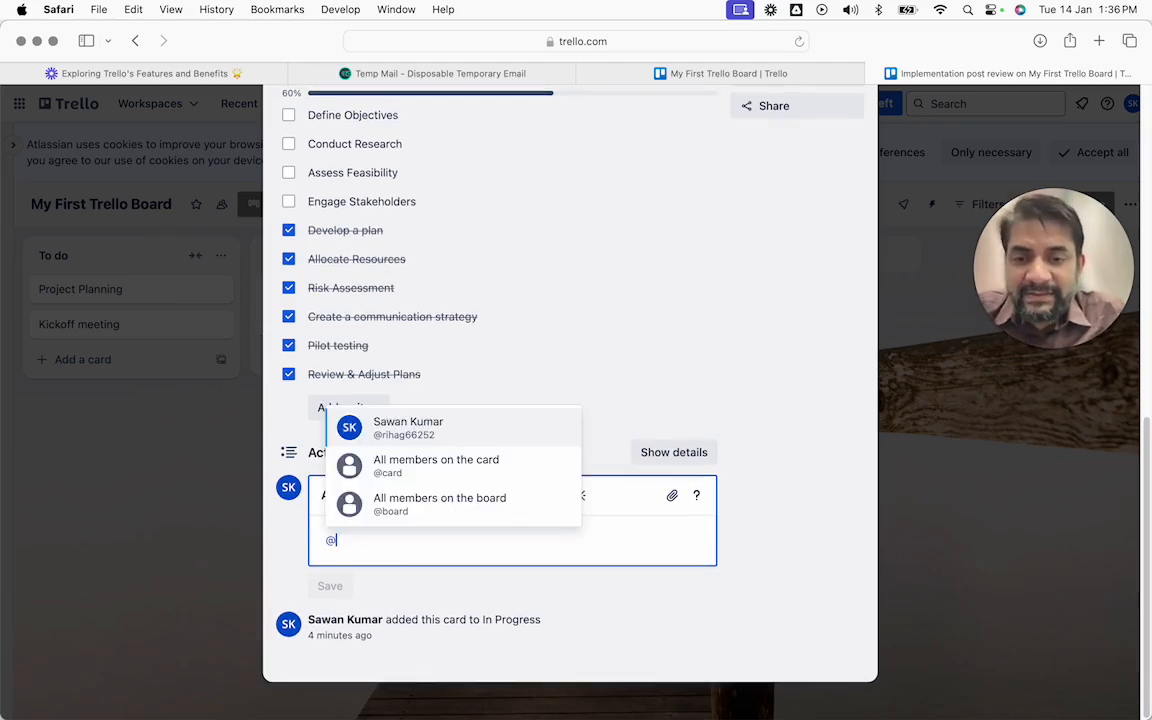
pyautogui.click(436, 462)
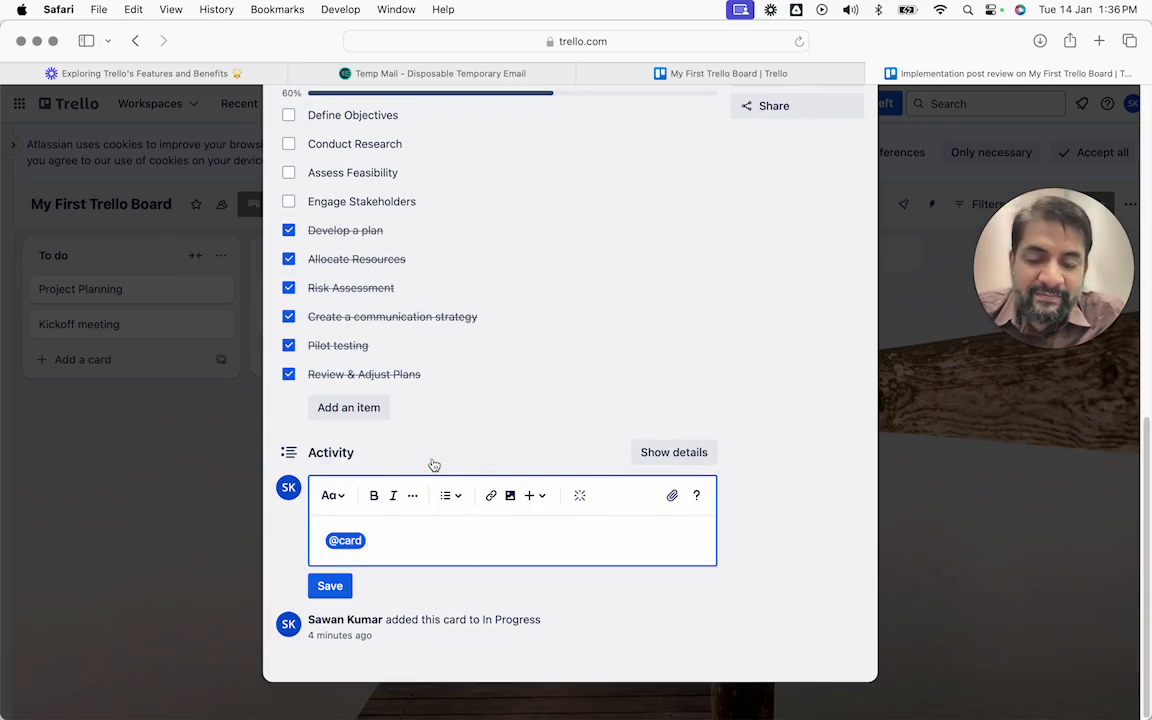
pyautogui.write('pelase')
pyautogui.press('BackSpace')
pyautogui.press('BackSpace')
pyautogui.press('BackSpace')
pyautogui.press('BackSpace')
pyautogui.press('BackSpace')
pyautogui.press('BackSpace')
pyautogui.write('se')
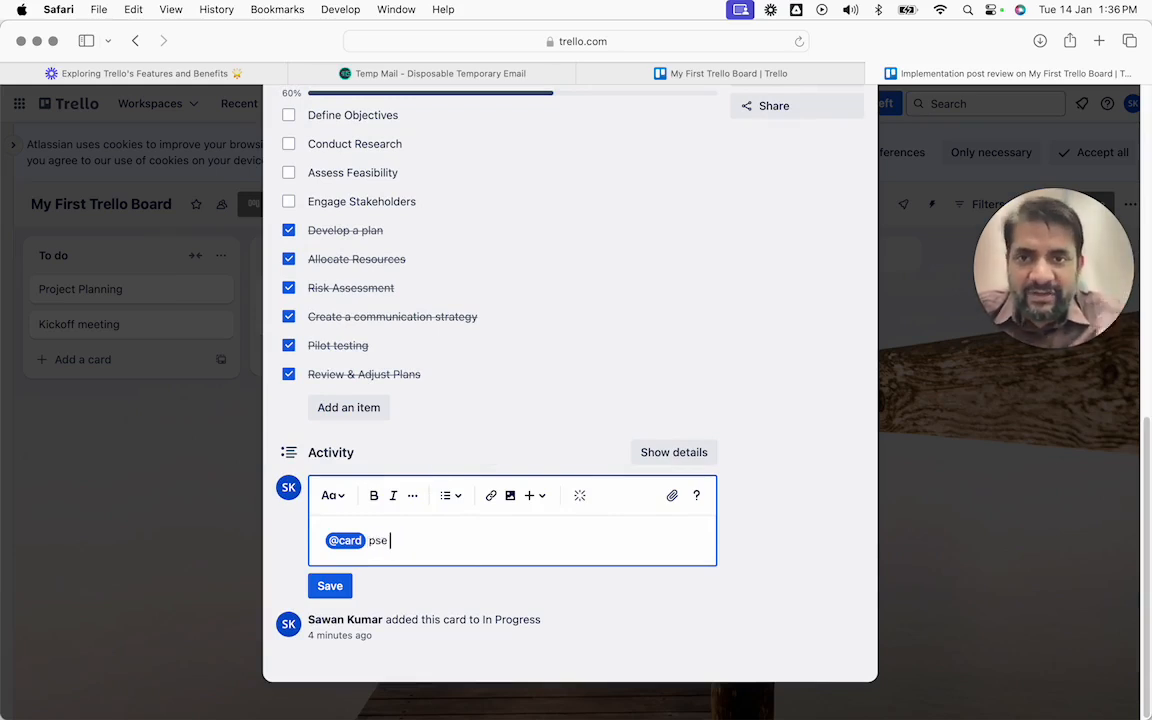
pyautogui.press('BackSpace')
pyautogui.press('BackSpace')
pyautogui.press('BackSpace')
pyautogui.press('BackSpace')
pyautogui.press('BackSpace')
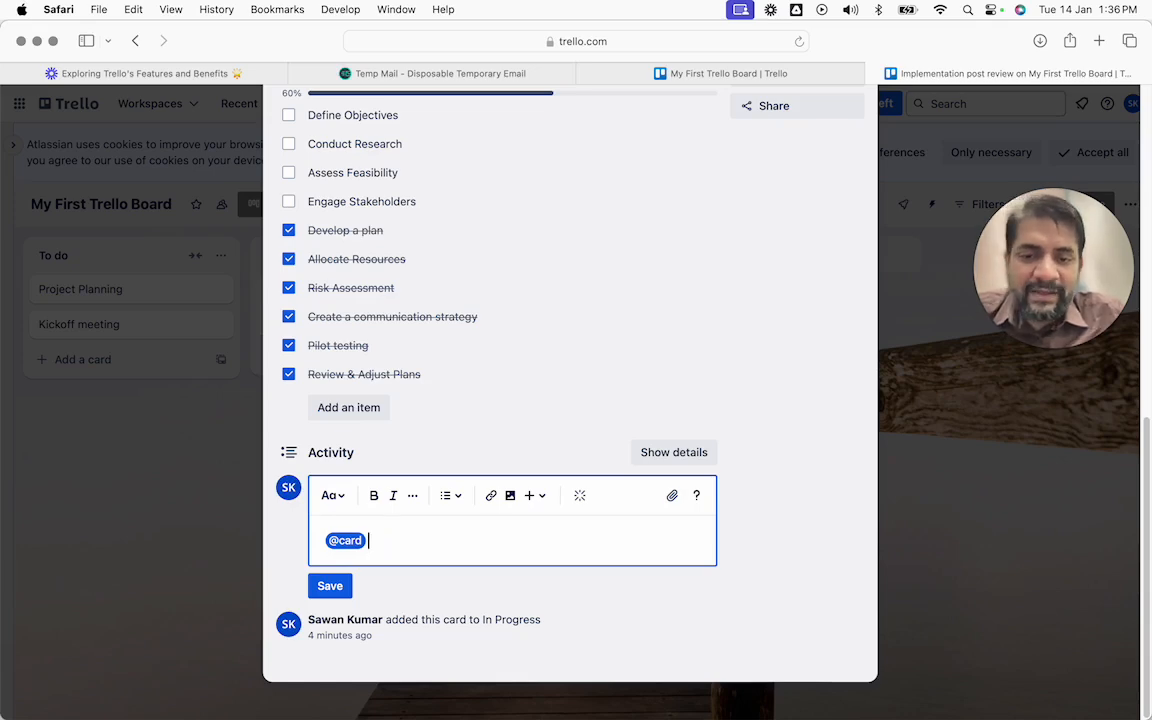
# Review the Adding and Managing Cards and Automation with Butler slides alongside the card's description, checklist and options.
pyautogui.scroll(10, 437, 571)
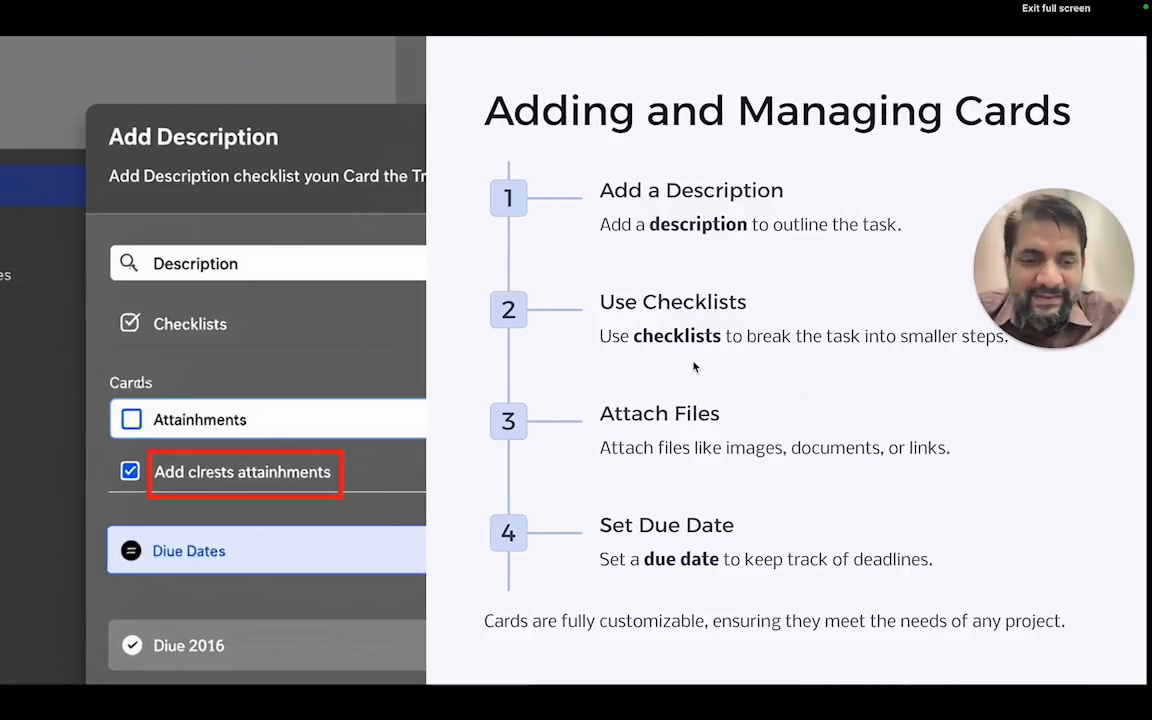
pyautogui.press('Right')
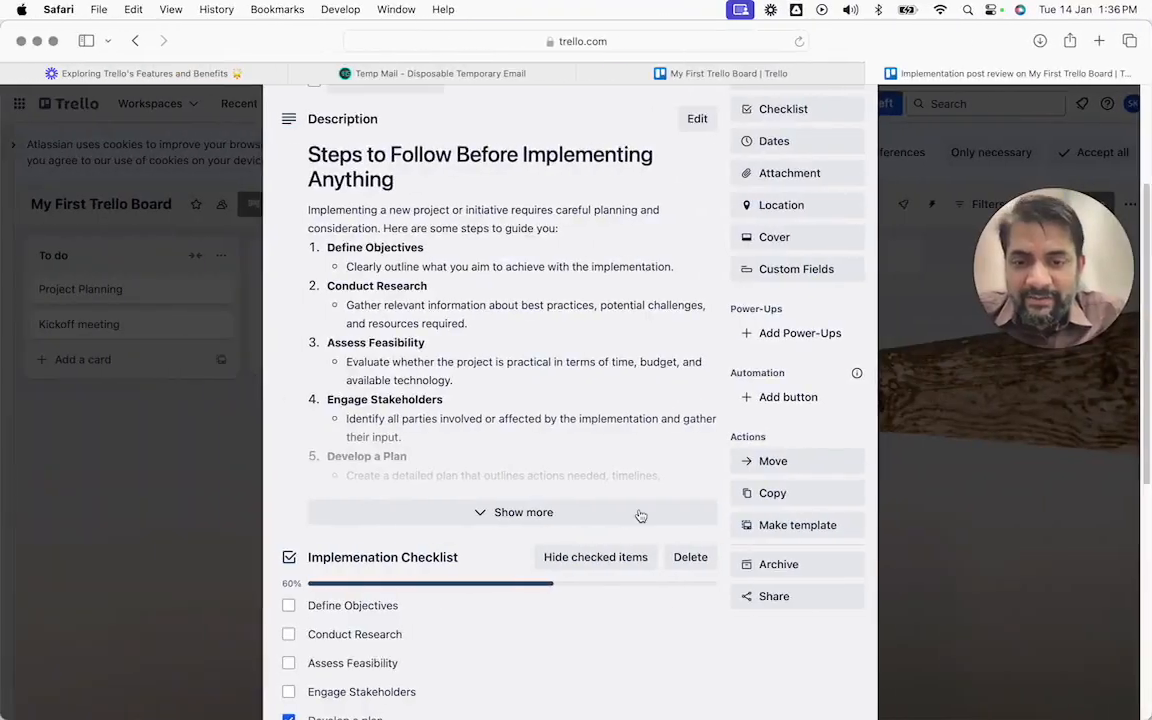
pyautogui.scroll(-5, 640, 514)
pyautogui.click(640, 514)
pyautogui.scroll(10, 494, 540)
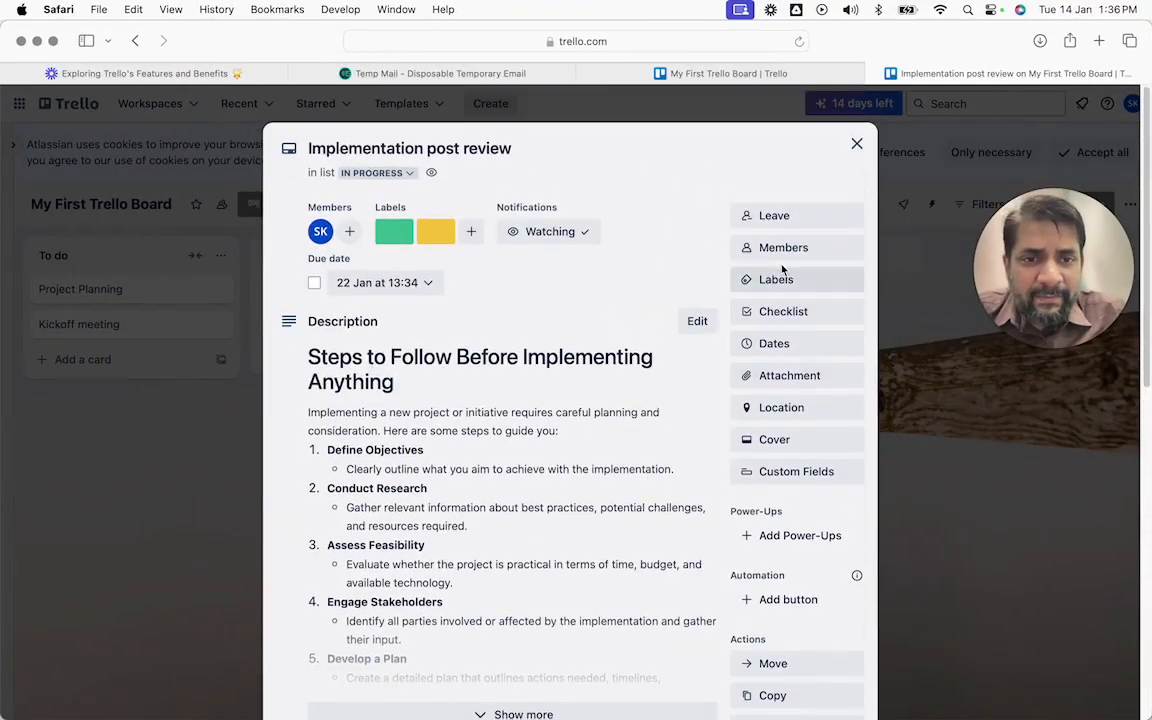
pyautogui.scroll(-10, 396, 558)
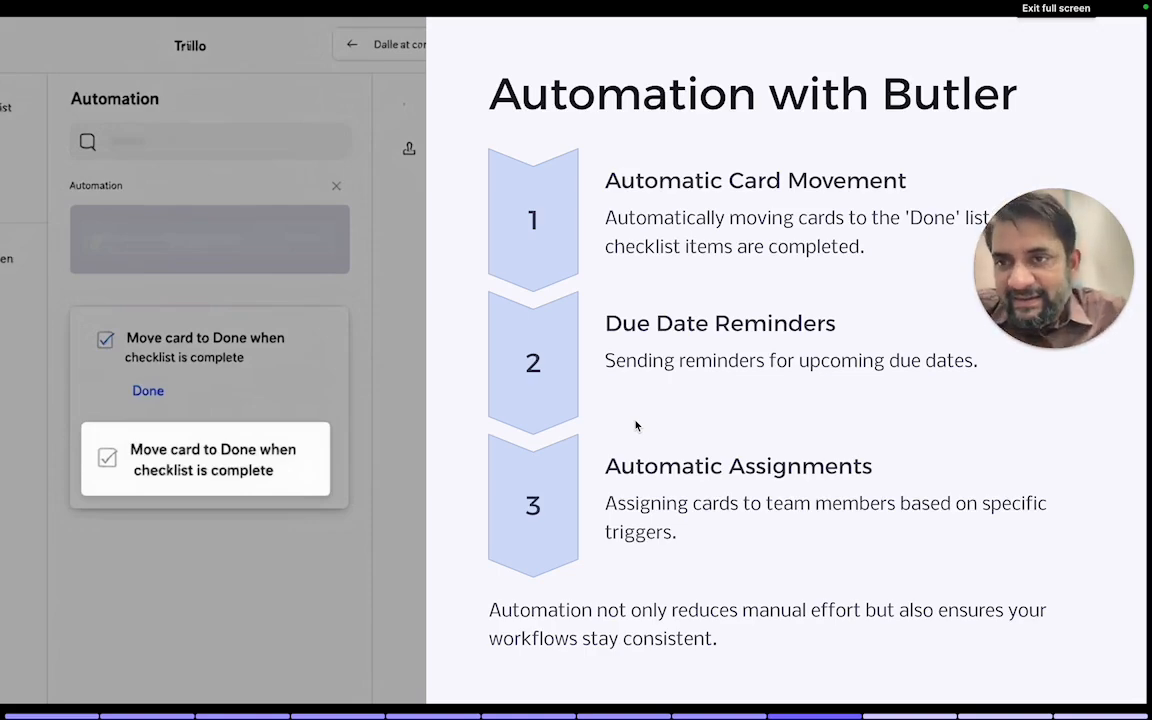
pyautogui.hotkey('ctrl', 'Left')
pyautogui.scroll(10, 636, 424)
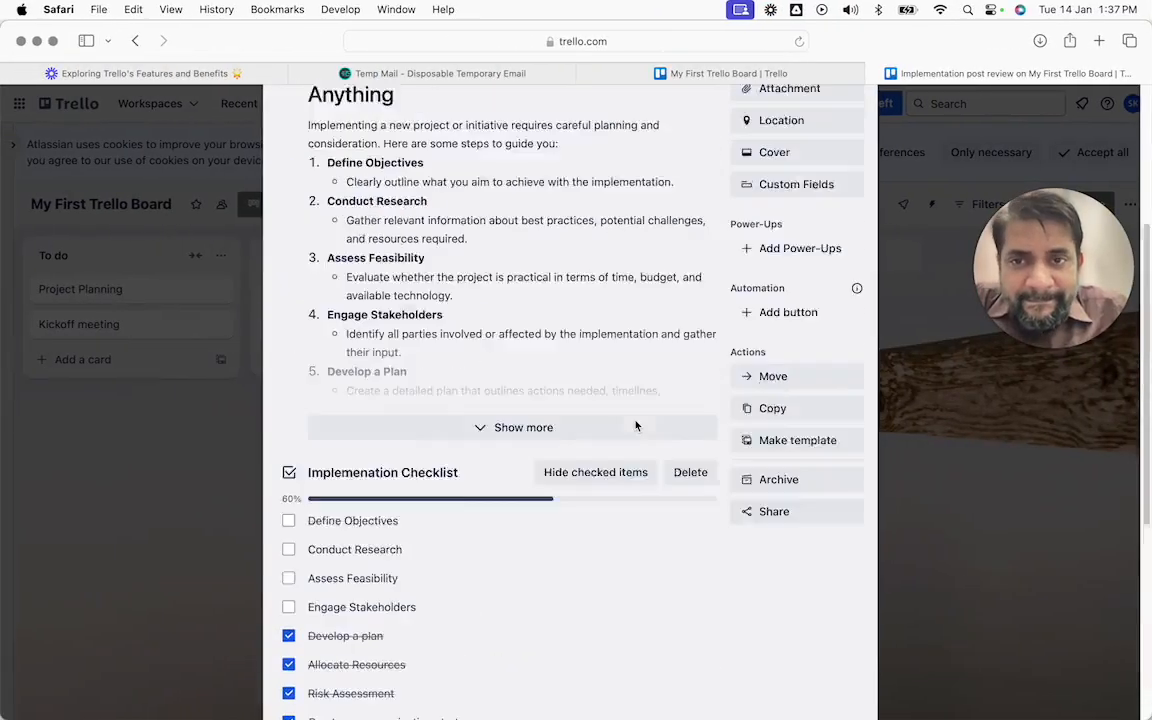
# Examine the automation button templates available for the card, along with its remaining options.
pyautogui.scroll(-5, 636, 424)
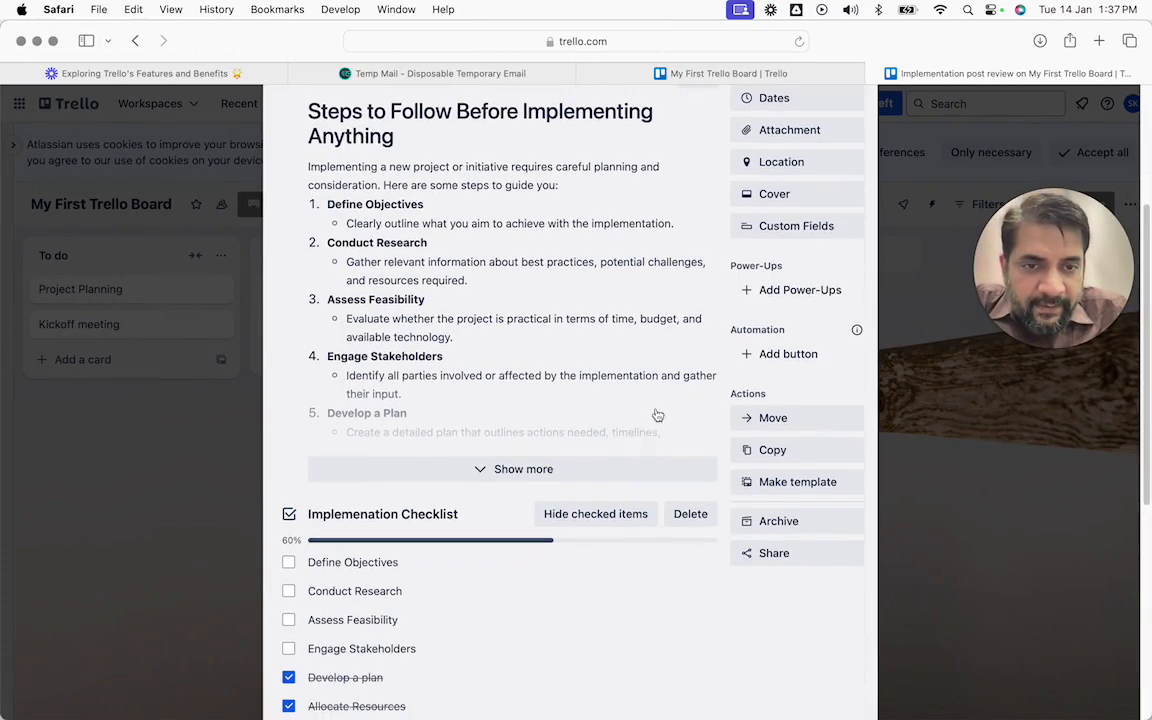
pyautogui.click(765, 354)
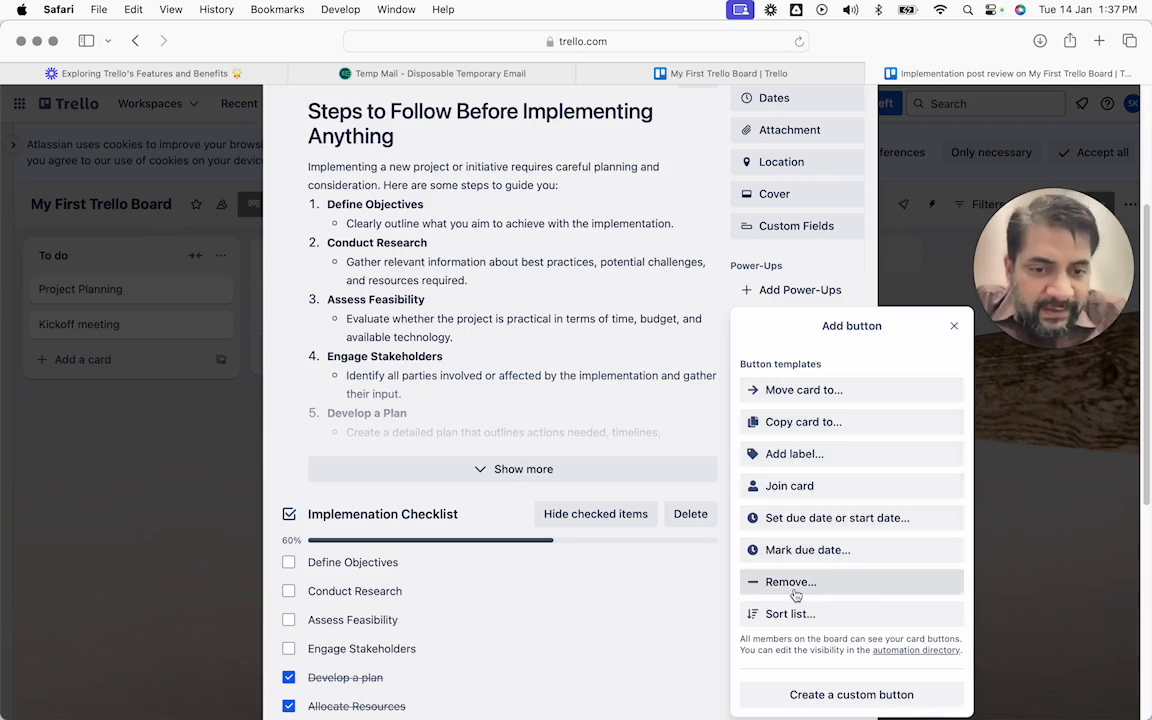
pyautogui.click(954, 326)
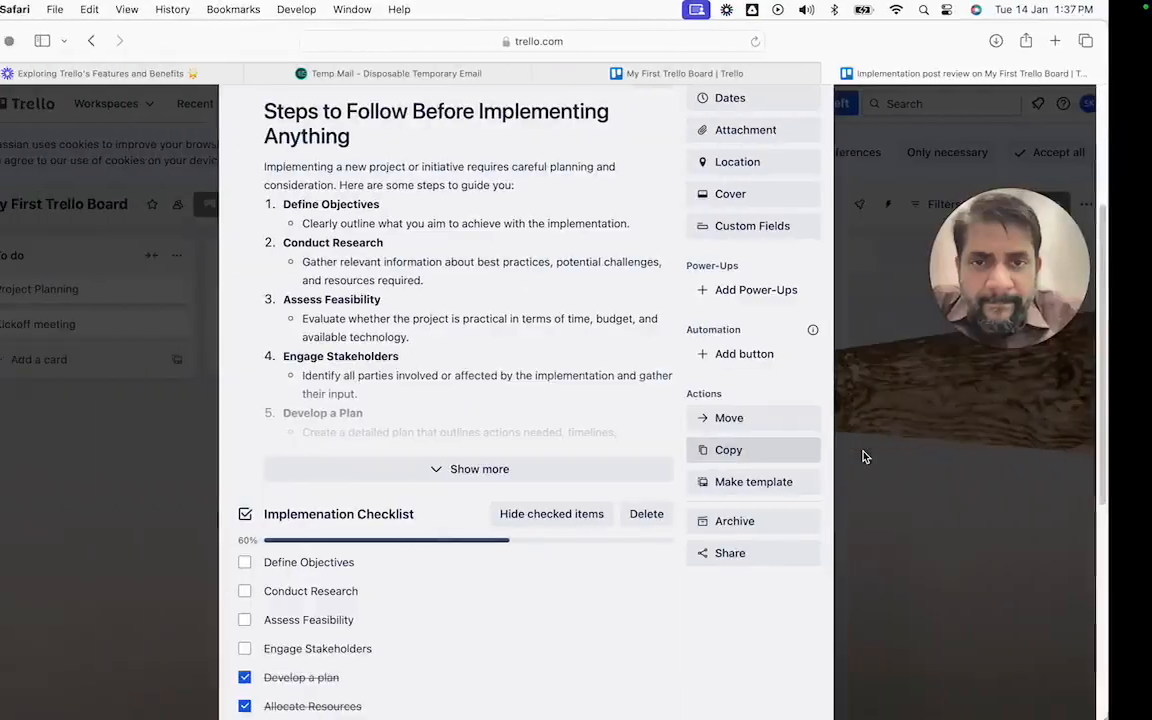
pyautogui.scroll(5, 725, 406)
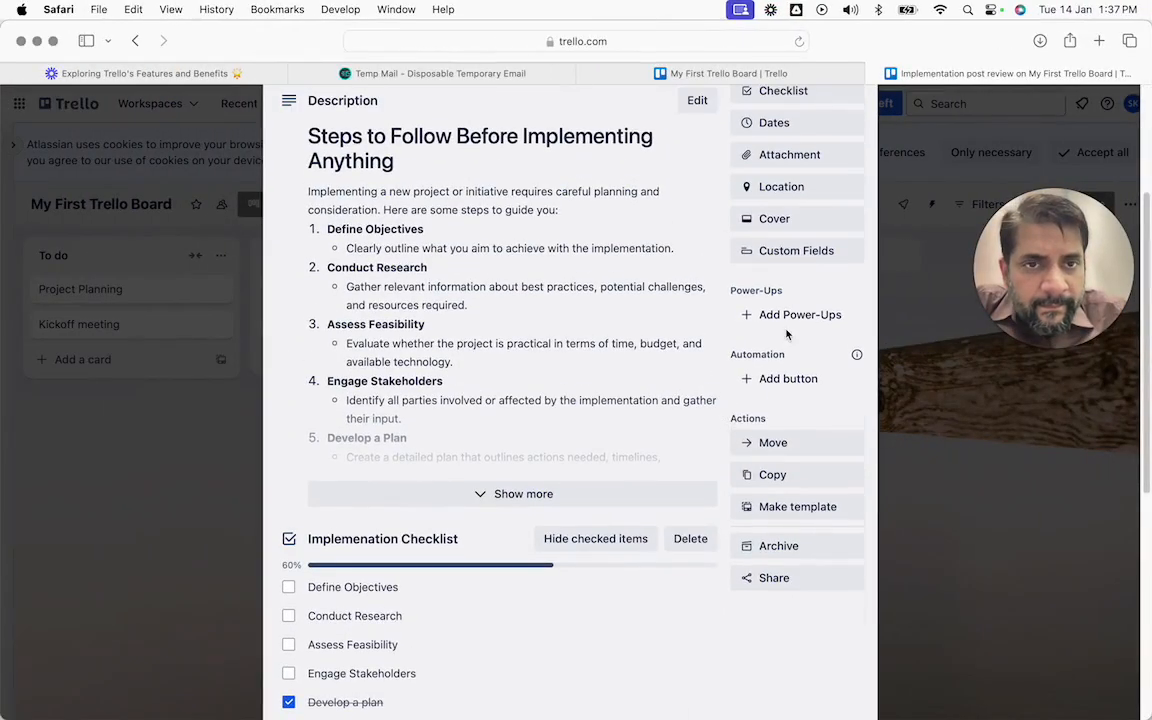
pyautogui.scroll(3, 787, 335)
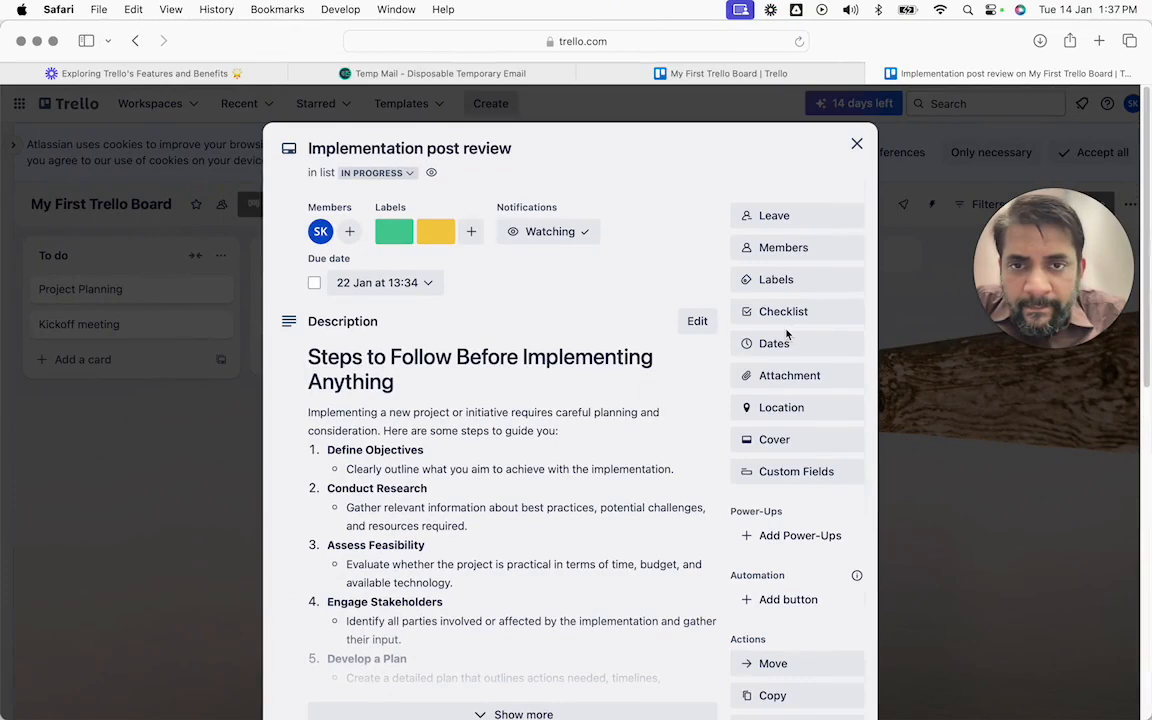
pyautogui.scroll(-6, 787, 335)
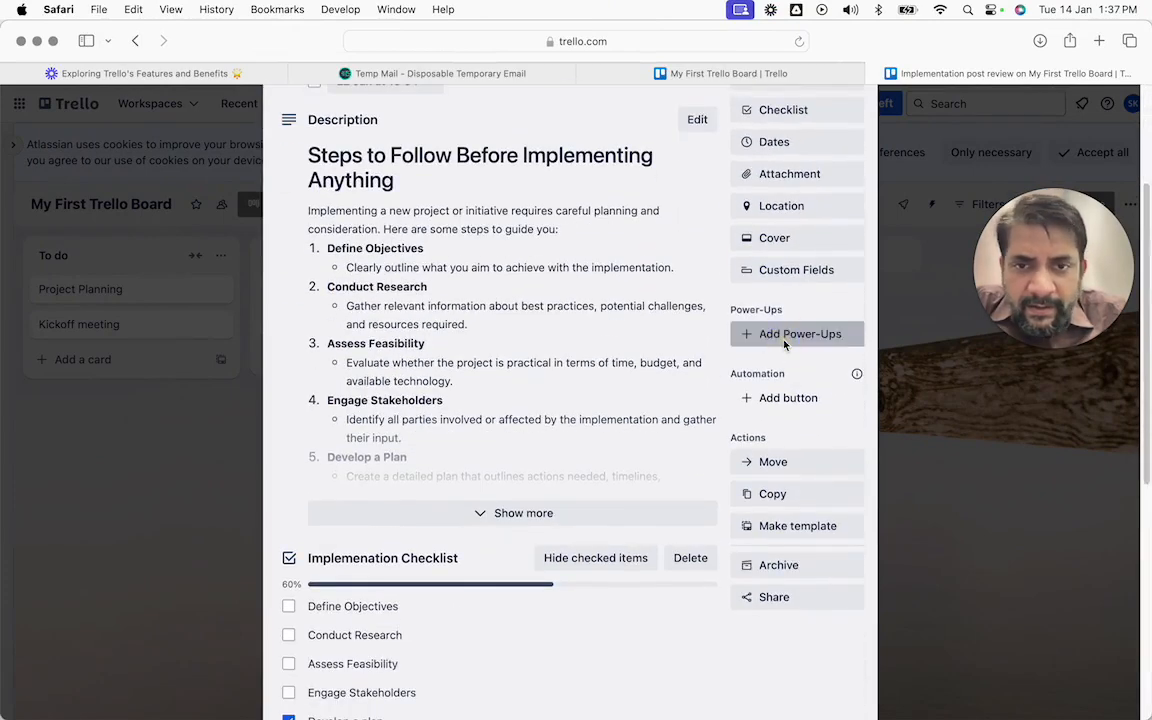
# Browse the Power-Ups directory, search it for "butl", and close the directory.
pyautogui.click(785, 336)
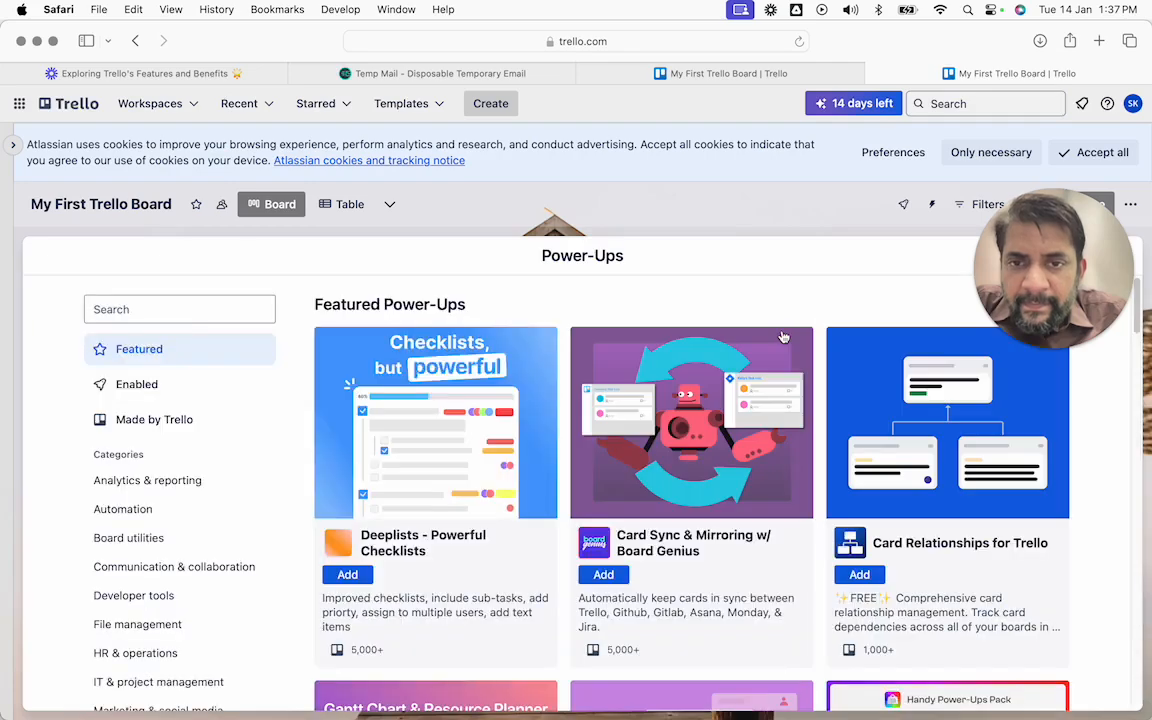
pyautogui.click(164, 305)
pyautogui.write('bu')
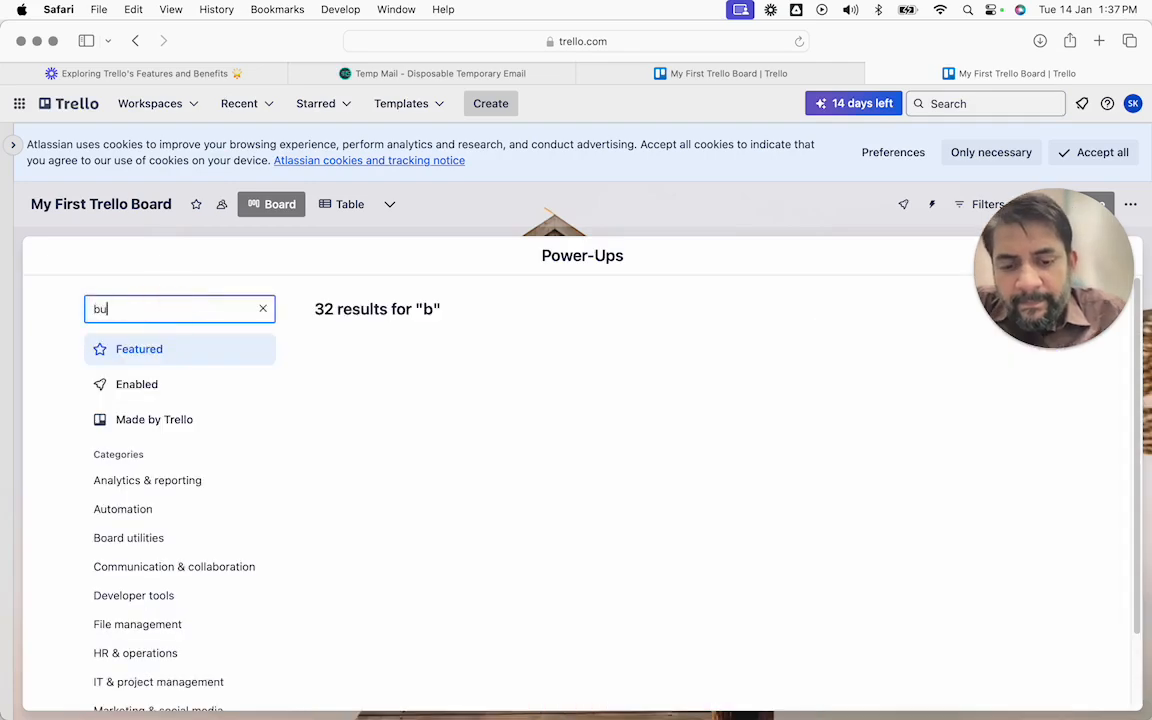
pyautogui.write('t')
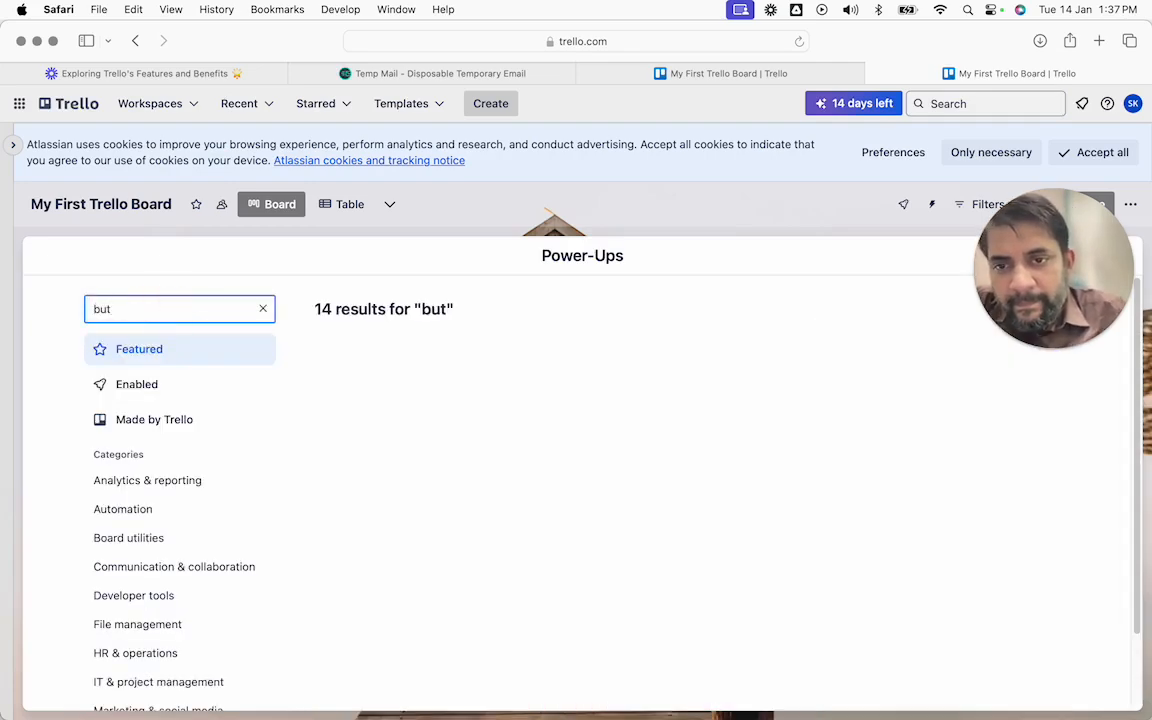
pyautogui.write('l')
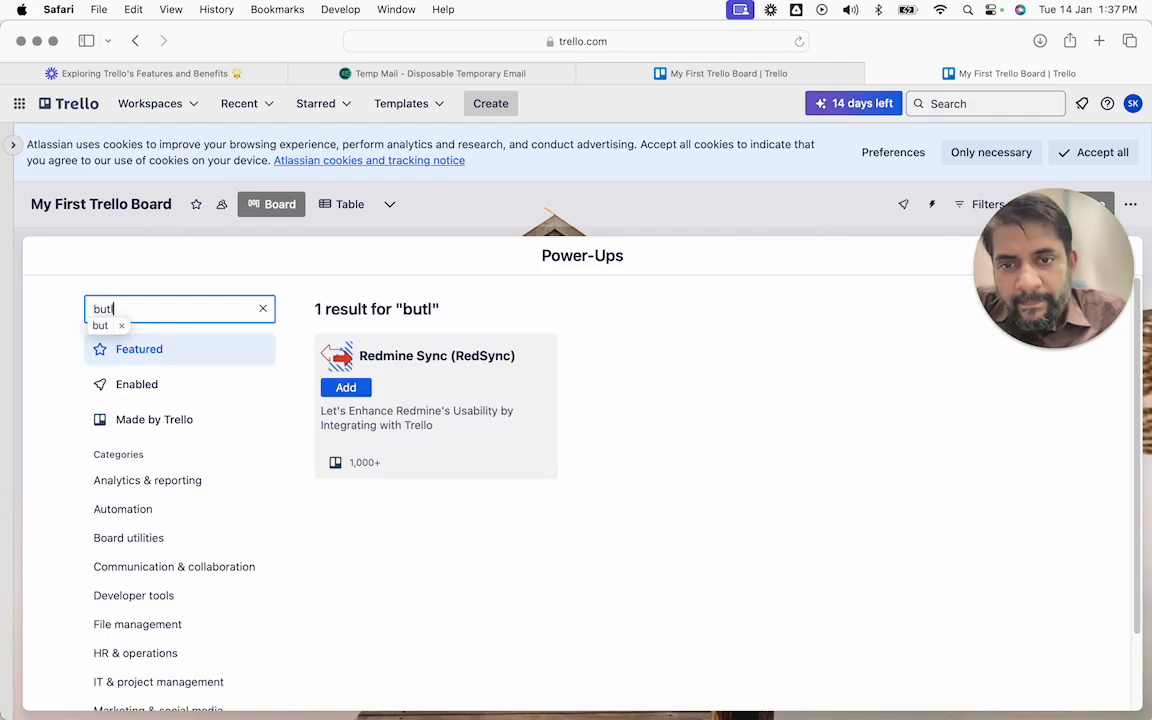
pyautogui.press('Escape')
pyautogui.press('Escape')
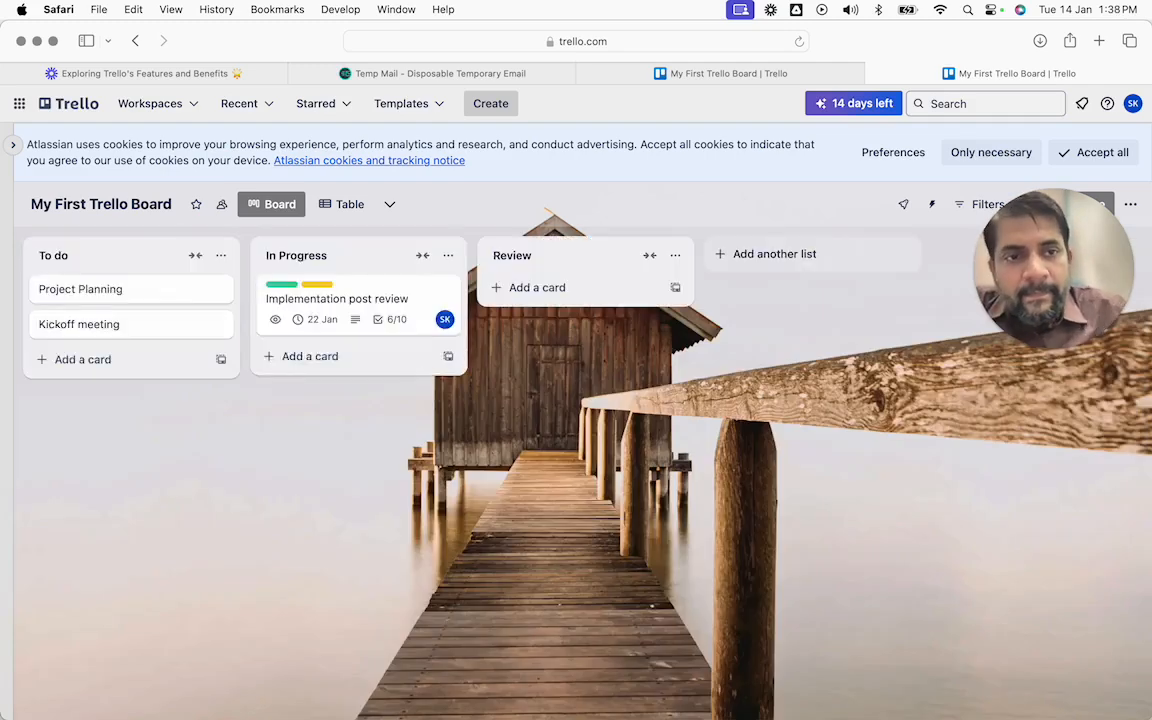
# Open the automation directory from the Implementation post review card's automation information and review the Automation tips page.
pyautogui.click(353, 298)
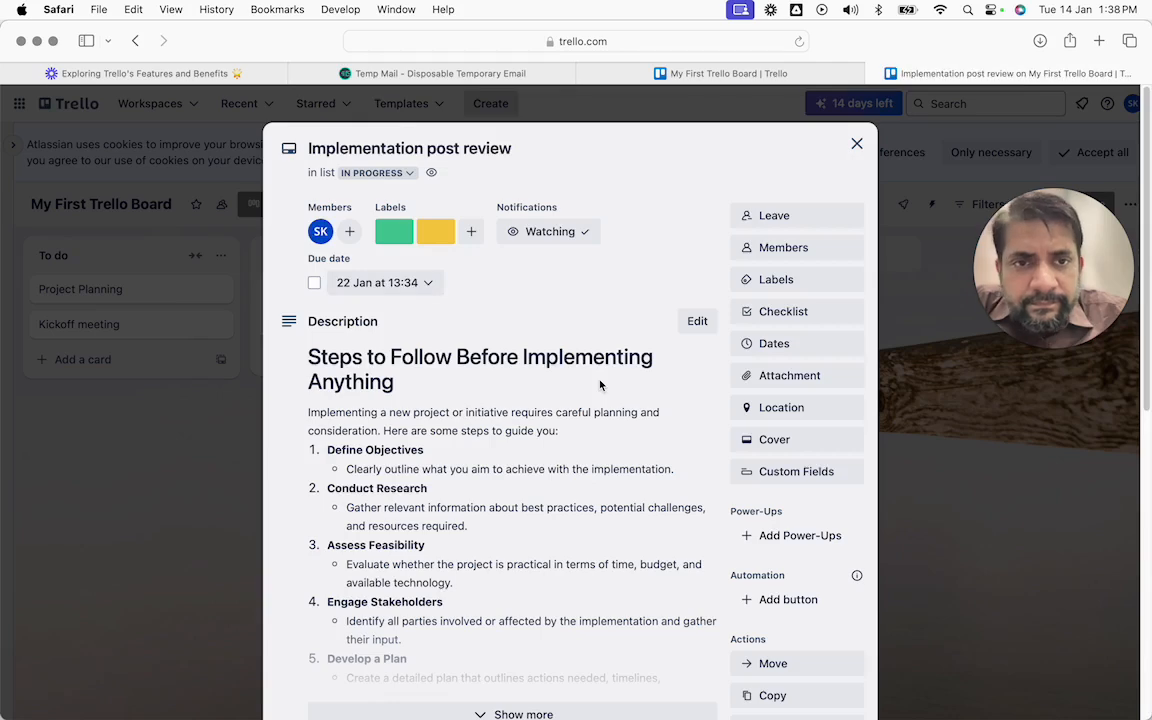
pyautogui.scroll(-5, 560, 370)
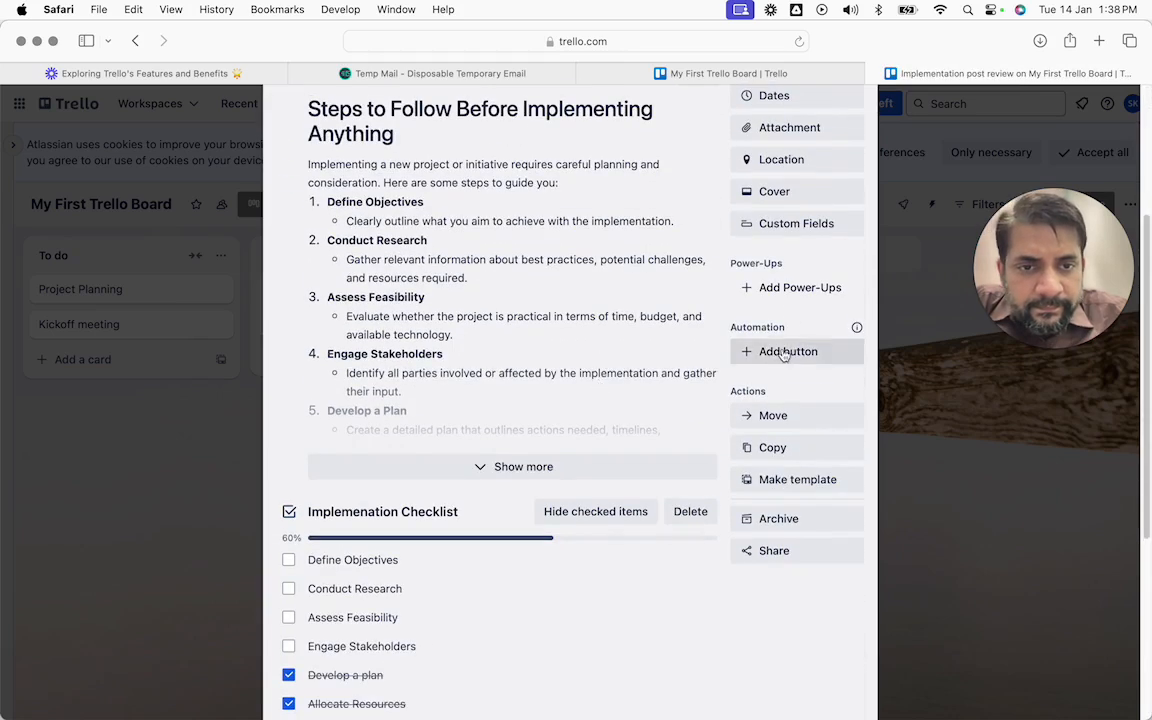
pyautogui.click(858, 329)
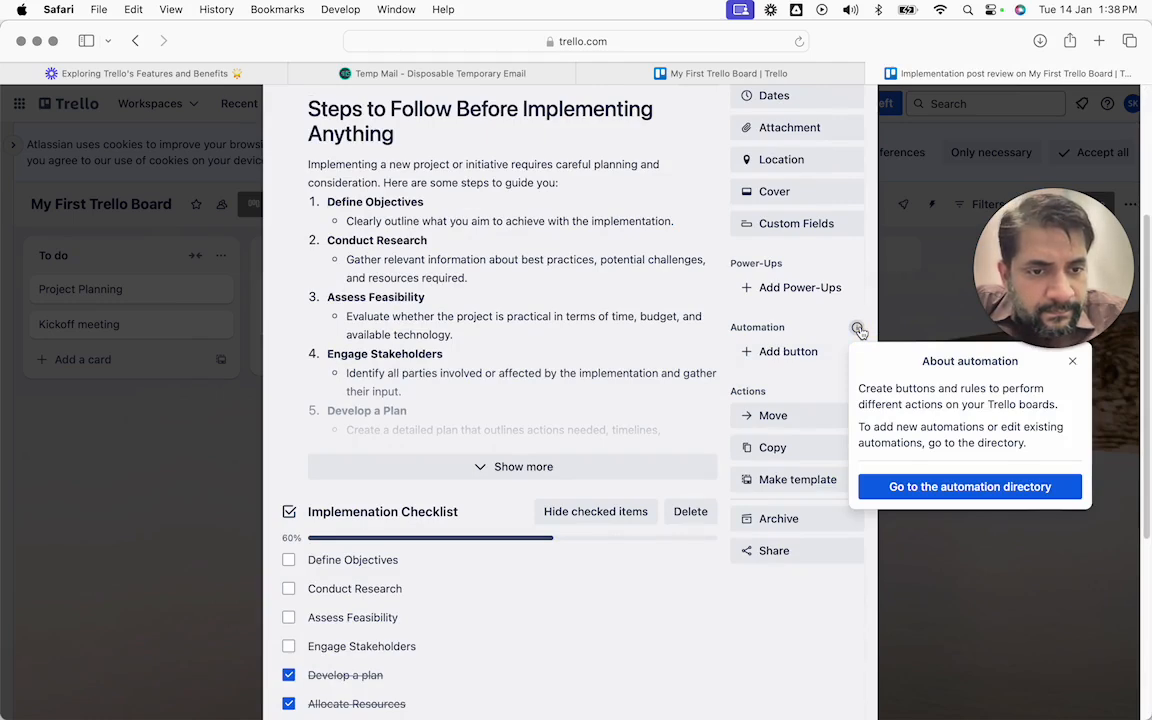
pyautogui.click(903, 487)
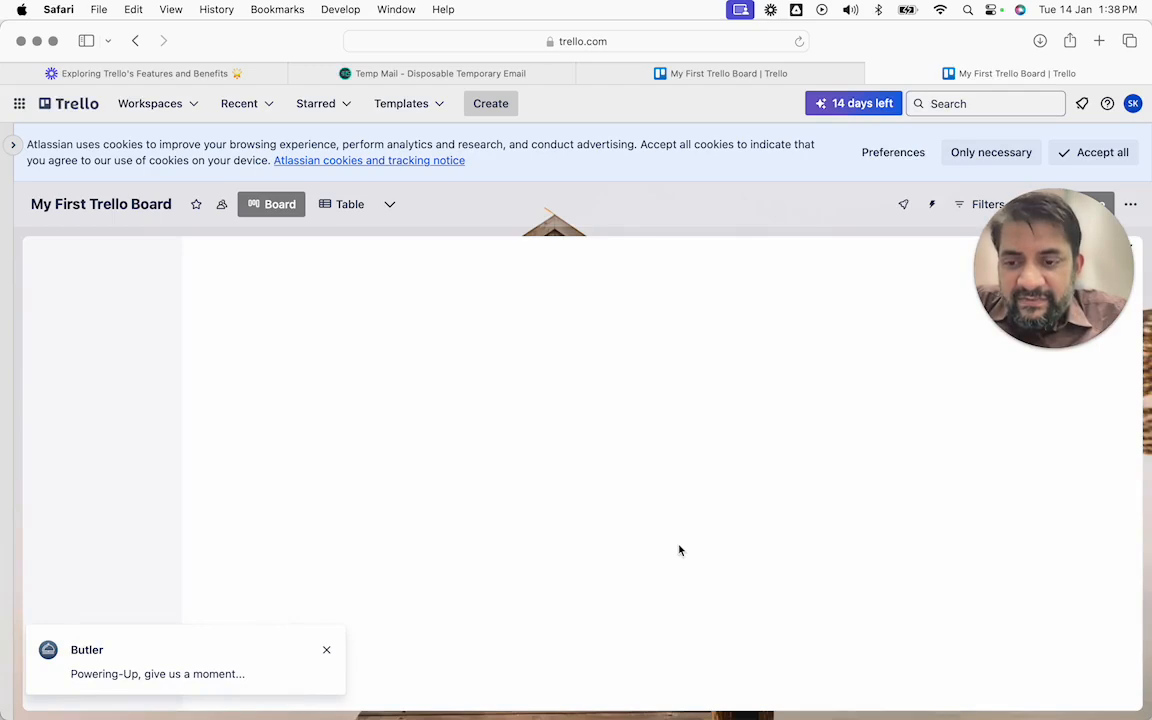
pyautogui.scroll(-3, 425, 597)
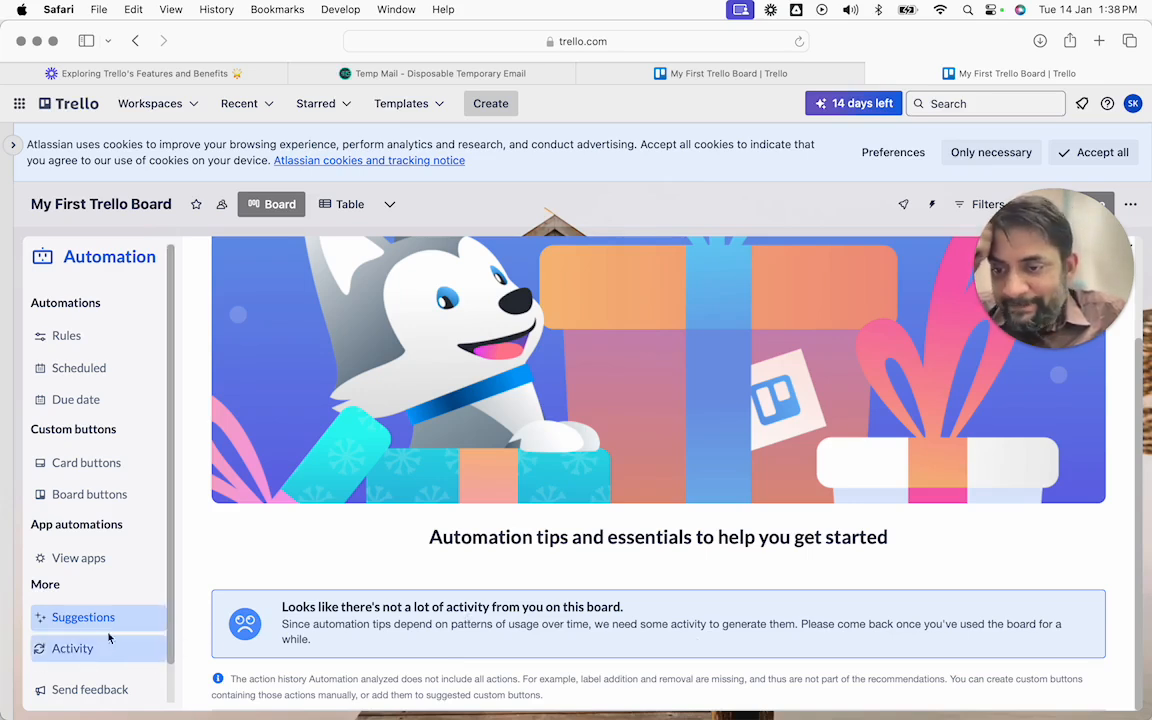
pyautogui.scroll(3, 224, 428)
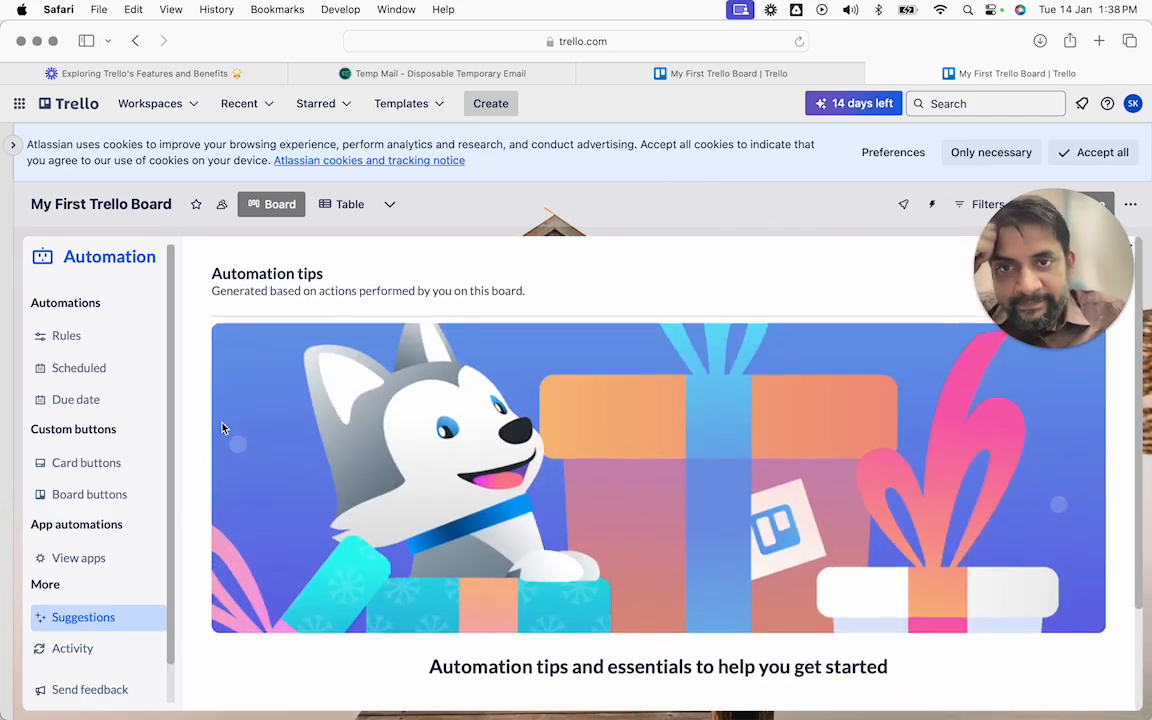
# Accept all cookies and close the automation directory to return to the board.
pyautogui.click(1065, 155)
pyautogui.scroll(-5, 298, 489)
pyautogui.scroll(5, 298, 489)
pyautogui.click(1127, 191)
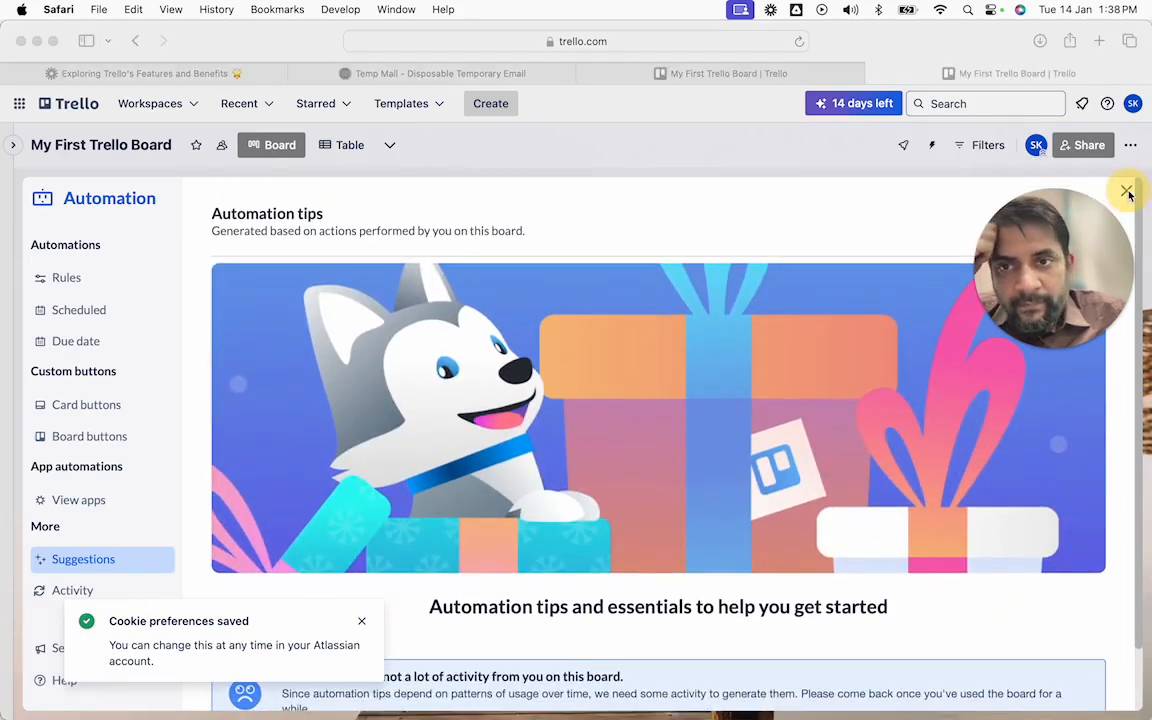
pyautogui.click(1127, 191)
pyautogui.click(1127, 191)
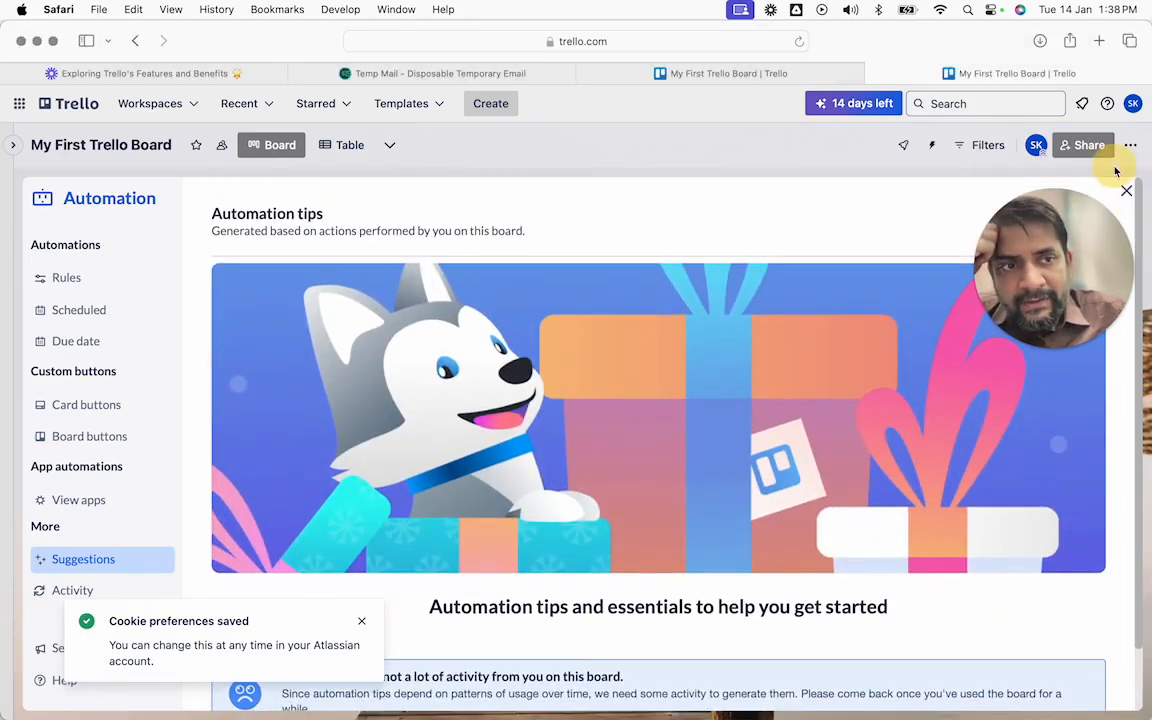
pyautogui.click(1127, 191)
pyautogui.click(353, 227)
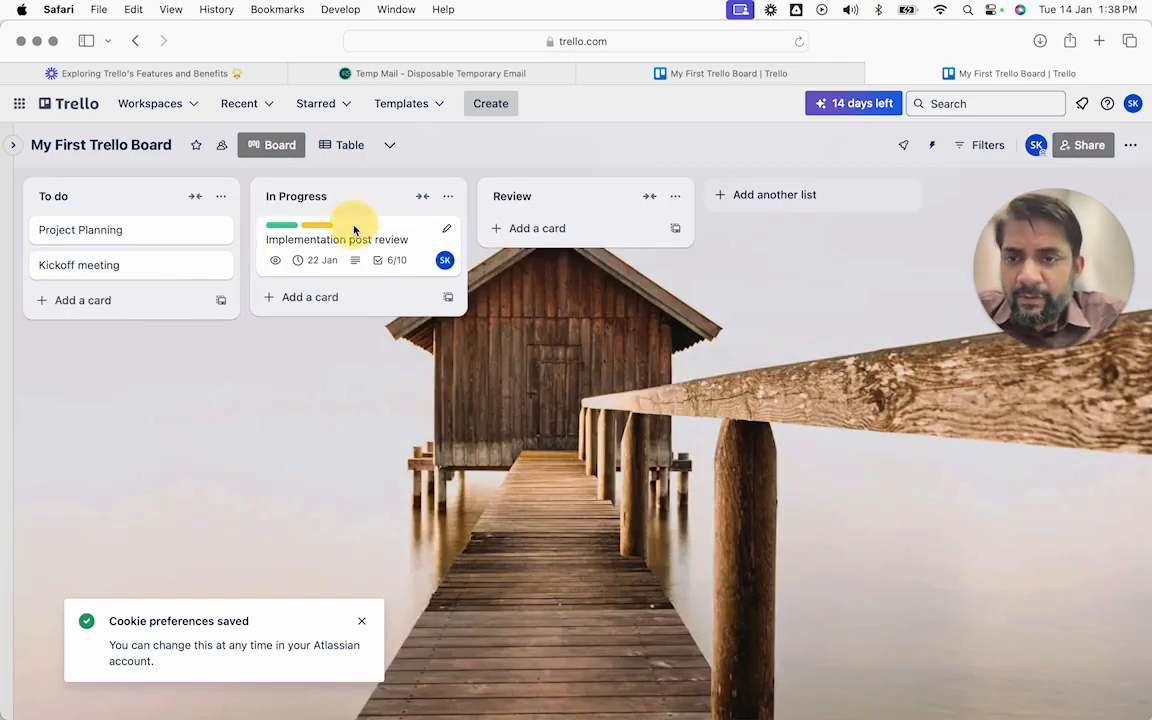
pyautogui.scroll(-5, 698, 529)
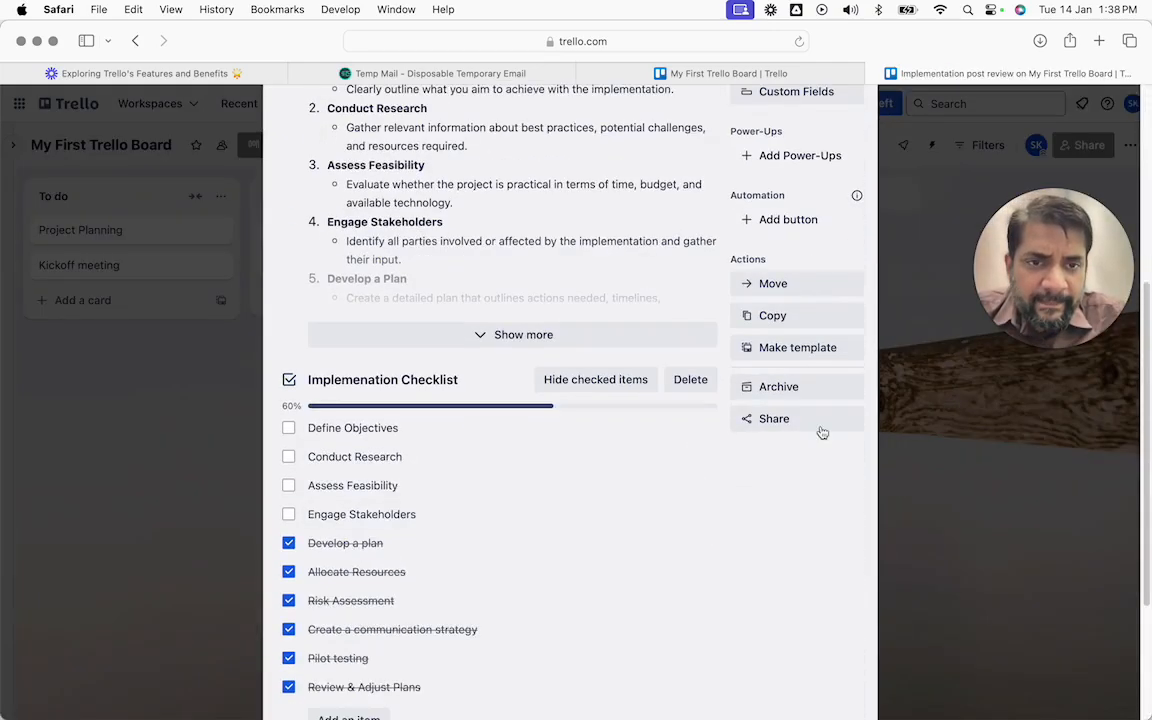
pyautogui.scroll(3, 823, 432)
pyautogui.click(781, 447)
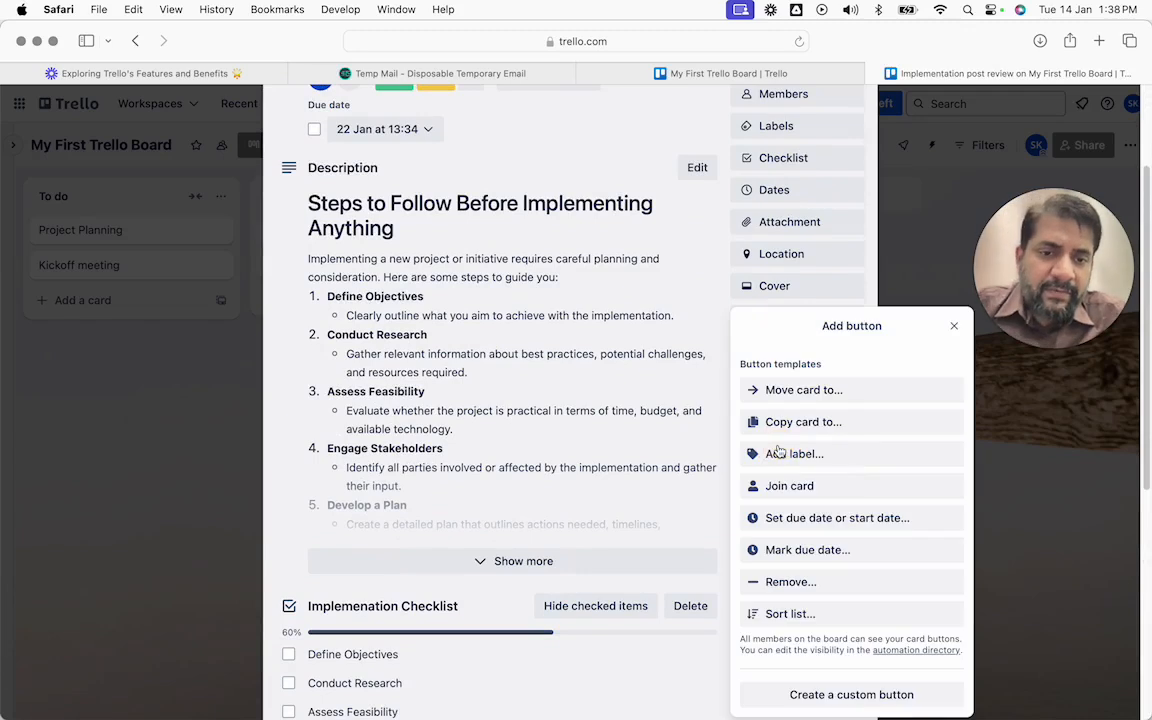
pyautogui.click(803, 390)
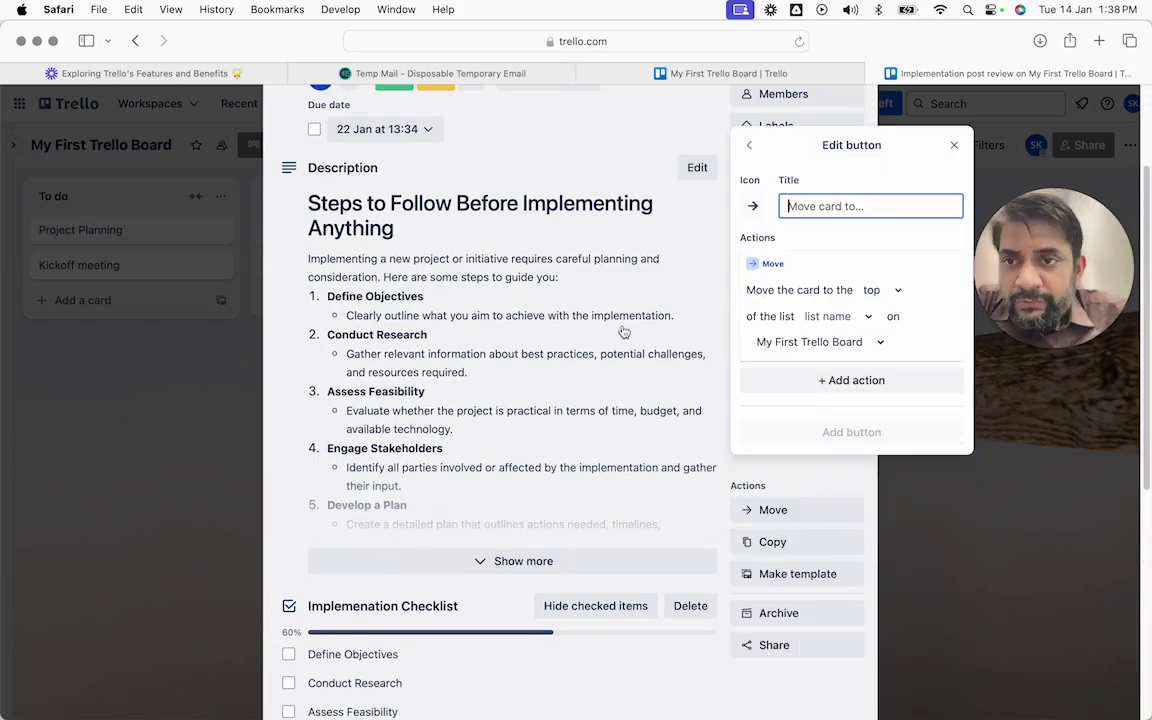
pyautogui.click(760, 211)
pyautogui.click(796, 206)
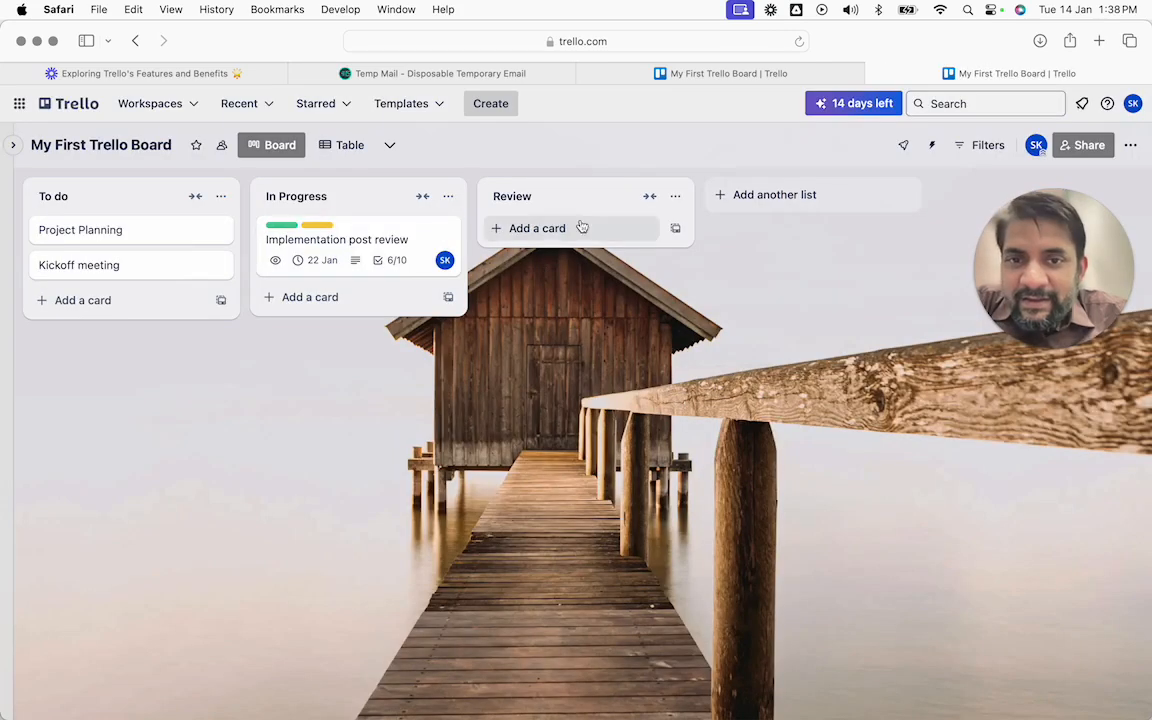
# Open the Implementation post review card and start a "Move card to" automation button titled "Review".
pyautogui.click(329, 239)
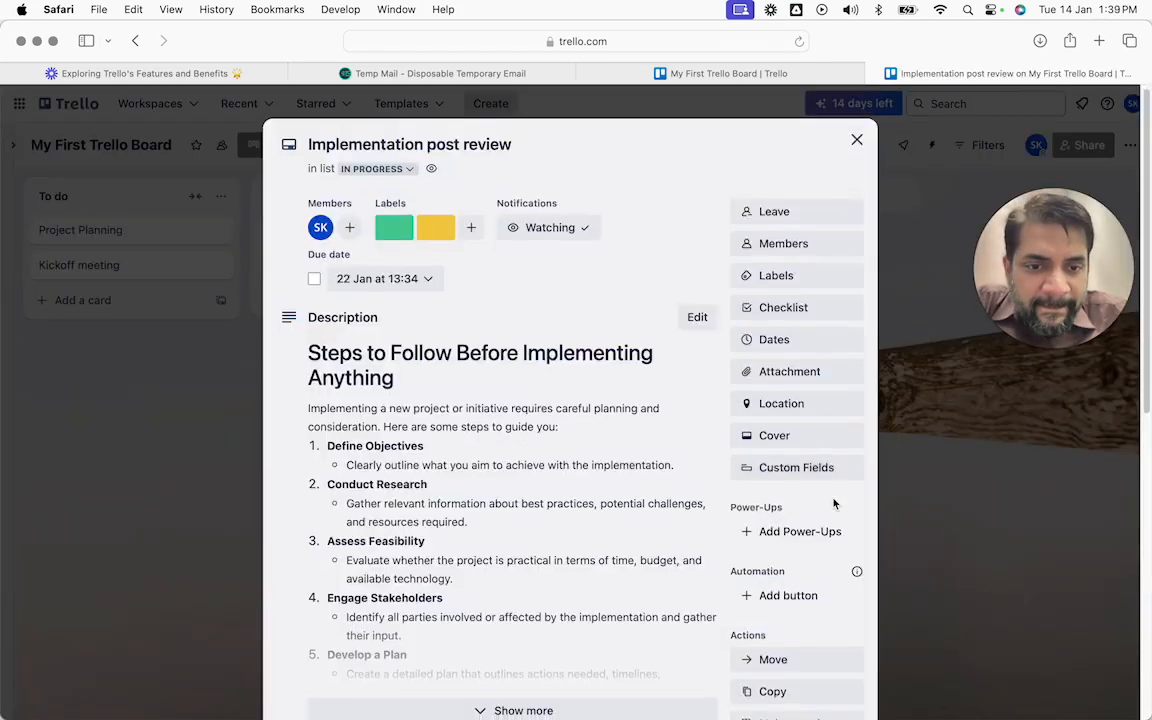
pyautogui.scroll(-5, 795, 395)
pyautogui.click(789, 254)
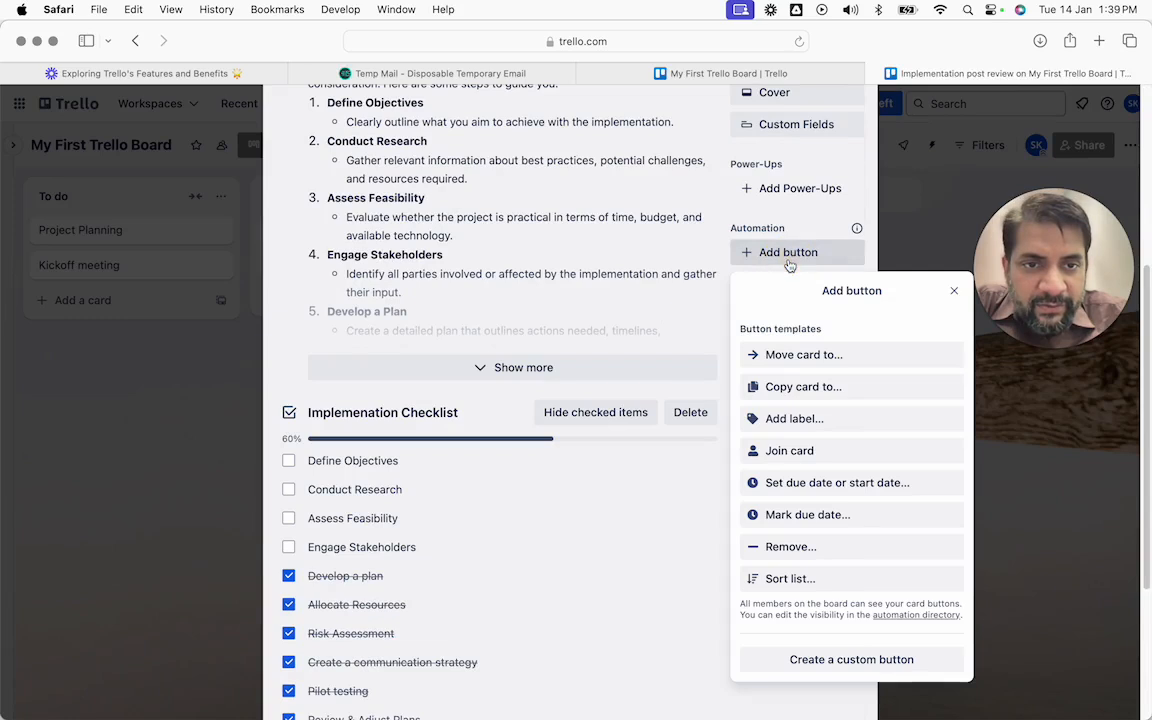
pyautogui.click(789, 358)
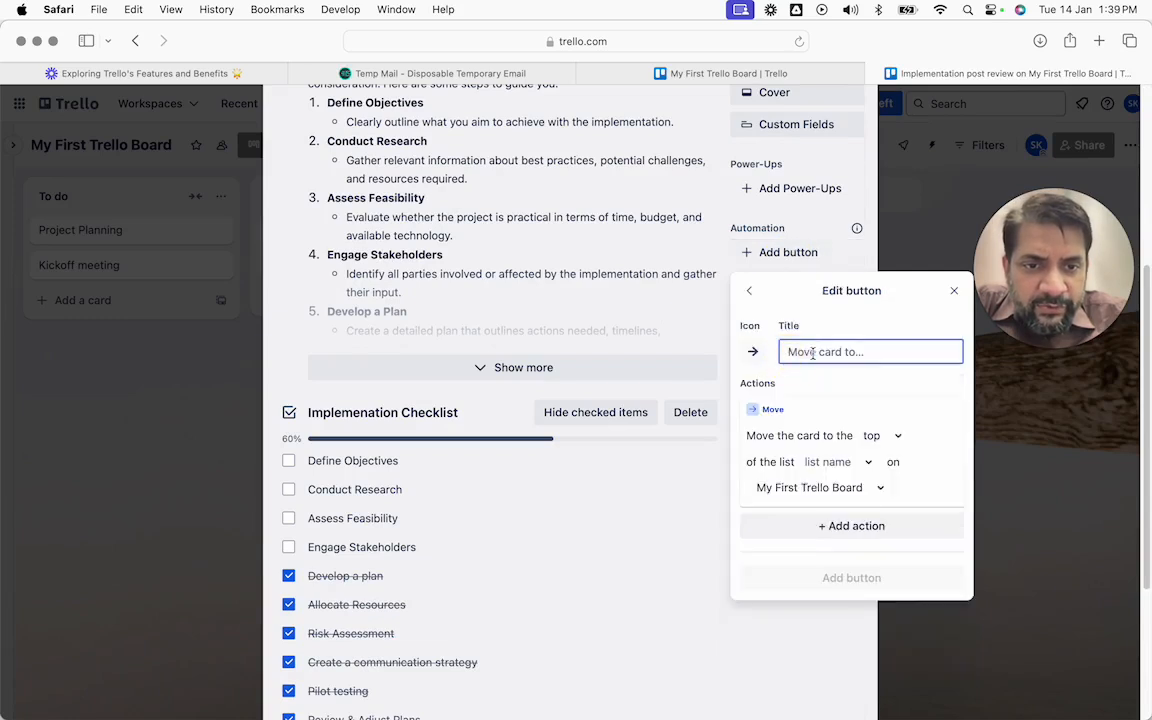
pyautogui.write('Review')
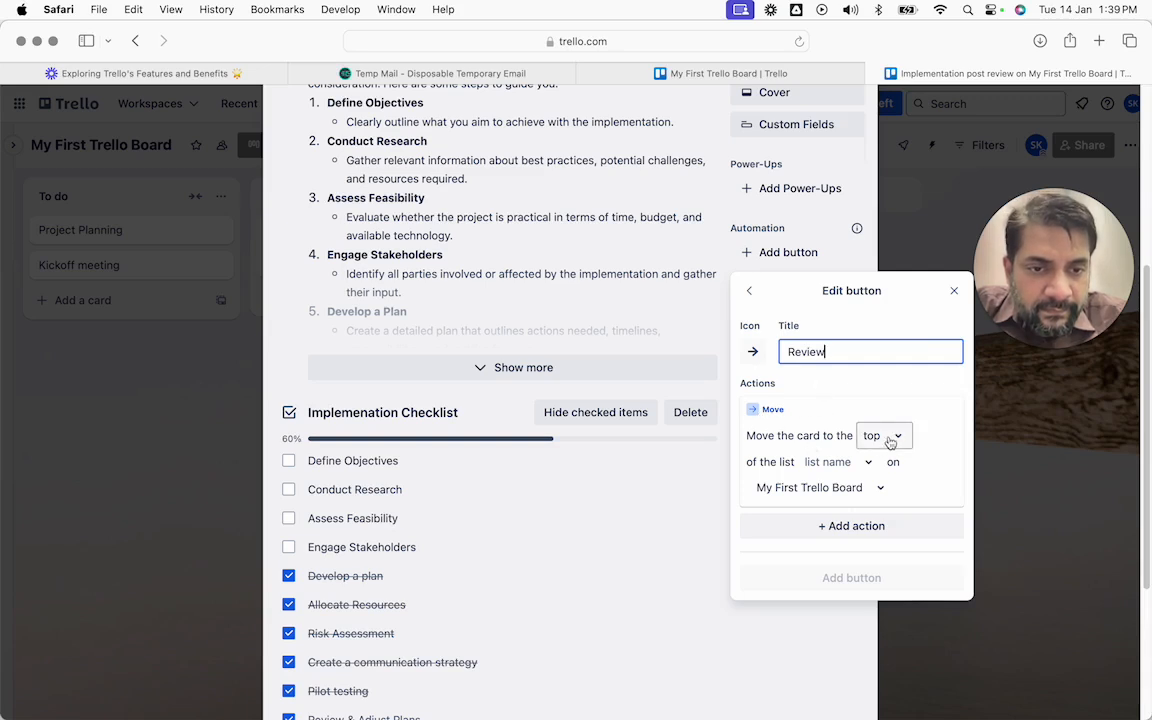
pyautogui.doubleClick(861, 349)
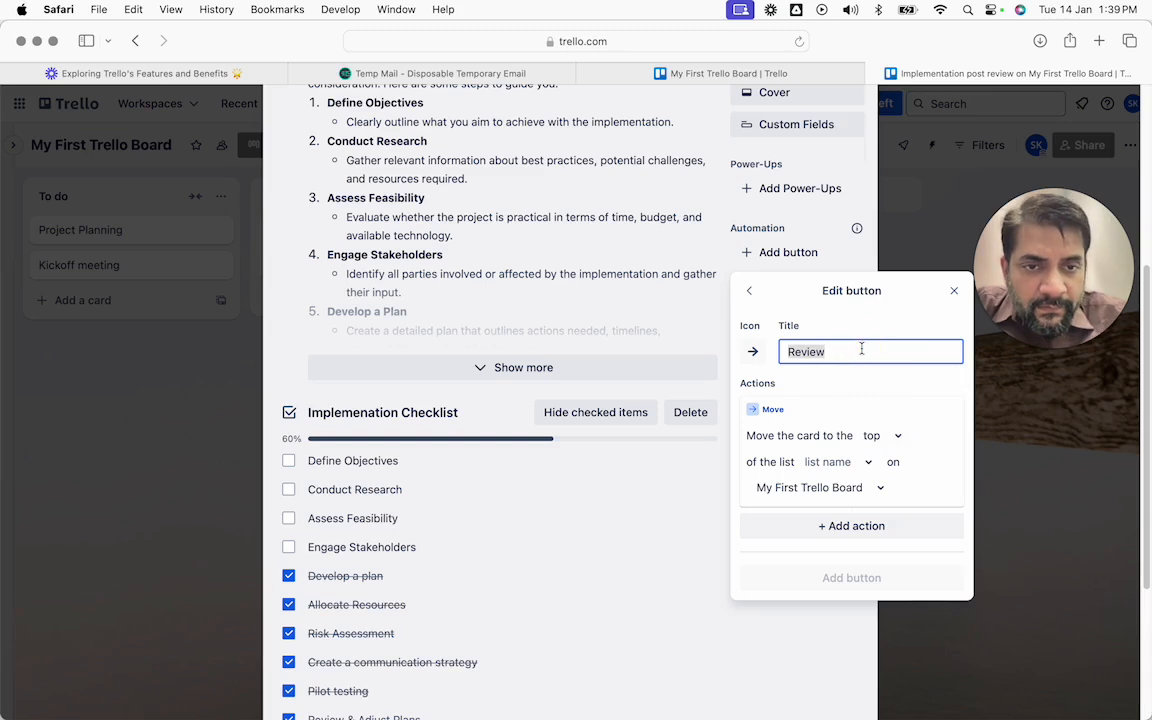
# Set the button's action to move the card to the top of the Review list on My First Trello Board, and add the button.
pyautogui.click(866, 440)
pyautogui.click(872, 445)
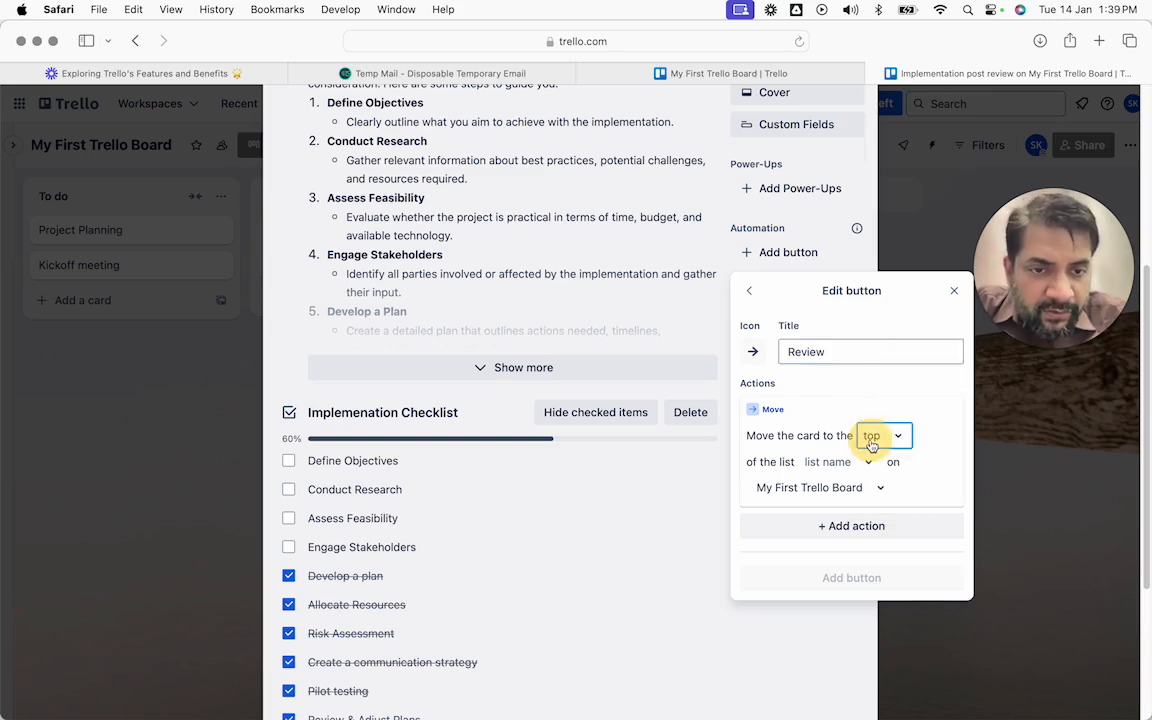
pyautogui.click(838, 465)
pyautogui.click(826, 551)
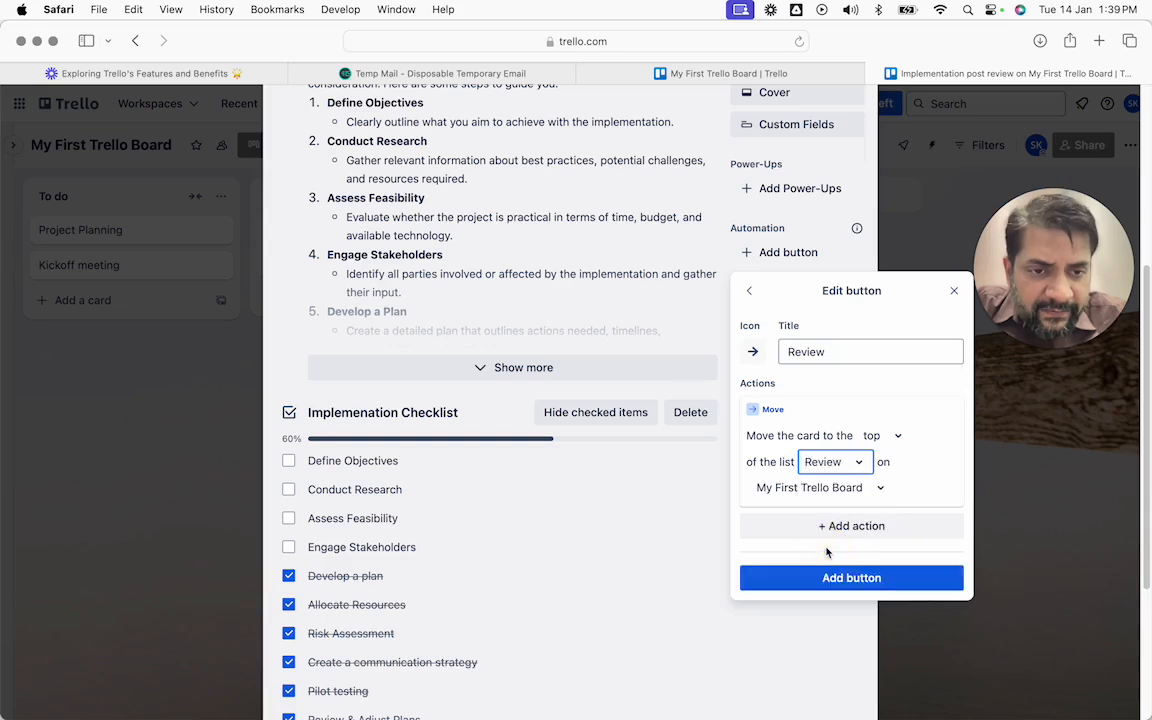
pyautogui.click(883, 462)
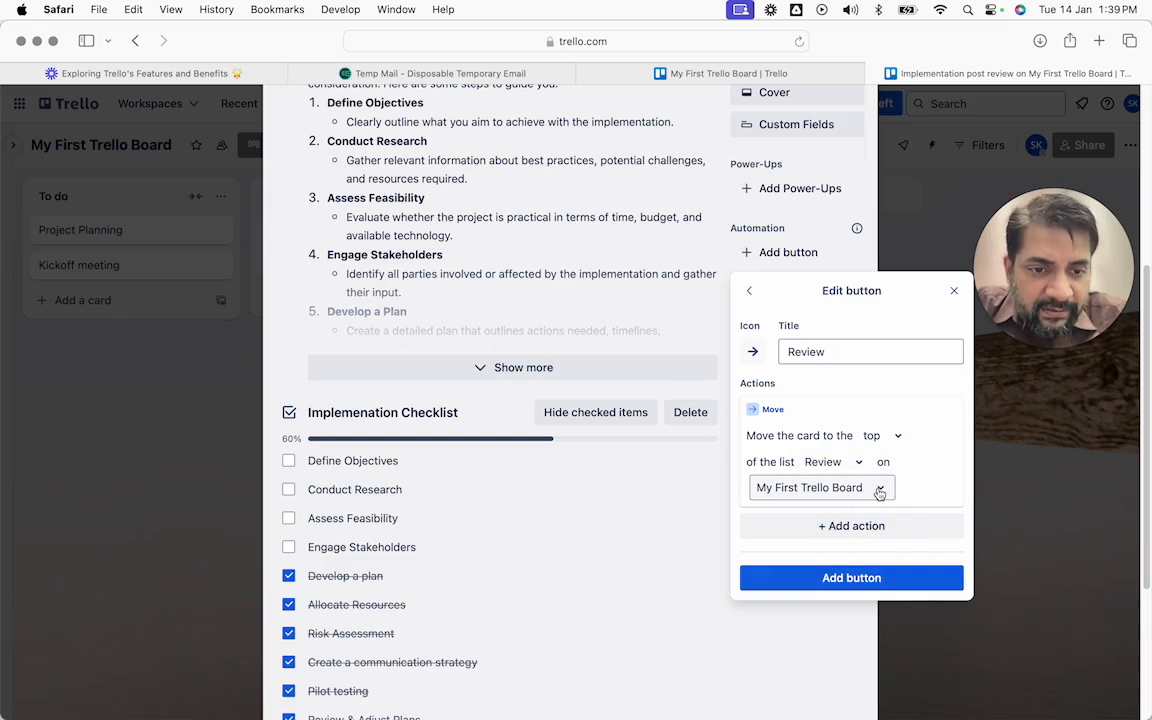
pyautogui.click(843, 578)
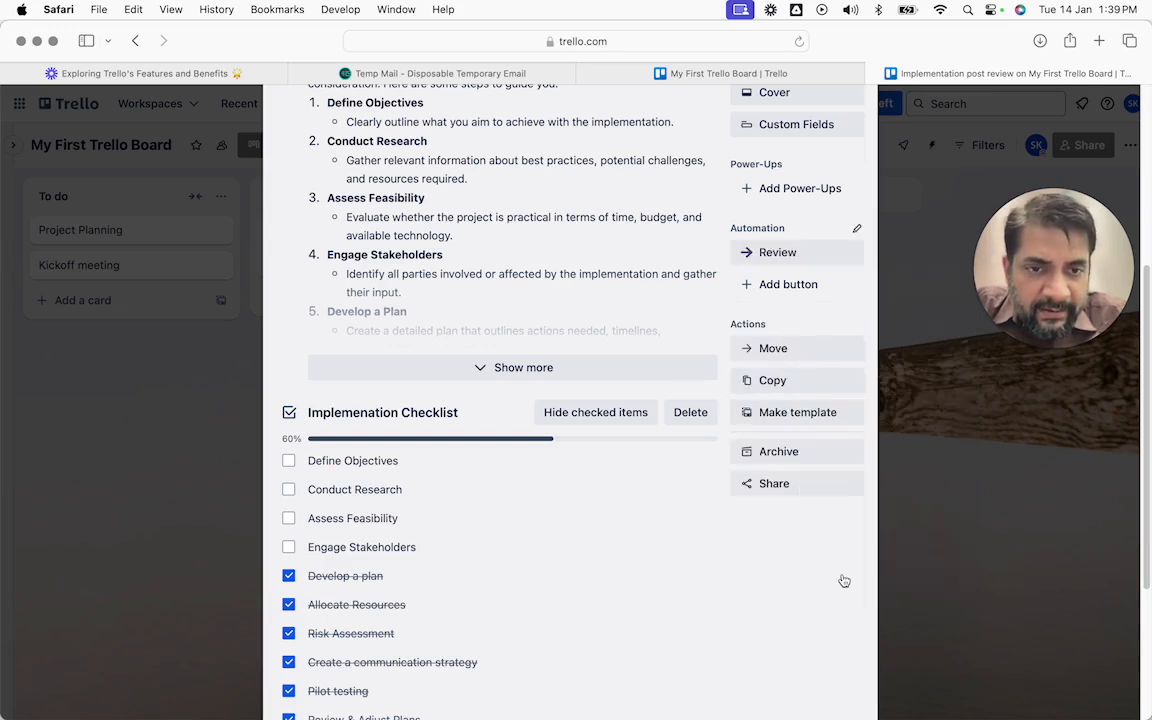
# Run the Review automation button on the Implementation post review card.
pyautogui.scroll(3, 801, 389)
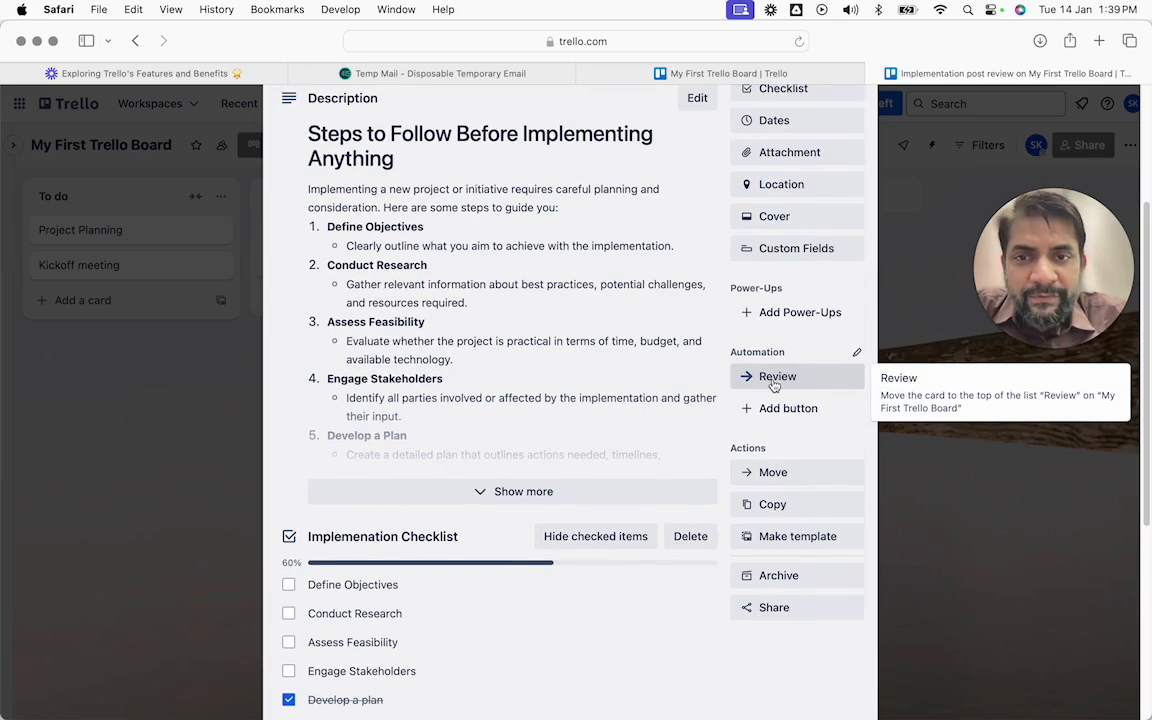
pyautogui.click(774, 382)
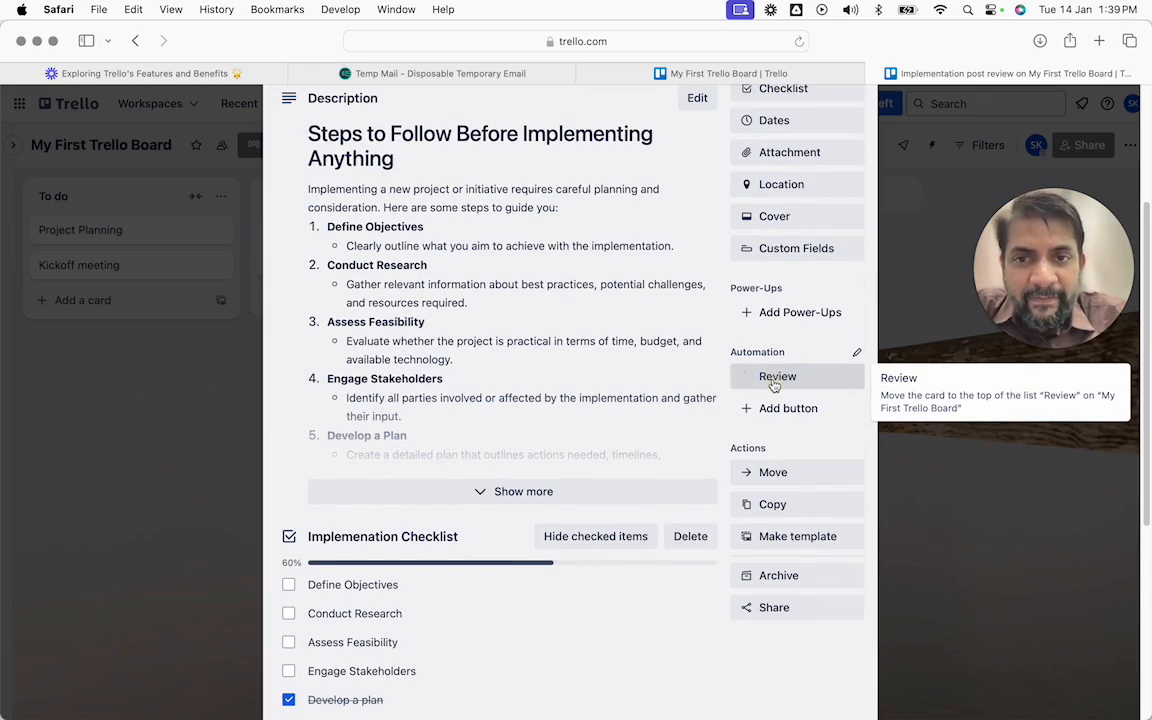
# Close the Implementation post review card, reopen it from the Review list, and start creating a custom automation button.
pyautogui.click(856, 146)
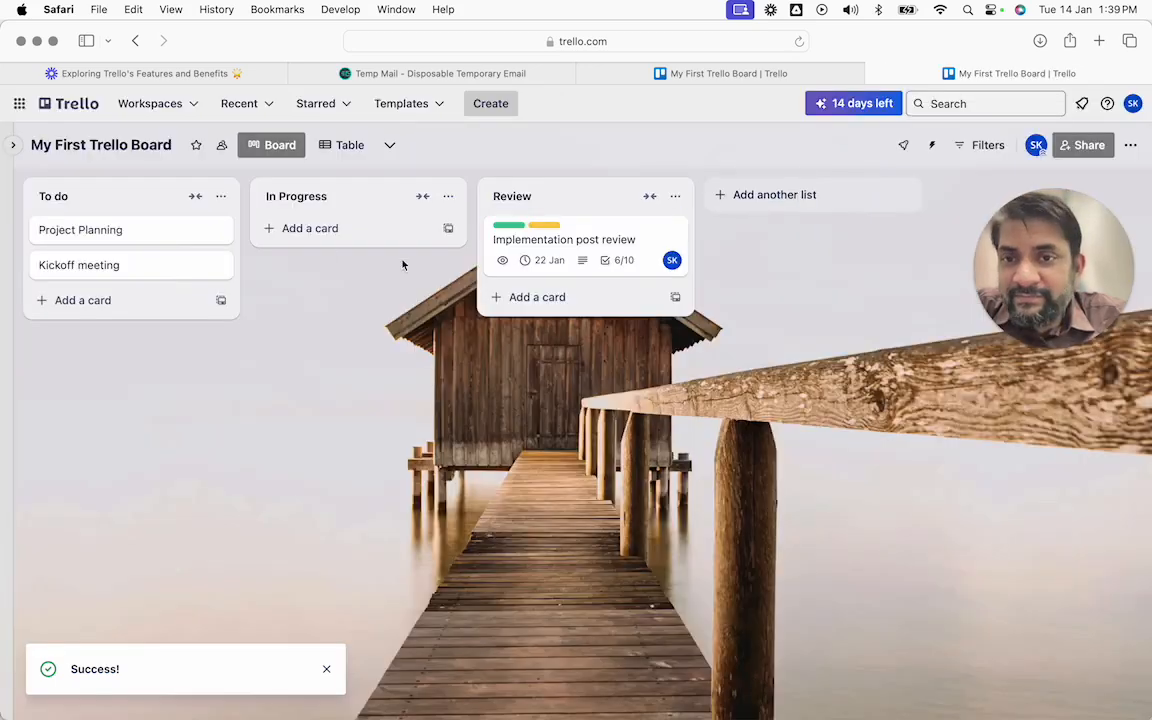
pyautogui.click(577, 240)
pyautogui.scroll(-3, 746, 388)
pyautogui.scroll(-2, 746, 388)
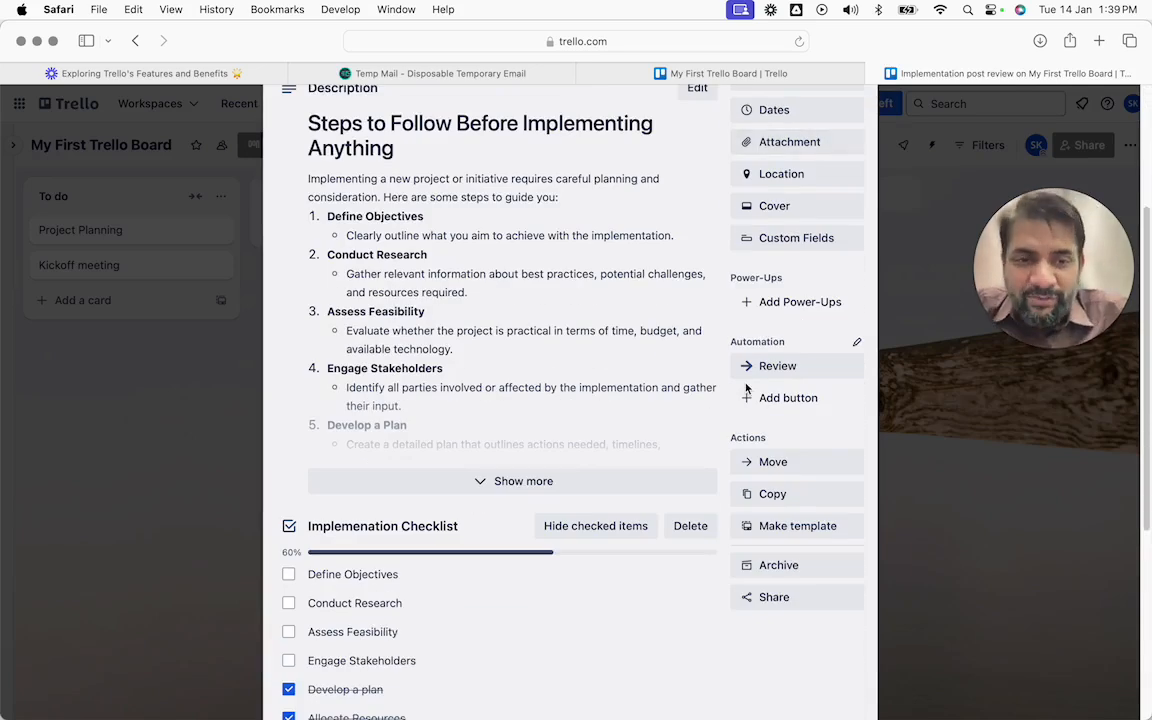
pyautogui.click(765, 398)
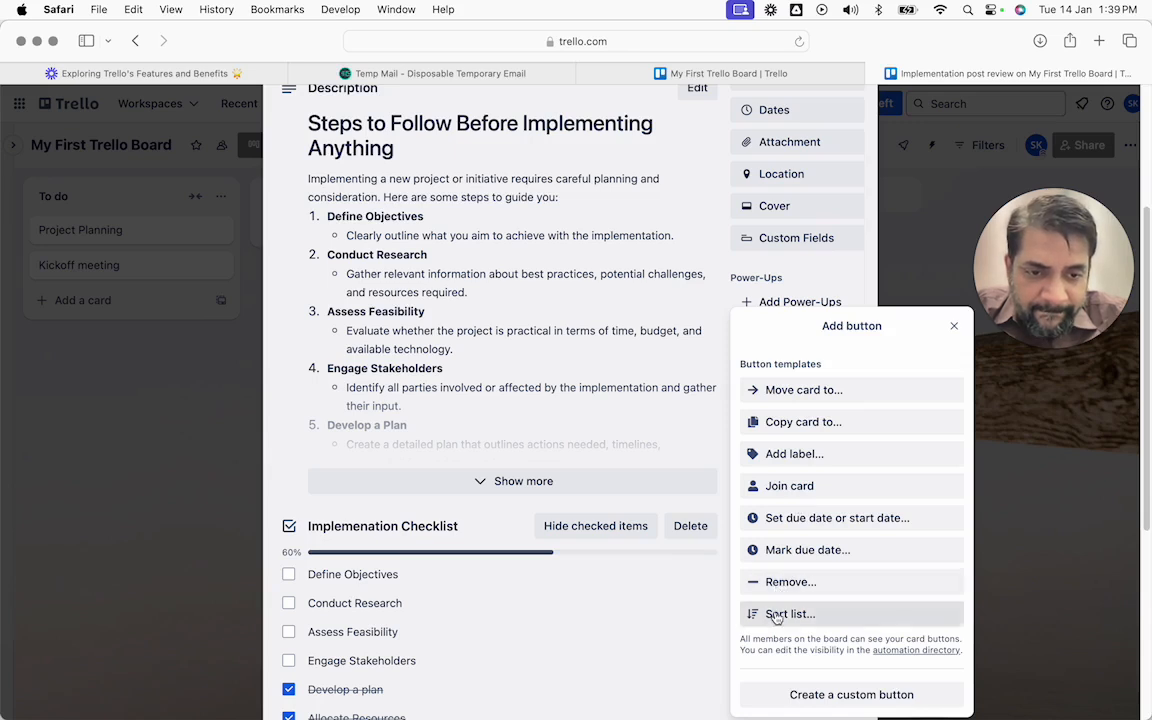
pyautogui.click(795, 703)
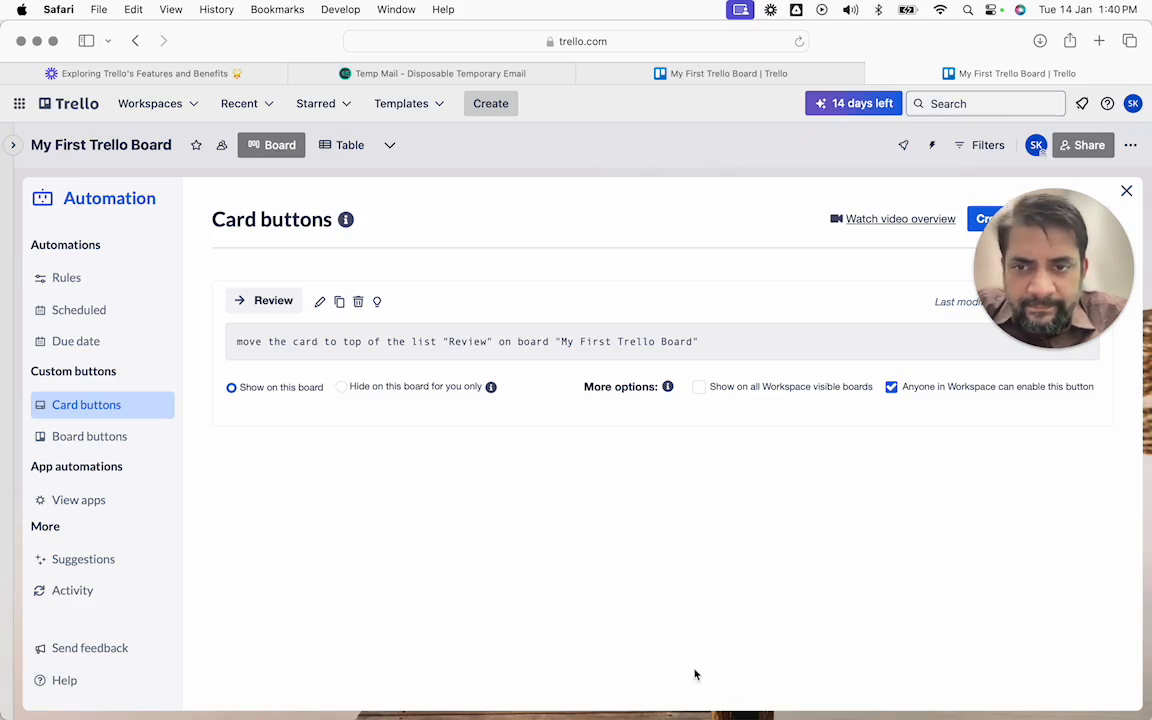
# Create a new card button titled "Trigger".
pyautogui.moveTo(1065, 235); pyautogui.dragTo(1065, 289)
pyautogui.click(990, 219)
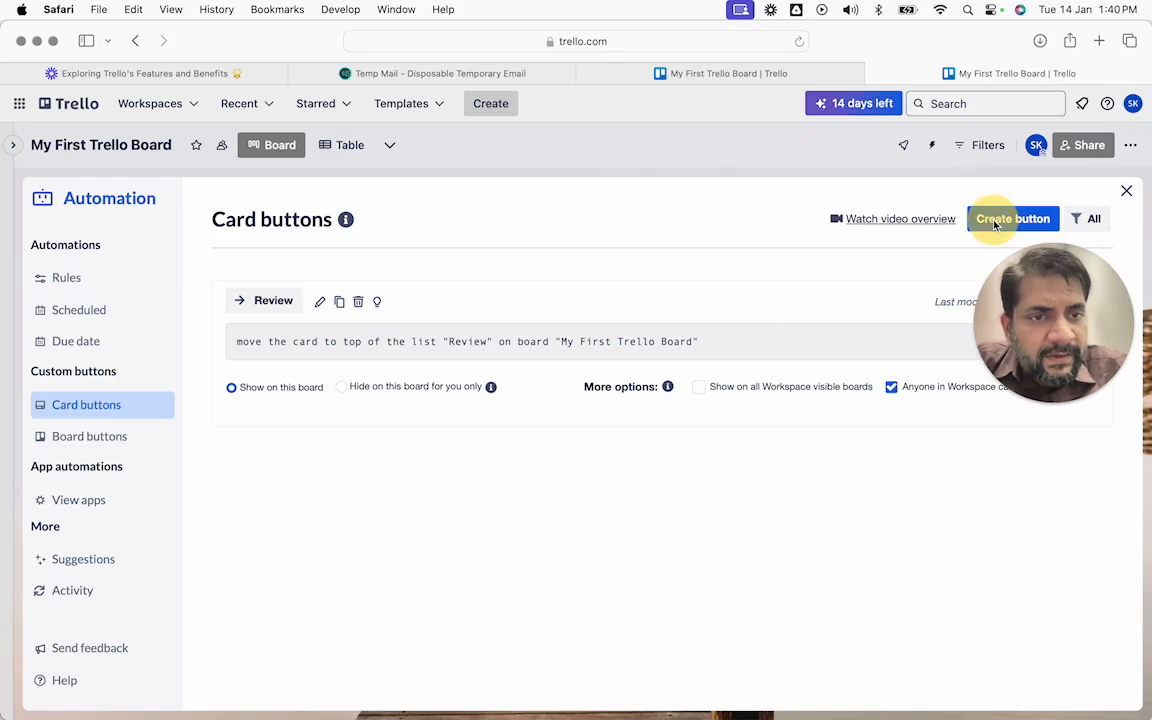
pyautogui.click(985, 218)
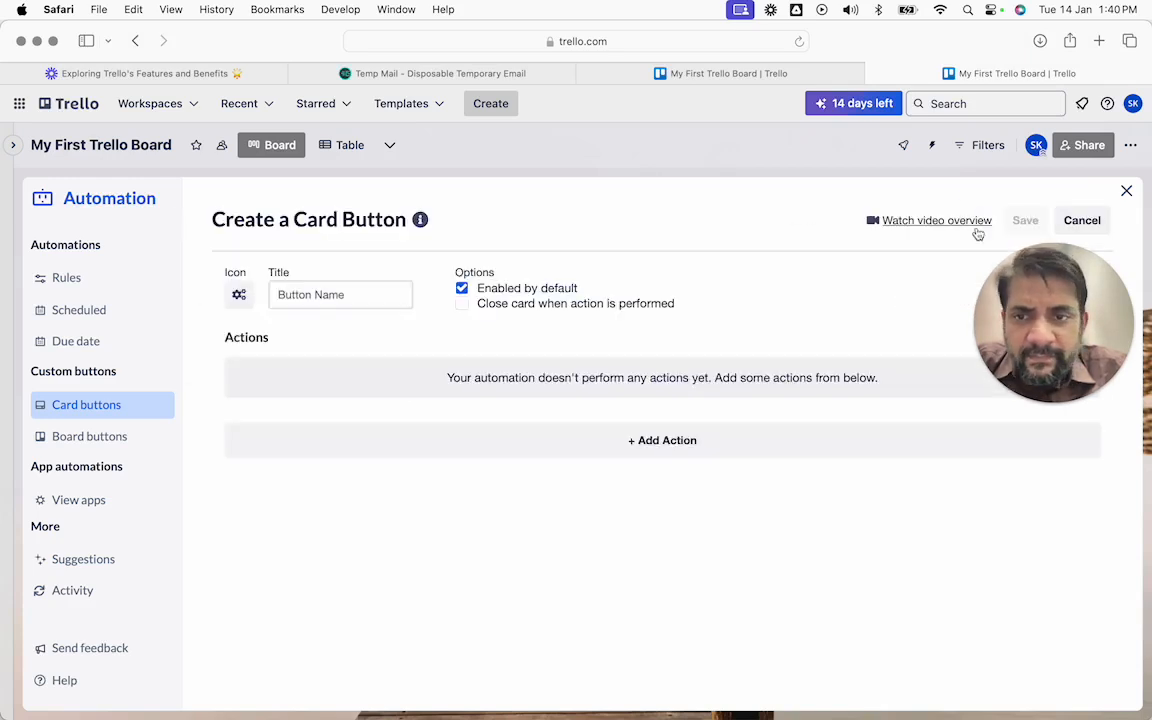
pyautogui.click(353, 299)
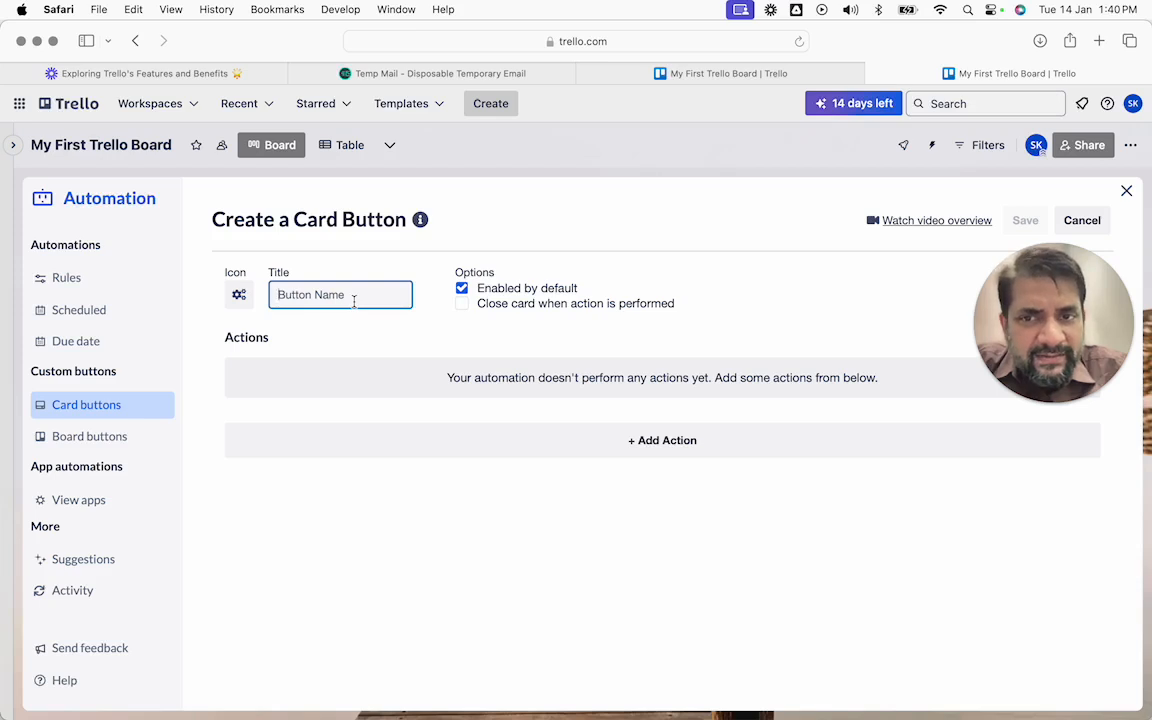
pyautogui.write('Trigger')
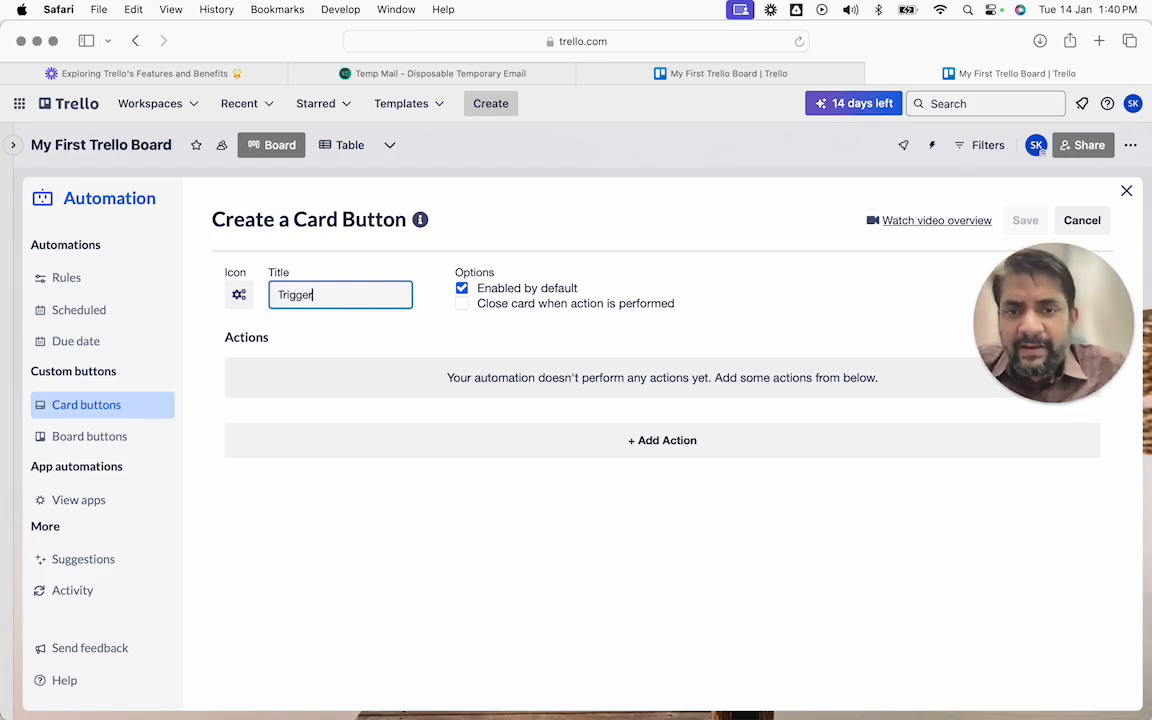
# Start adding an action to the Trigger button and show the Checklists actions.
pyautogui.click(507, 420)
pyautogui.click(512, 442)
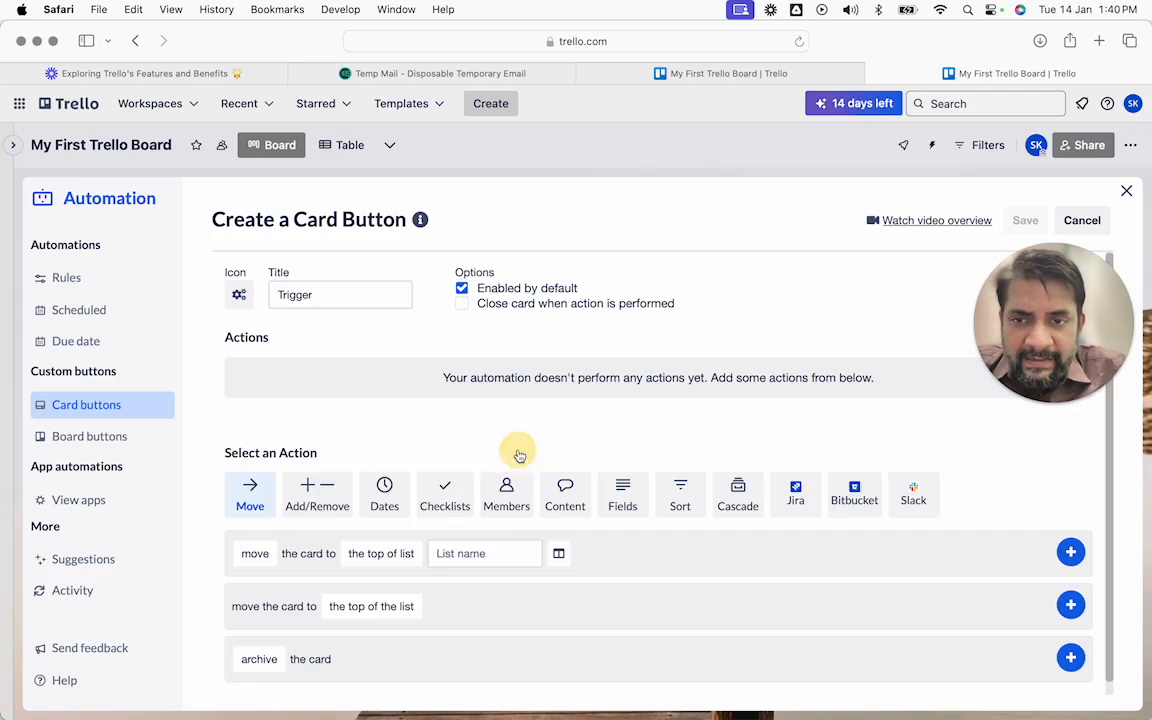
pyautogui.scroll(-1, 517, 452)
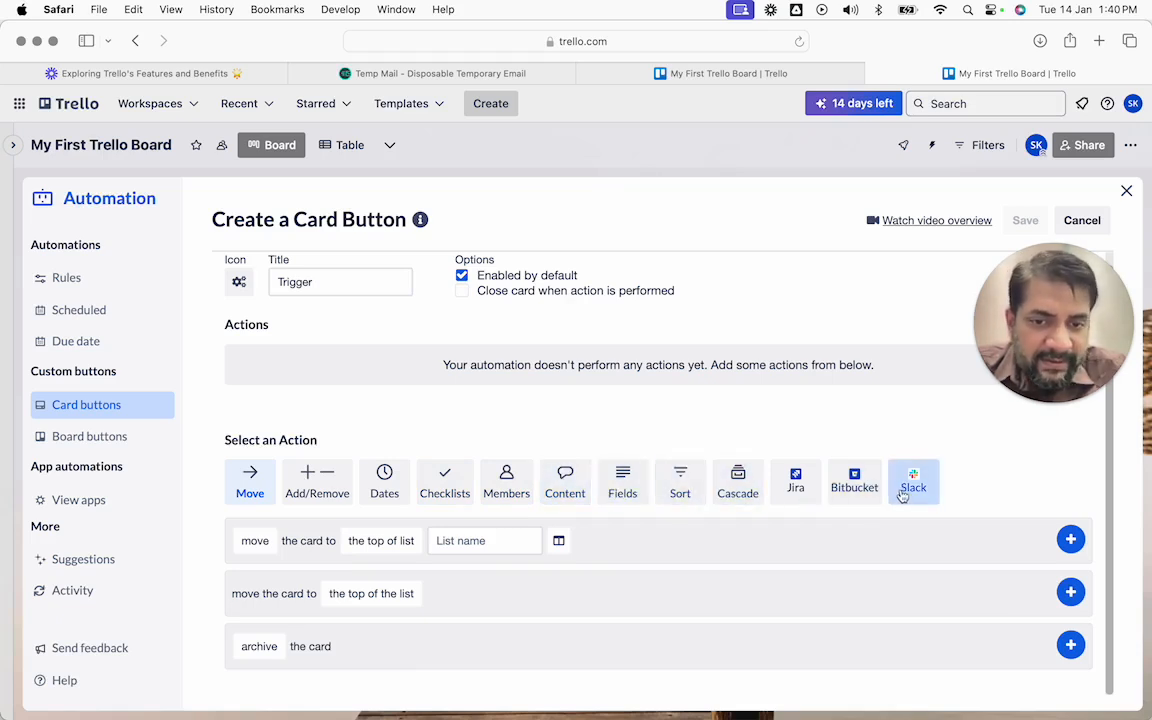
pyautogui.click(444, 495)
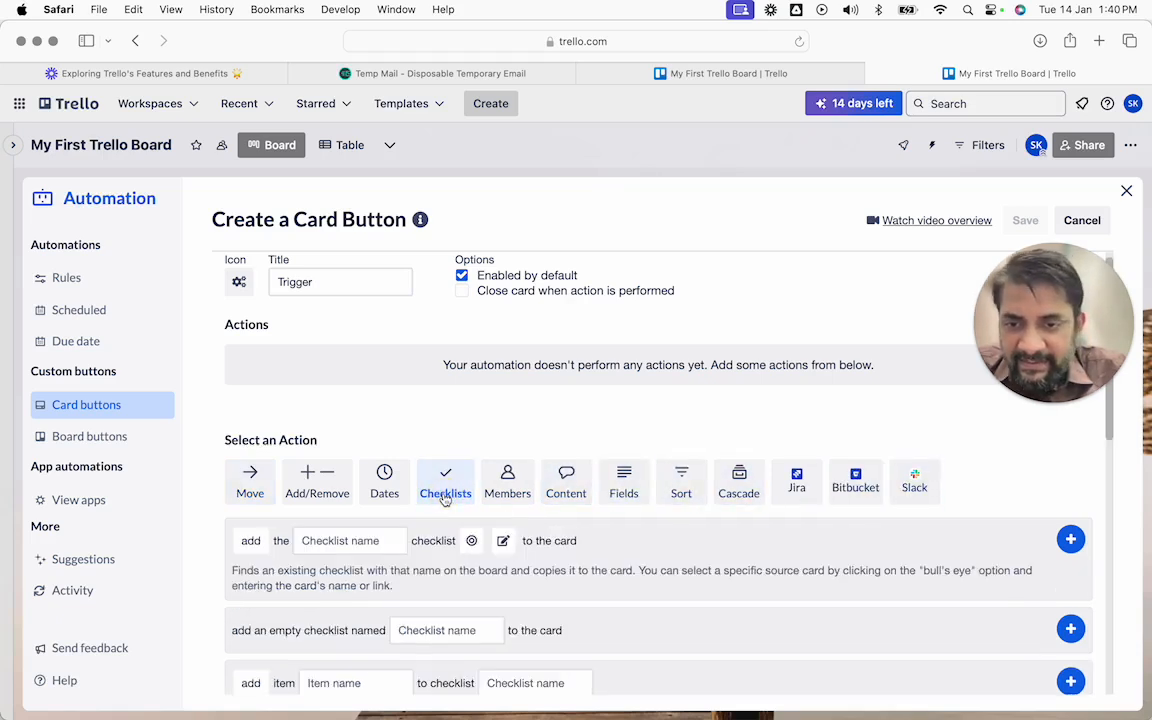
pyautogui.scroll(-3, 352, 490)
# Check the name of the existing checklist on the Implementation post review card in the other browser tab.
pyautogui.click(310, 405)
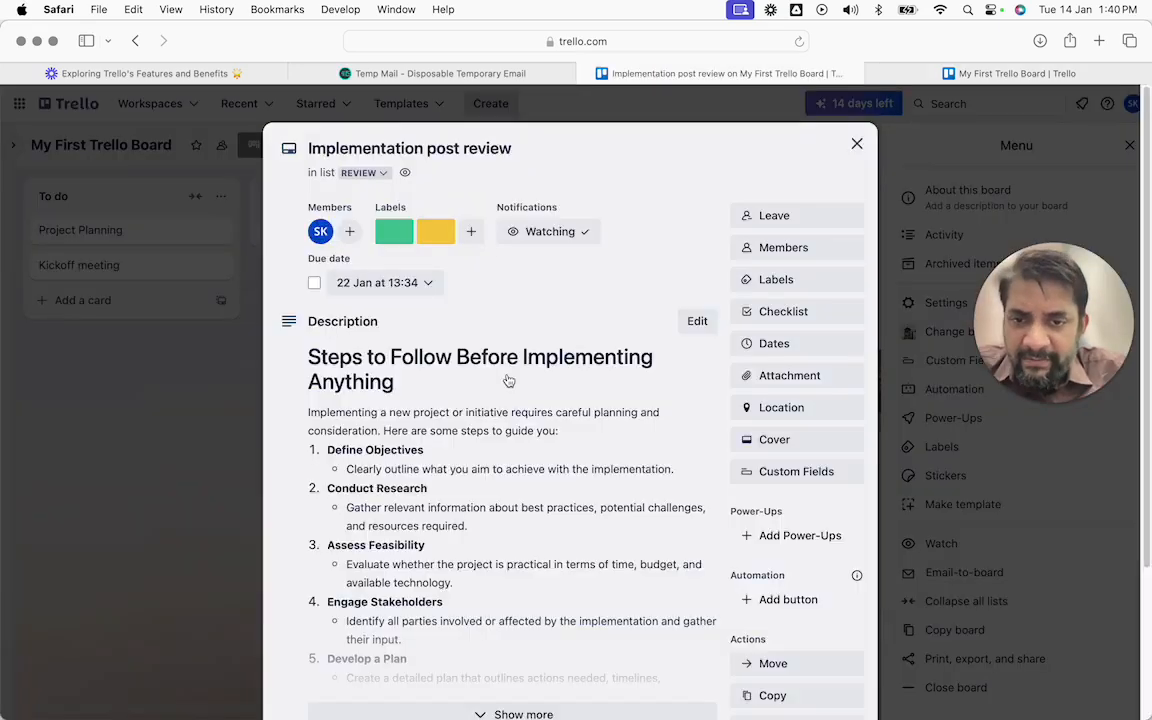
pyautogui.scroll(-5, 506, 380)
pyautogui.scroll(-4, 508, 380)
pyautogui.scroll(4, 508, 380)
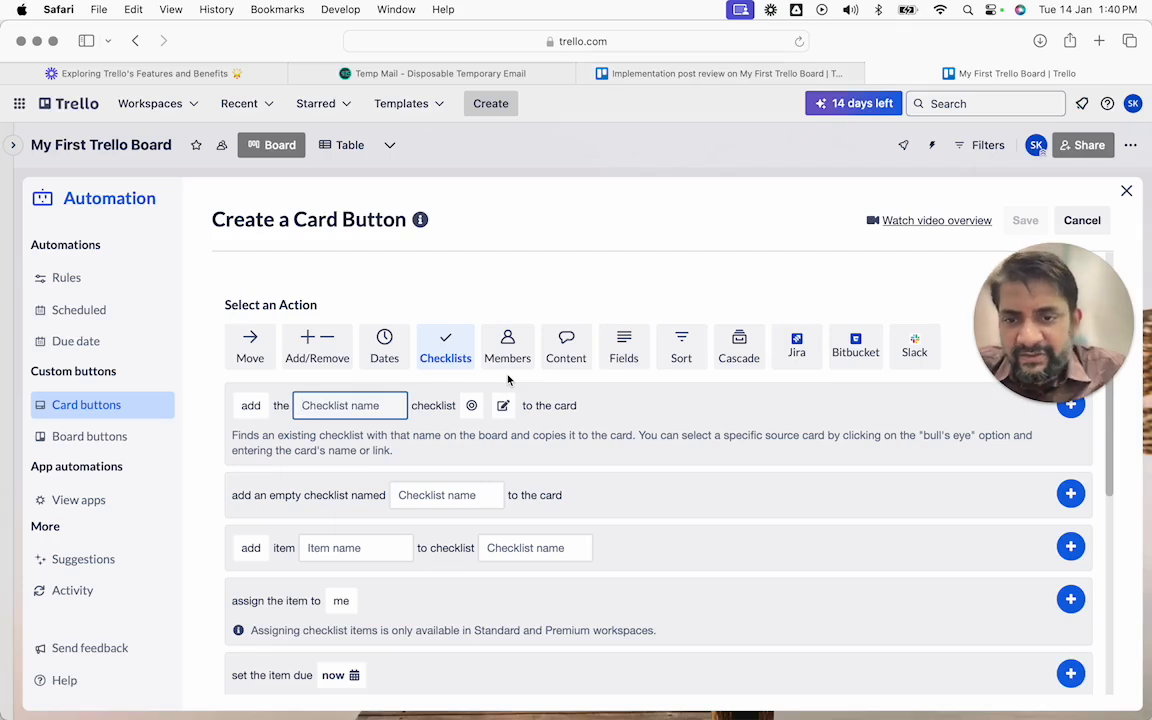
pyautogui.write('Implement')
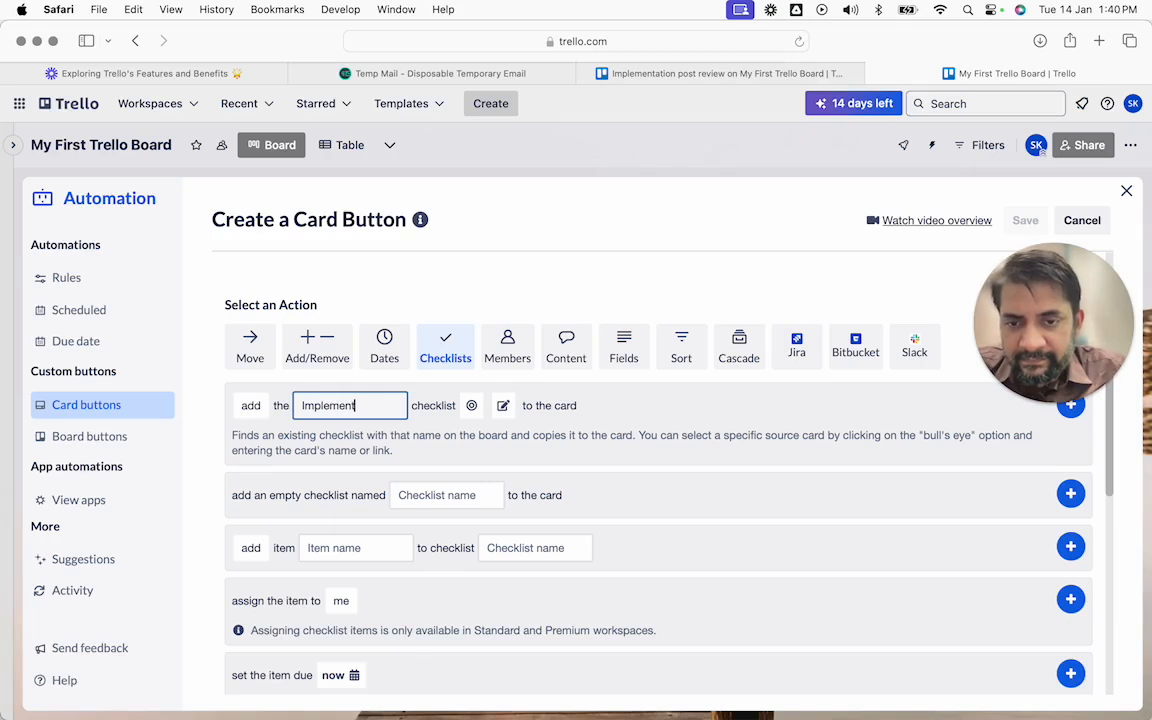
pyautogui.press('super+a')
pyautogui.press('BackSpace')
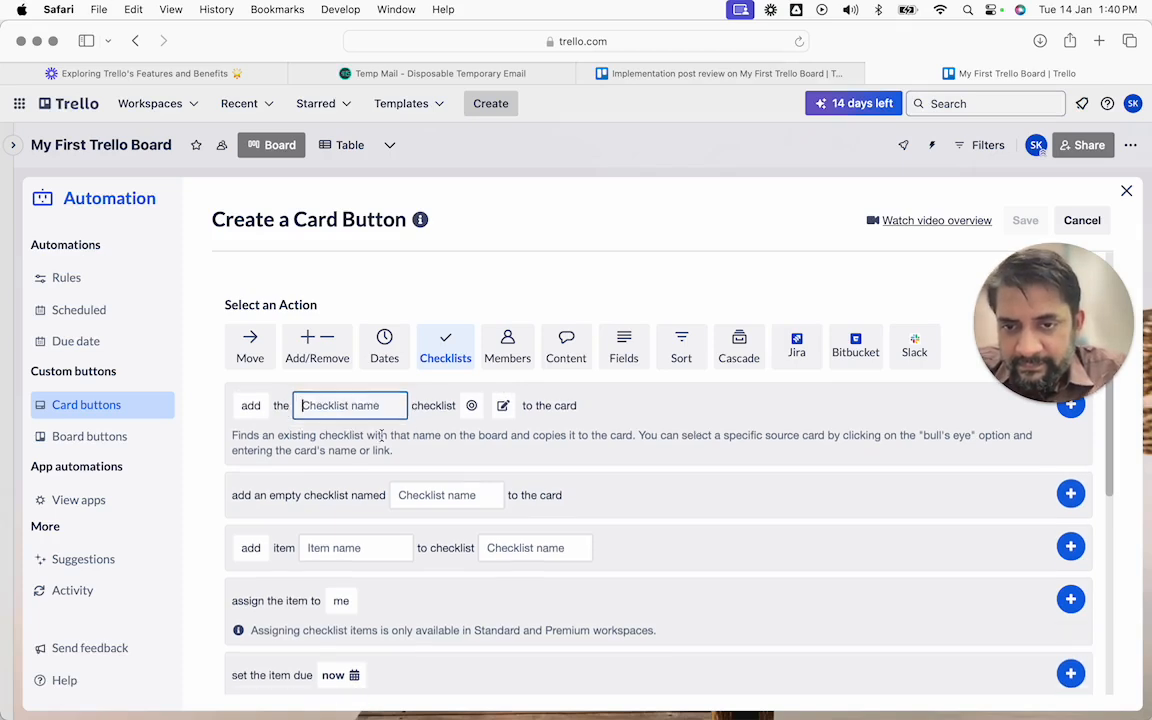
pyautogui.write('I')
pyautogui.press('BackSpace')
pyautogui.click(466, 500)
pyautogui.write('I')
pyautogui.press('BackSpace')
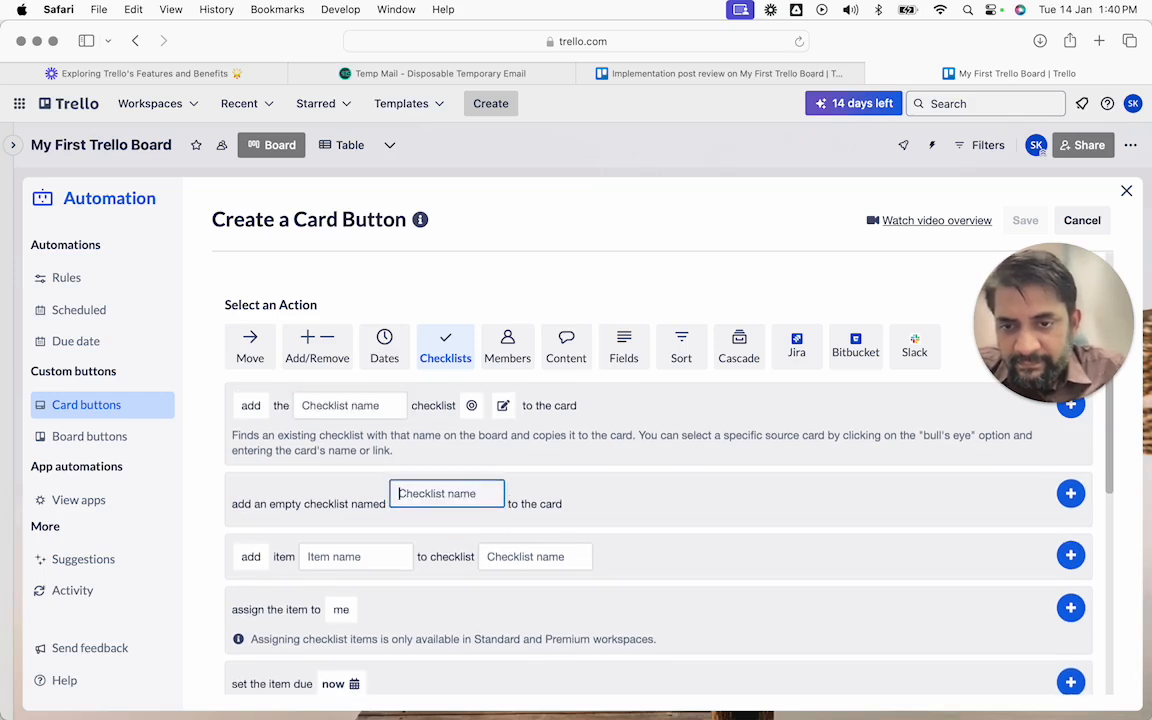
pyautogui.click(503, 405)
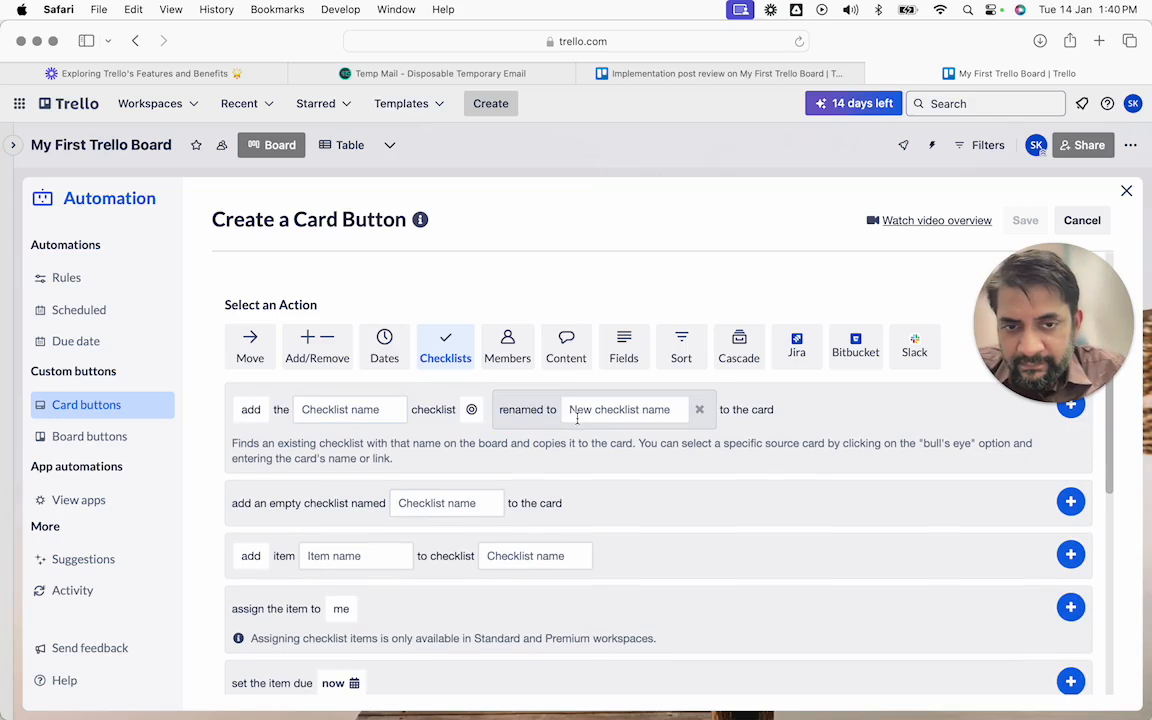
pyautogui.click(698, 410)
pyautogui.click(396, 405)
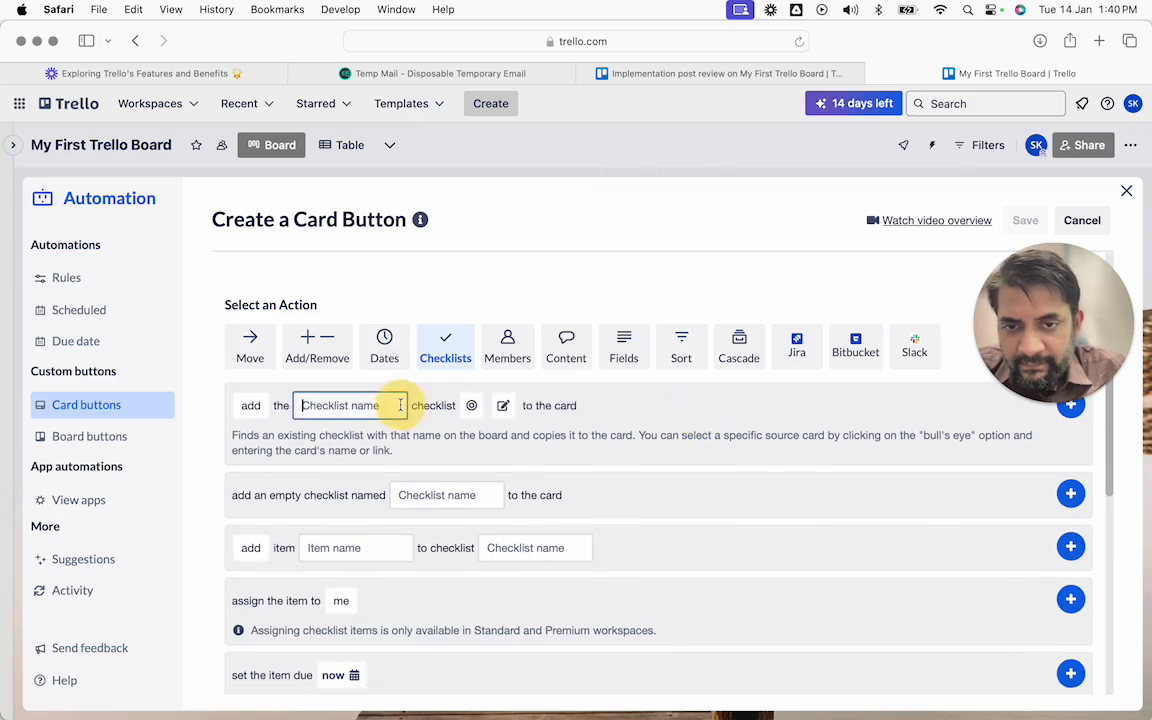
pyautogui.click(470, 407)
pyautogui.click(547, 414)
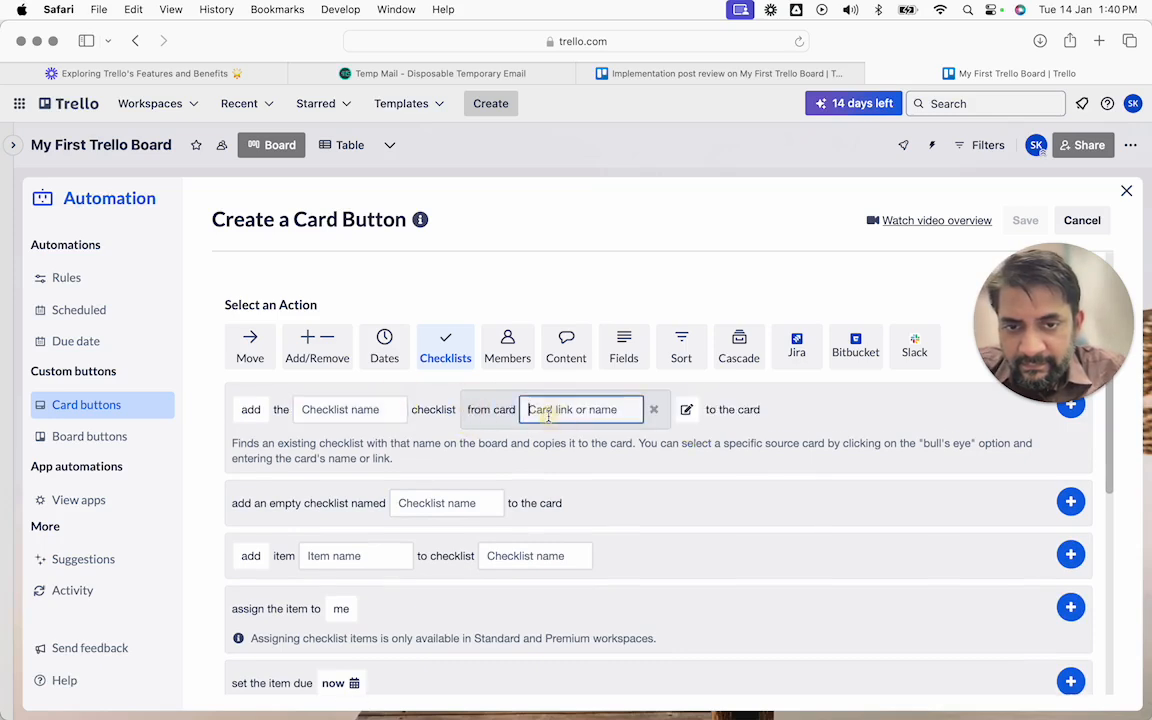
pyautogui.click(653, 409)
# Enter "Implementation Checklist" as the existing checklist to add to the card.
pyautogui.click(316, 405)
pyautogui.write('Implementation Checklist')
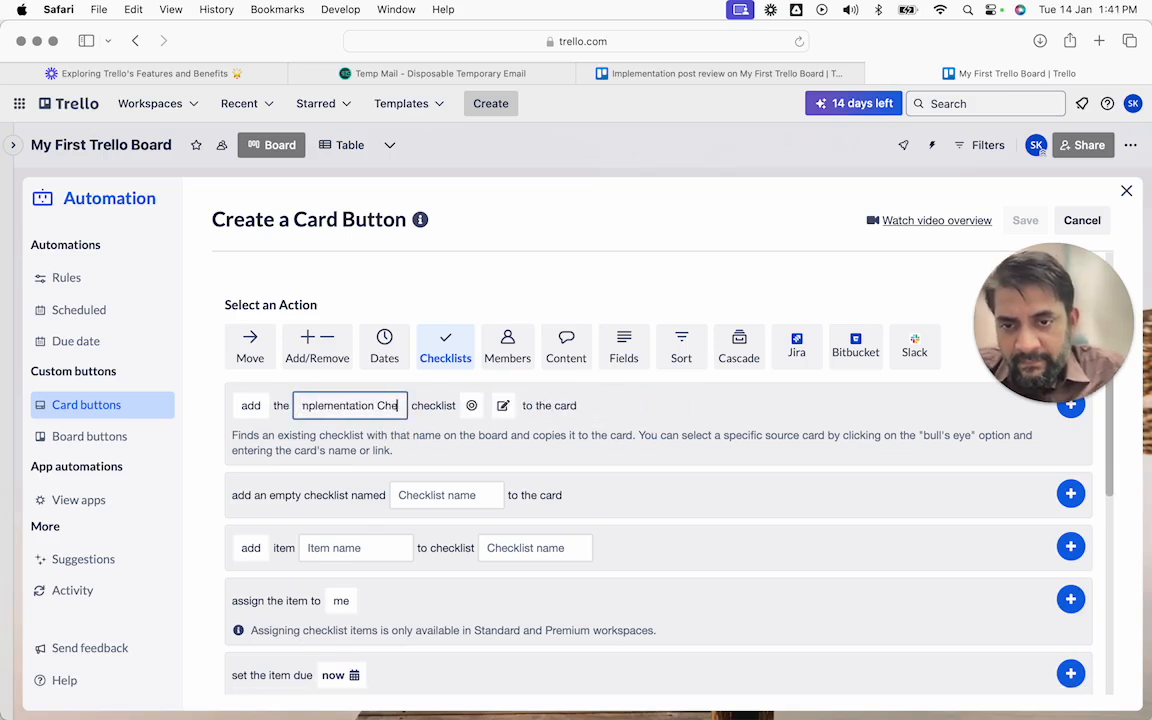
pyautogui.press('Tab')
# Look through the remaining checklist actions available for the card button.
pyautogui.scroll(-1, 360, 450)
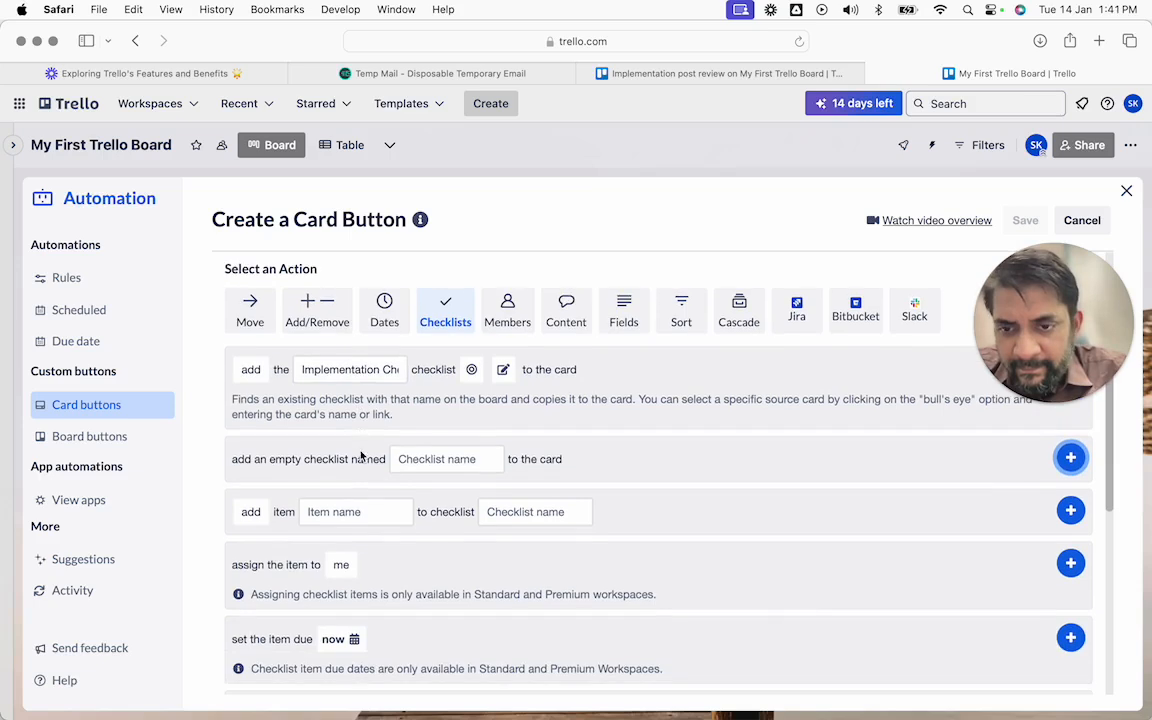
pyautogui.scroll(-1, 360, 450)
pyautogui.click(337, 487)
pyautogui.click(519, 487)
pyautogui.scroll(-2, 335, 480)
pyautogui.scroll(-2, 330, 430)
pyautogui.scroll(-1, 431, 448)
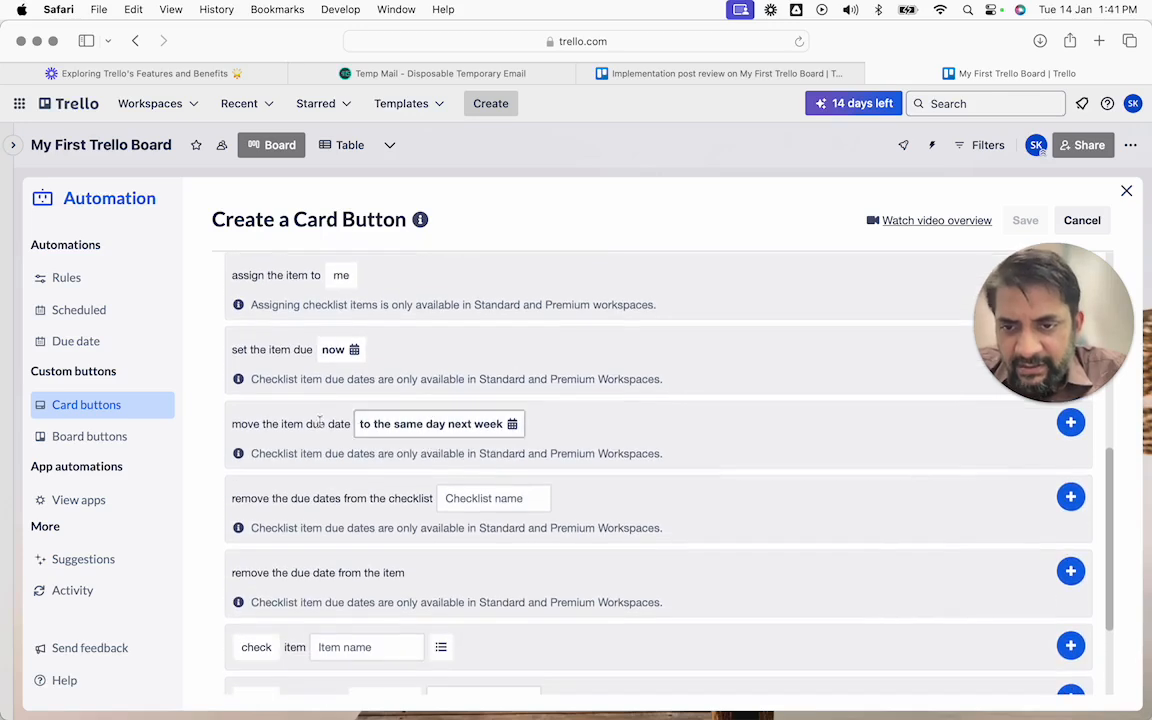
pyautogui.scroll(-1, 430, 450)
pyautogui.scroll(-2, 468, 428)
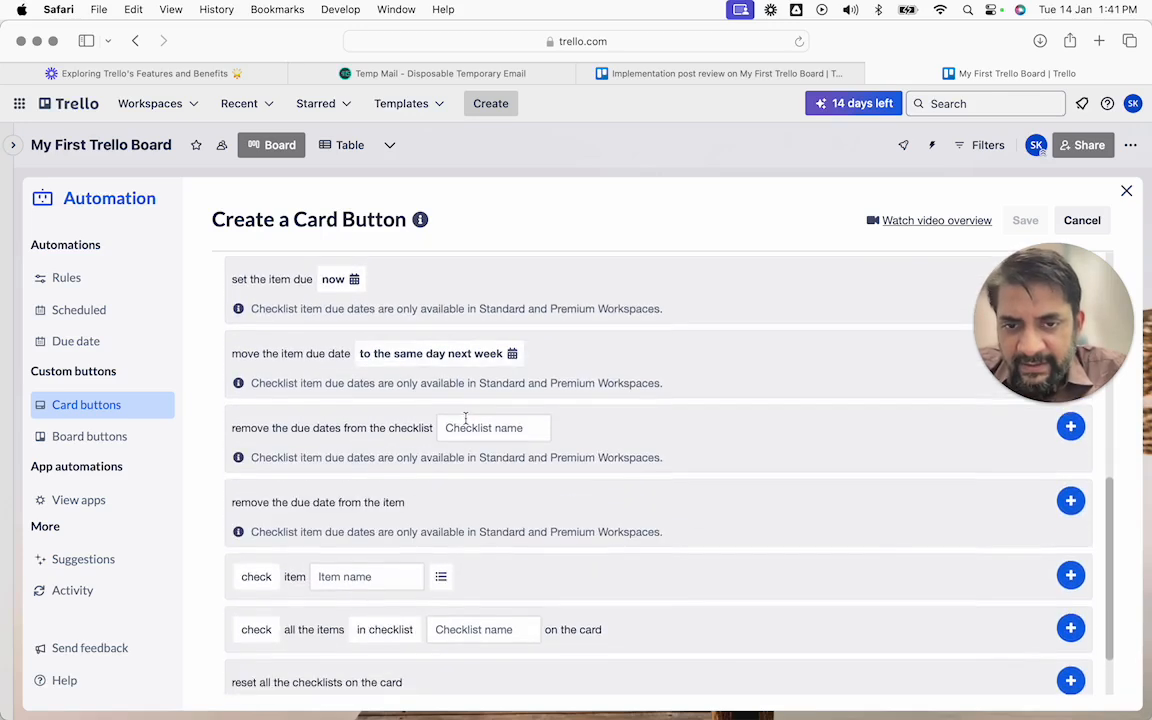
pyautogui.scroll(-2, 447, 378)
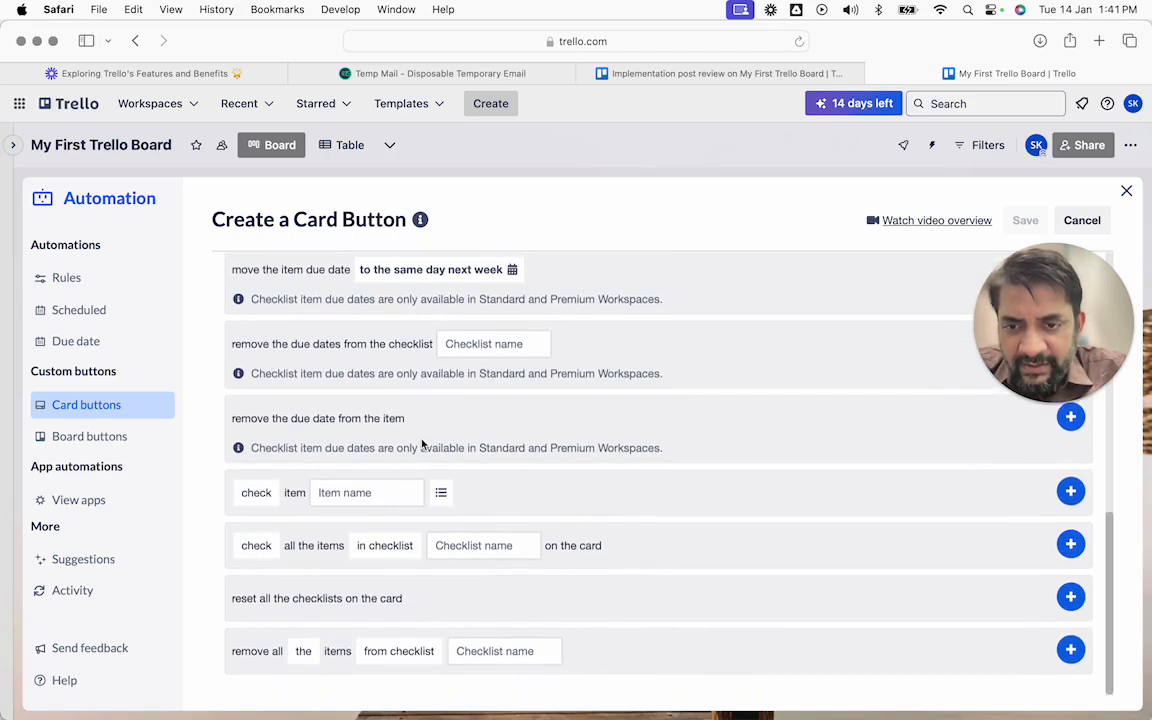
pyautogui.scroll(10, 448, 531)
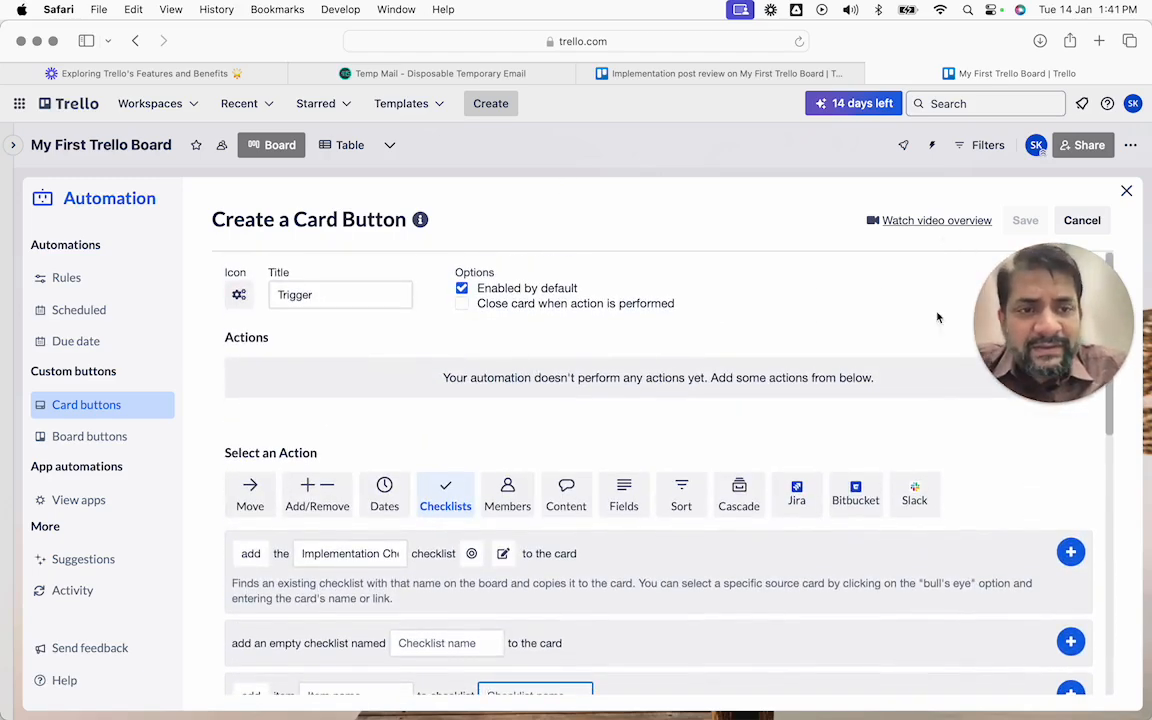
# Add the Implementation Checklist action to the Trigger button, save the button, and return to the board.
pyautogui.scroll(-1, 970, 320)
pyautogui.rightClick(990, 478)
pyautogui.click(1071, 498)
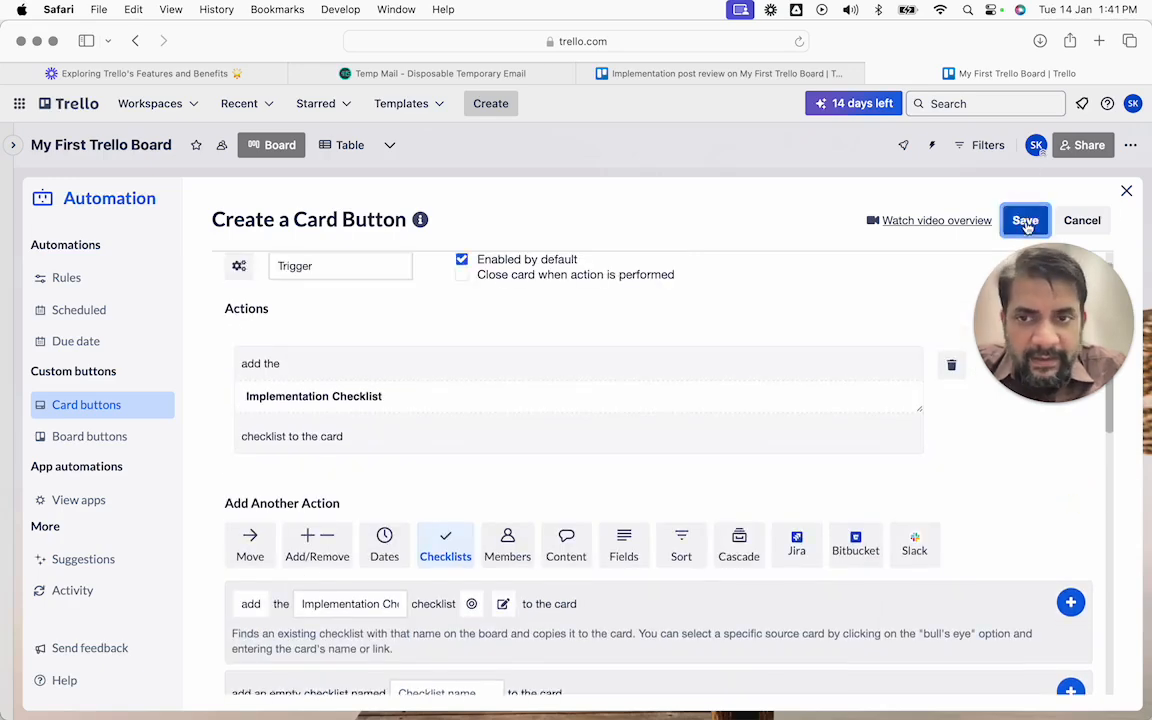
pyautogui.click(1026, 221)
pyautogui.press('Escape')
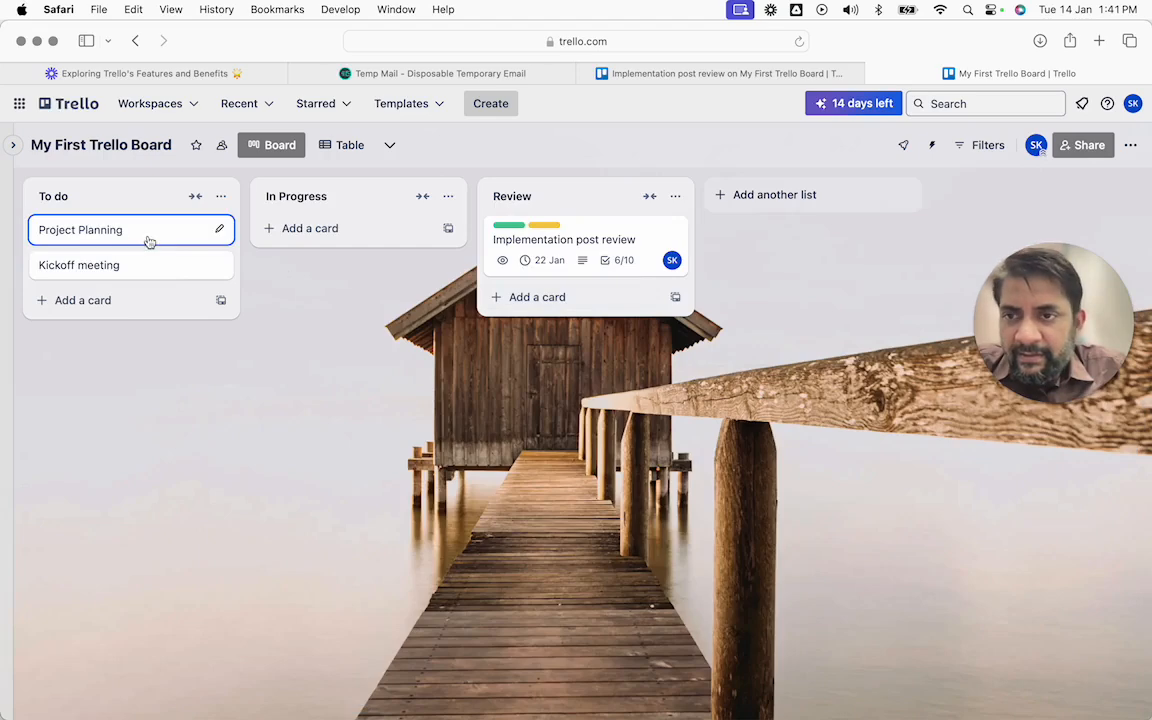
# Run the Trigger automation button on the Kickoff meeting card.
pyautogui.click(96, 262)
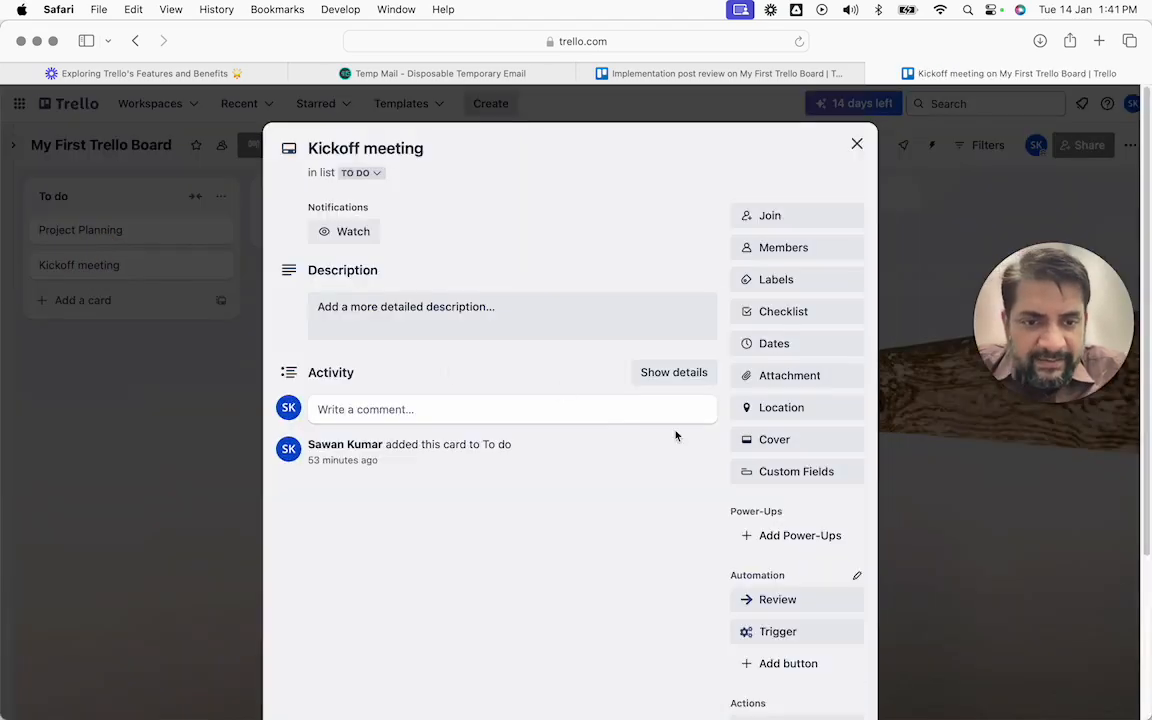
pyautogui.scroll(-3, 675, 436)
pyautogui.click(779, 452)
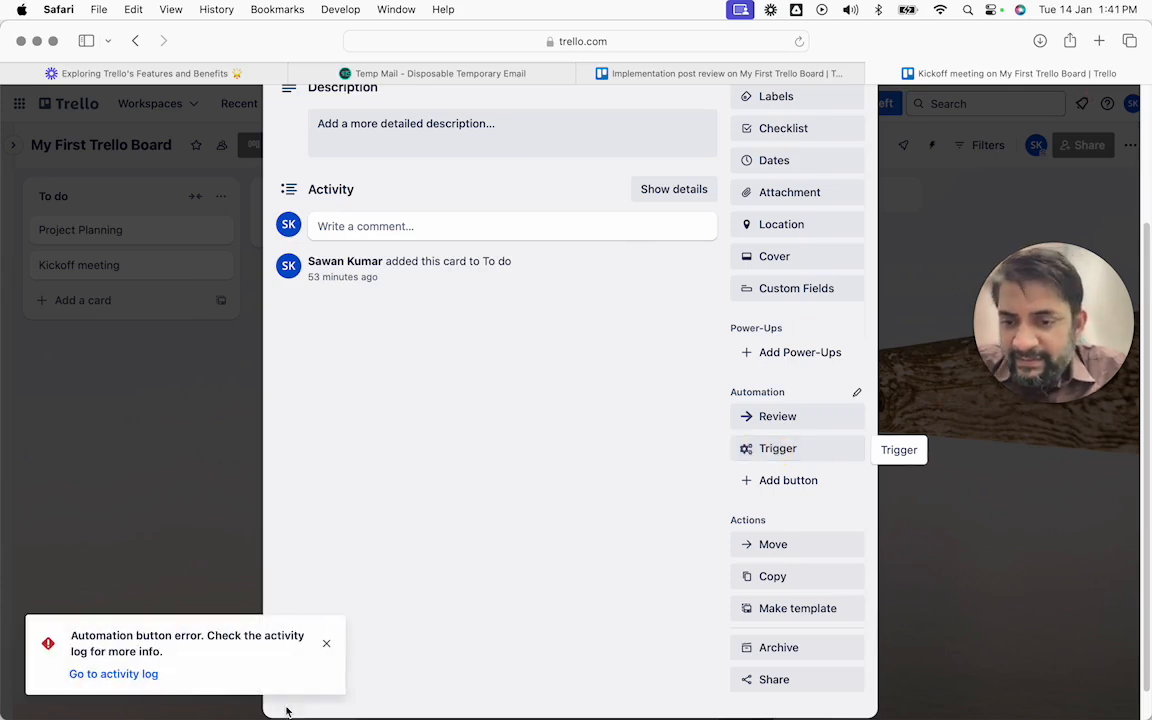
# Examine the automation activity log for the Trigger run, and close the automation directory.
pyautogui.click(134, 676)
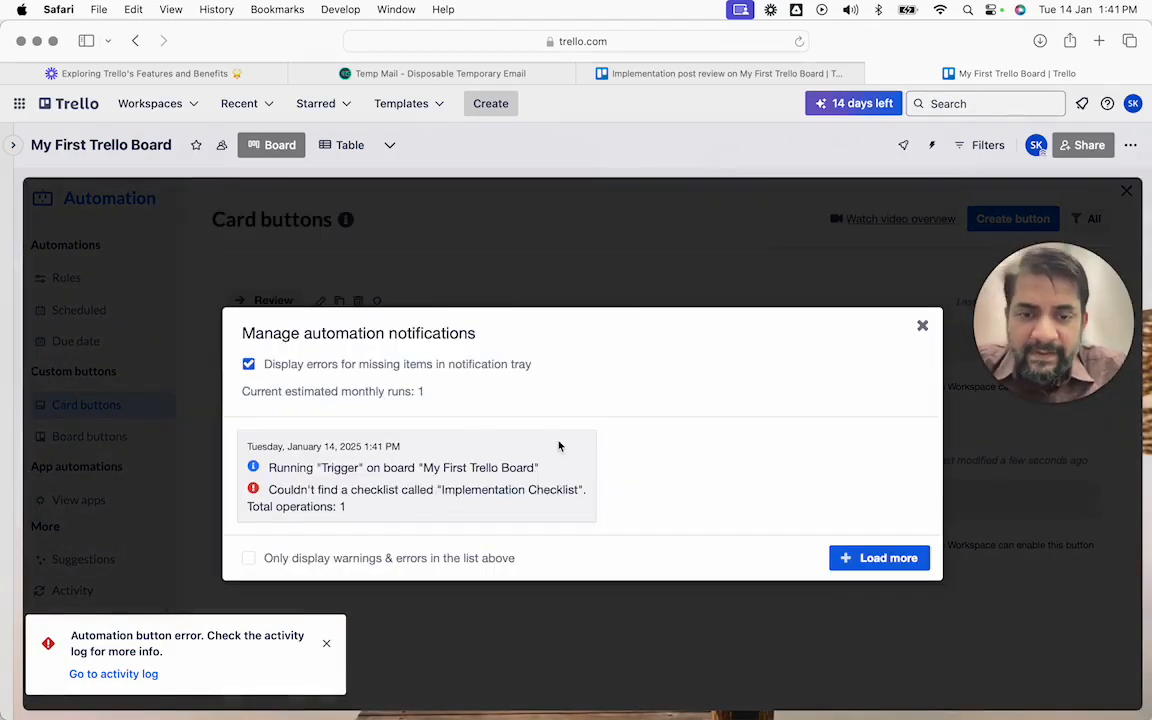
pyautogui.click(922, 326)
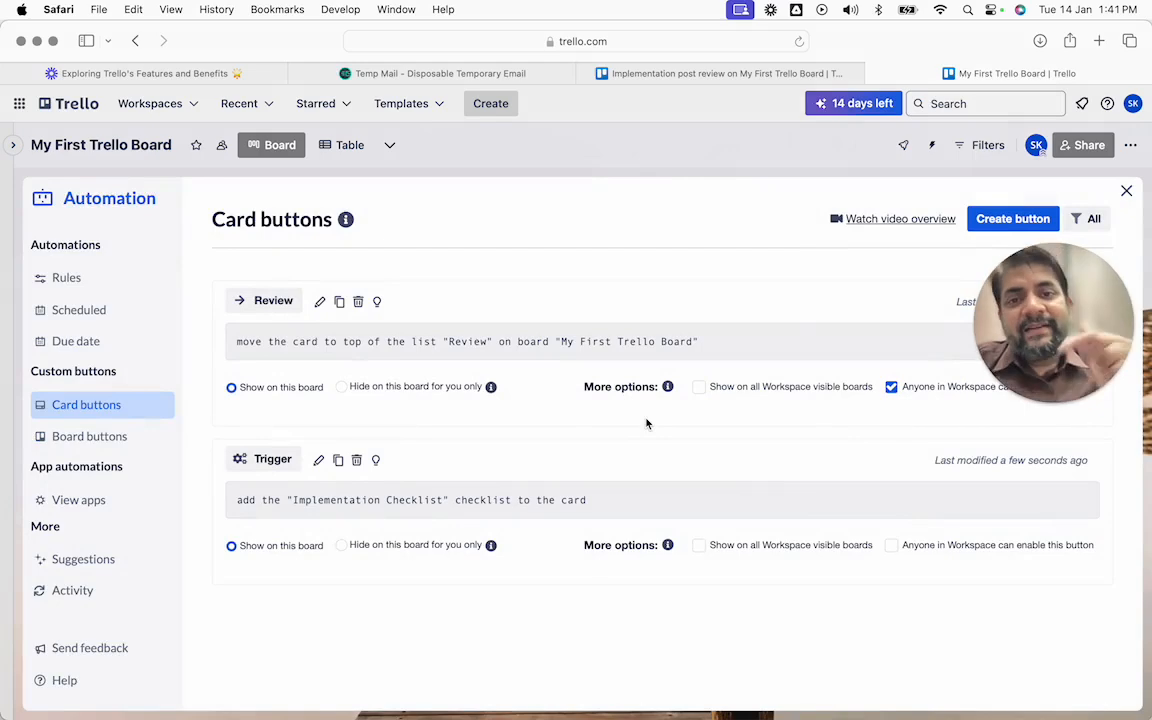
pyautogui.click(1126, 190)
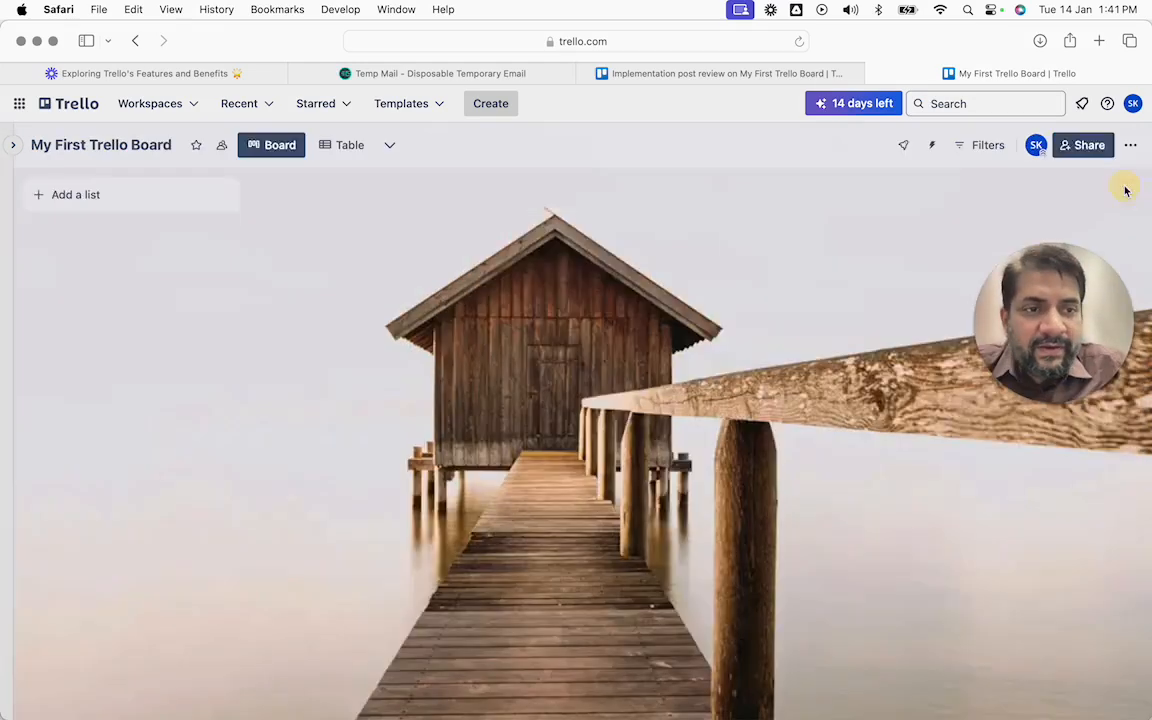
# Look over the automation buttons on the Kickoff meeting card, and switch to the slide presentation and advance one slide.
pyautogui.click(136, 268)
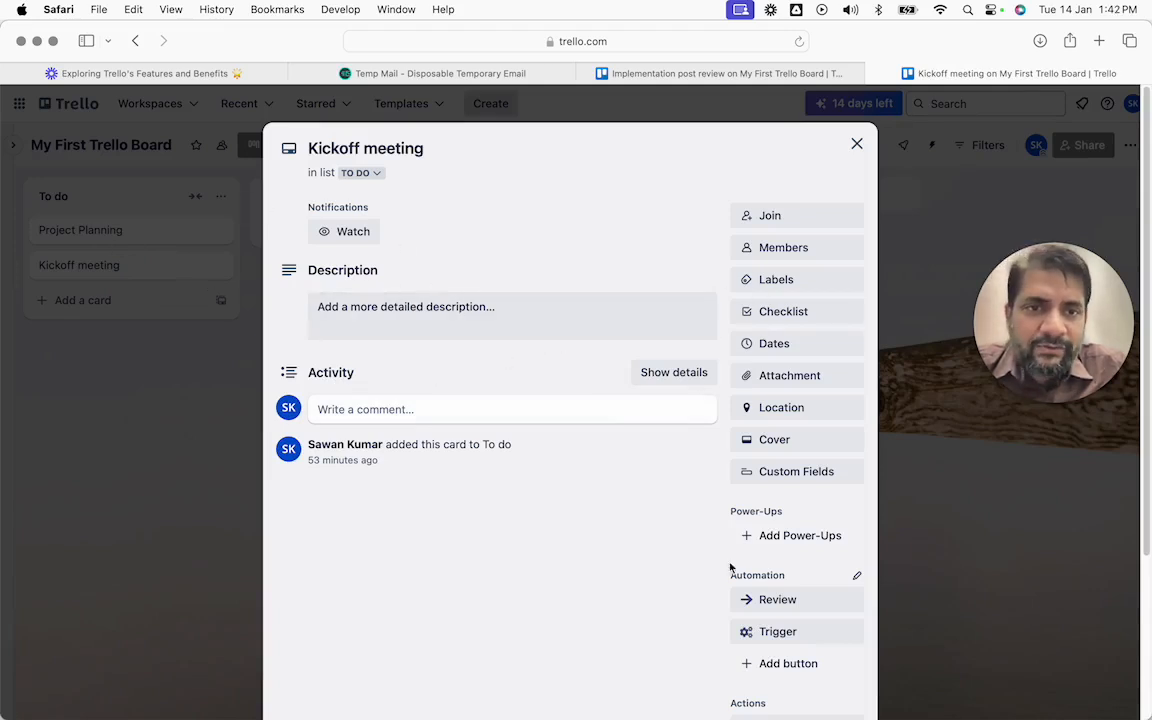
pyautogui.scroll(-3, 817, 351)
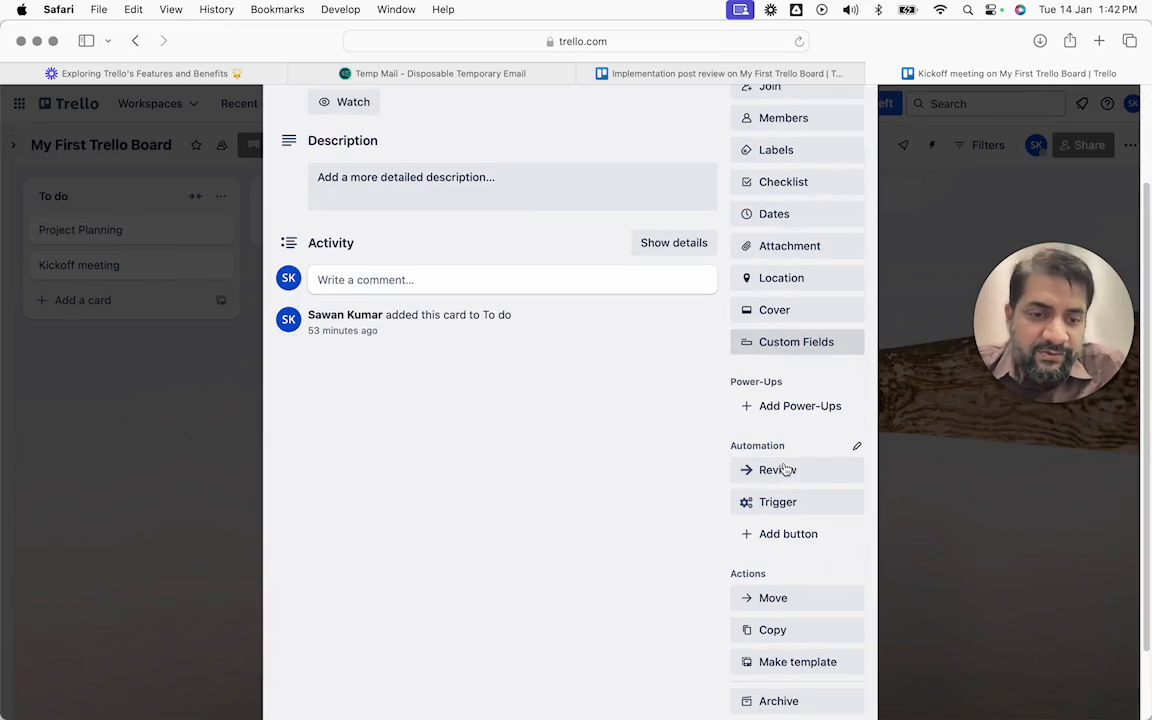
pyautogui.scroll(3, 856, 160)
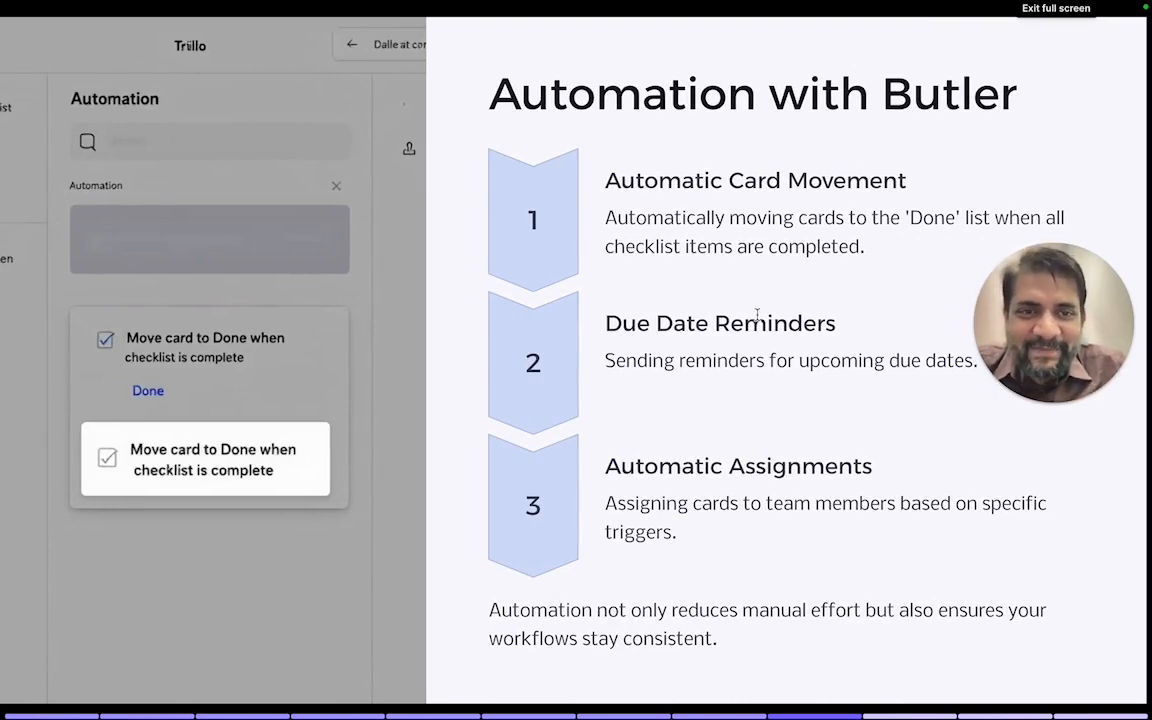
pyautogui.press('Right')
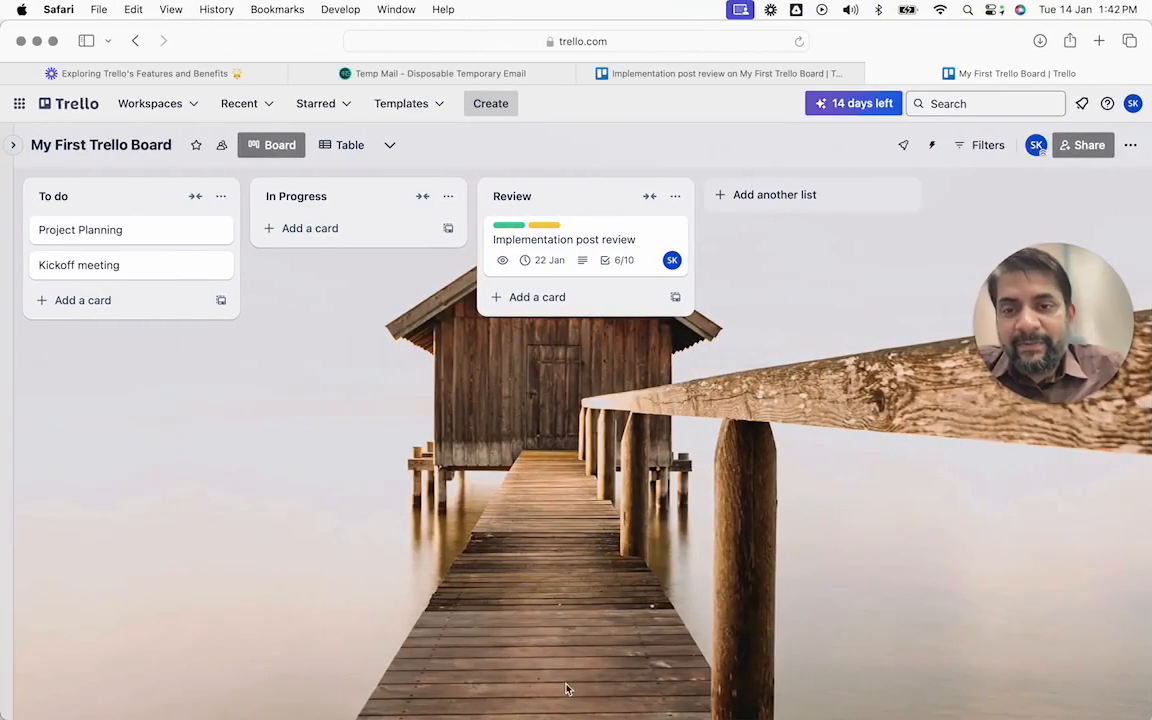
# Move the Project Planning card to the Review list and add a new list named "Done" to the board.
pyautogui.moveTo(104, 234); pyautogui.dragTo(484, 240)
pyautogui.click(748, 194)
pyautogui.write('Done')
pyautogui.press('Return')
pyautogui.press('Escape')
# Move the Project Planning card to the Done list and back to the To do list.
pyautogui.moveTo(558, 298); pyautogui.dragTo(798, 258)
pyautogui.moveTo(131, 229); pyautogui.dragTo(95, 220)
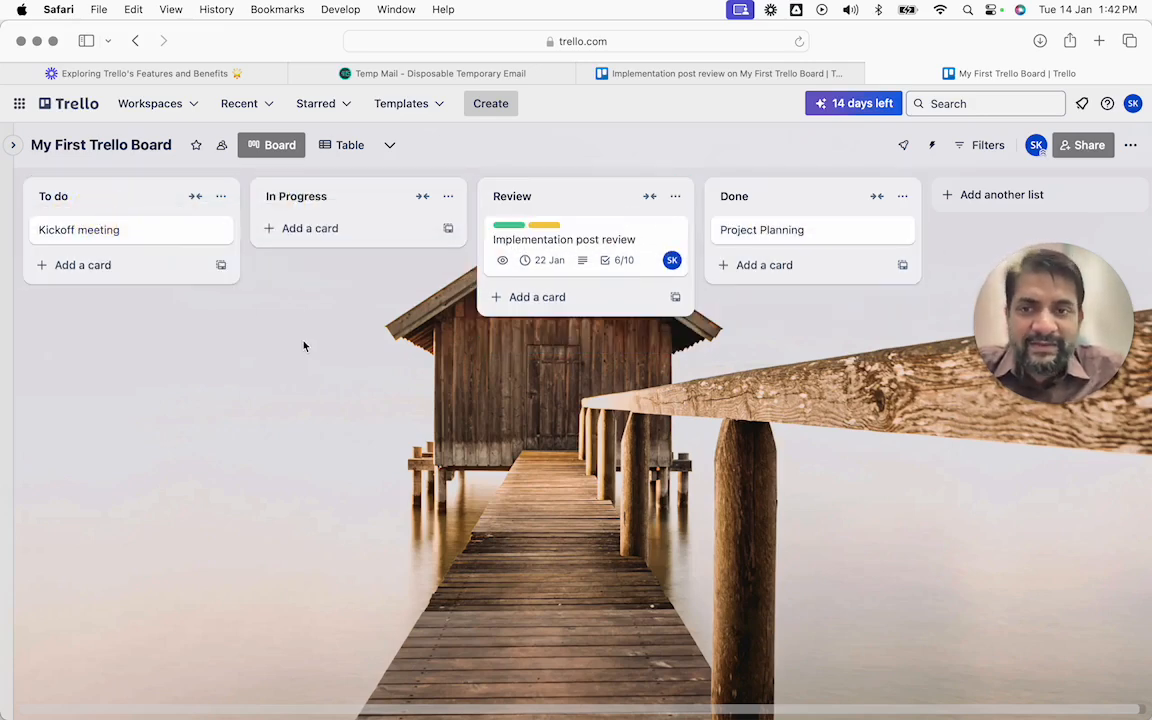
pyautogui.moveTo(770, 230); pyautogui.dragTo(180, 256)
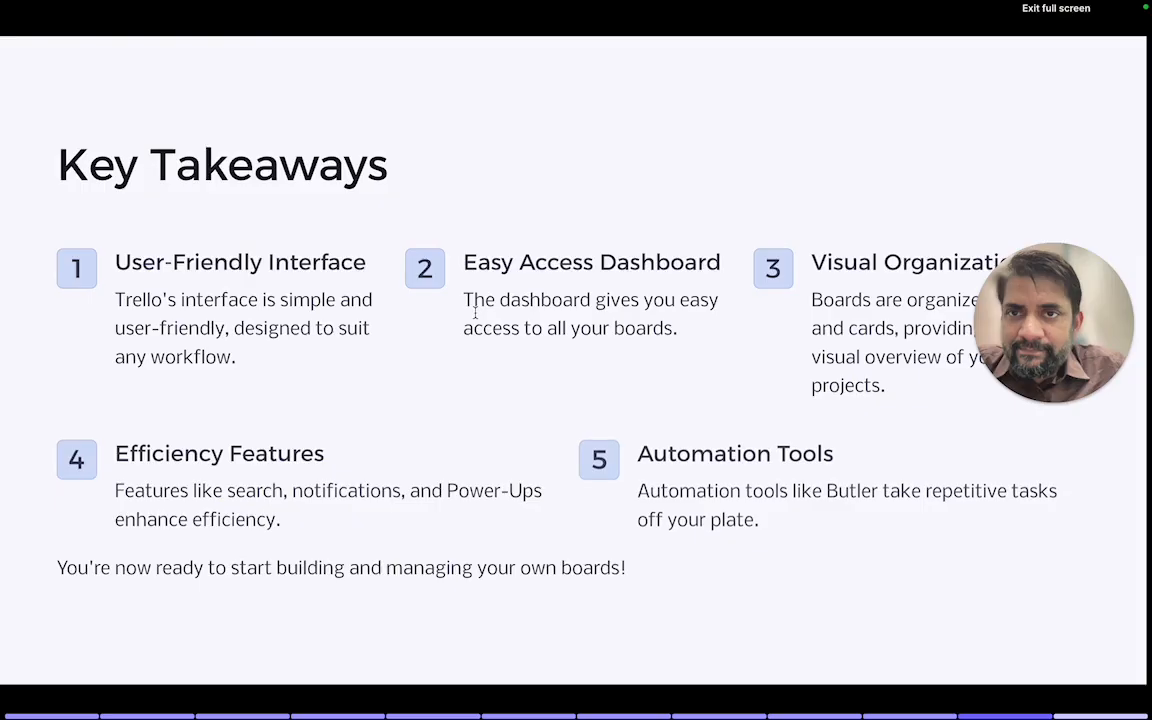